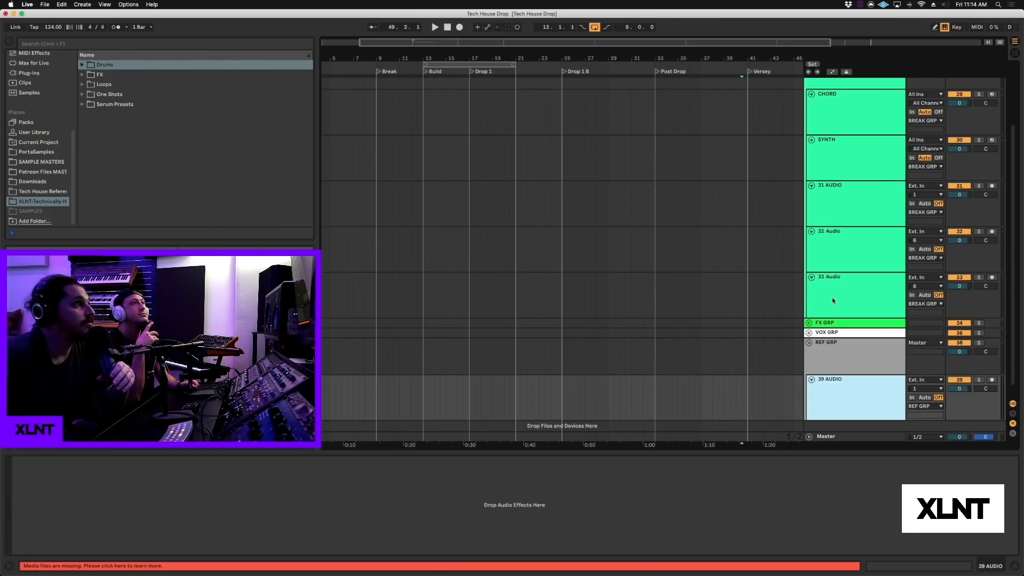
# Step: Fold the track groups for an overview of the arrangement and unfold BREAK GRP
pyautogui.click(810, 140)
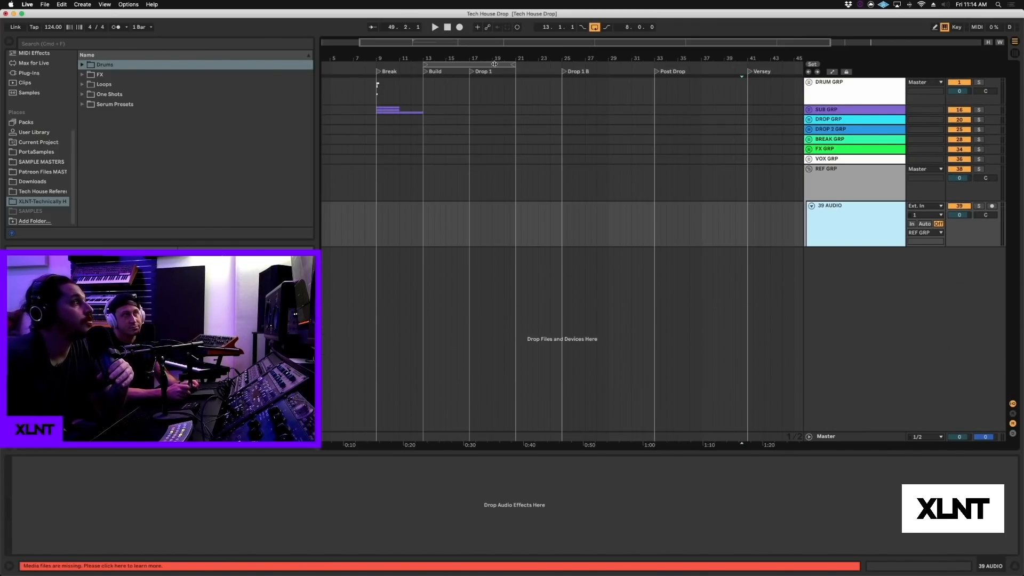
pyautogui.moveTo(448, 58); pyautogui.dragTo(446, 62)
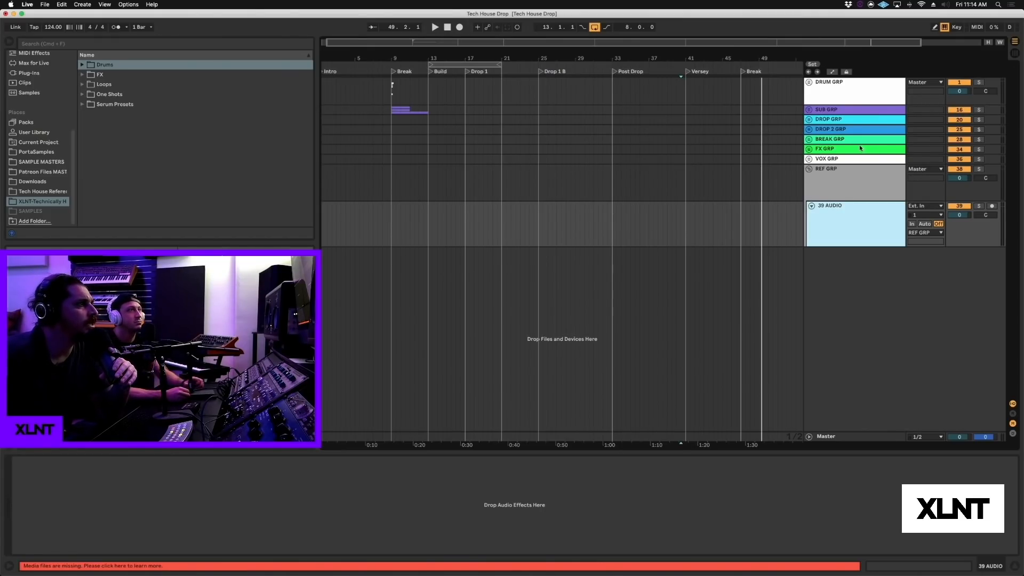
pyautogui.click(810, 139)
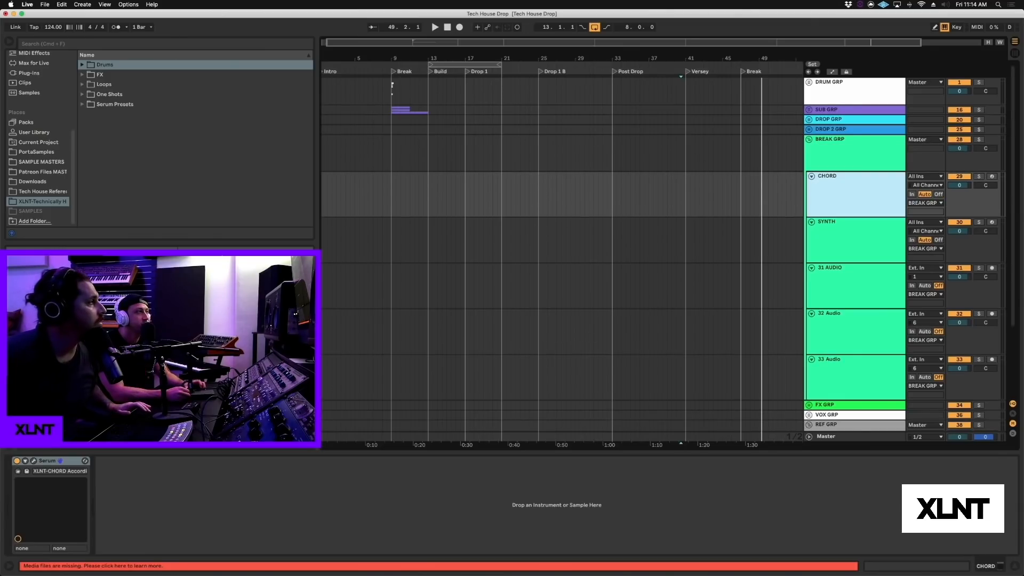
# Step: Open the sample pack's Synth Loops folder and preview Synth Loop 02 - 122bpm [Amin]
pyautogui.click(33, 42)
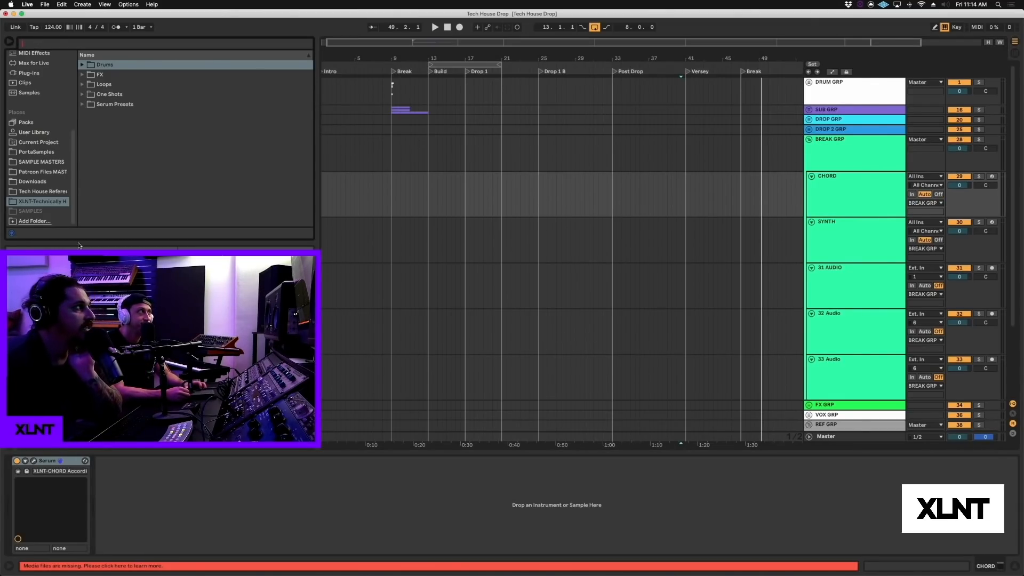
pyautogui.scroll(1, 36, 222)
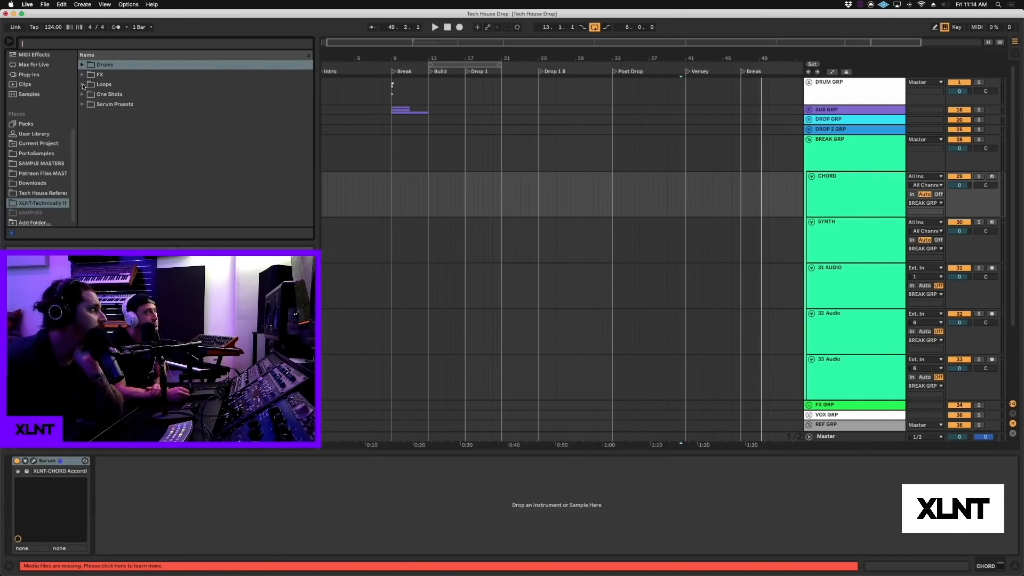
pyautogui.click(82, 83)
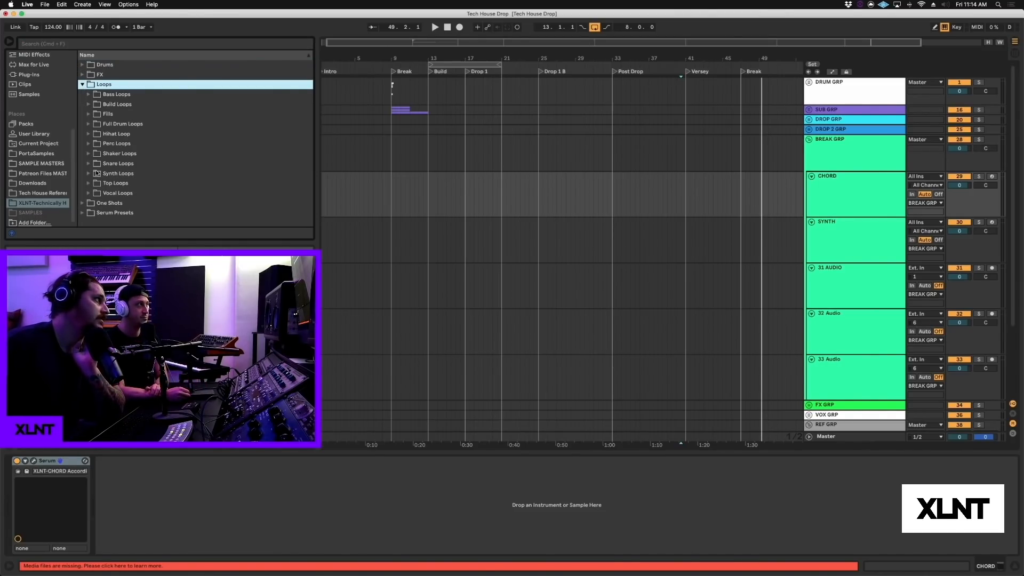
pyautogui.click(89, 174)
pyautogui.click(215, 195)
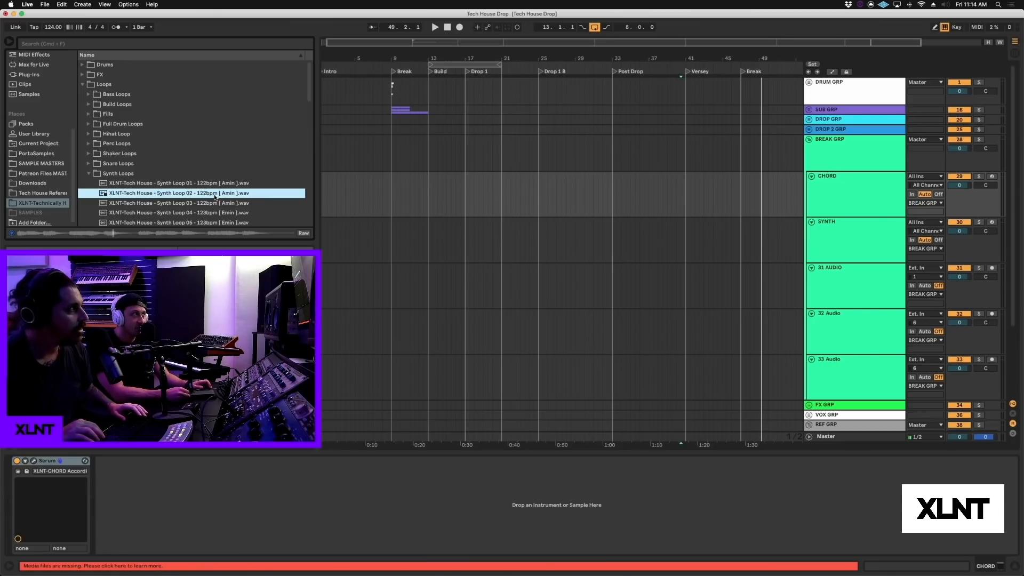
# Step: Place Synth Loop 02 twice in a row on track 31 AUDIO and move both clips to the Break marker at bar 9
pyautogui.moveTo(183, 196); pyautogui.dragTo(372, 199)
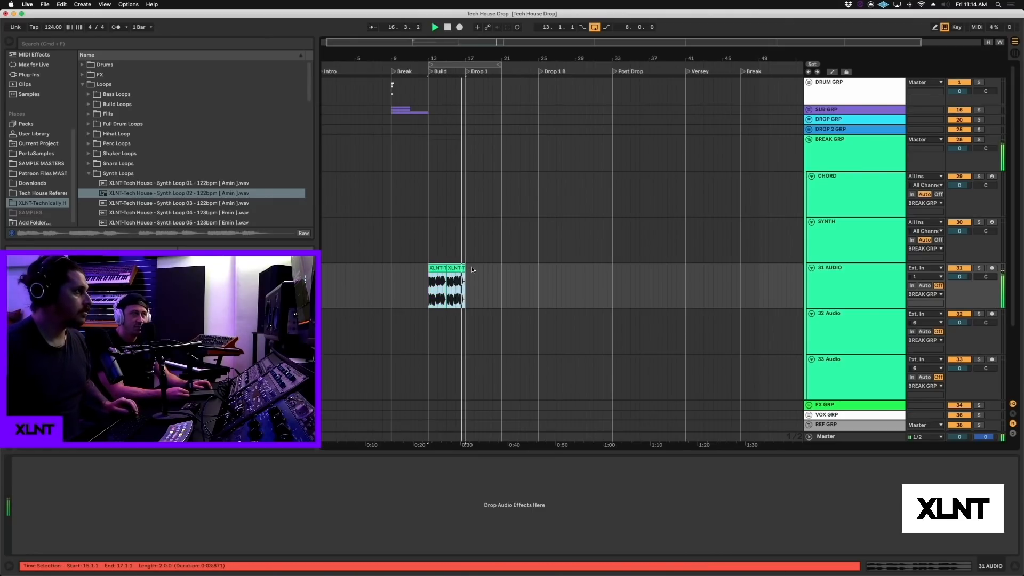
pyautogui.press('space')
pyautogui.moveTo(434, 268); pyautogui.dragTo(389, 268)
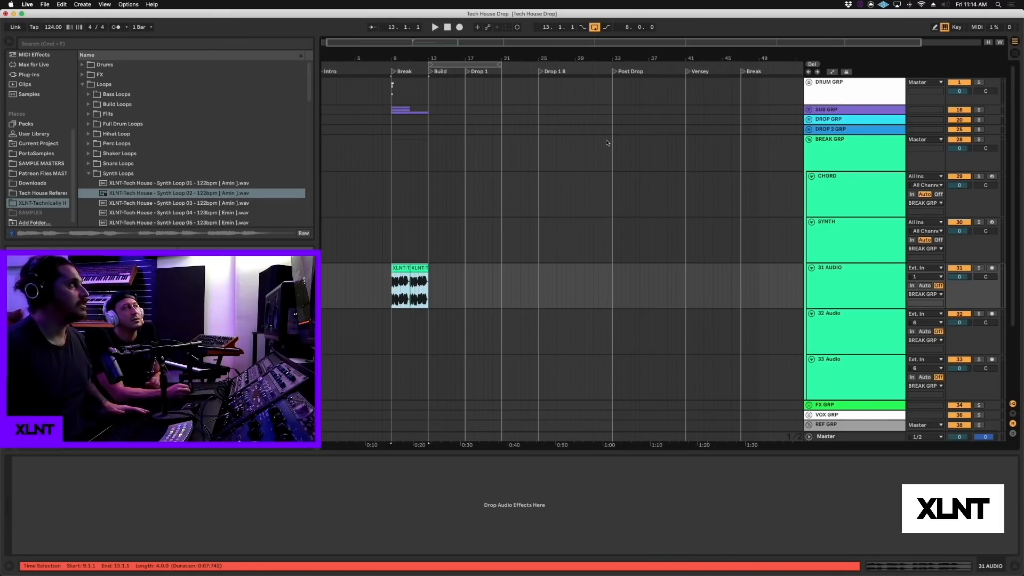
# Step: Unfold FX GRP and select its audio track 35
pyautogui.scroll(-4, 795, 304)
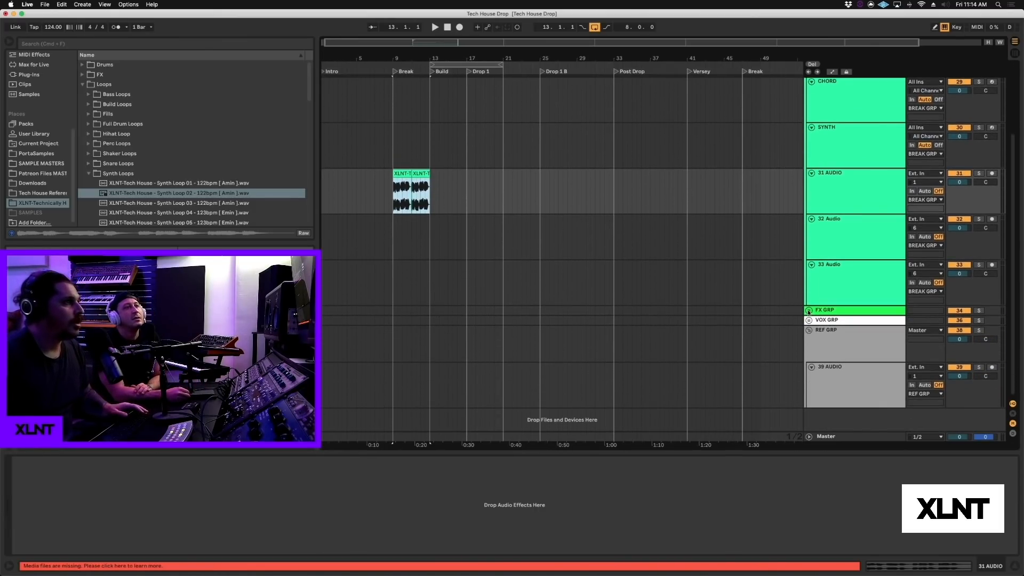
pyautogui.click(808, 310)
pyautogui.click(865, 360)
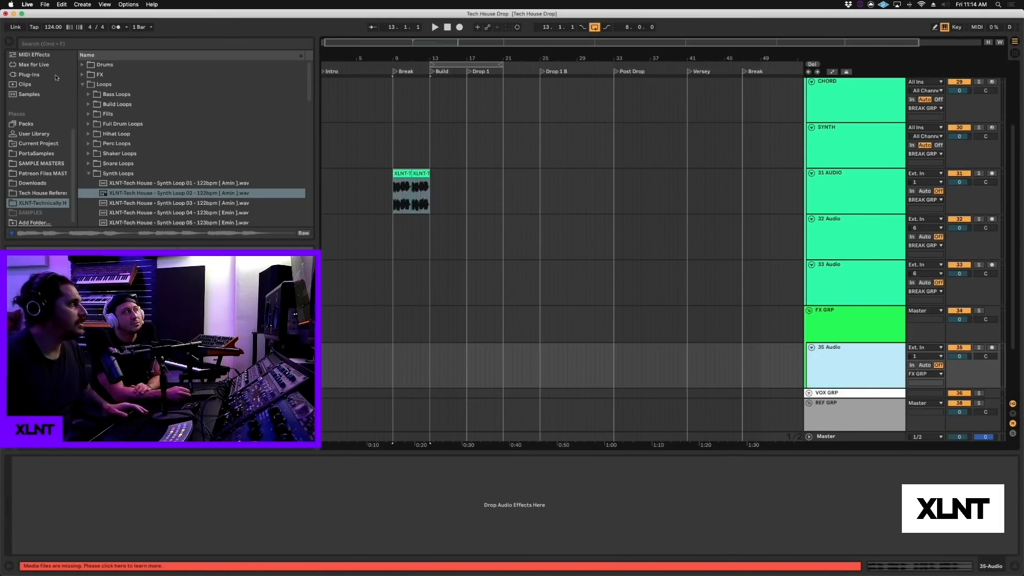
# Step: Preview FX Impact 03 - Kick Room from the Impacts folder and place it on audio track 35 at bar 9
pyautogui.click(88, 174)
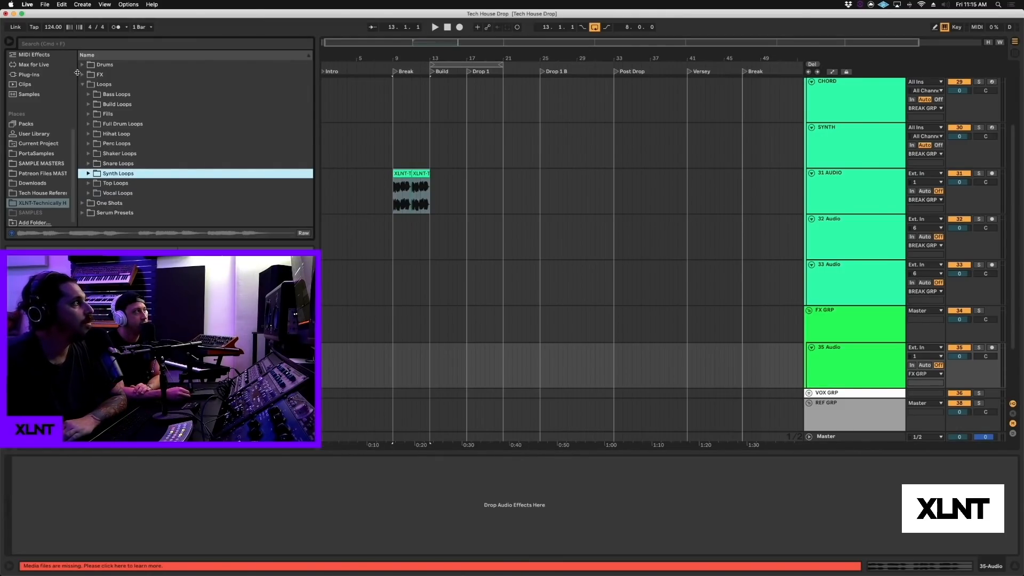
pyautogui.click(80, 74)
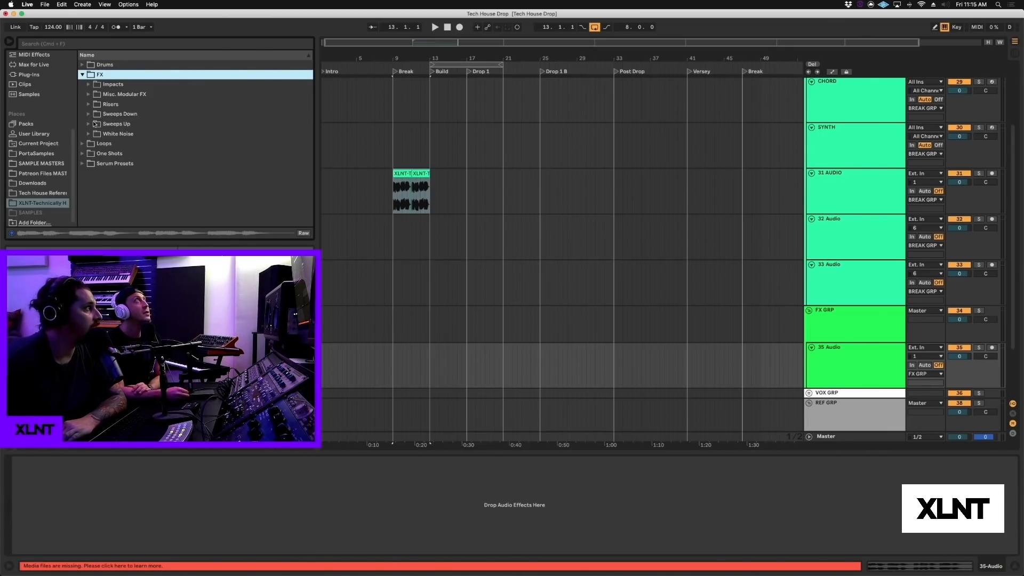
pyautogui.click(88, 84)
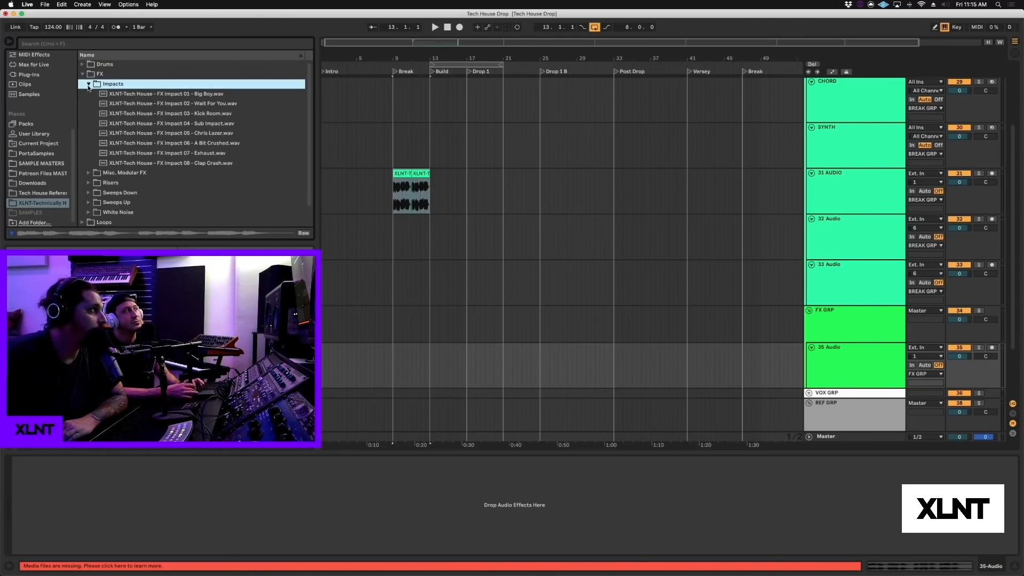
pyautogui.click(160, 115)
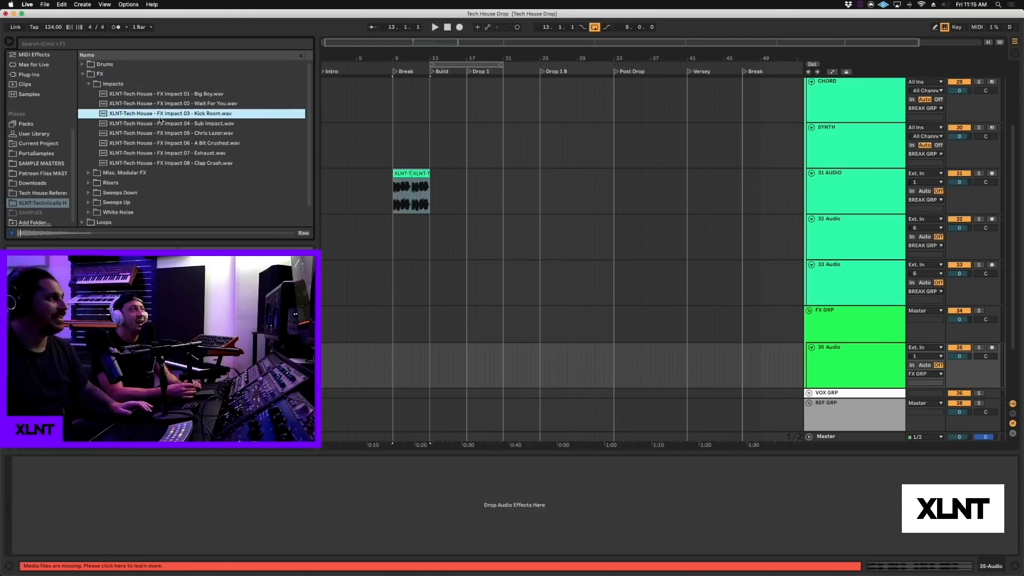
pyautogui.moveTo(161, 118); pyautogui.dragTo(383, 348)
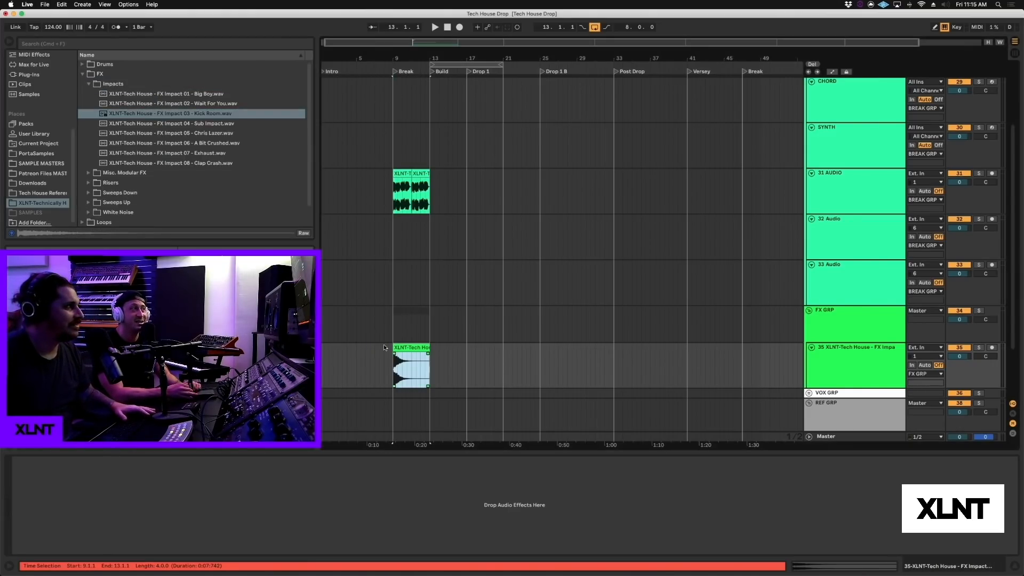
pyautogui.click(400, 378)
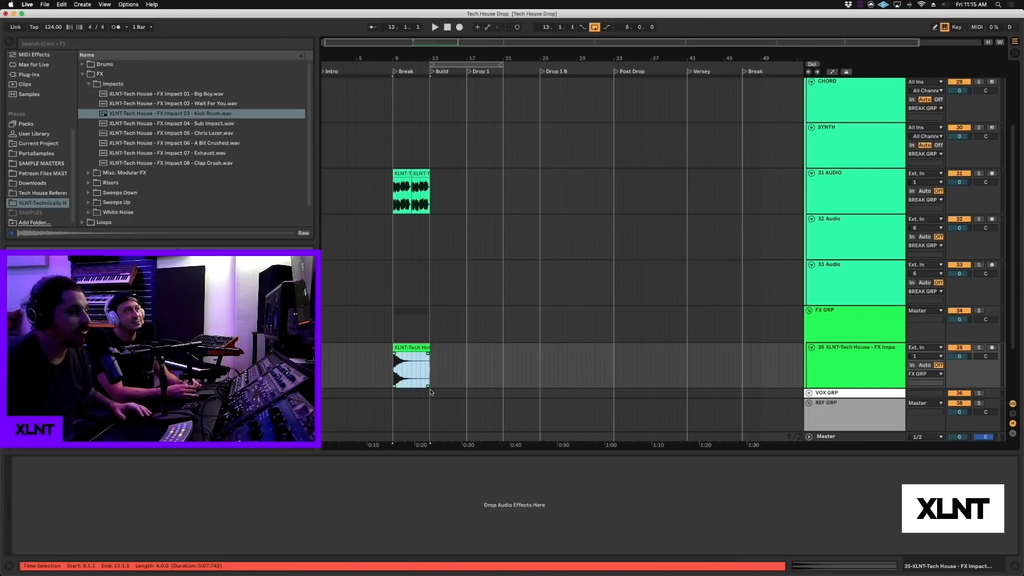
# Step: Insert a new audio track and move it into FX GRP above the impact track
pyautogui.click(841, 339)
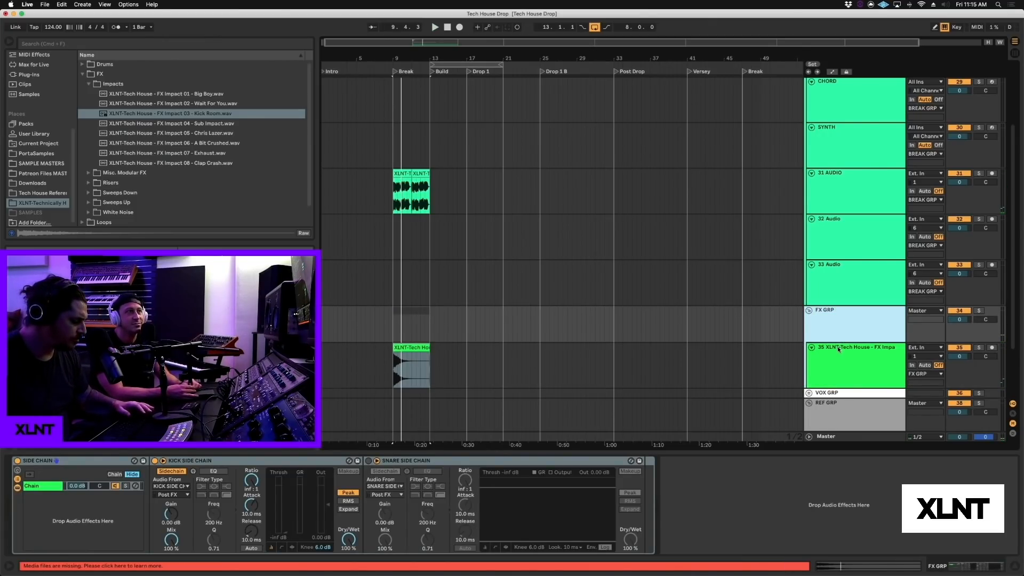
pyautogui.scroll(1, 839, 349)
pyautogui.press('super+t')
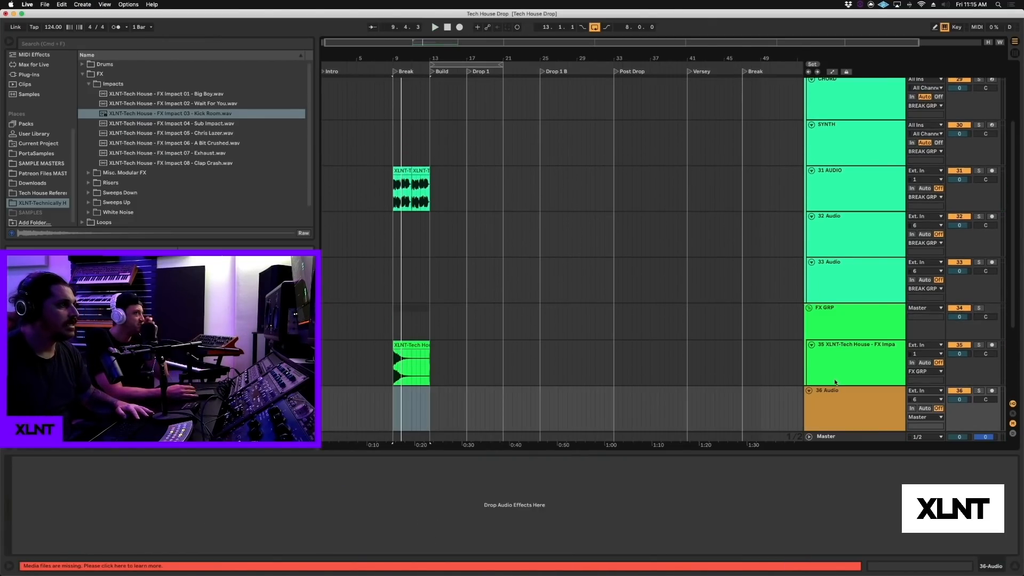
pyautogui.moveTo(843, 400); pyautogui.dragTo(841, 354)
# Step: Group the impact's track as SC FX and move the impact clip to the new audio track above that group
pyautogui.click(837, 409)
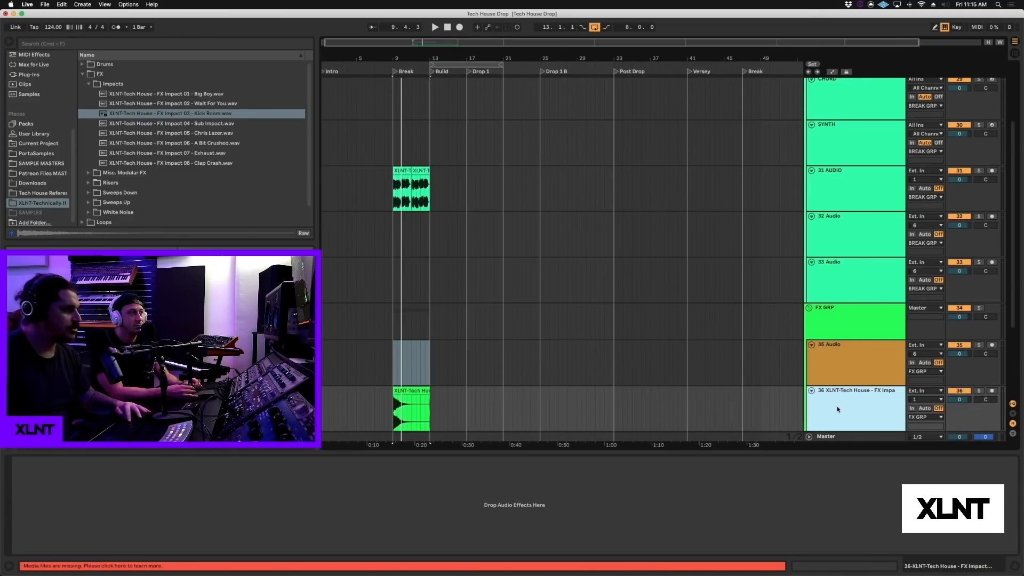
pyautogui.press('super+g')
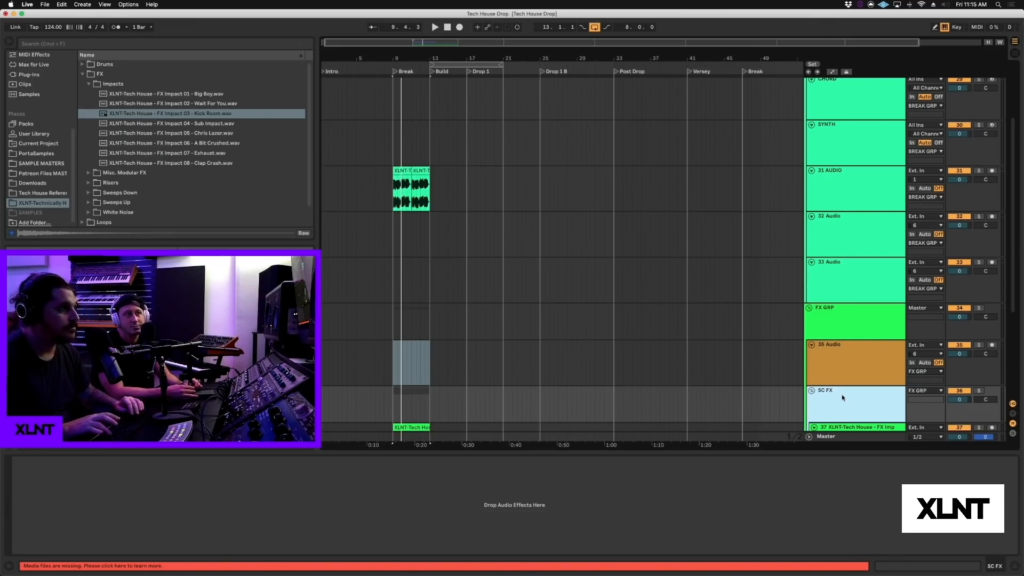
pyautogui.click(834, 348)
pyautogui.moveTo(419, 428); pyautogui.dragTo(418, 369)
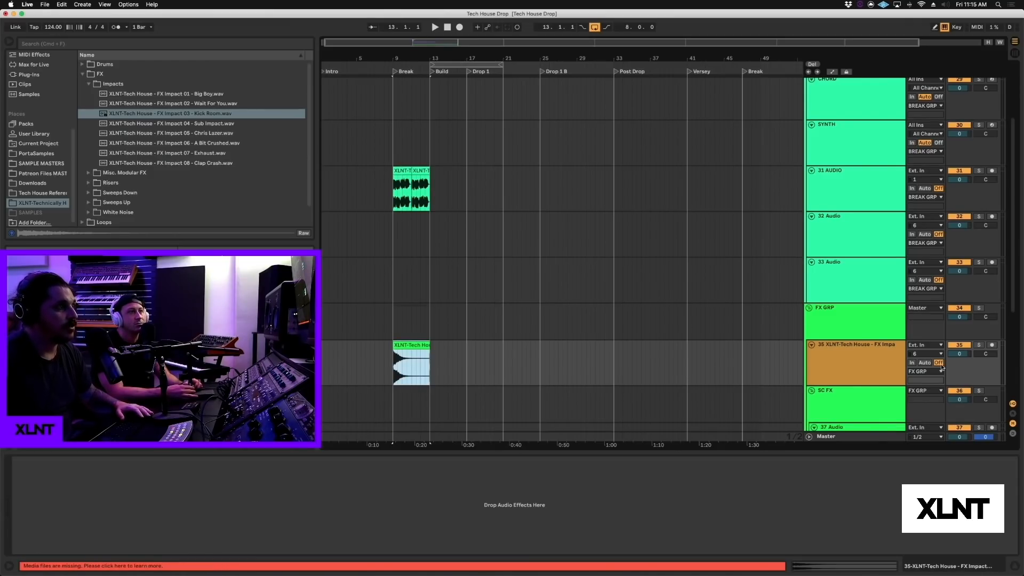
# Step: Rename the track holding the impact clip to IMP and give it the green colour of FX GRP
pyautogui.click(879, 357)
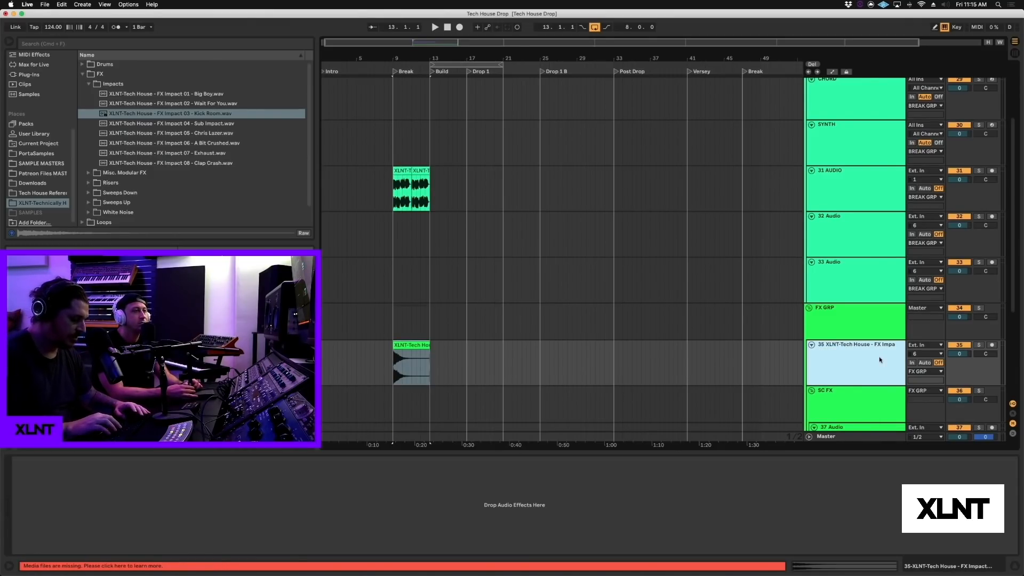
pyautogui.press('super+r')
pyautogui.write('IMP')
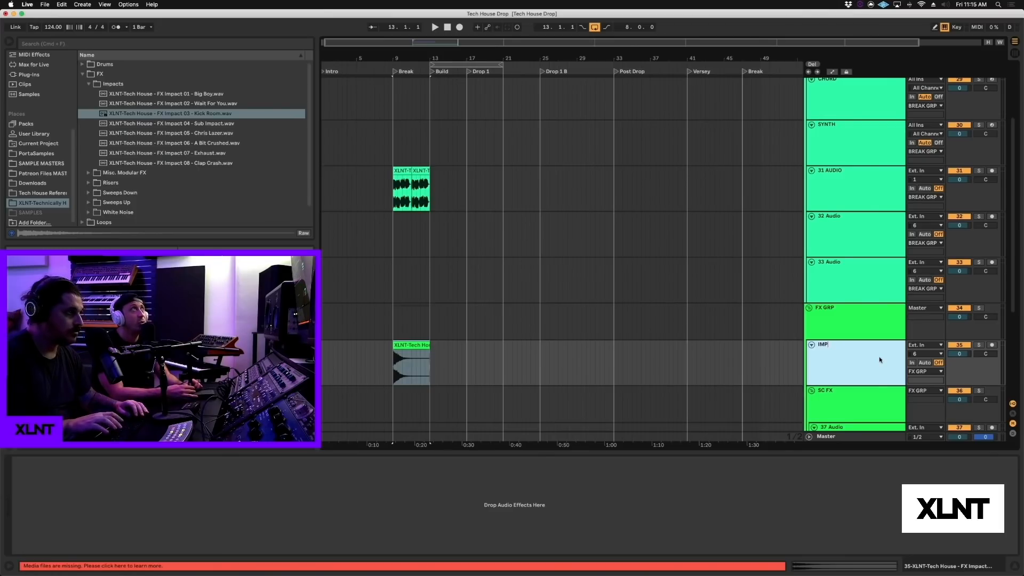
pyautogui.press('Return')
pyautogui.click(849, 317)
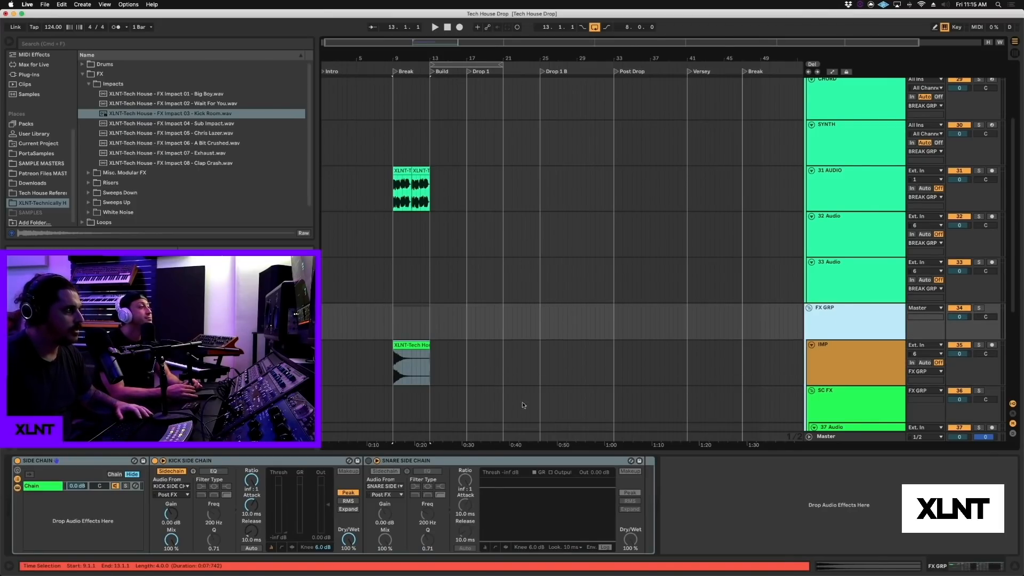
# Step: Listen to the impact clip with the IMP track soloed, and unsolo the track
pyautogui.scroll(-2, 433, 290)
pyautogui.click(429, 292)
pyautogui.press('space')
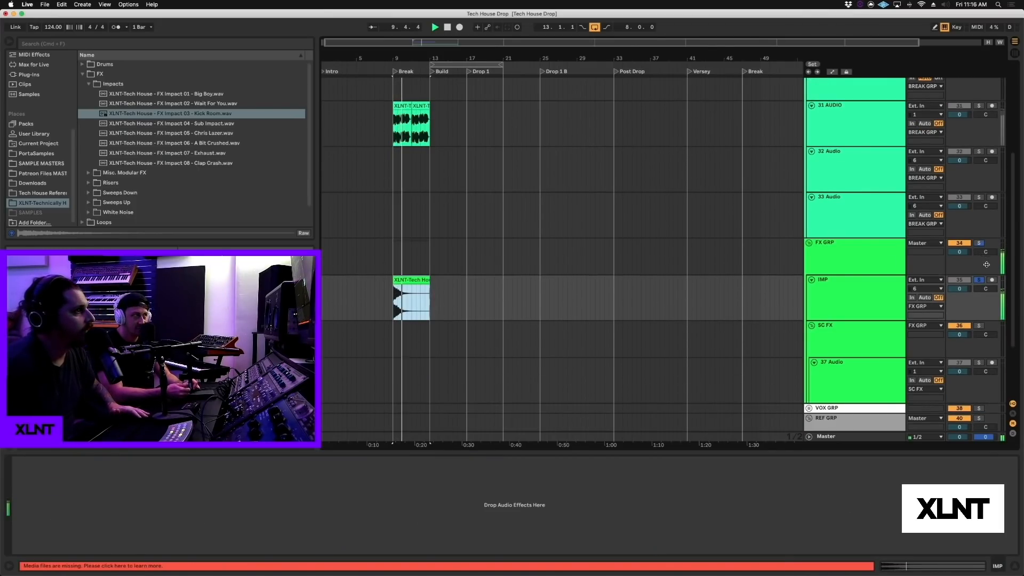
pyautogui.click(978, 280)
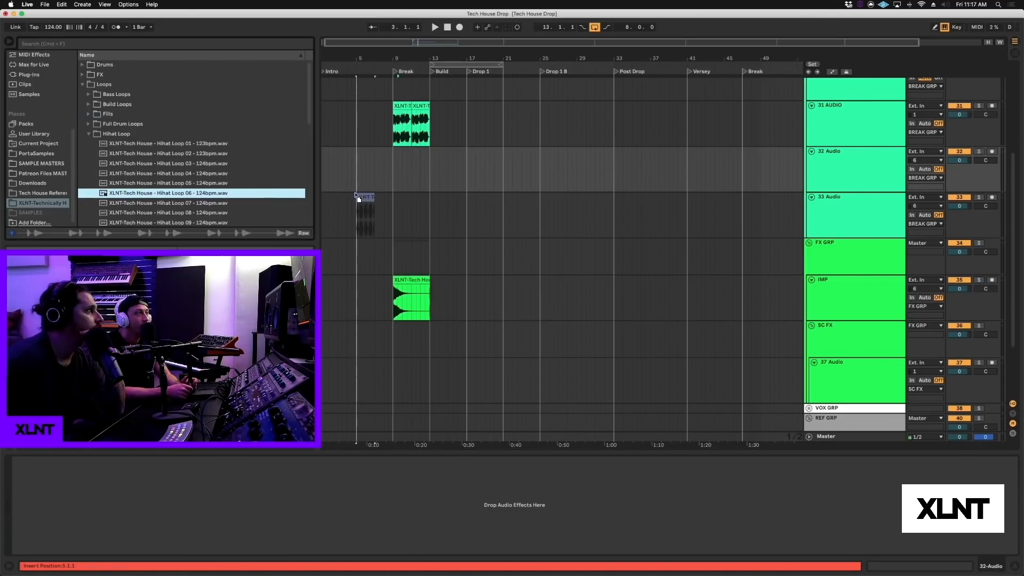
# Step: Place Hihat Loop 06 - 124bpm on track 32 at bar 9 and duplicate it to fill the four-bar break
pyautogui.moveTo(361, 201); pyautogui.dragTo(393, 170)
pyautogui.press('space')
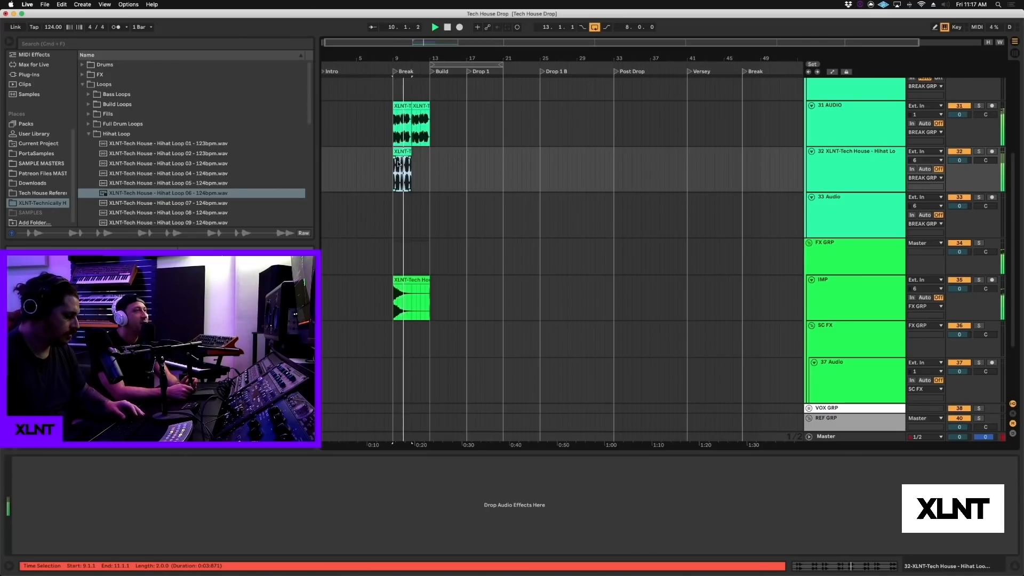
pyautogui.press('super+d')
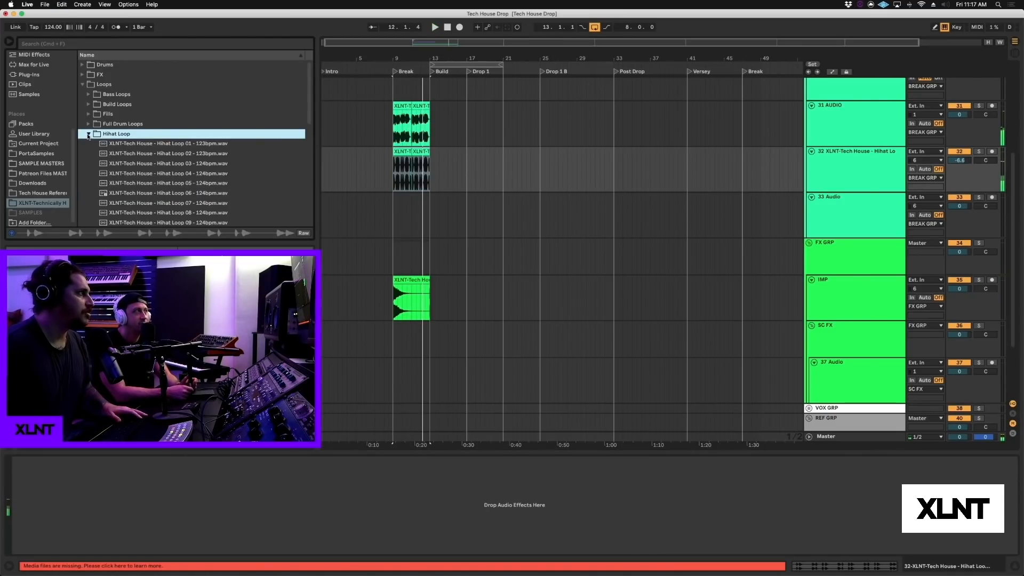
# Step: Open the Shaker Loops folder and insert a new audio track below the hi-hat loop track
pyautogui.click(88, 134)
pyautogui.click(89, 154)
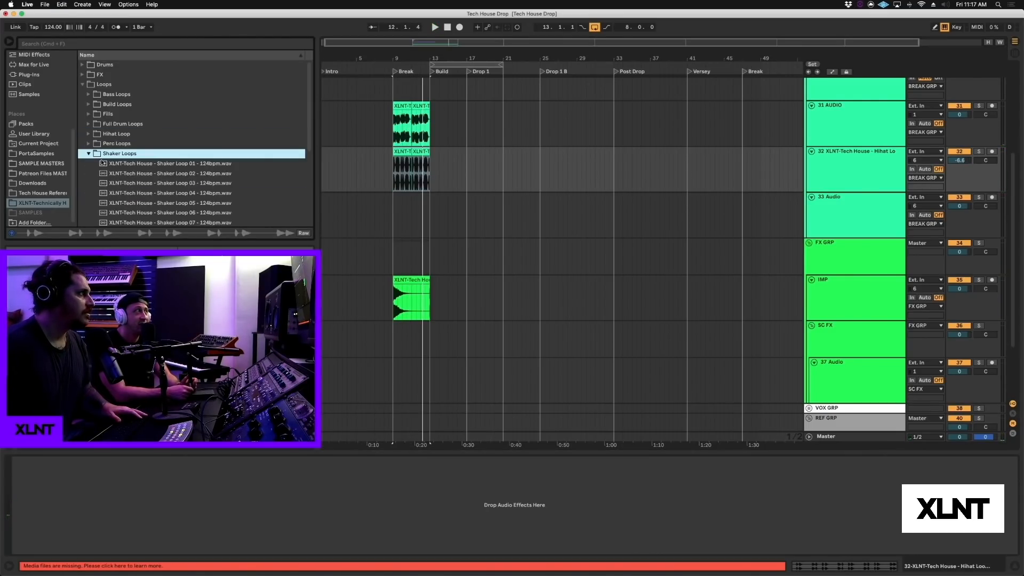
pyautogui.click(396, 167)
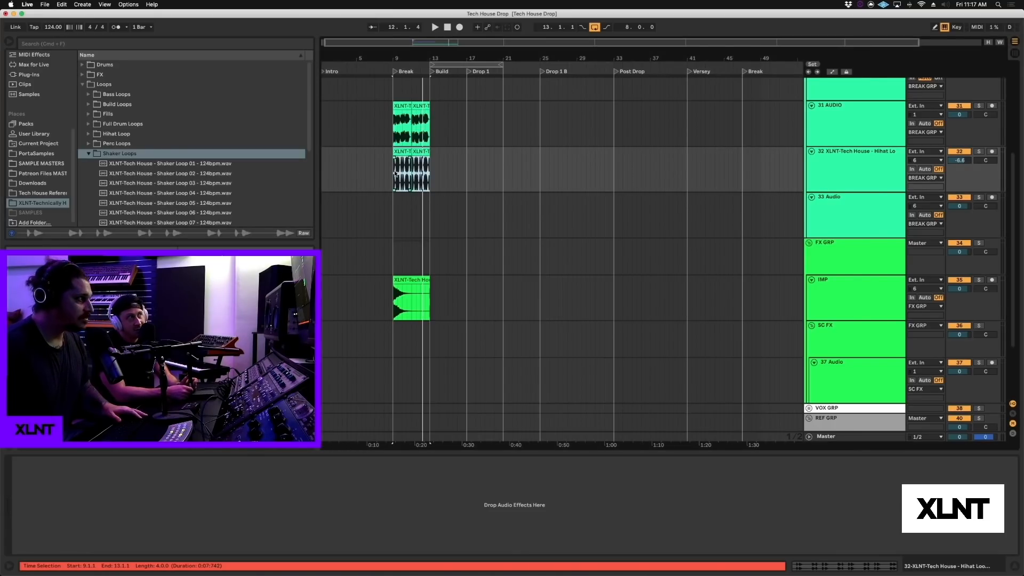
pyautogui.press('super+t')
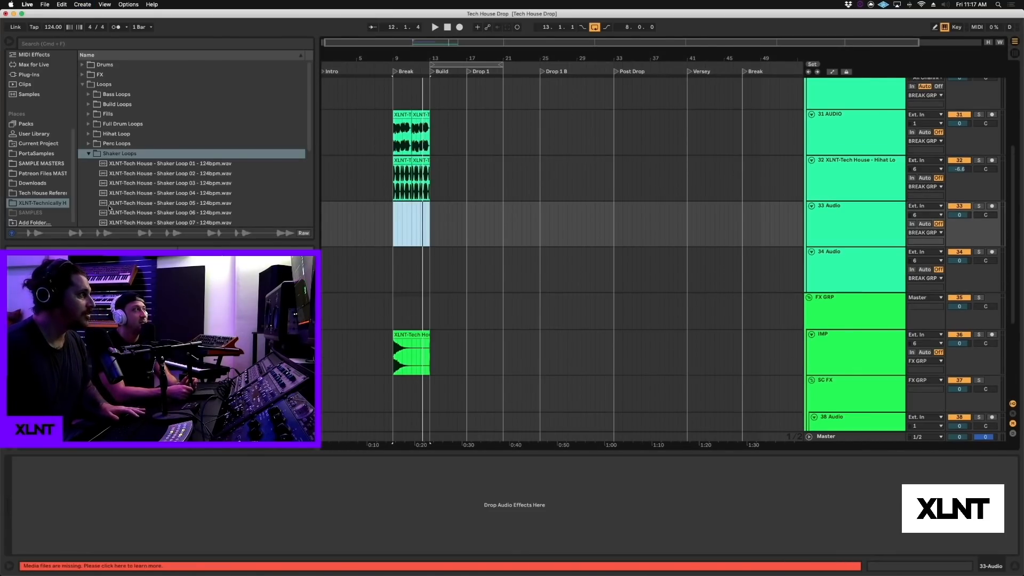
# Step: Preview Shaker Loops 03 and 07, place Shaker Loop 07 - 124bpm on track 33 at bar 9, and play it with the break
pyautogui.click(176, 181)
pyautogui.scroll(-3, 176, 182)
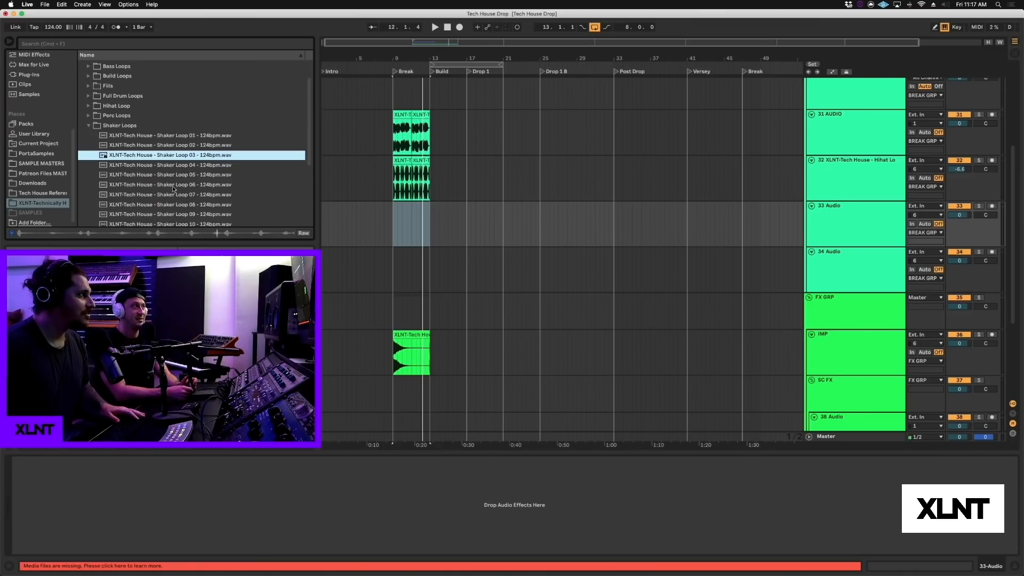
pyautogui.click(172, 194)
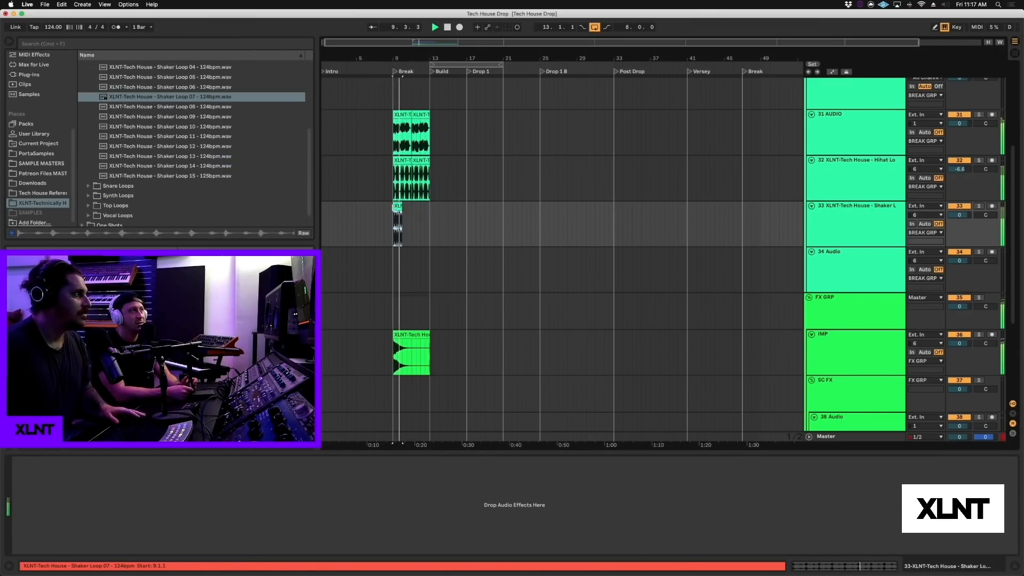
pyautogui.press('space')
pyautogui.scroll(5, 402, 206)
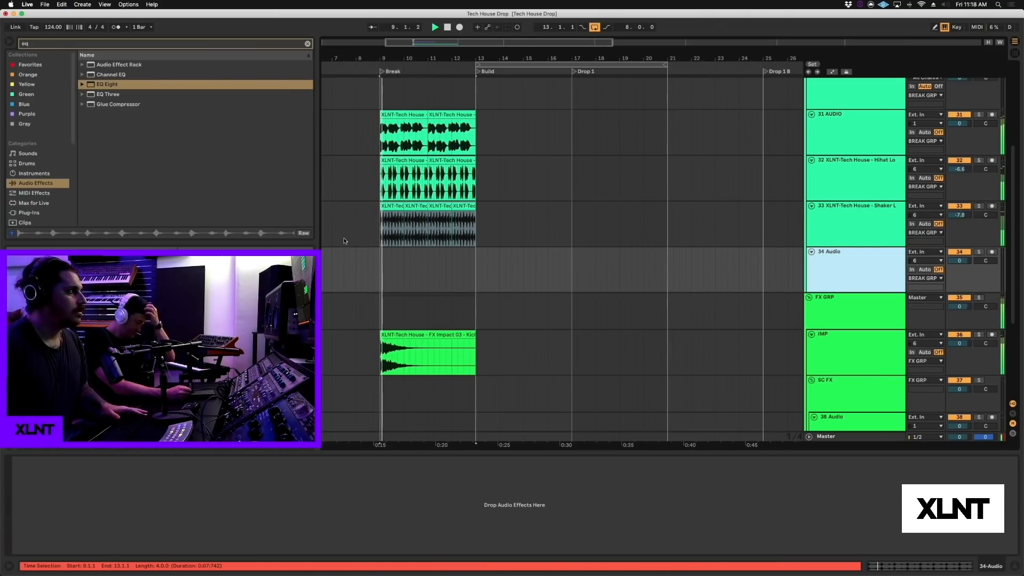
# Step: Unfold the VOX GRP group and expand the 40 Audio track inside it
pyautogui.scroll(-5, 343, 238)
pyautogui.click(837, 321)
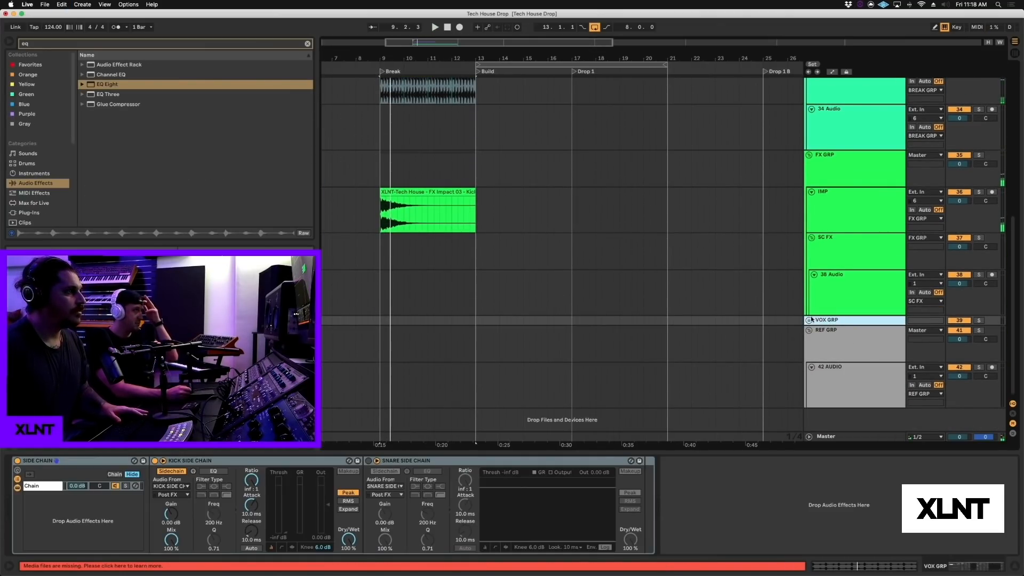
pyautogui.click(810, 321)
pyautogui.click(806, 357)
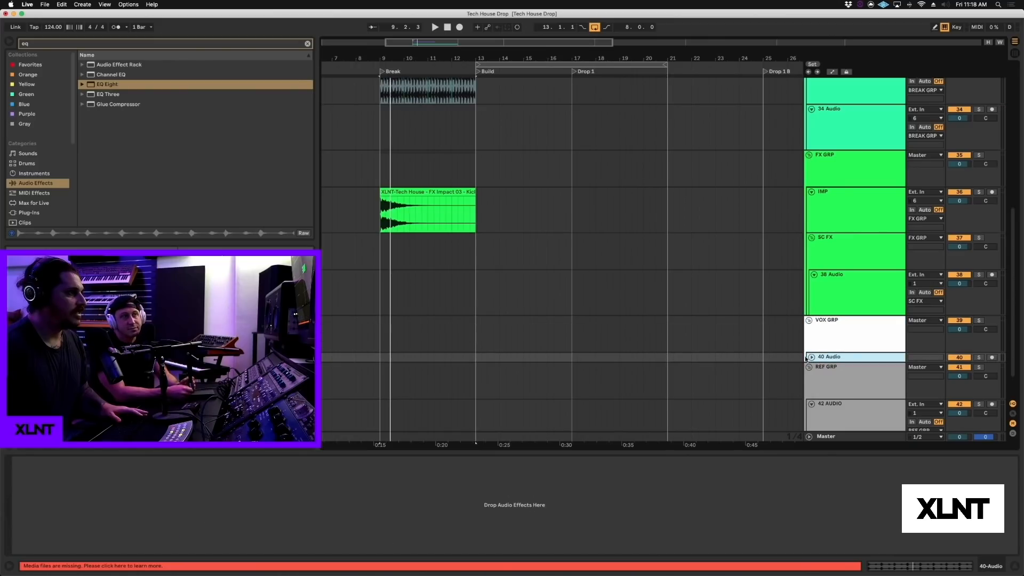
pyautogui.click(811, 357)
# Step: Place Vocal Loop 05 - Watch Yo Girl from the XLNT pack's Vocal Loops folder on track 40 at bar 9 and play it
pyautogui.click(307, 43)
pyautogui.scroll(-3, 50, 172)
pyautogui.scroll(-3, 49, 173)
pyautogui.click(43, 202)
pyautogui.moveTo(176, 175); pyautogui.dragTo(382, 372)
pyautogui.press('space')
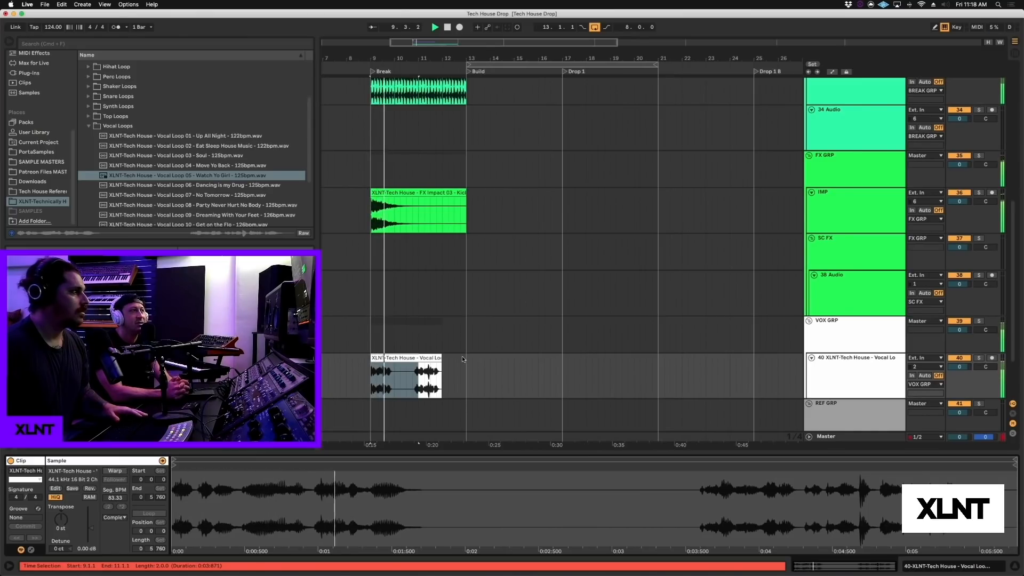
# Step: Move the vocal clip to start at bar 10, audition it from bar 9, and fit its end to bar 13
pyautogui.moveTo(402, 358); pyautogui.dragTo(425, 357)
pyautogui.click(371, 375)
pyautogui.press('space')
pyautogui.press('space')
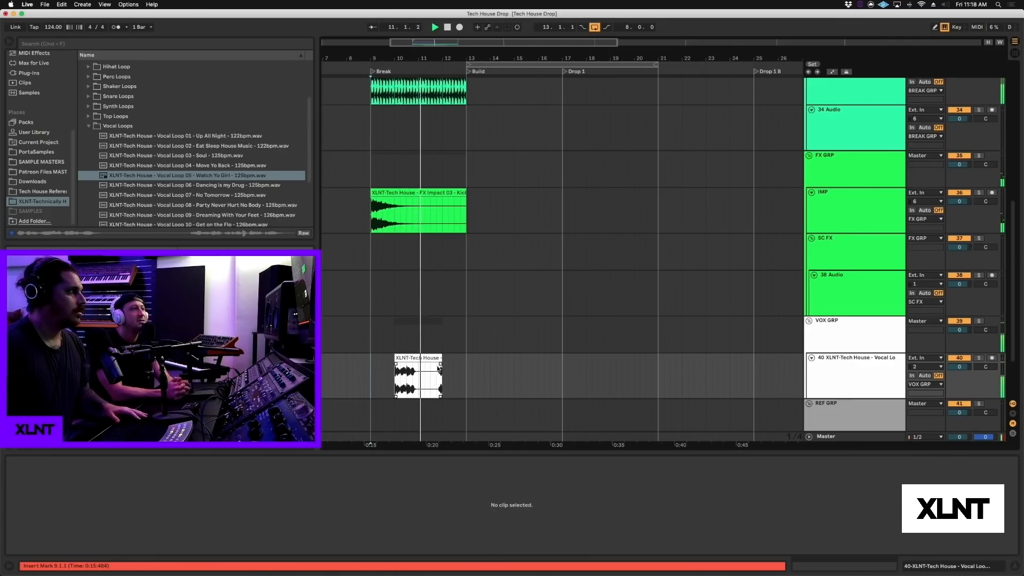
pyautogui.moveTo(442, 357); pyautogui.dragTo(466, 358)
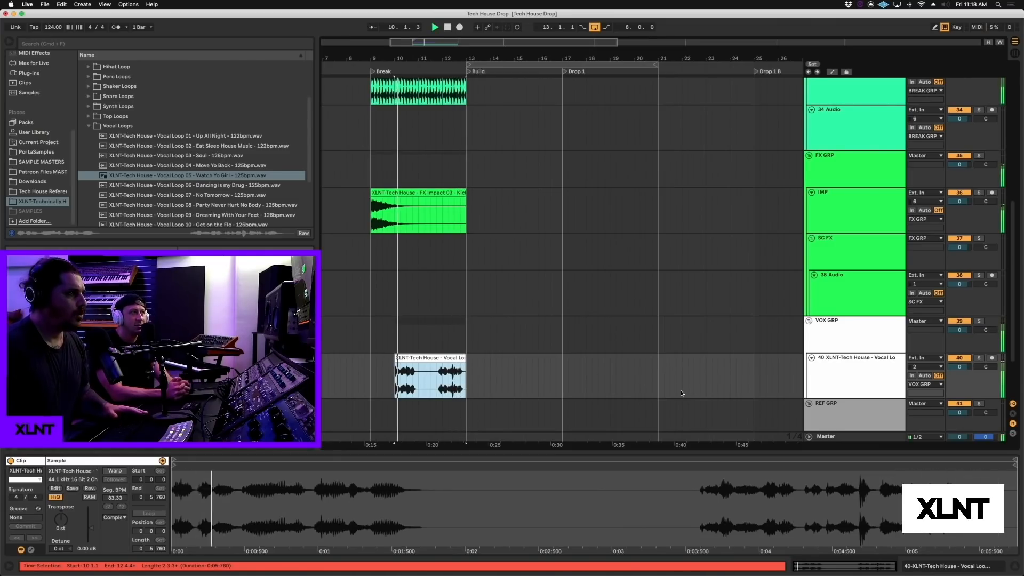
# Step: Add a Reverb to the vocal loop track and lower its decay time
pyautogui.click(824, 376)
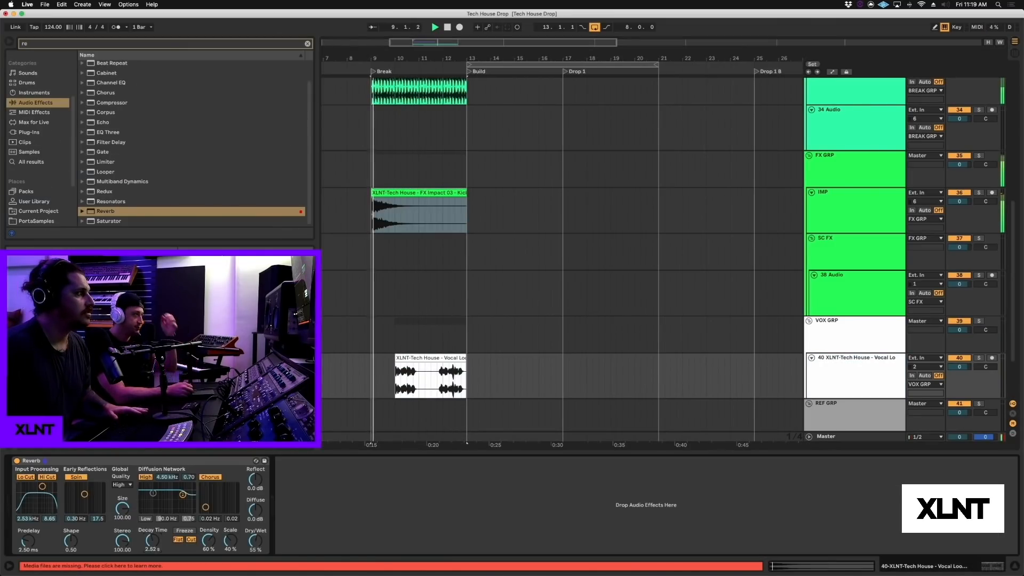
pyautogui.moveTo(153, 540); pyautogui.dragTo(153, 550)
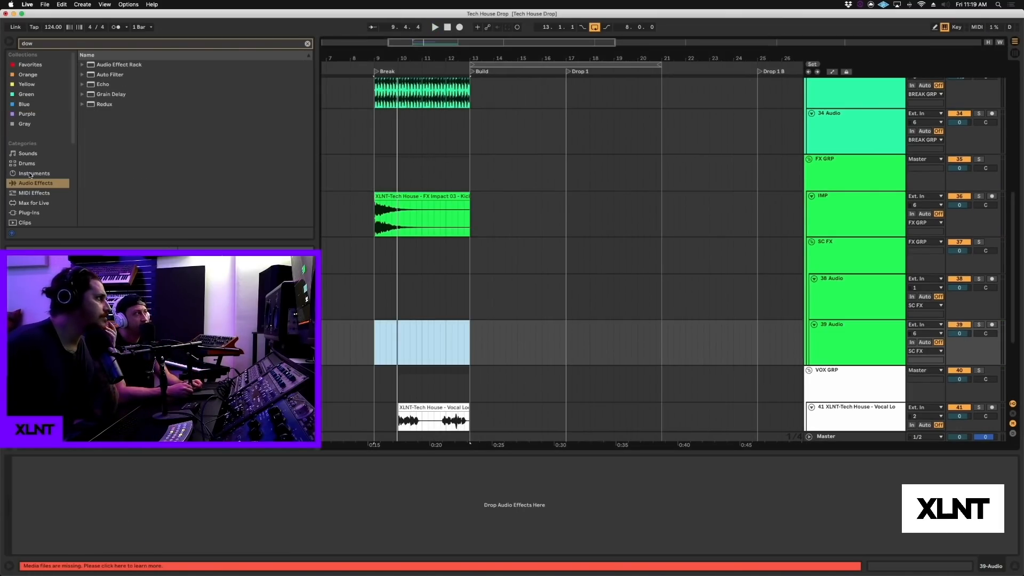
# Step: Narrow the downsweep search to the XLNT-Technically House pack and open its FX Sweeps Down folder
pyautogui.scroll(-2, 25, 175)
pyautogui.scroll(-2, 26, 175)
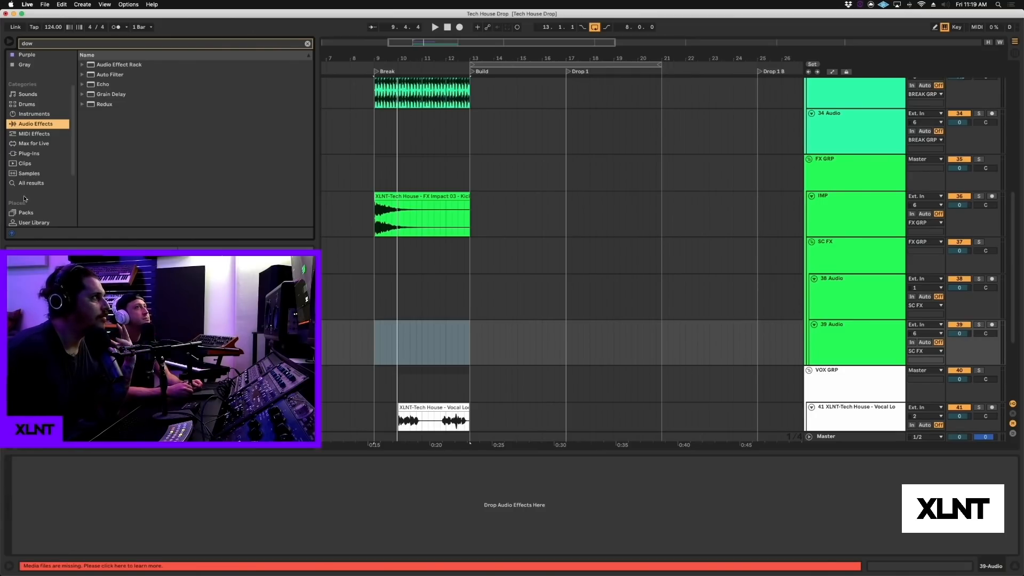
pyautogui.scroll(-5, 24, 198)
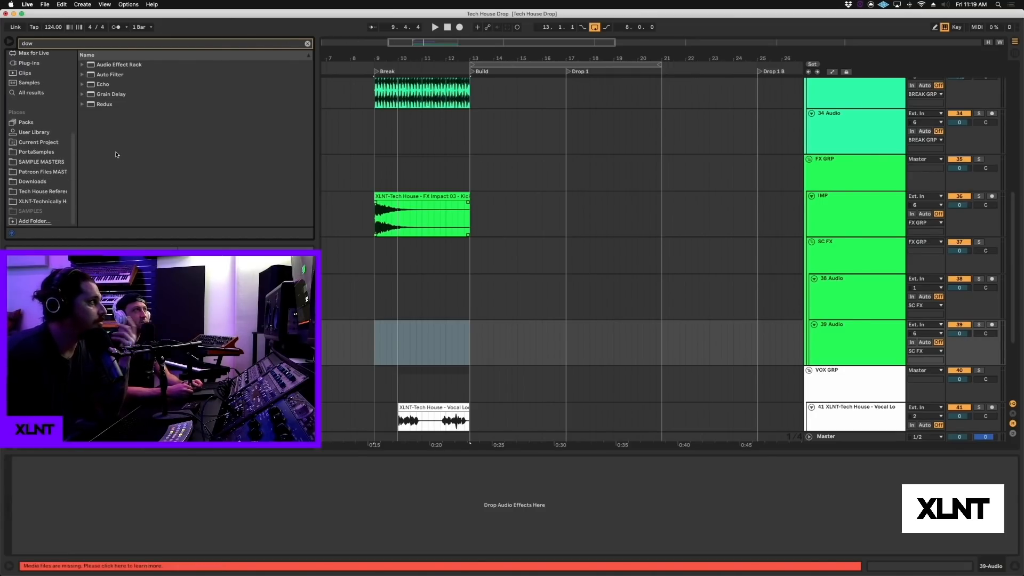
pyautogui.click(50, 201)
pyautogui.click(82, 65)
pyautogui.click(90, 75)
# Step: Preview FX Downsweep 03, 07 and 09, and place FX Downsweep 08 on track 39 at bar 13
pyautogui.click(123, 106)
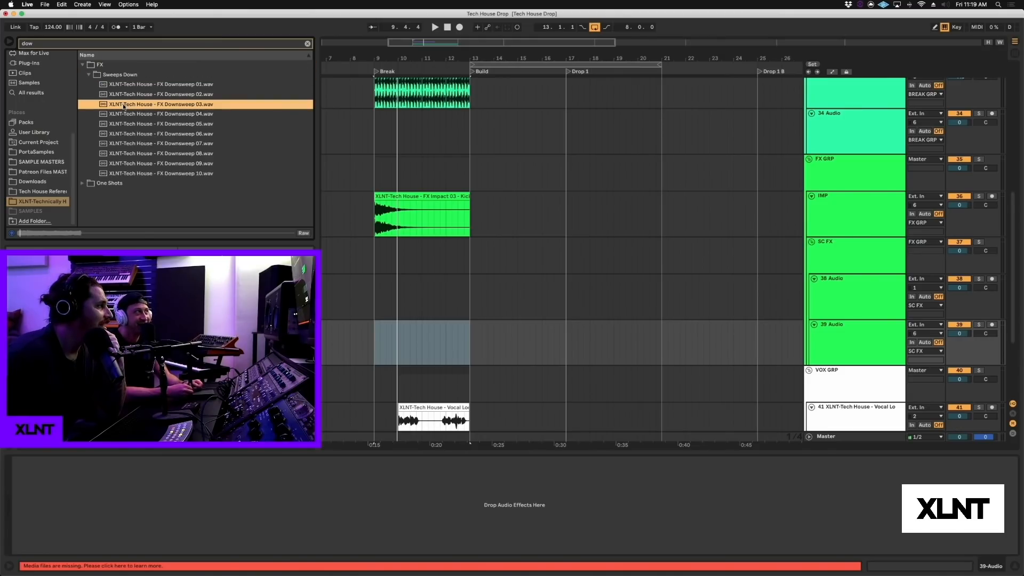
pyautogui.click(134, 144)
pyautogui.click(148, 165)
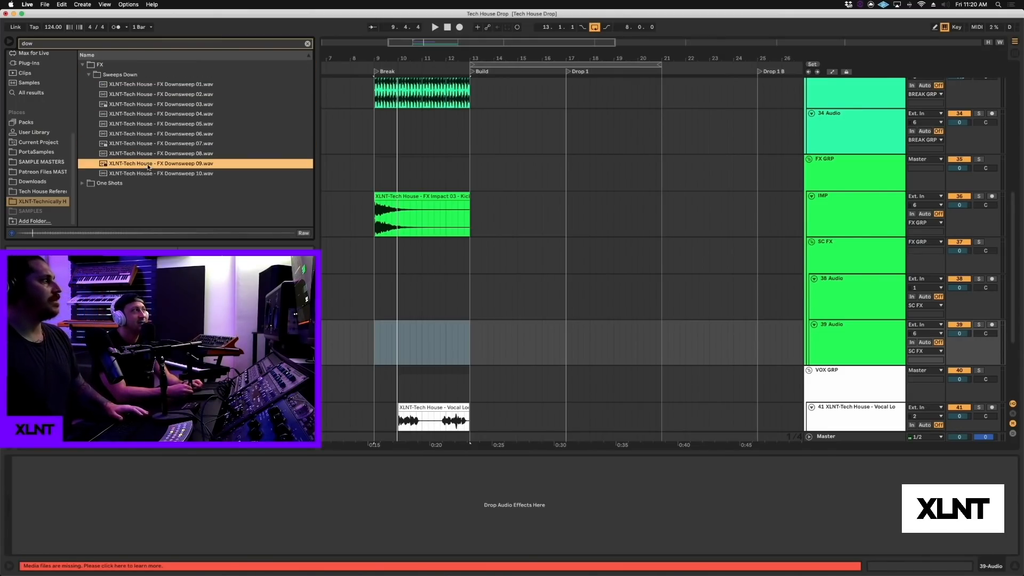
pyautogui.moveTo(134, 153); pyautogui.dragTo(473, 336)
# Step: Place FX Downsweep 07 on track 38 at bar 9 and play the arrangement
pyautogui.click(158, 145)
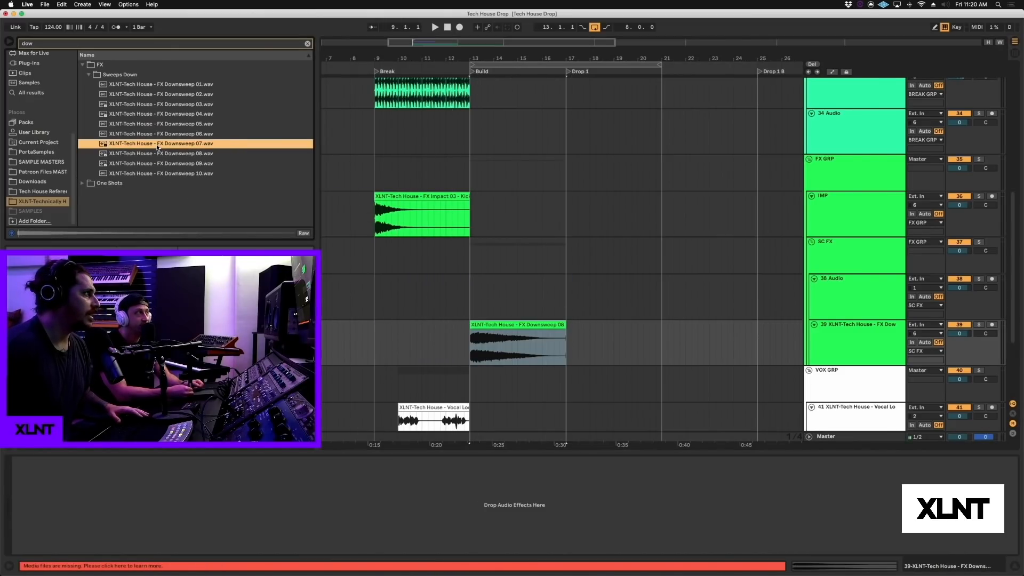
pyautogui.moveTo(158, 145); pyautogui.dragTo(373, 297)
pyautogui.press('space')
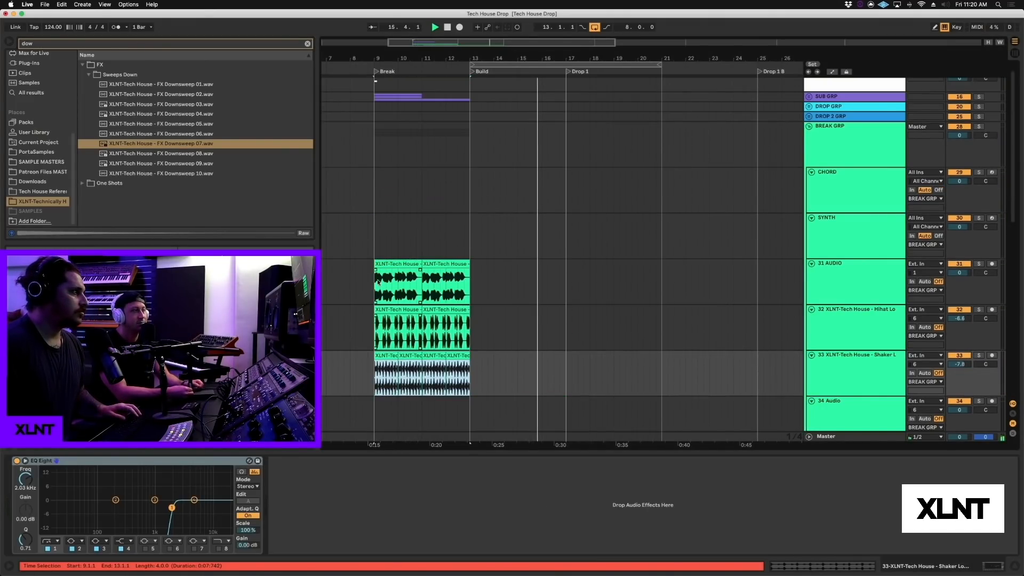
# Step: Duplicate the four-bar synth, hi-hat and shaker loops so they also fill bars 13 to 17
pyautogui.press('Left')
pyautogui.hotkey('ctrl', 'd')
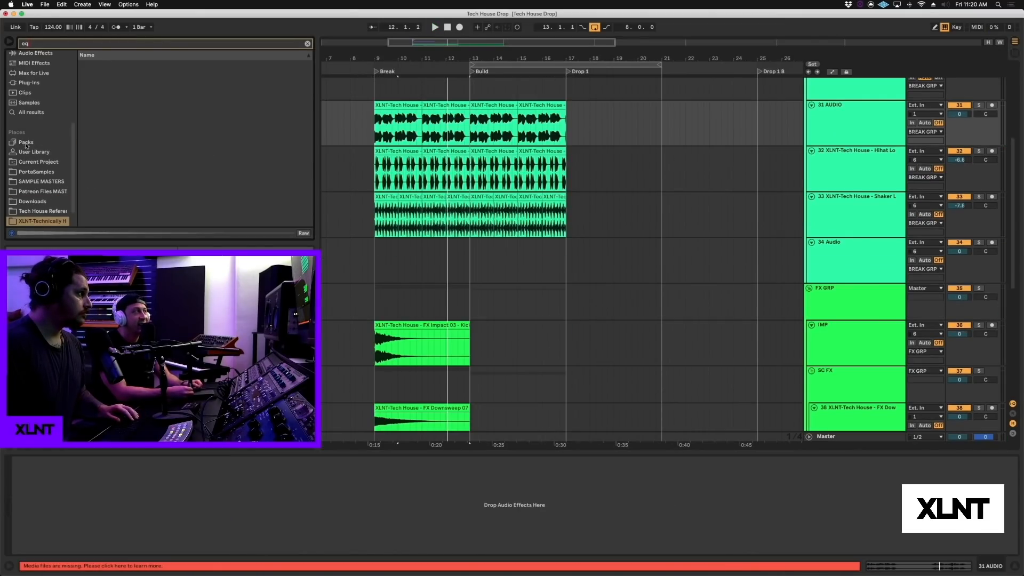
# Step: Find EQ Eight among the audio effects and add it to the synth loop on track 31
pyautogui.scroll(2, 25, 144)
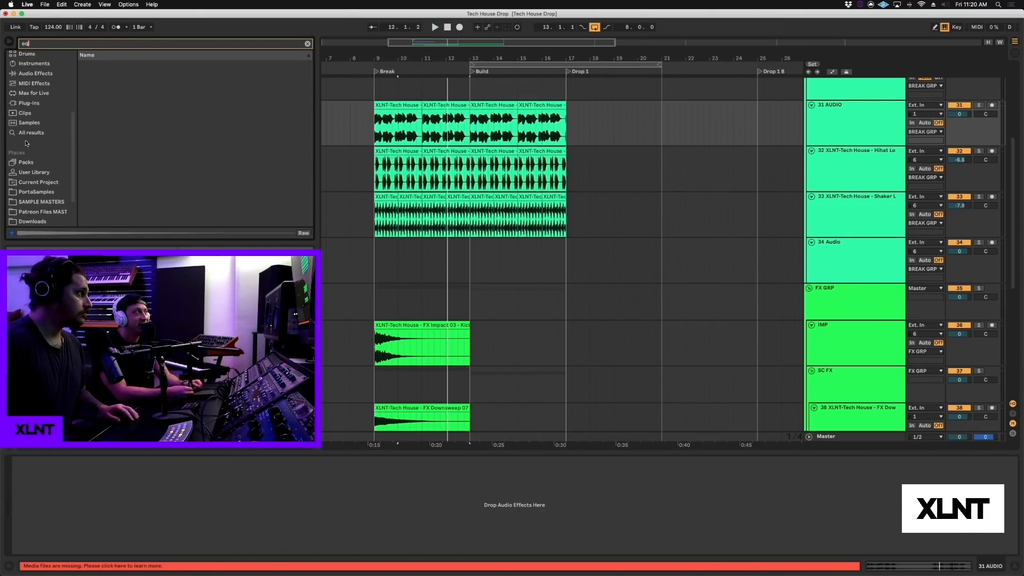
pyautogui.click(32, 76)
pyautogui.click(95, 85)
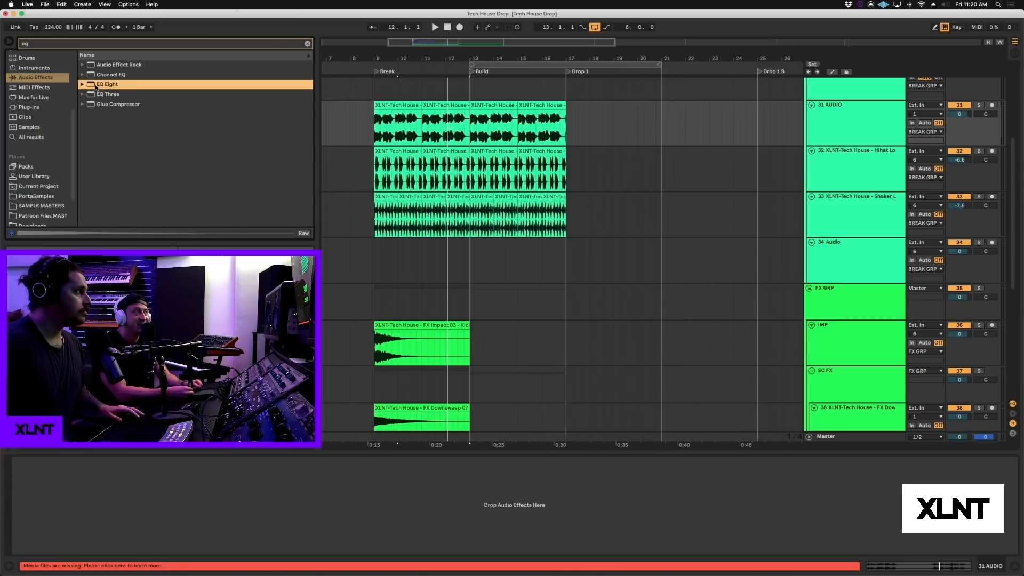
pyautogui.moveTo(392, 126); pyautogui.dragTo(392, 127)
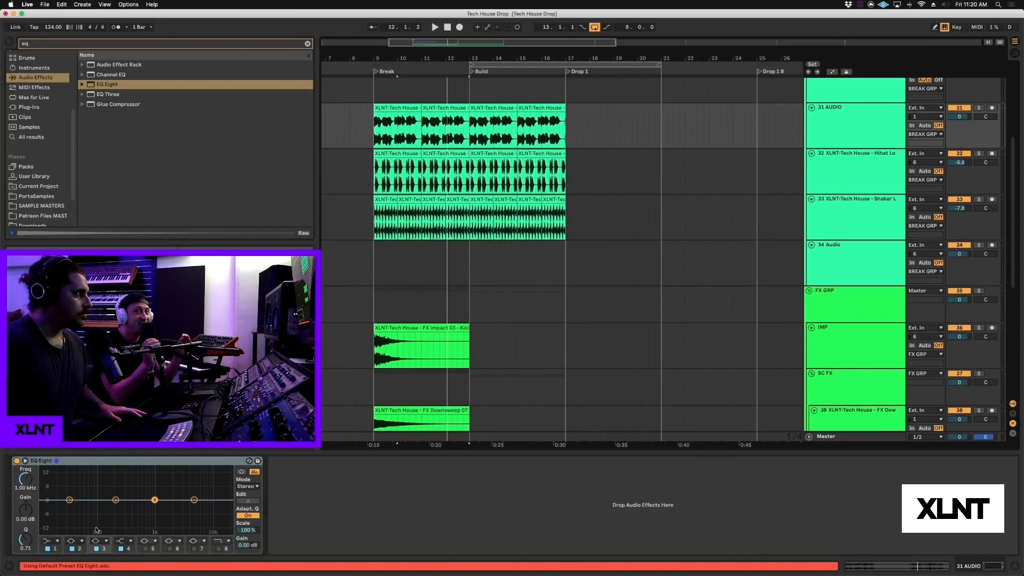
# Step: Set EQ Eight's first band to a low cut at about 130 Hz and listen to the result
pyautogui.click(50, 542)
pyautogui.click(41, 482)
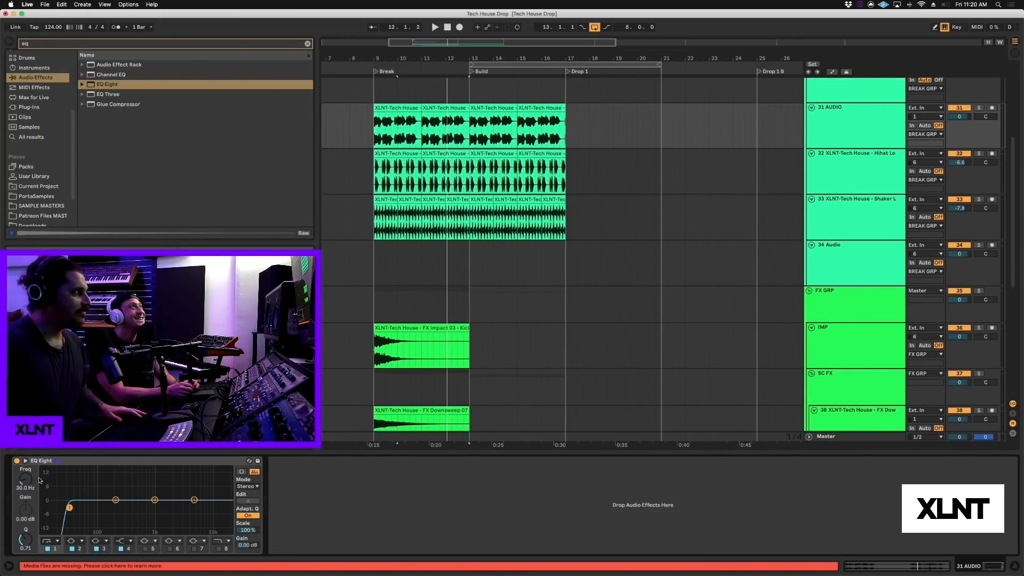
pyautogui.moveTo(69, 508); pyautogui.dragTo(123, 508)
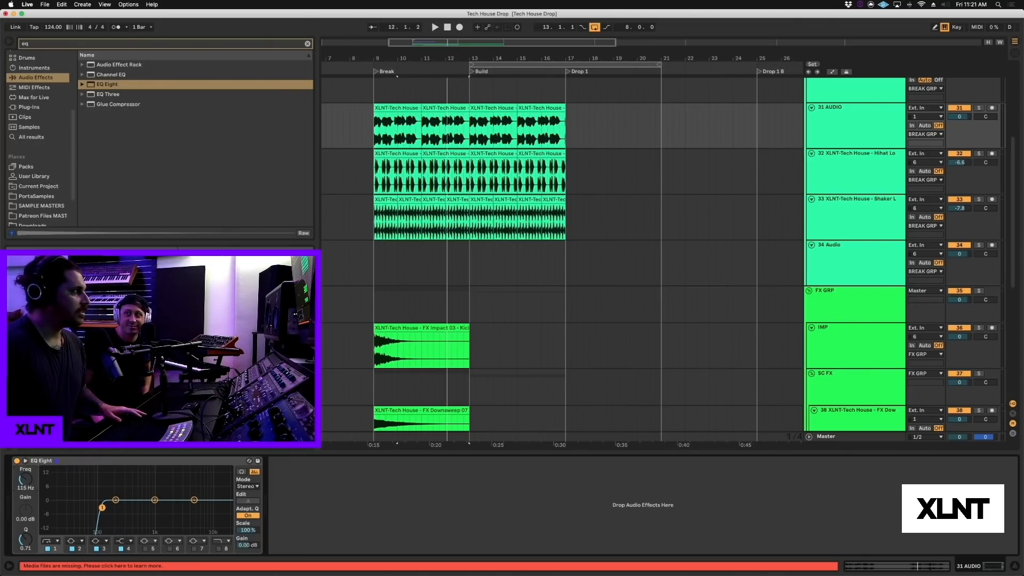
pyautogui.press('space')
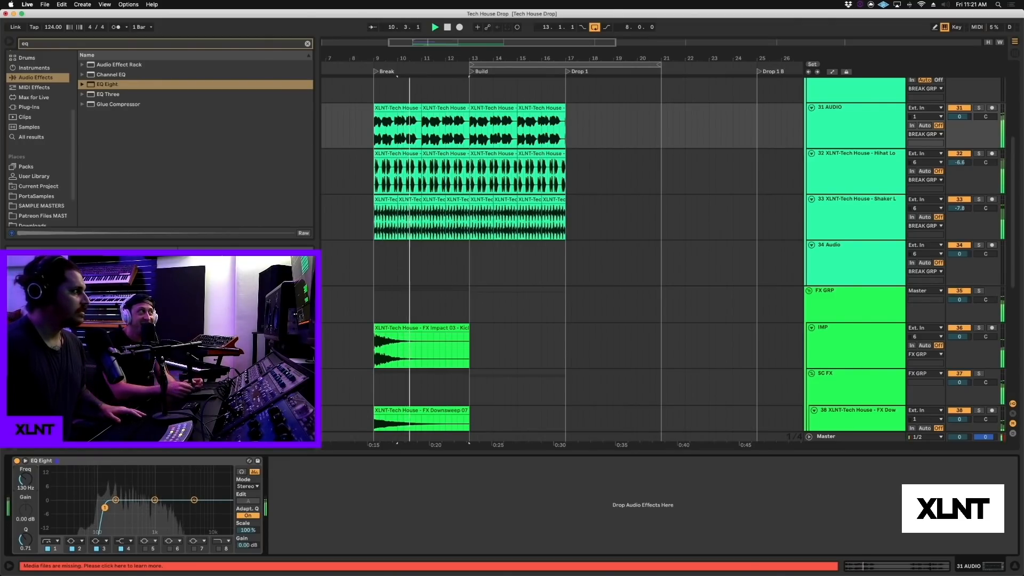
# Step: Add an Auto Filter after EQ Eight on track 31 and raise its low-pass frequency to about 447 Hz during playback
pyautogui.moveTo(93, 67); pyautogui.dragTo(443, 501)
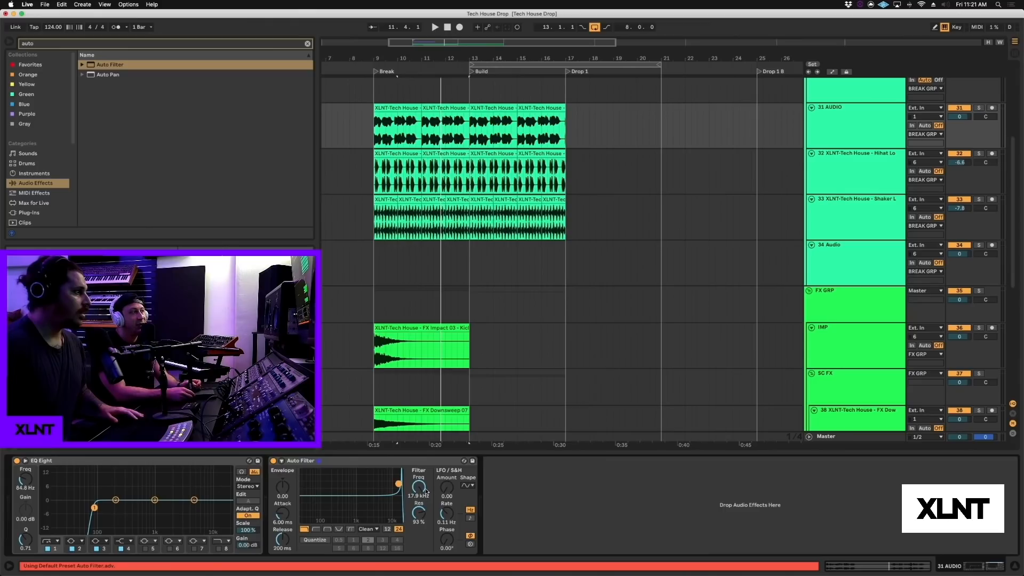
pyautogui.press('space')
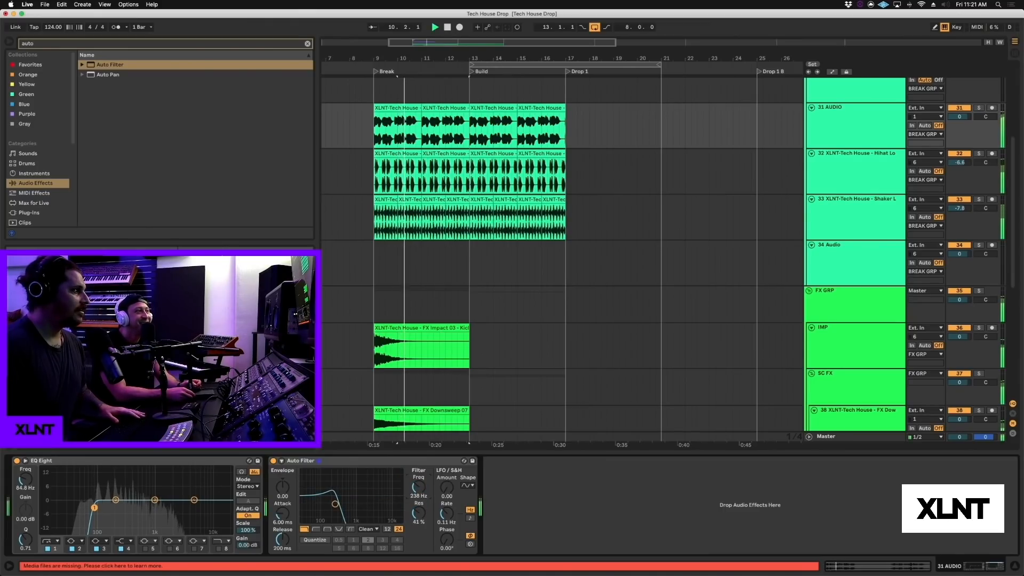
pyautogui.moveTo(419, 486); pyautogui.dragTo(419, 475)
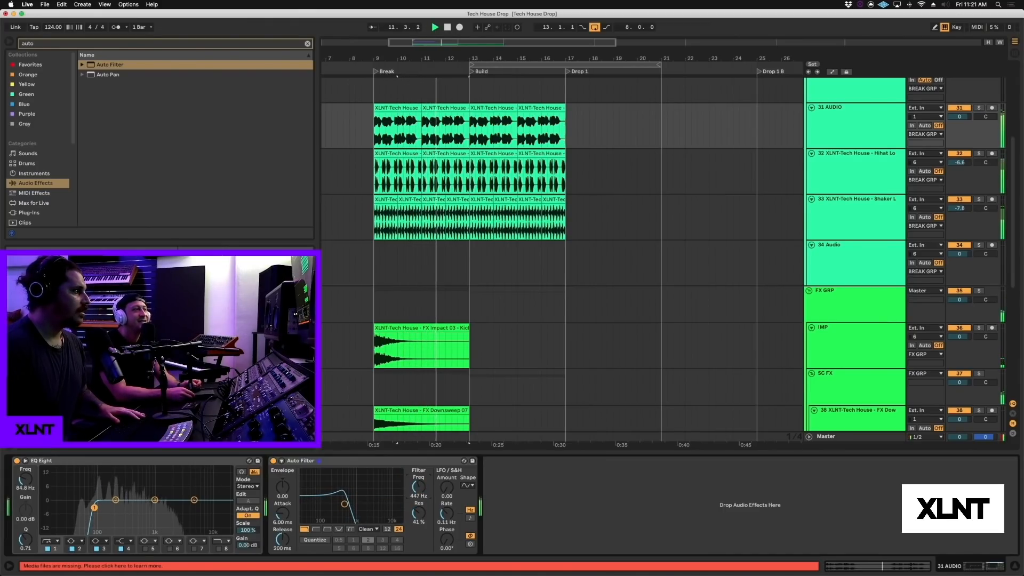
# Step: Show the track automation, paste a copy of the four-bar break's time at bar 13, and play the extended section
pyautogui.press('a')
pyautogui.press('space')
pyautogui.click(389, 107)
pyautogui.press('super+c')
pyautogui.press('super+shift+v')
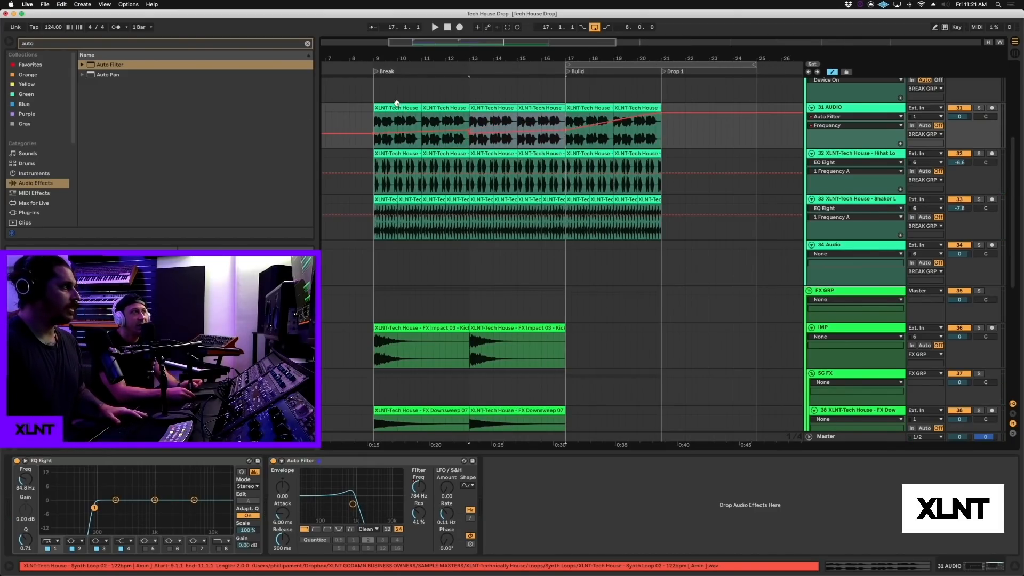
pyautogui.press('space')
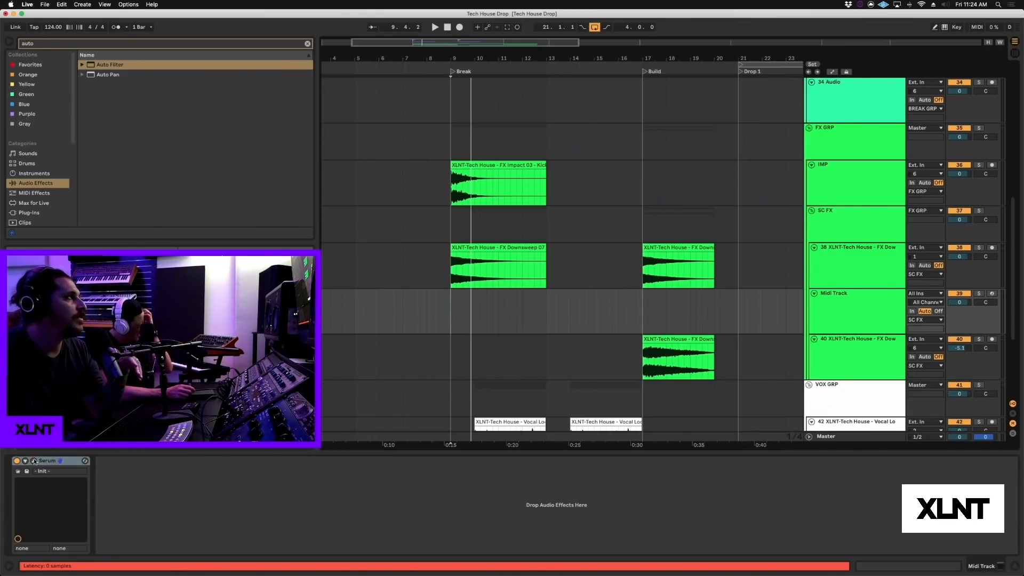
# Step: In Serum on the MIDI track, scaled to 115%, load the XLNT-FX Downsweep 01 preset from XLNT-Technically House Serum Presets
pyautogui.click(33, 461)
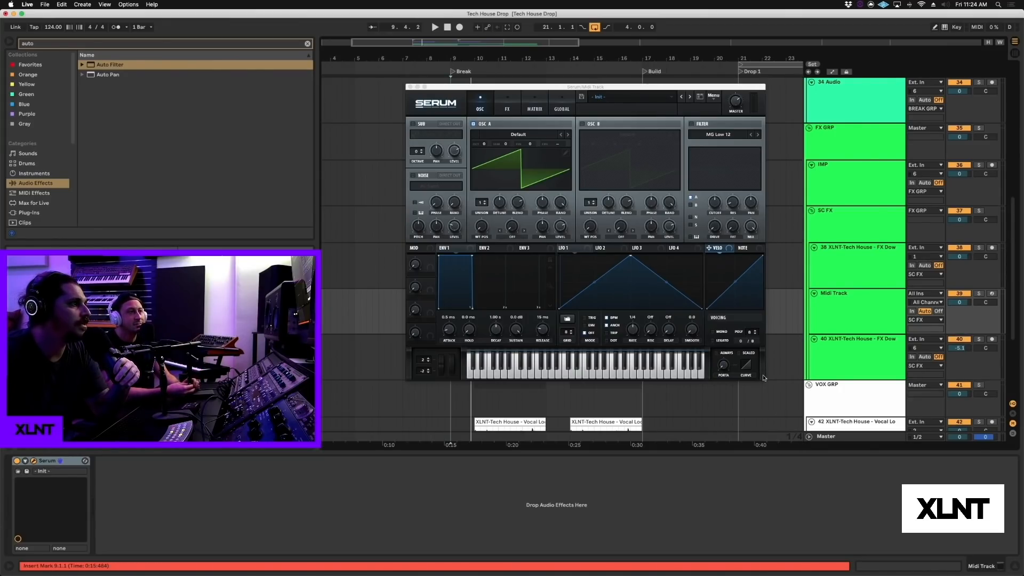
pyautogui.moveTo(764, 379); pyautogui.dragTo(823, 457)
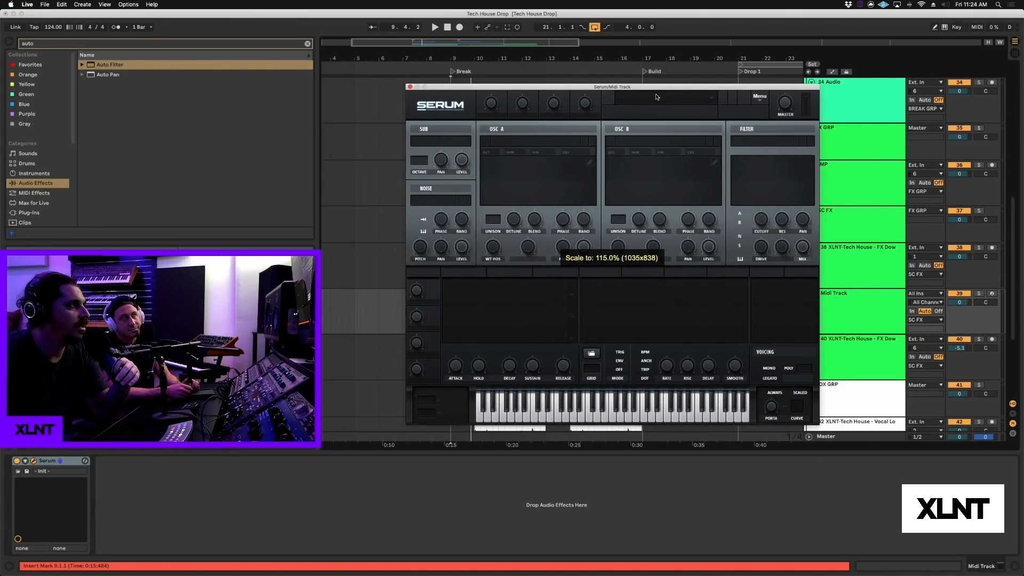
pyautogui.click(660, 100)
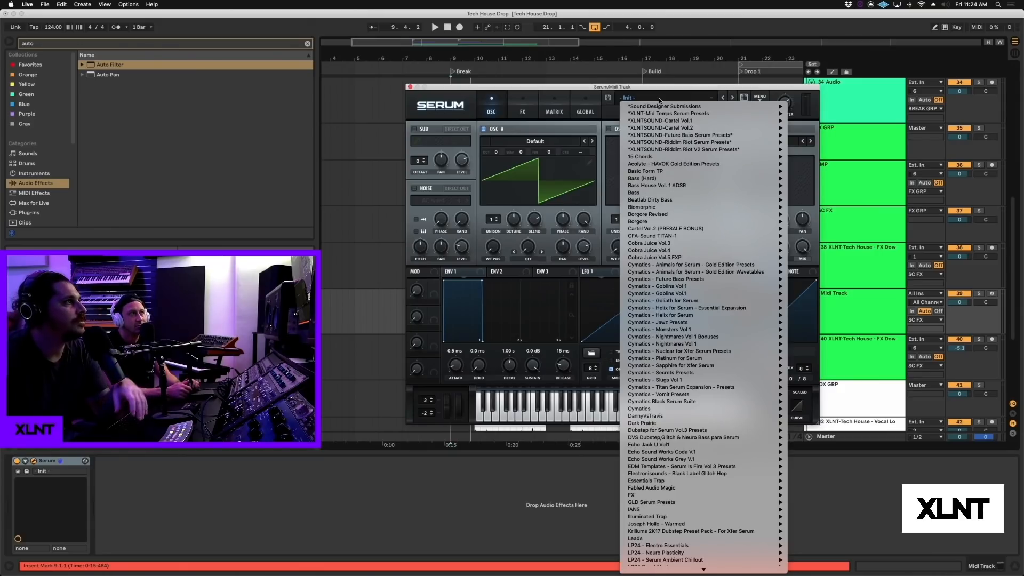
pyautogui.moveTo(705, 445)
pyautogui.scroll(-10, 705, 443)
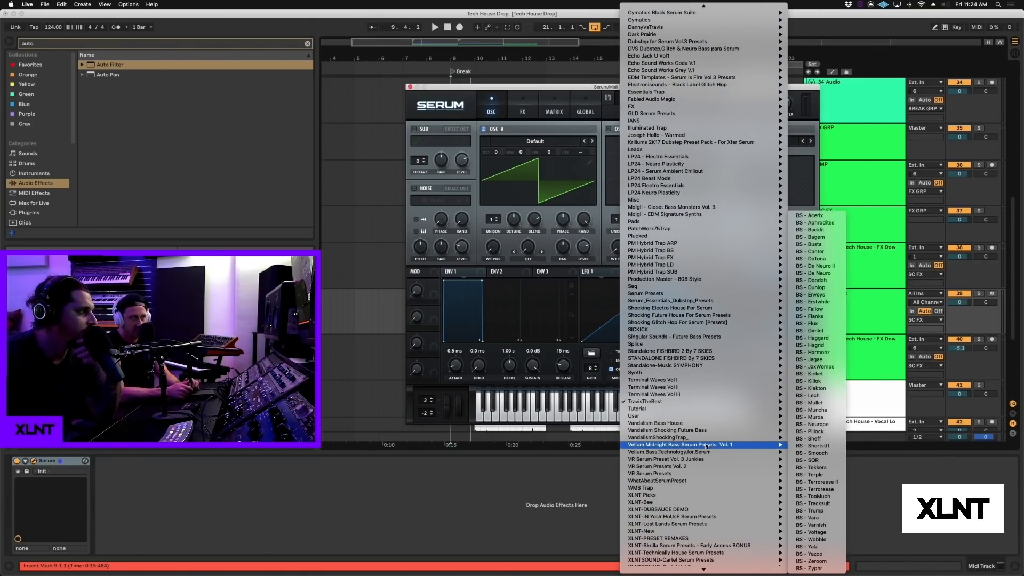
pyautogui.scroll(-5, 688, 427)
pyautogui.moveTo(672, 527)
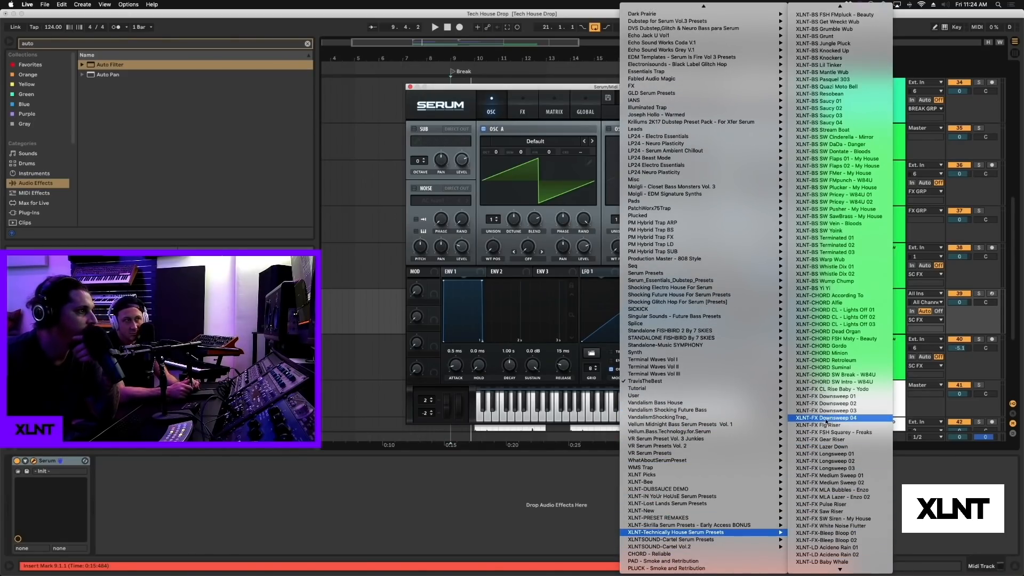
pyautogui.click(827, 396)
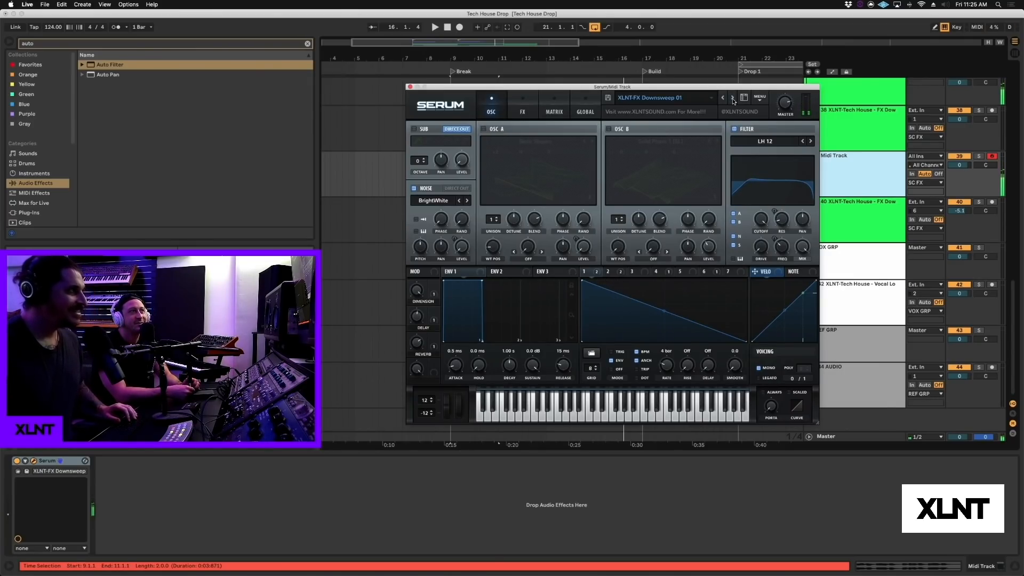
# Step: Audition the XLNT-FX presets in Serum from Downsweep 01 onward, settle on XLNT-FX Lazer Down, and close the plug-in window
pyautogui.click(733, 99)
pyautogui.click(733, 100)
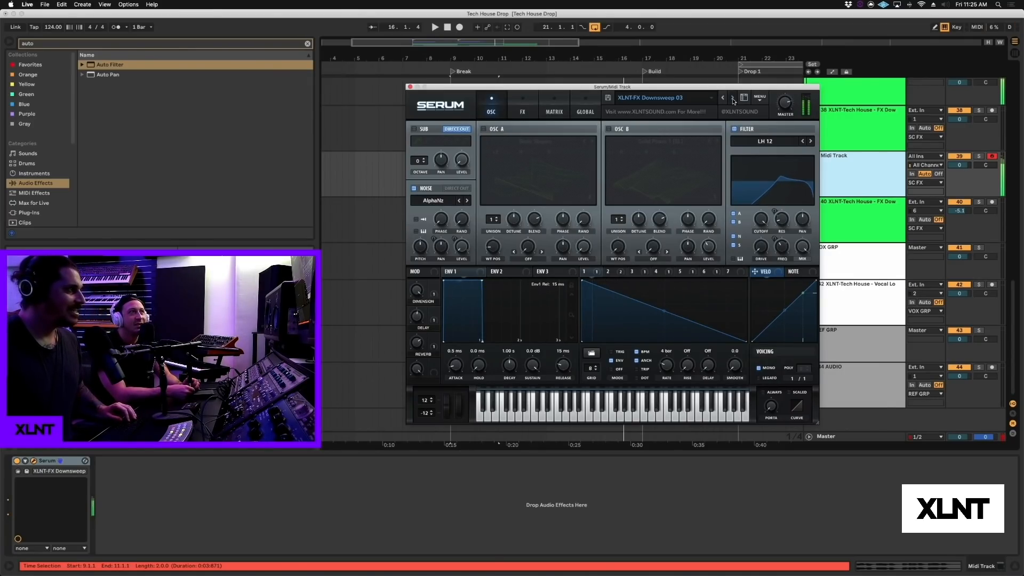
pyautogui.click(734, 99)
pyautogui.click(733, 99)
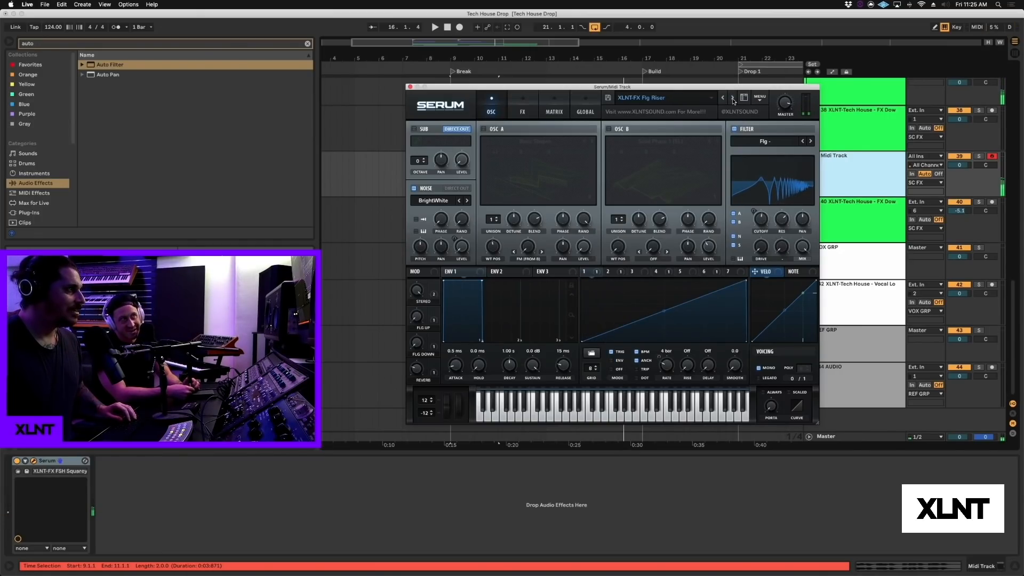
pyautogui.click(733, 99)
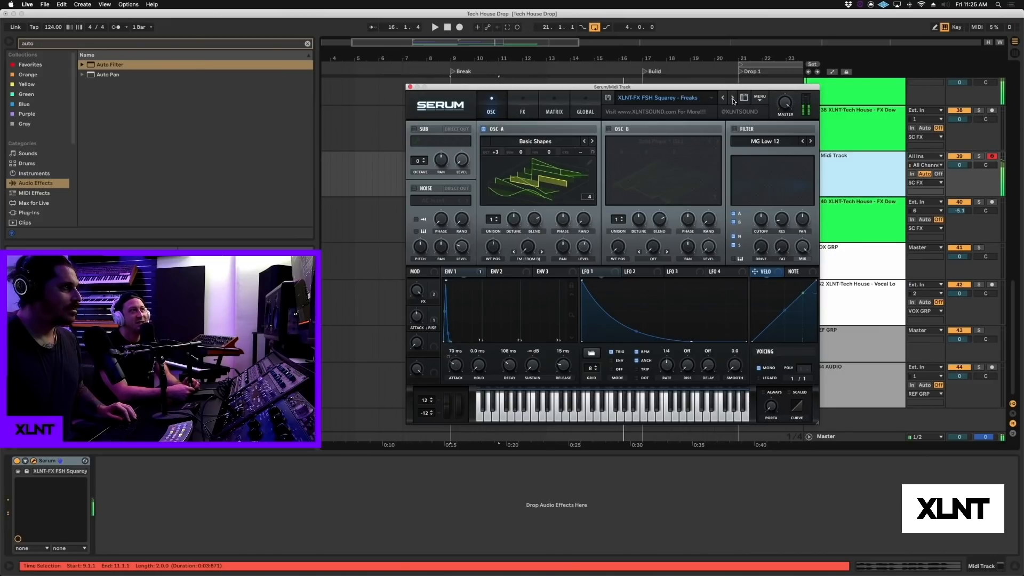
pyautogui.click(733, 99)
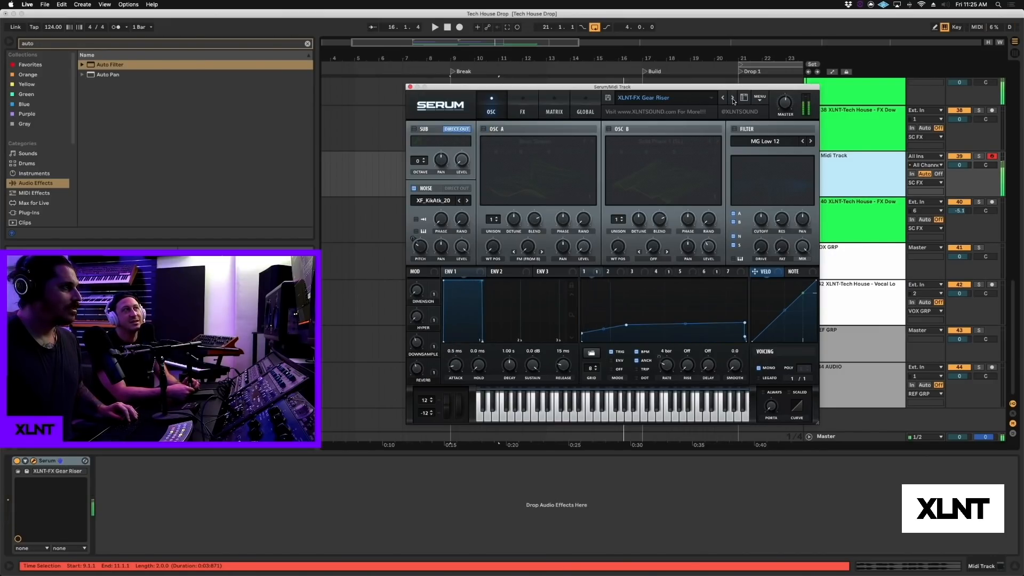
pyautogui.click(733, 99)
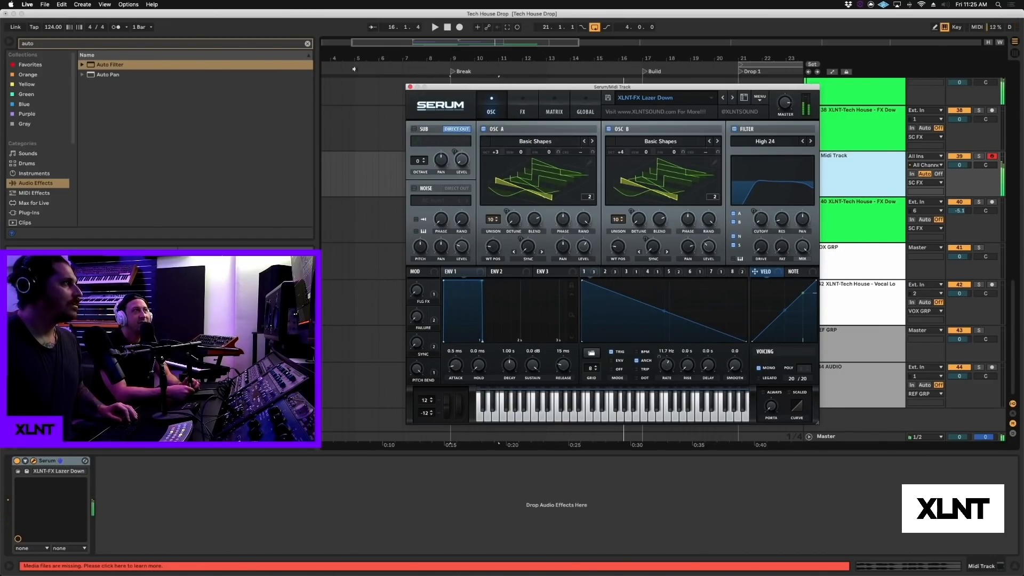
pyautogui.click(410, 87)
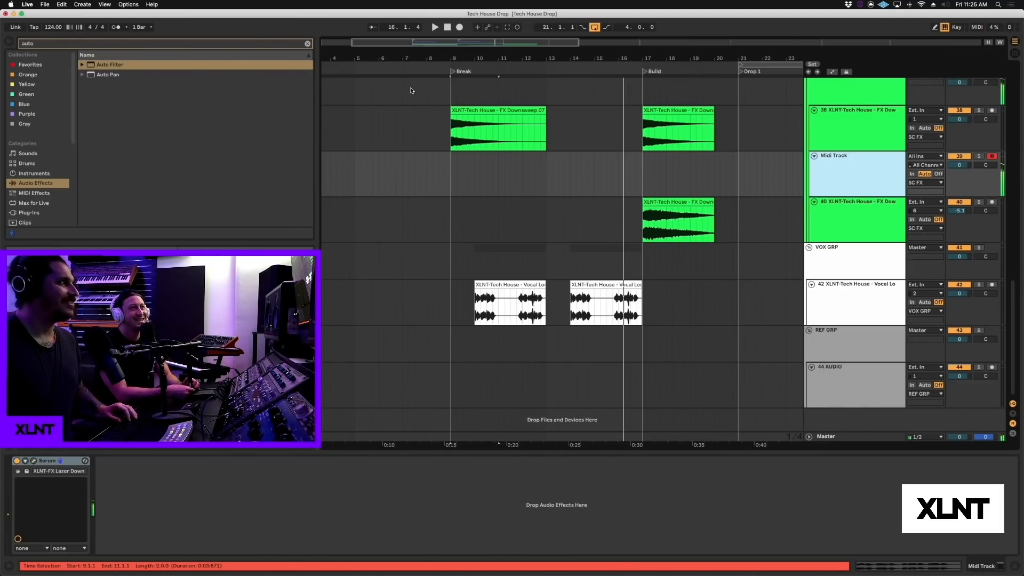
# Step: Insert a three-bar MIDI clip from bar 14 to bar 17 on the Serum MIDI track and open it for editing
pyautogui.moveTo(569, 169); pyautogui.dragTo(628, 173)
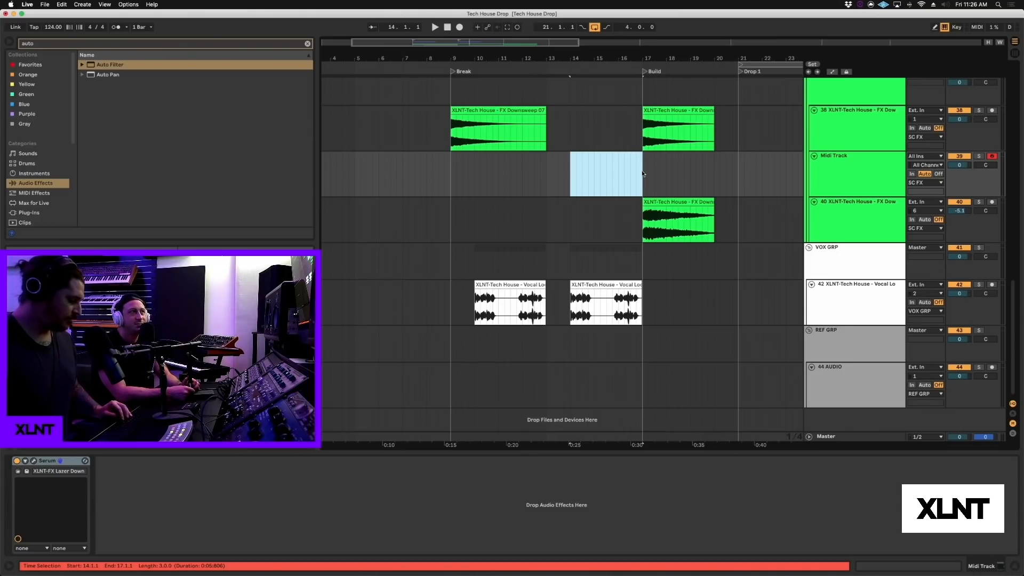
pyautogui.press('super+shift+m')
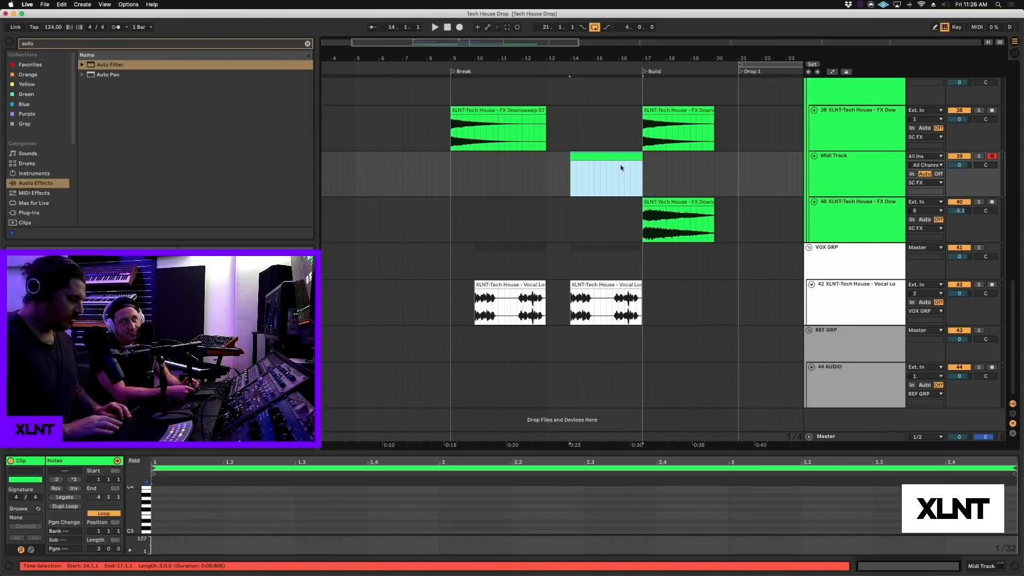
pyautogui.doubleClick(603, 158)
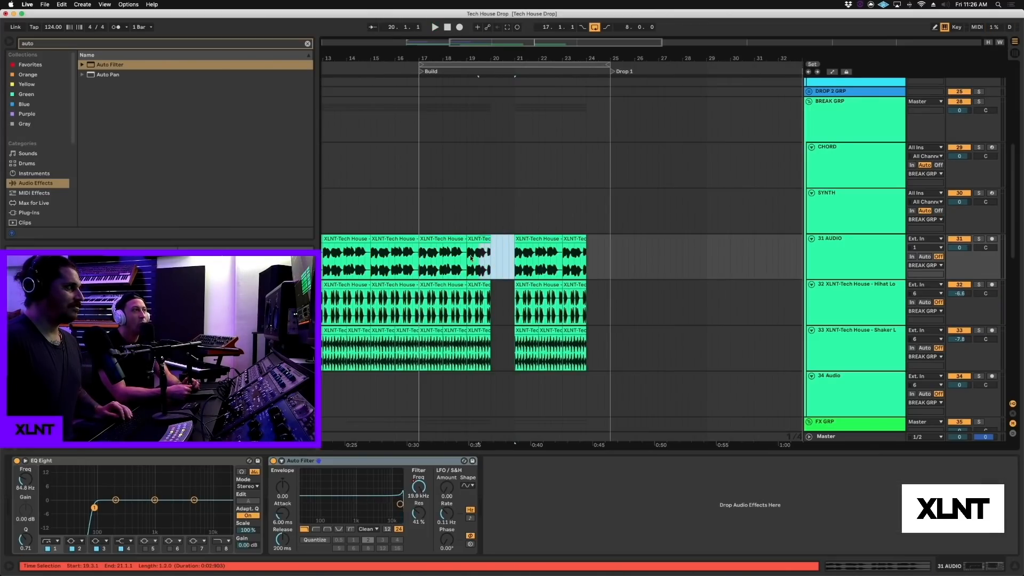
# Step: Delete the loop on track 31 between bars 17 and 21, at the start of the Build section
pyautogui.moveTo(471, 258); pyautogui.dragTo(428, 262)
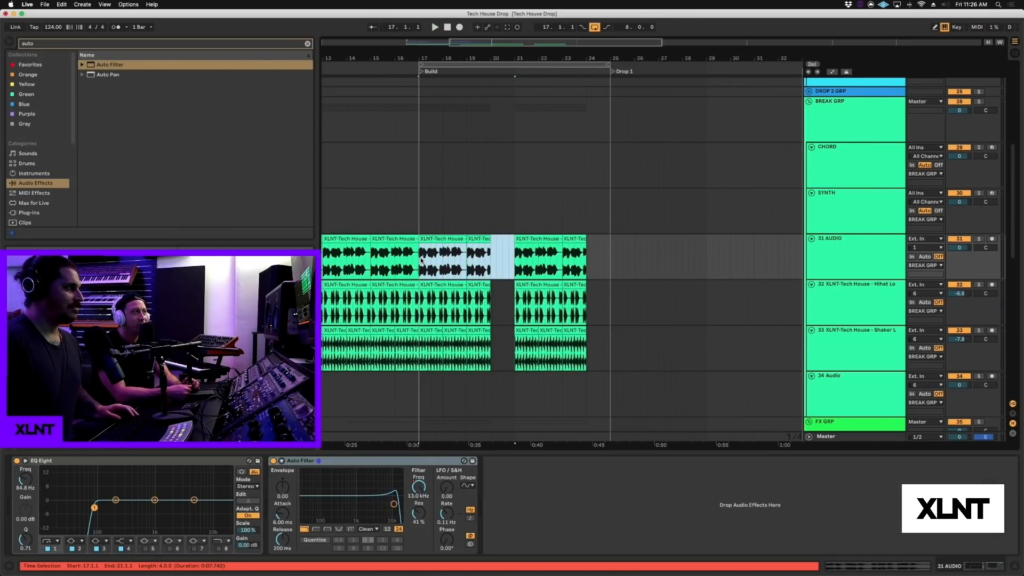
pyautogui.press('Delete')
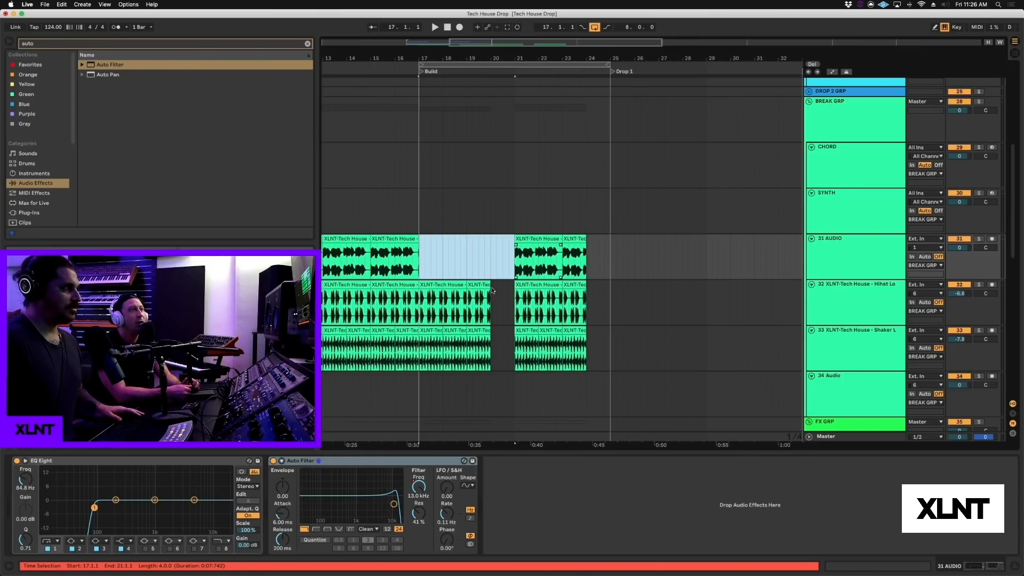
pyautogui.click(449, 284)
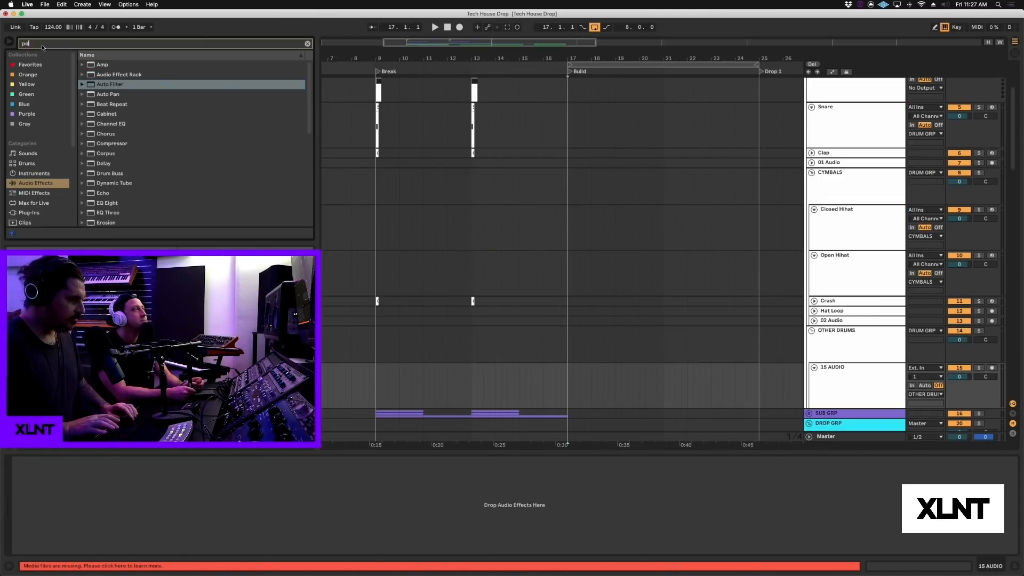
# Step: Search the XLNT-Technically House sample folder for "rim" and expand its Drums results
pyautogui.write('er')
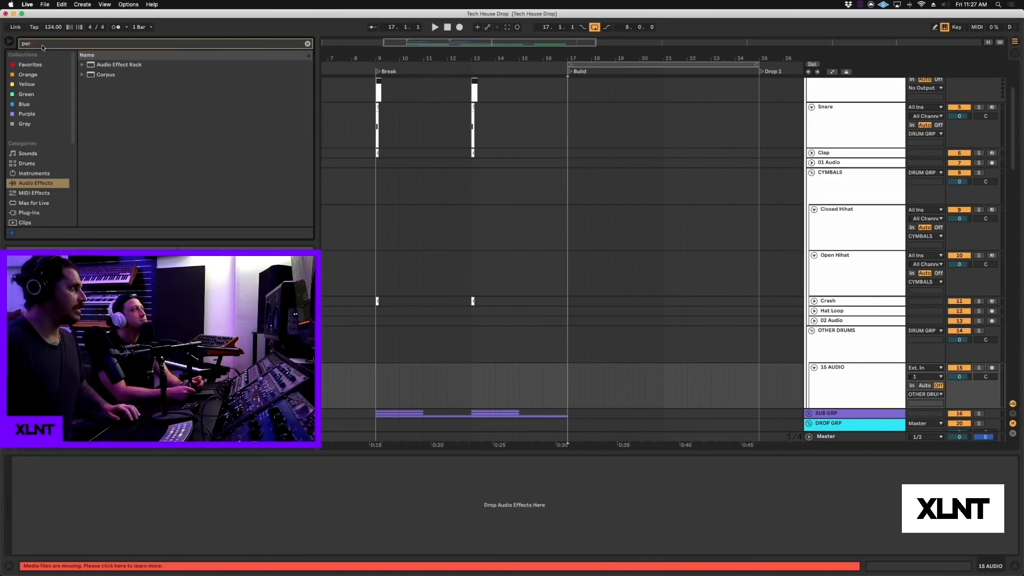
pyautogui.press('BackSpace')
pyautogui.press('BackSpace')
pyautogui.write('rim')
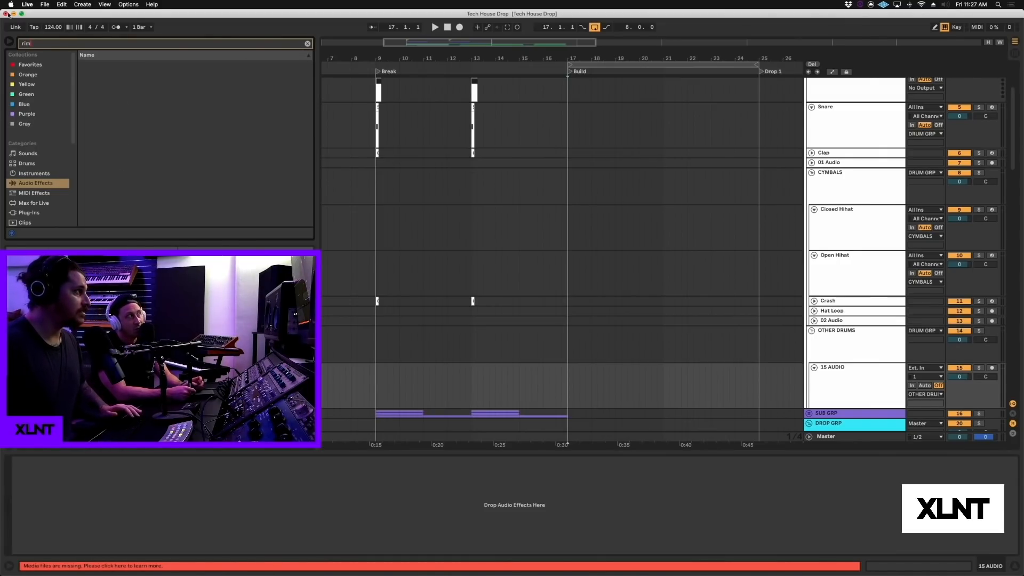
pyautogui.scroll(-5, 54, 156)
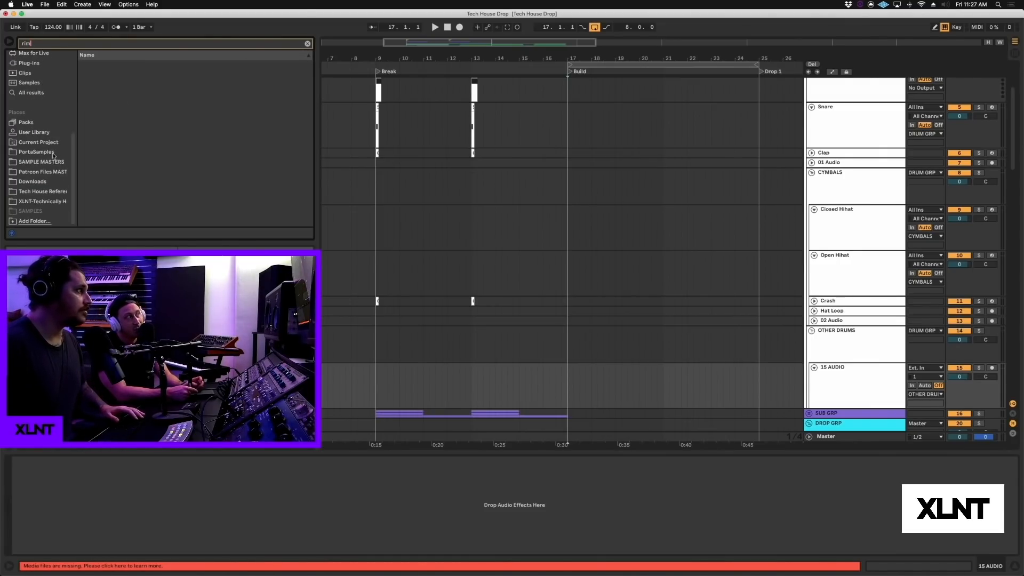
pyautogui.click(54, 201)
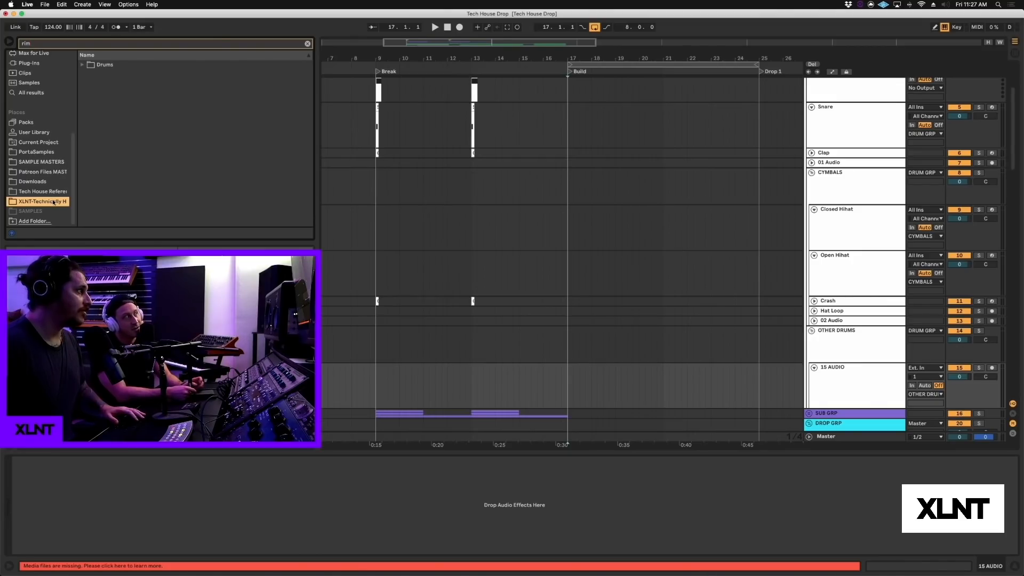
pyautogui.click(83, 65)
pyautogui.click(88, 75)
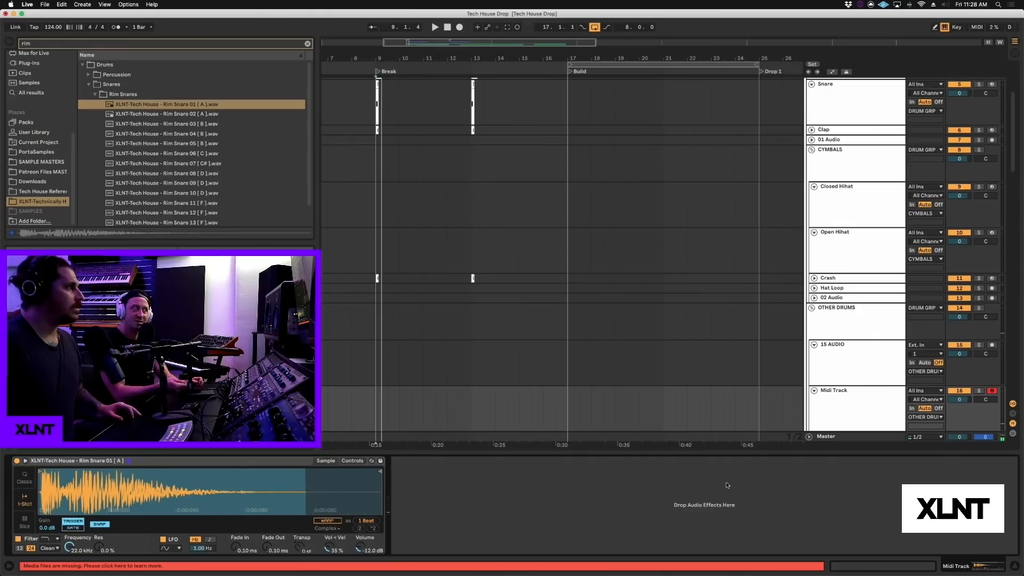
# Step: Insert a four-bar MIDI clip from bar 13 to bar 17 on the Rim Snare 01 MIDI track
pyautogui.moveTo(471, 407); pyautogui.dragTo(537, 413)
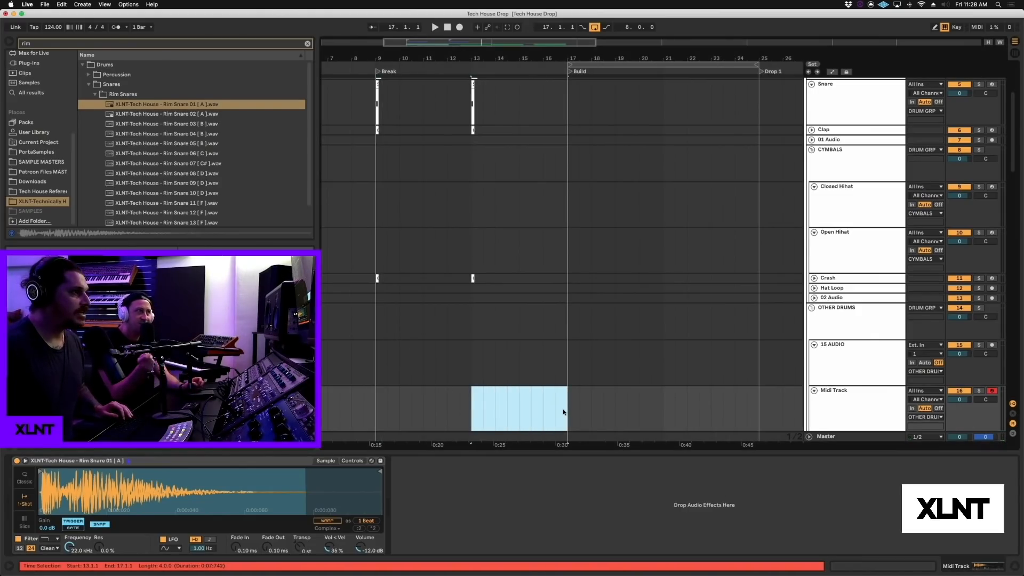
pyautogui.press('super+shift+m')
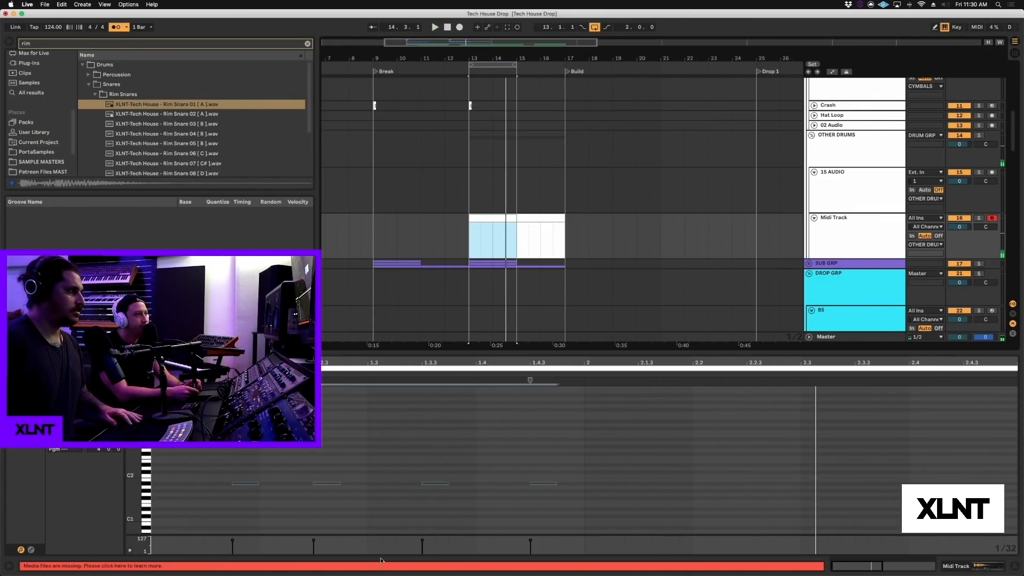
# Step: Replace the last two rim notes with a duplicate of the first two, activate the copies, and play the pattern
pyautogui.press('space')
pyautogui.moveTo(399, 457); pyautogui.dragTo(543, 505)
pyautogui.press('Delete')
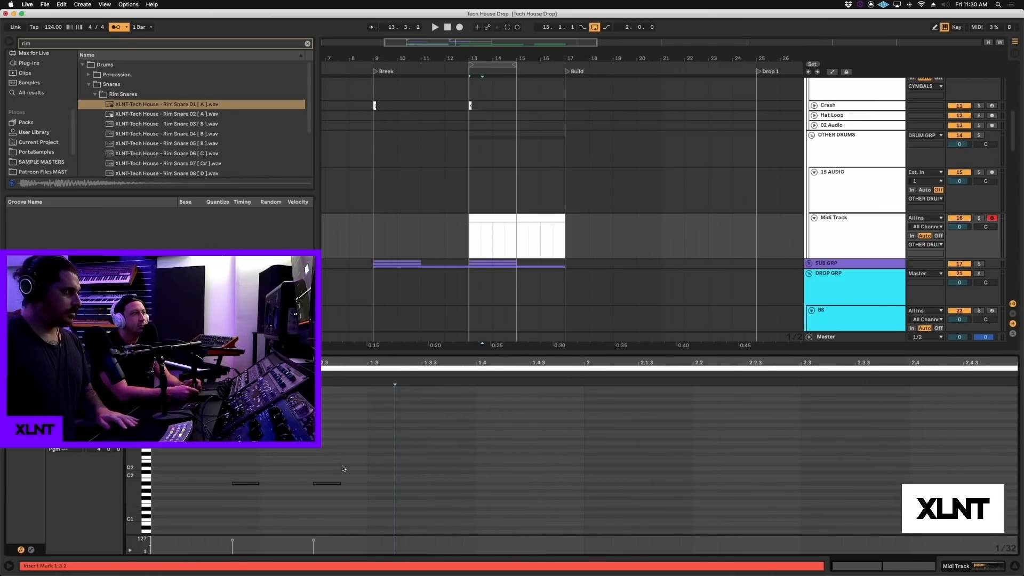
pyautogui.moveTo(372, 451); pyautogui.dragTo(77, 541)
pyautogui.press('super+d')
pyautogui.press('space')
pyautogui.press('space')
pyautogui.press('0')
pyautogui.press('space')
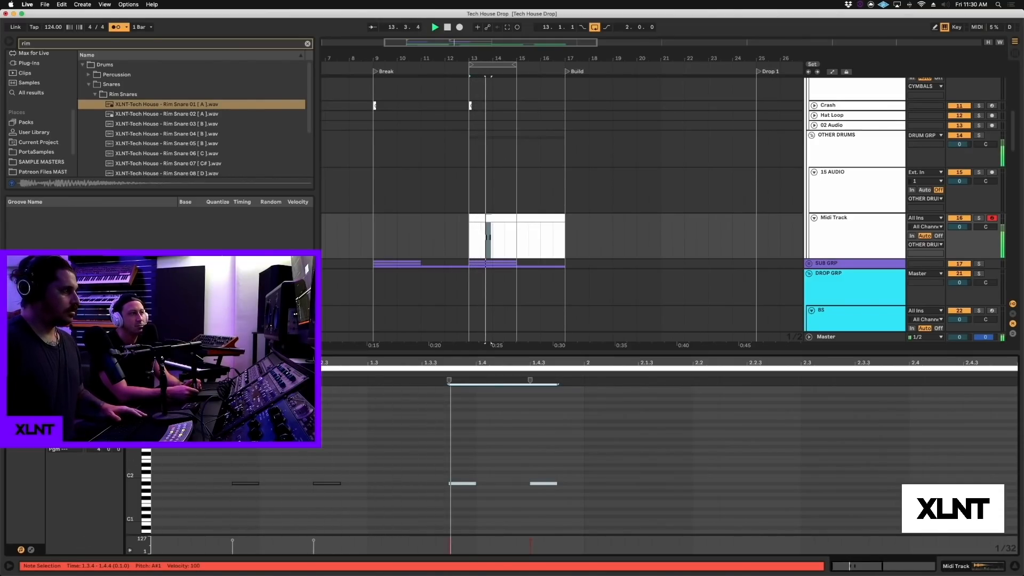
pyautogui.press('space')
pyautogui.moveTo(354, 447); pyautogui.dragTo(161, 515)
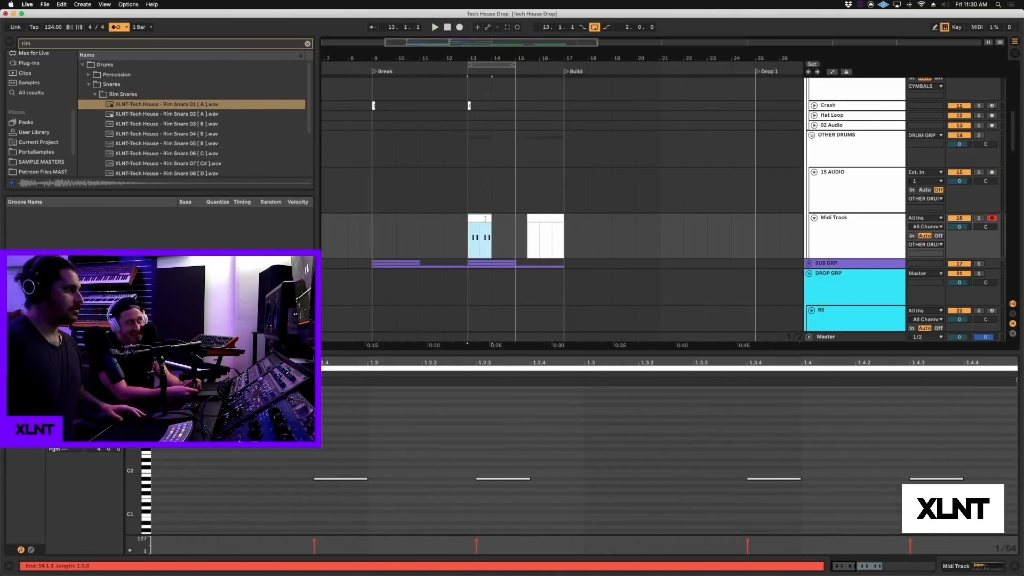
# Step: Duplicate the one-bar rim clip at bar 13 twice along its track
pyautogui.hscroll(1, 486, 219)
pyautogui.press('space')
pyautogui.press('super+d')
pyautogui.press('super+d')
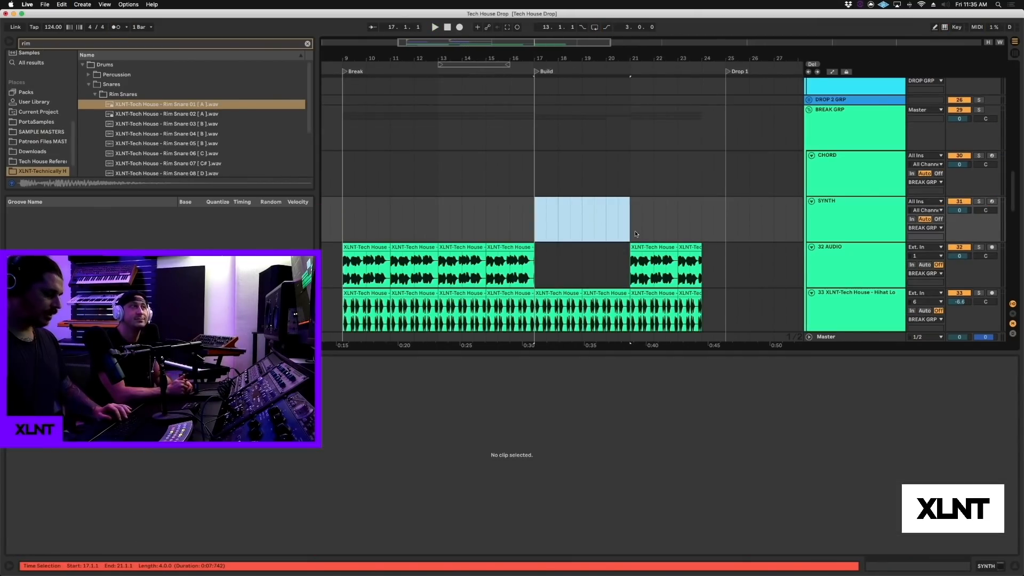
# Step: Insert a MIDI clip at bar 17 on the SYNTH track, load Serum's XLNT-LD FHS Raving - Beauty preset, and open the clip
pyautogui.press('super+shift+m')
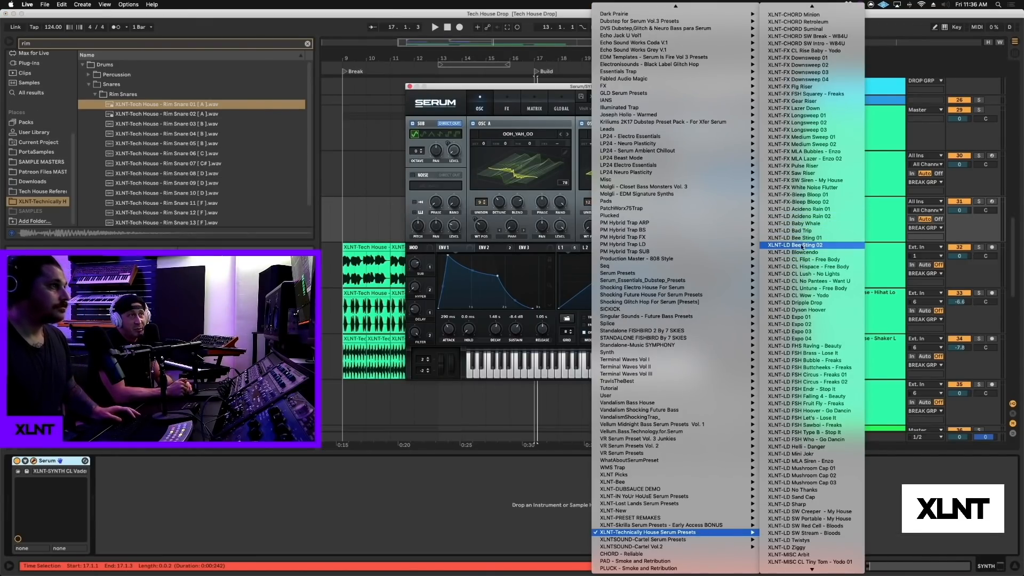
pyautogui.click(802, 346)
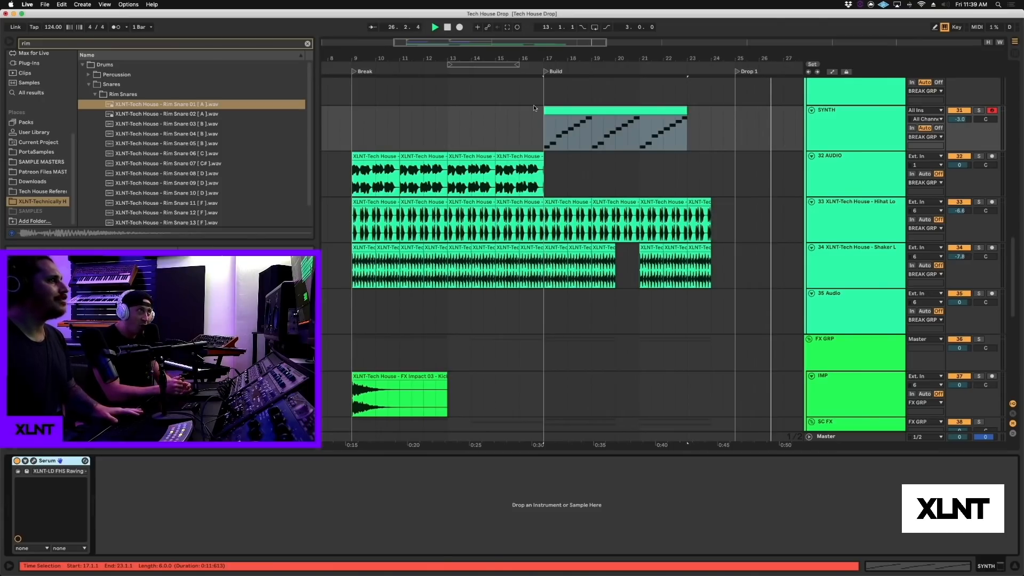
pyautogui.doubleClick(605, 112)
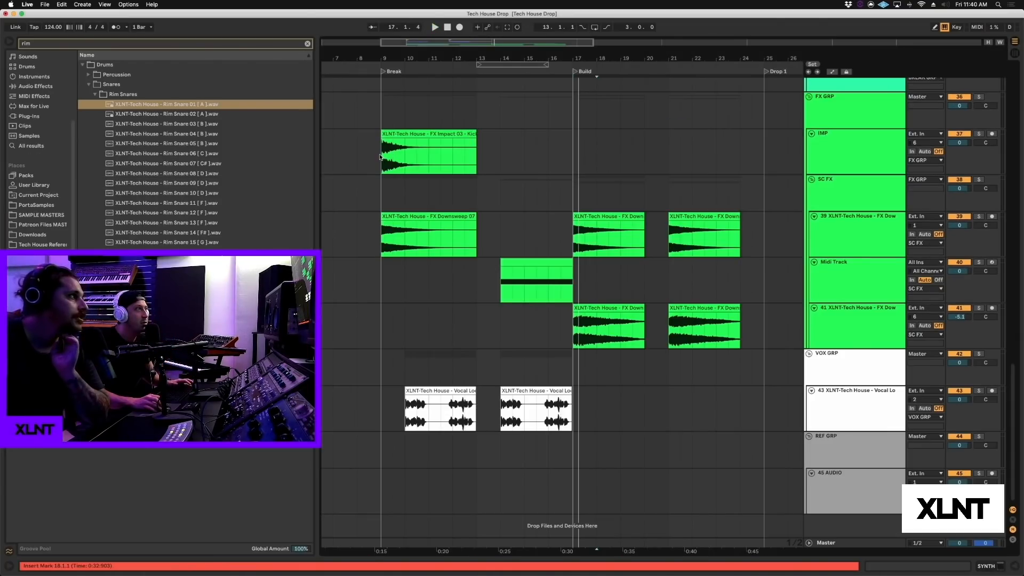
# Step: Play the arrangement from bar 9 to check the FX and vocal layers in the Break
pyautogui.click(385, 170)
pyautogui.press('space')
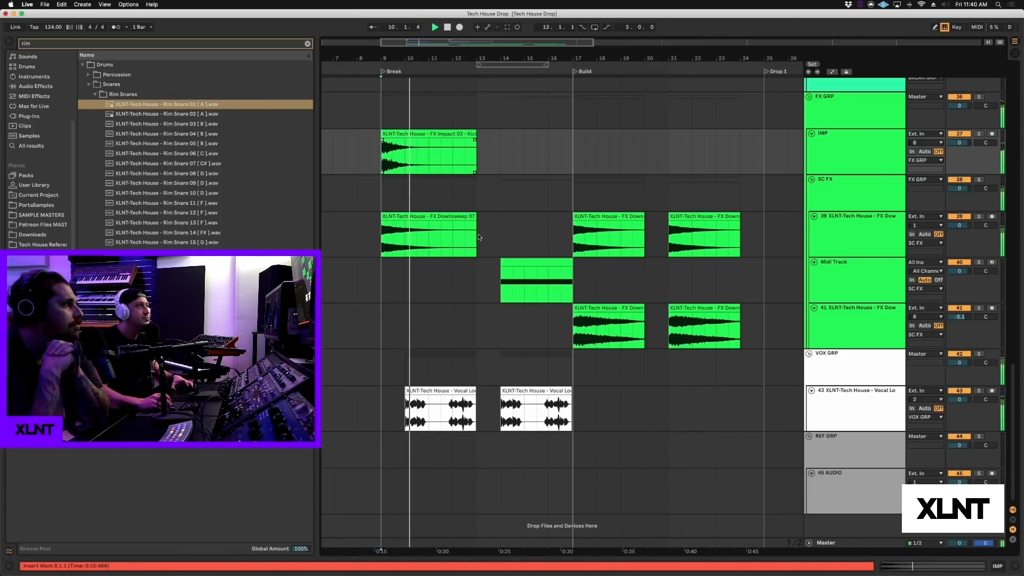
pyautogui.click(580, 231)
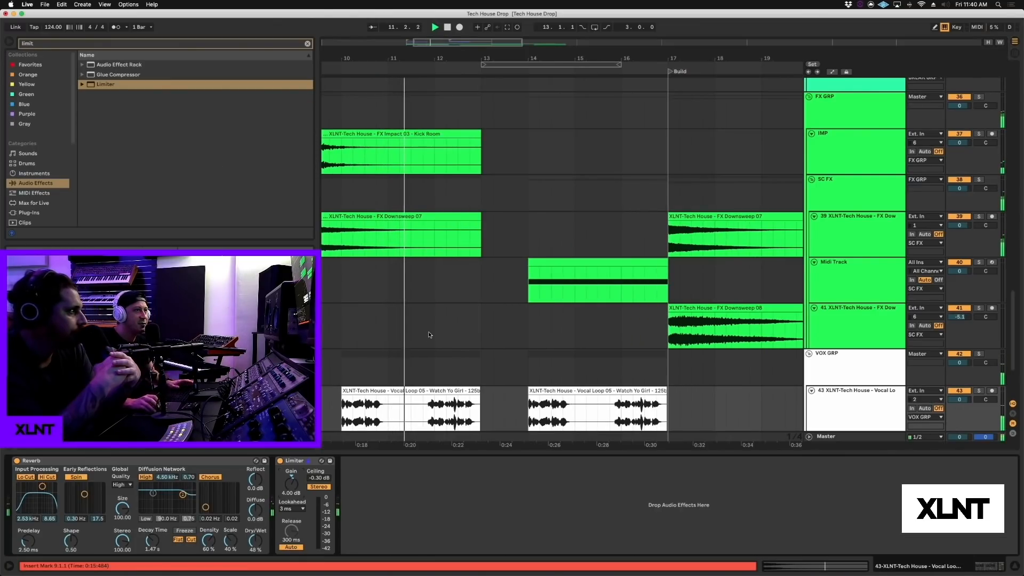
# Step: Search the audio effects for "del" and add a Delay after the Limiter on vocal track 43
pyautogui.click(309, 44)
pyautogui.write('dely')
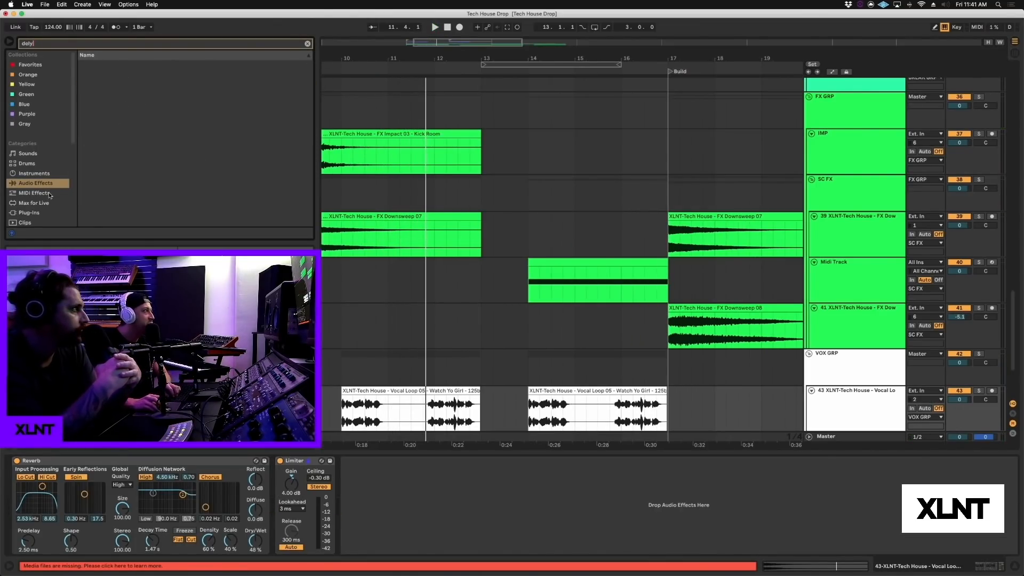
pyautogui.click(40, 213)
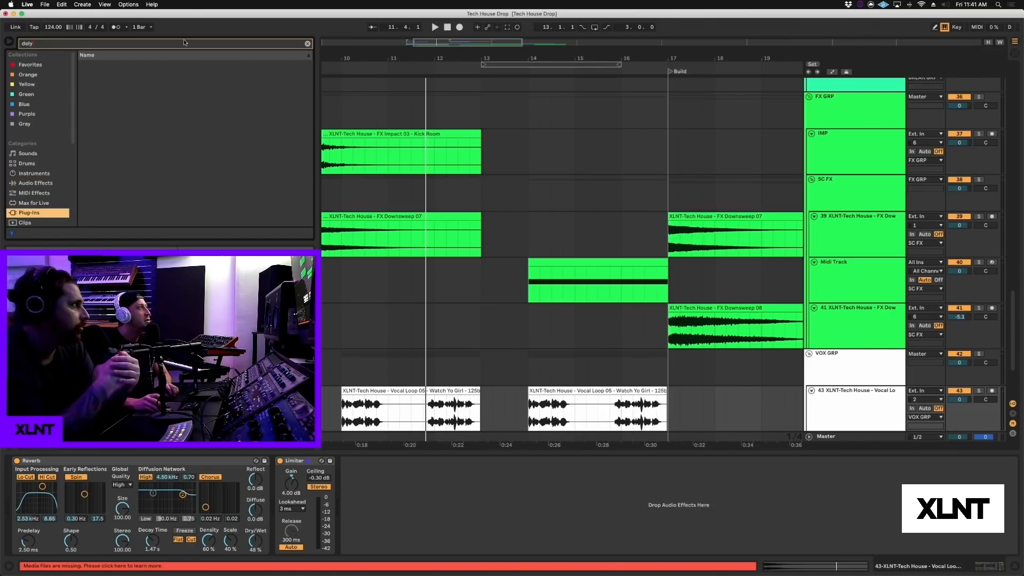
pyautogui.click(48, 183)
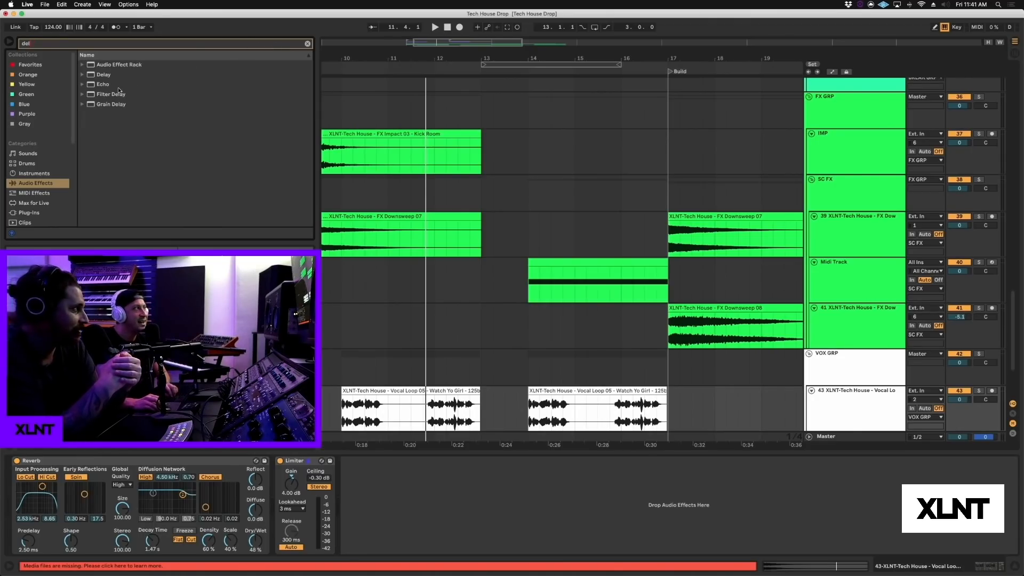
pyautogui.click(132, 79)
pyautogui.moveTo(108, 77); pyautogui.dragTo(433, 499)
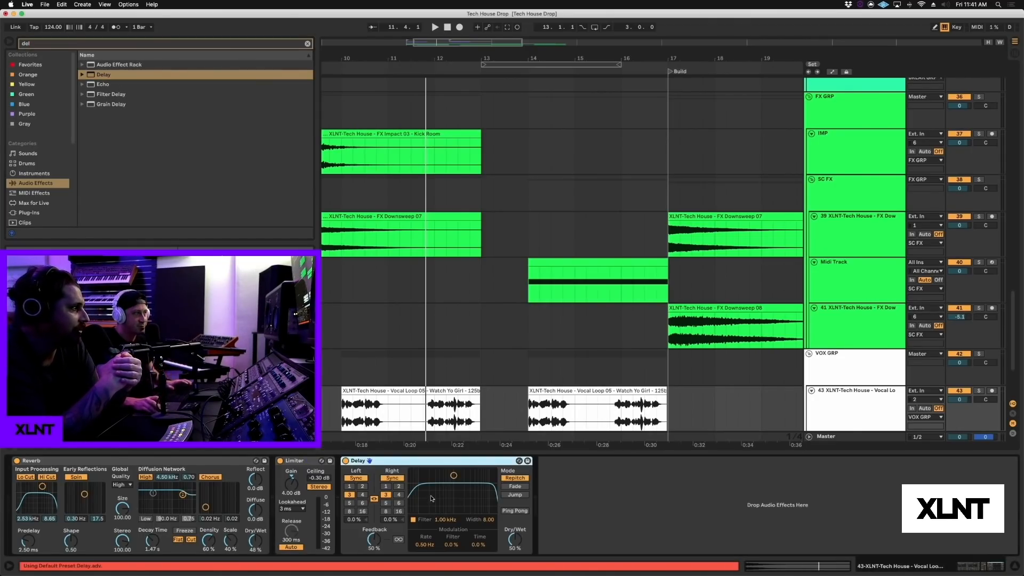
# Step: Automate the Delay's Device On on vocal track 43 to switch on only in the gap between phrases, from 10.3.4 to about 11.4.2
pyautogui.click(364, 414)
pyautogui.press('space')
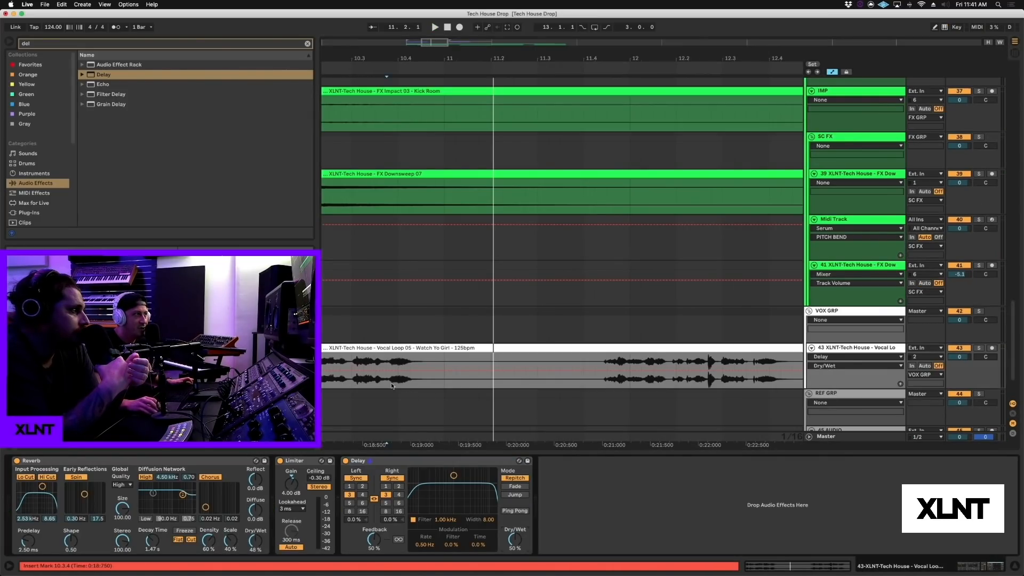
pyautogui.moveTo(392, 386); pyautogui.dragTo(603, 367)
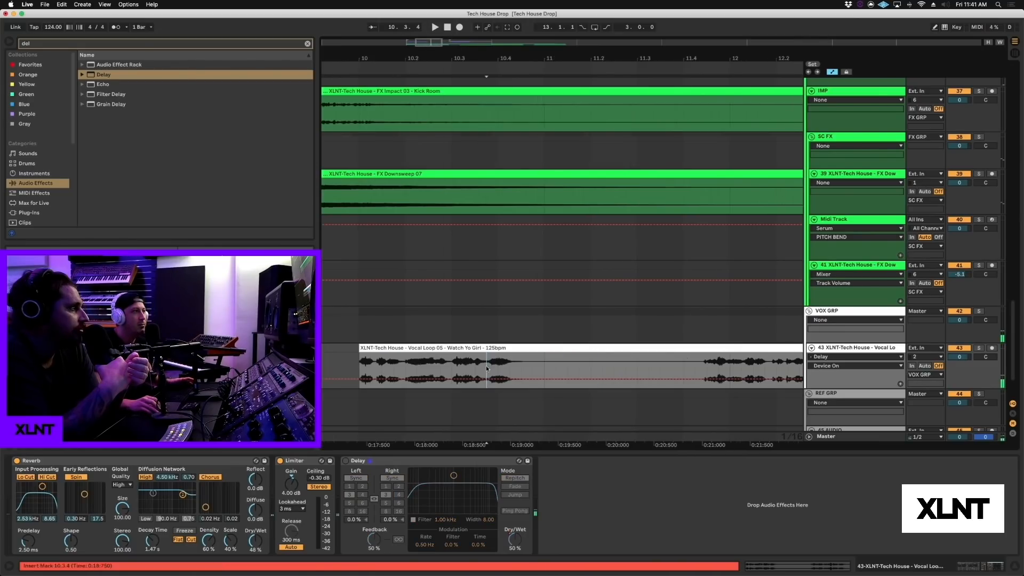
pyautogui.moveTo(488, 372); pyautogui.dragTo(363, 373)
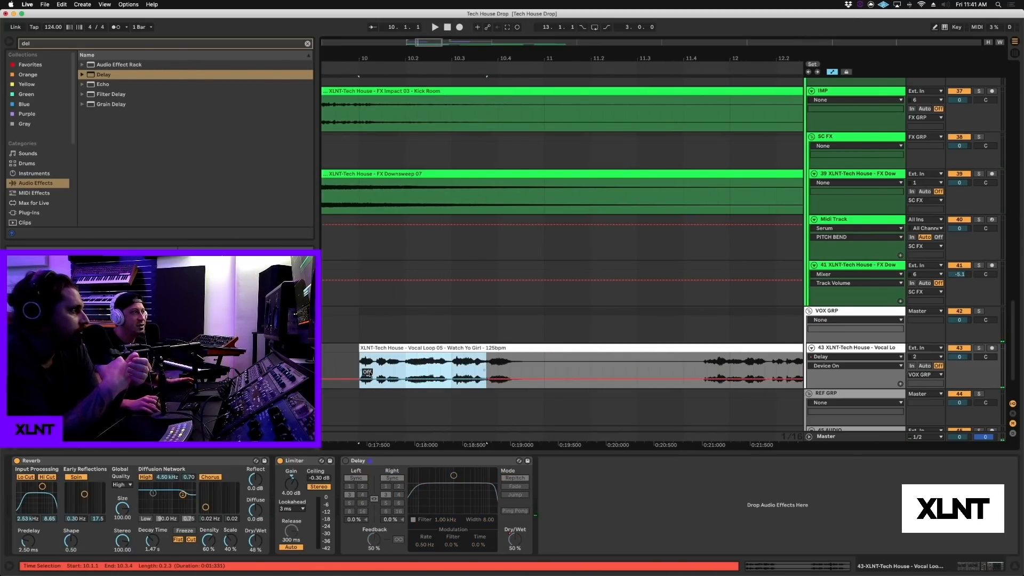
pyautogui.moveTo(486, 366); pyautogui.dragTo(697, 370)
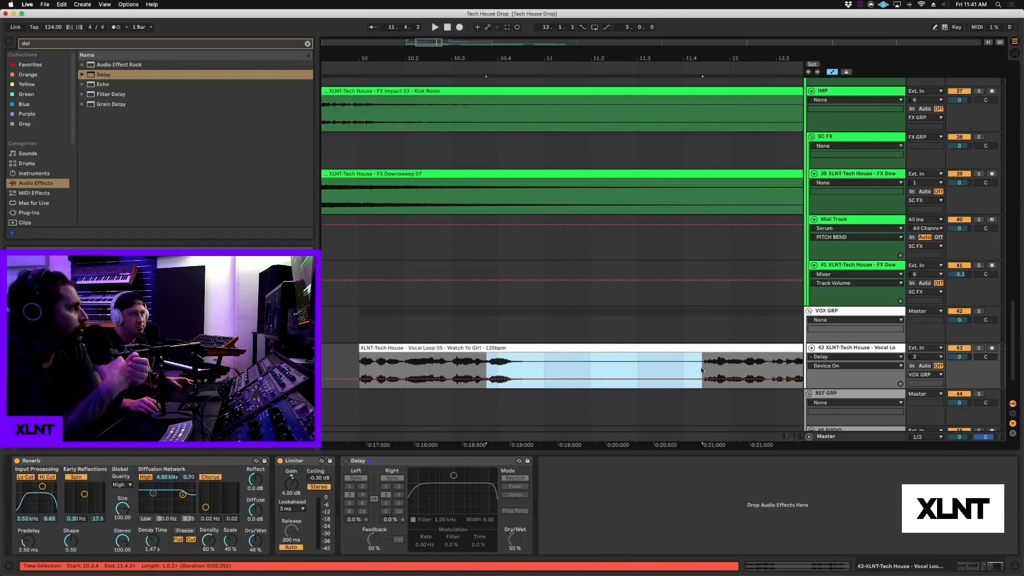
pyautogui.click(586, 358)
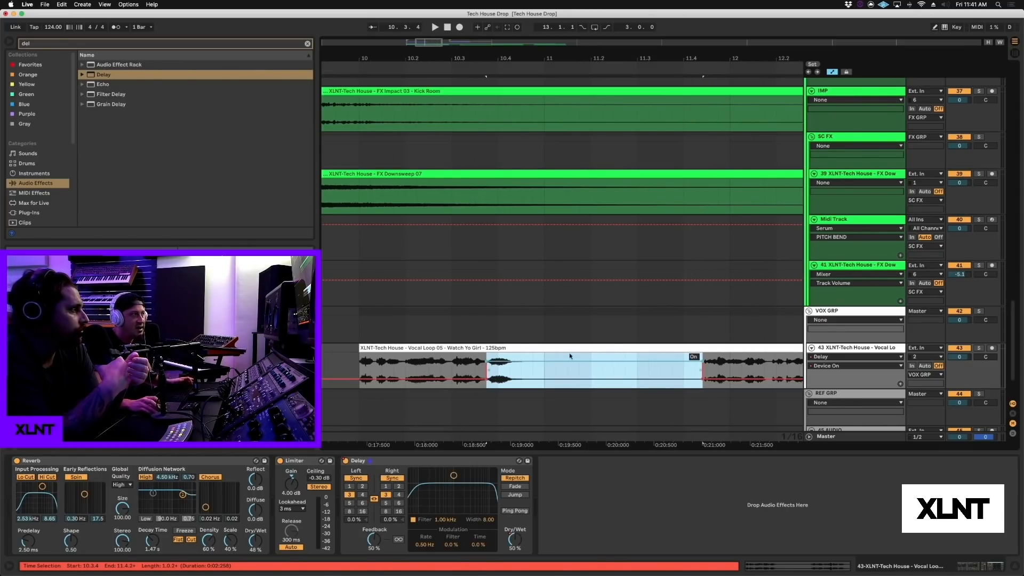
# Step: Play the vocal loop from just before bar 10 and again around 10.3.4 to check the delay automation
pyautogui.click(335, 371)
pyautogui.press('space')
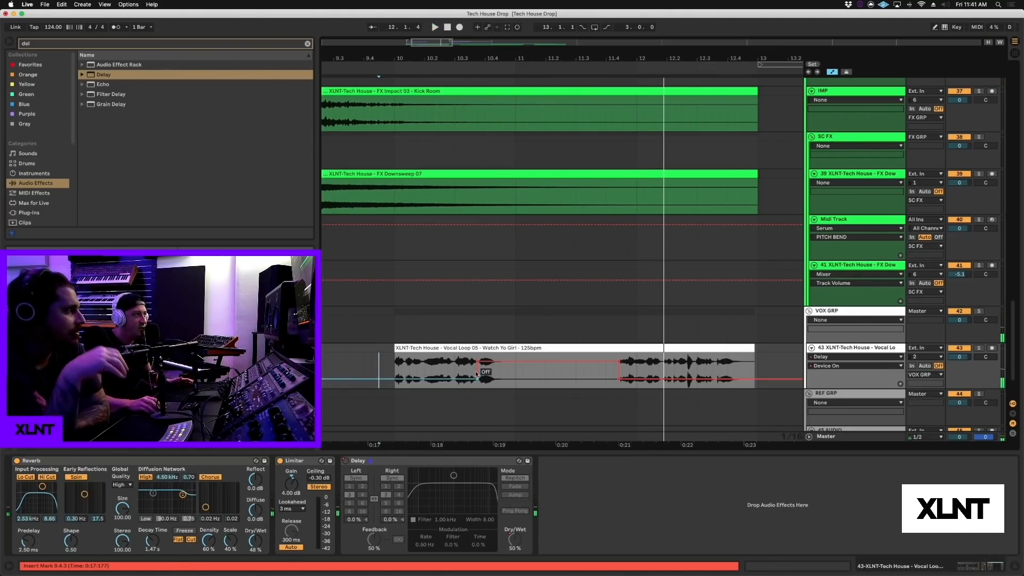
pyautogui.click(477, 325)
pyautogui.press('space')
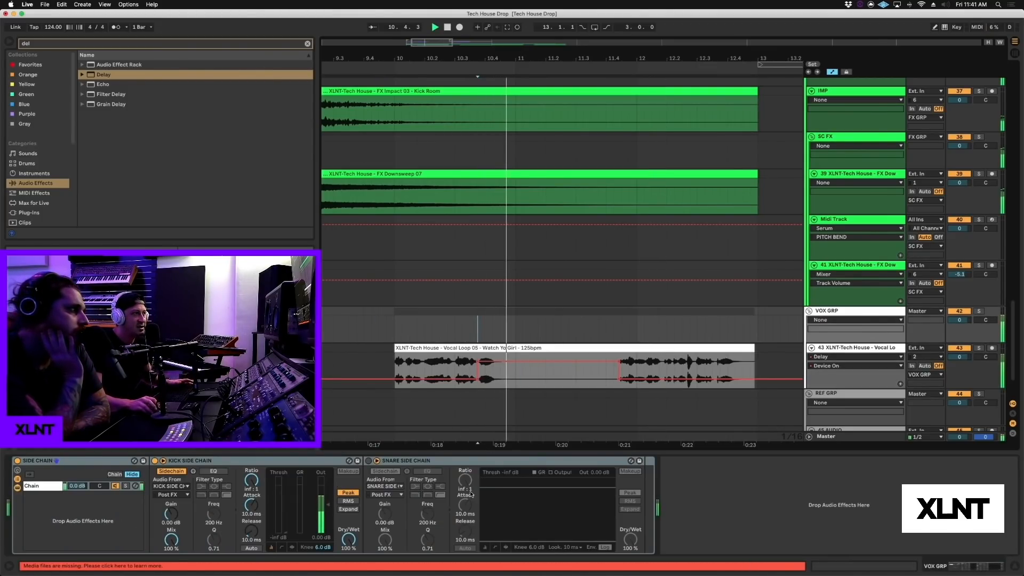
pyautogui.click(485, 372)
pyautogui.press('space')
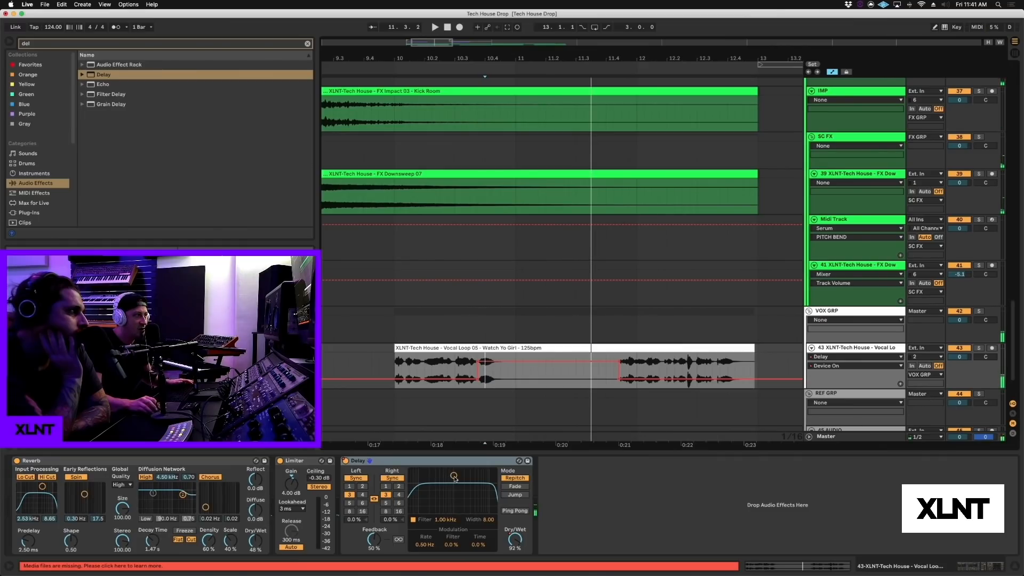
# Step: Set the vocal Delay's filter to about 4.33 kHz with a width of about 1.06 during playback
pyautogui.press('space')
pyautogui.moveTo(454, 476); pyautogui.dragTo(474, 507)
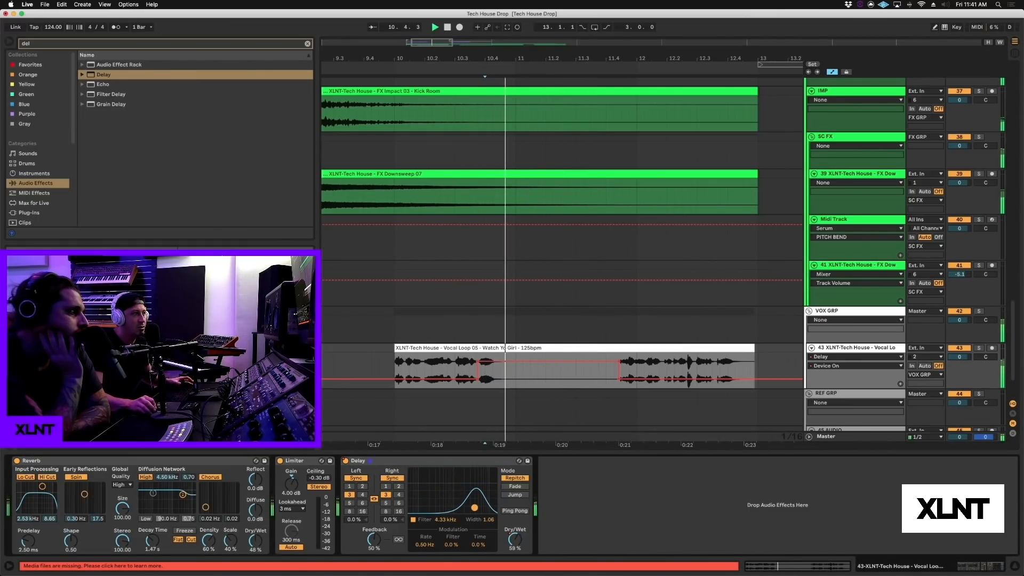
pyautogui.press('space')
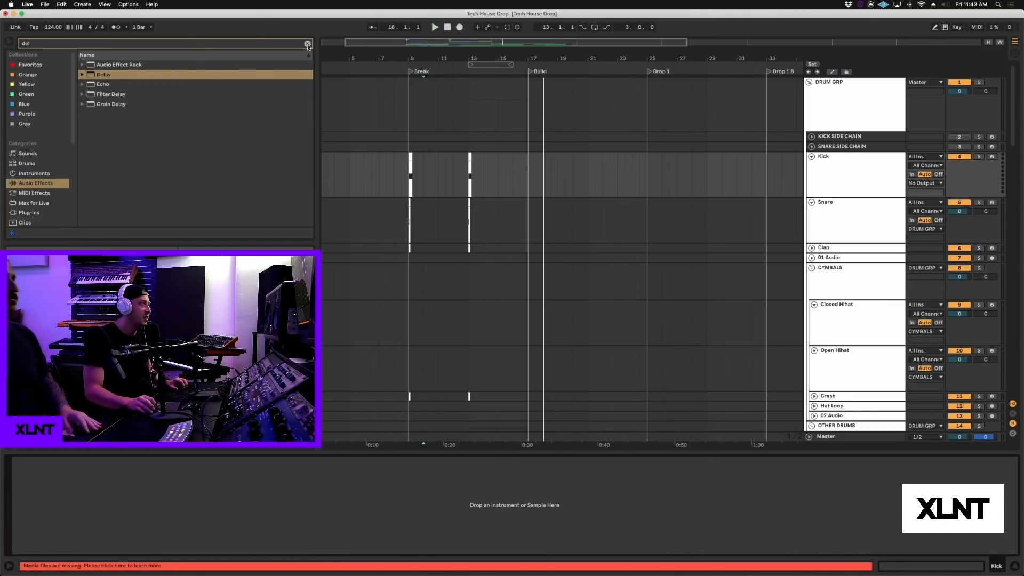
# Step: Replace the browser search term with "kick"
pyautogui.click(308, 44)
pyautogui.write('kcl')
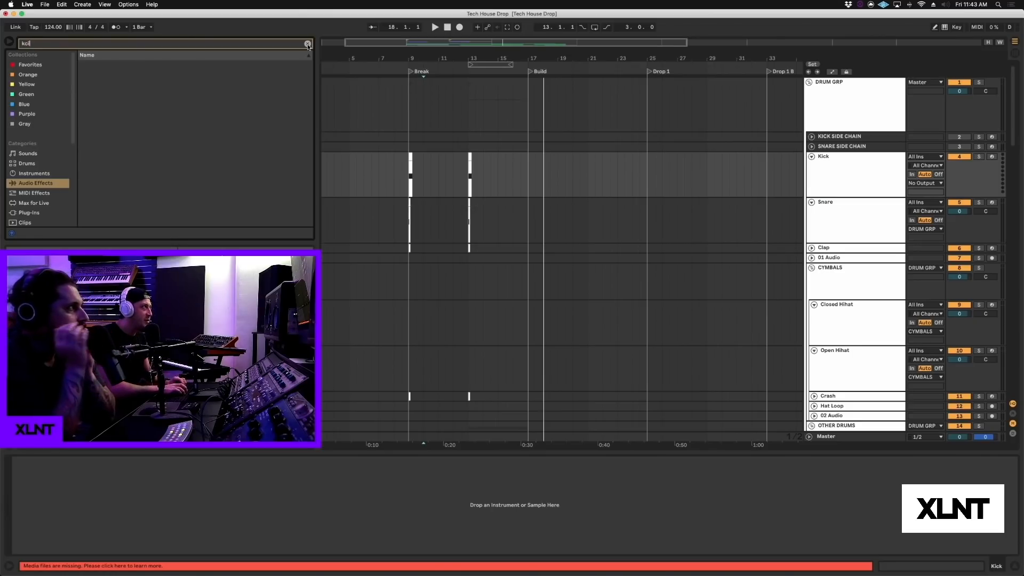
pyautogui.press('BackSpace')
pyautogui.press('BackSpace')
pyautogui.write('ick')
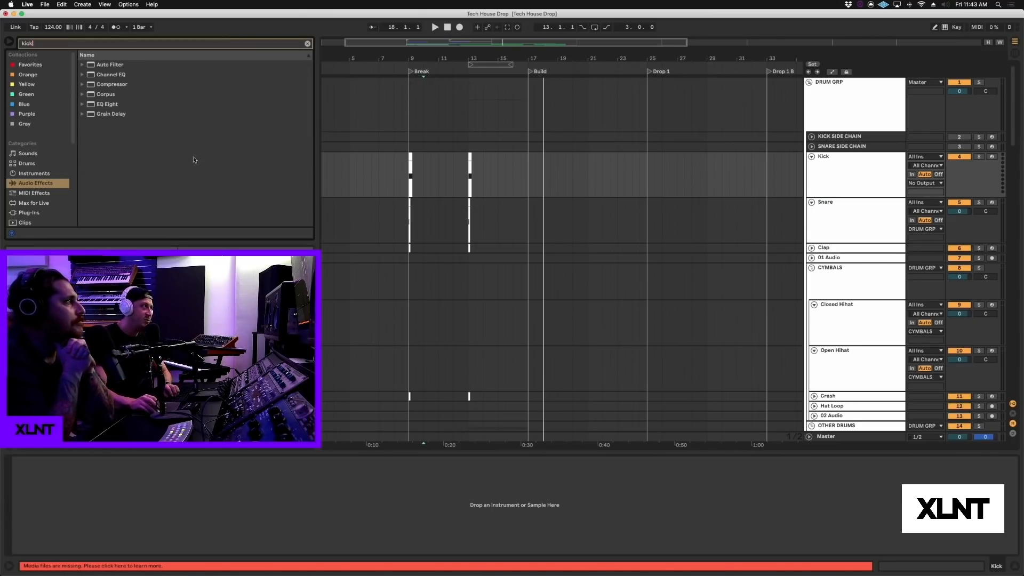
# Step: Open the Dumb Kicks folder in the XLNT-Technically House pack and audition Dumb Kick 01 and 02
pyautogui.scroll(-6, 30, 170)
pyautogui.click(44, 202)
pyautogui.press('Right')
pyautogui.press('Right')
pyautogui.press('Right')
pyautogui.press('Right')
pyautogui.press('Right')
pyautogui.press('Right')
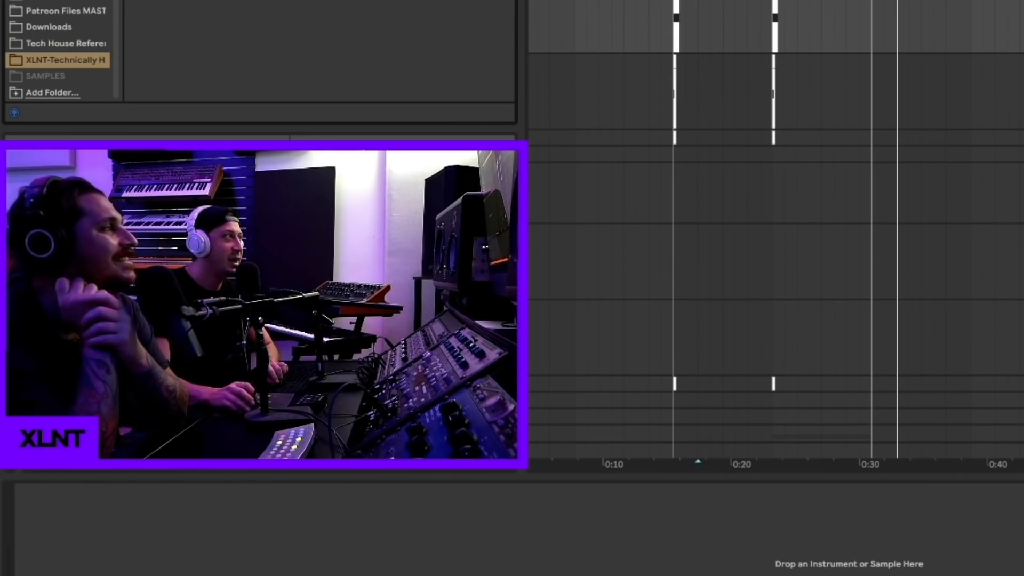
pyautogui.press('Right')
pyautogui.press('Down')
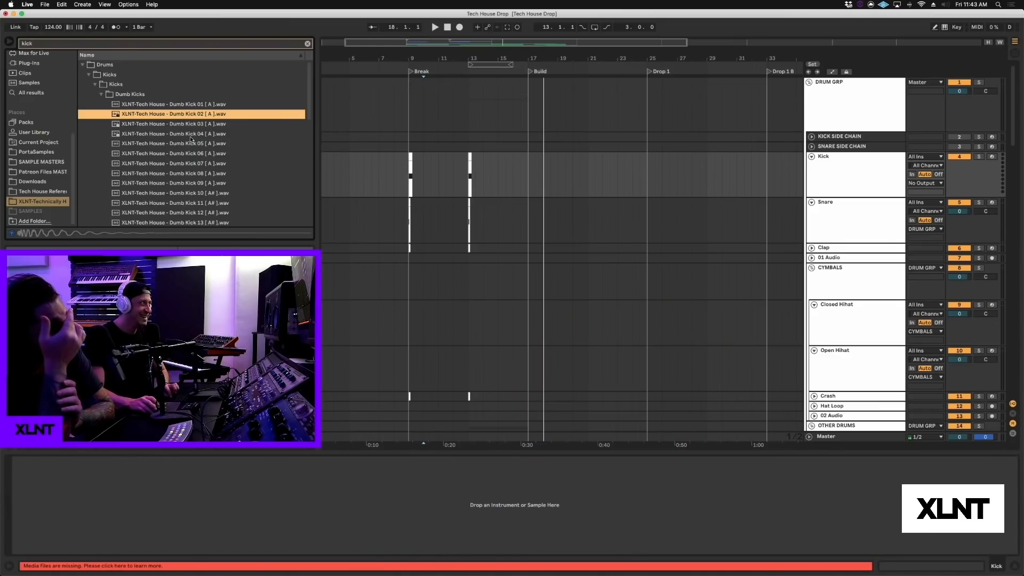
pyautogui.press('Up')
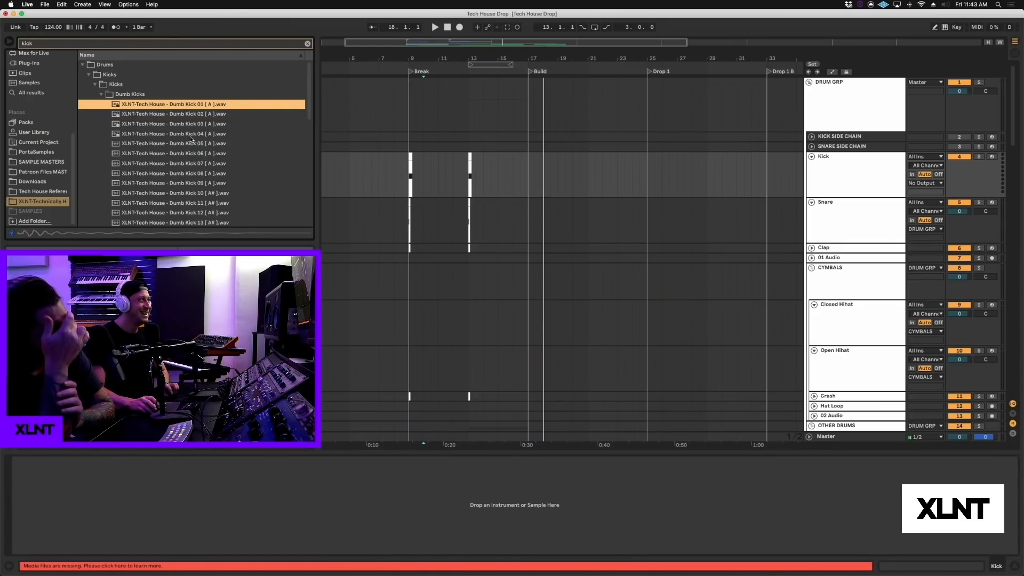
pyautogui.press('Down')
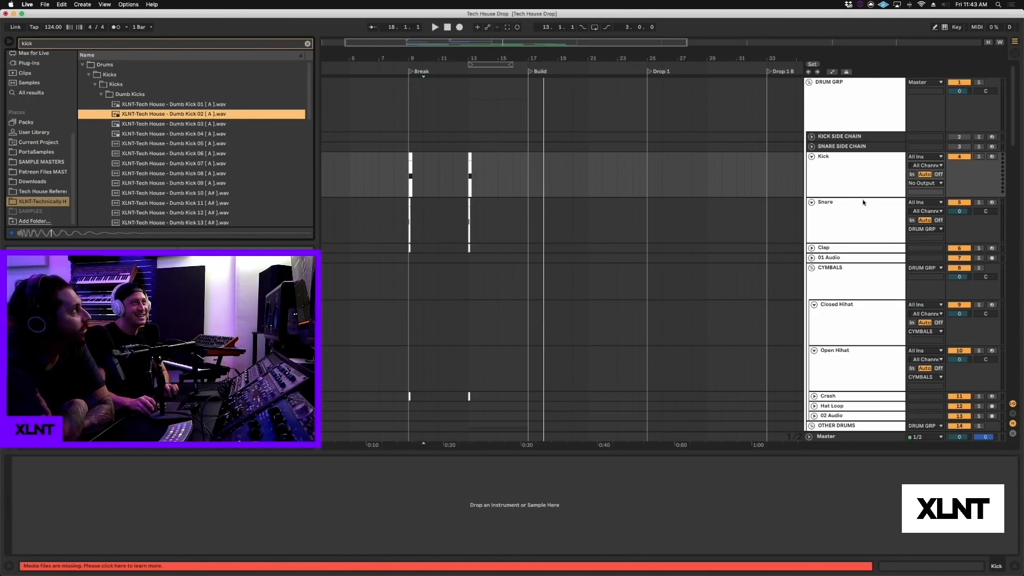
# Step: Route the Kick track's output to DRUM GRP and load XLNT-Tech House - Dumb Kick 02 onto it
pyautogui.click(853, 178)
pyautogui.click(961, 196)
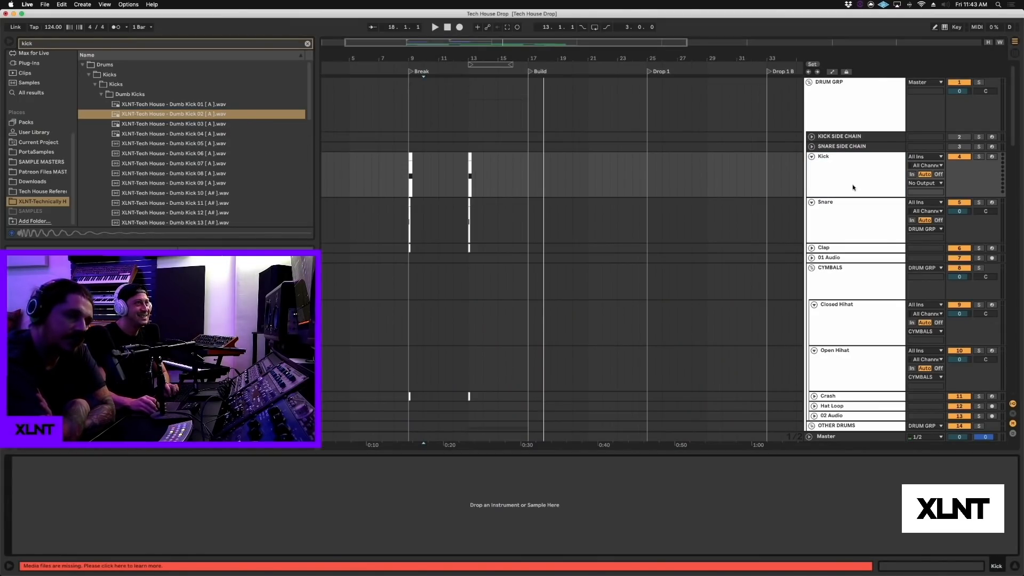
pyautogui.doubleClick(224, 114)
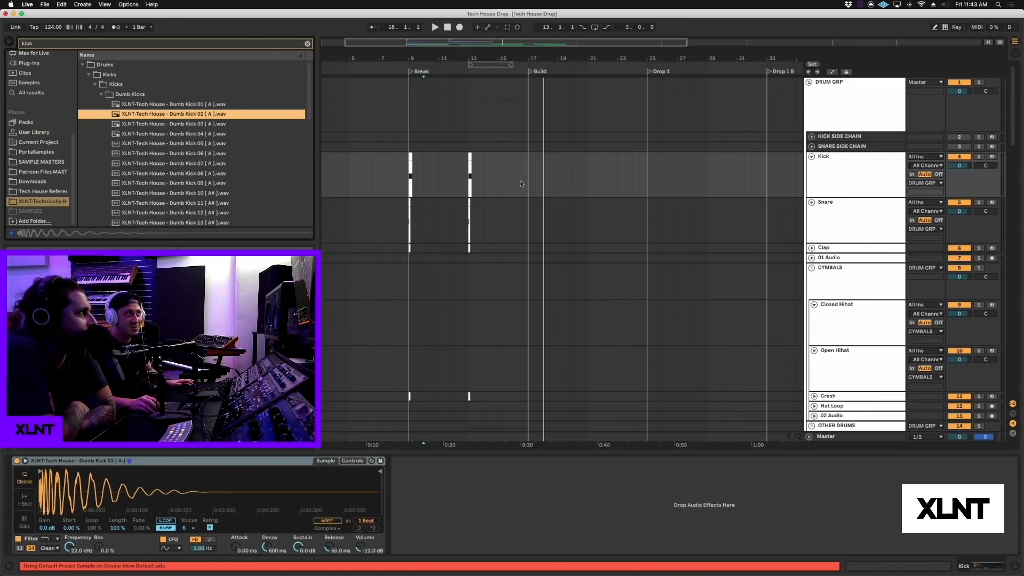
# Step: Insert a four-bar MIDI clip on the Kick track from bar 17 to 21 and enlarge its note editor
pyautogui.moveTo(528, 176); pyautogui.dragTo(554, 169)
pyautogui.press('super+shift+m')
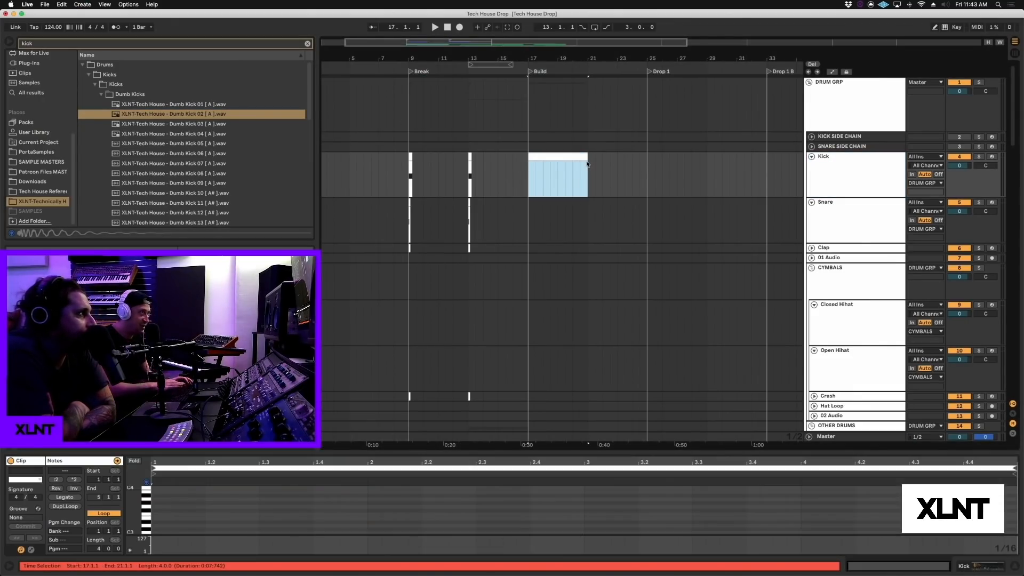
pyautogui.moveTo(511, 436); pyautogui.dragTo(511, 305)
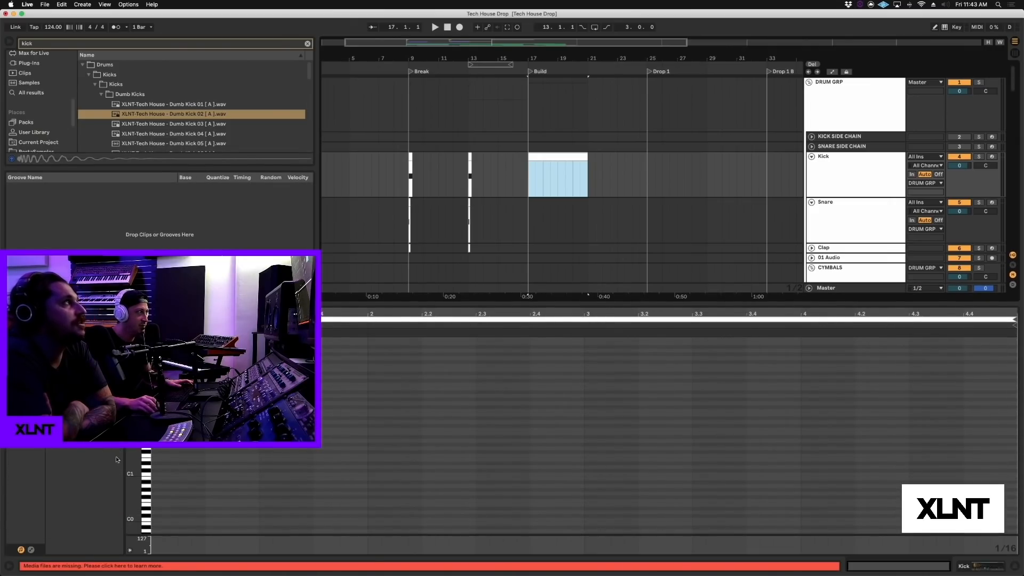
# Step: Add a one-beat C3 note at the start of the Kick clip and duplicate it repeatedly to build a four-on-the-floor pattern
pyautogui.doubleClick(157, 383)
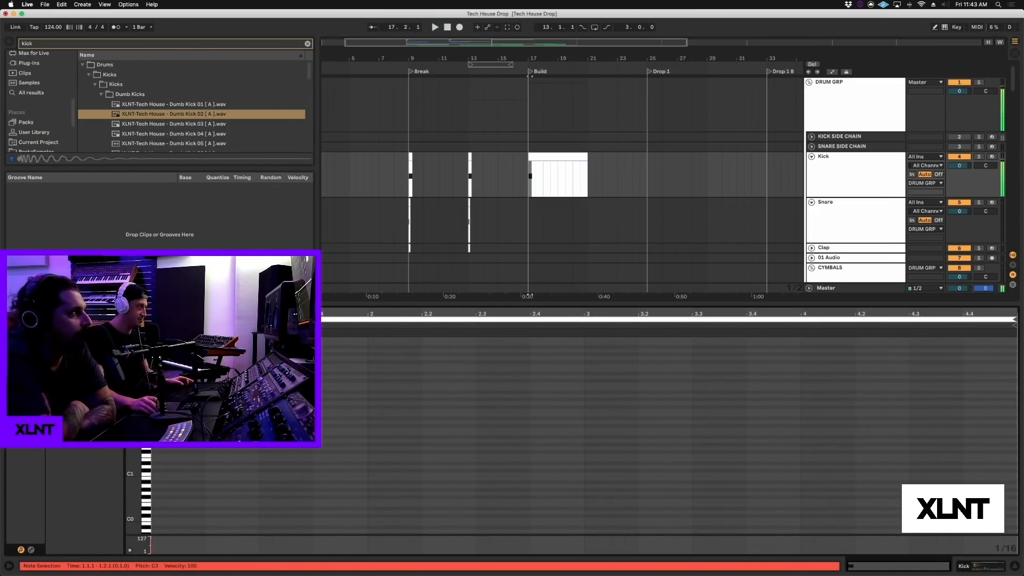
pyautogui.hotkey('ctrl', 'd')
pyautogui.hotkey('ctrl', 'd')
pyautogui.hotkey('ctrl', 'd')
pyautogui.hotkey('ctrl', 'd')
pyautogui.hotkey('ctrl', 'd')
pyautogui.hotkey('ctrl', 'd')
pyautogui.hotkey('ctrl', 'd')
pyautogui.hotkey('ctrl', 'd')
pyautogui.hotkey('ctrl', 'd')
pyautogui.hotkey('ctrl', 'd')
pyautogui.hotkey('ctrl', 'd')
pyautogui.hotkey('ctrl', 'd')
pyautogui.hotkey('ctrl', 'd')
pyautogui.hotkey('ctrl', 'd')
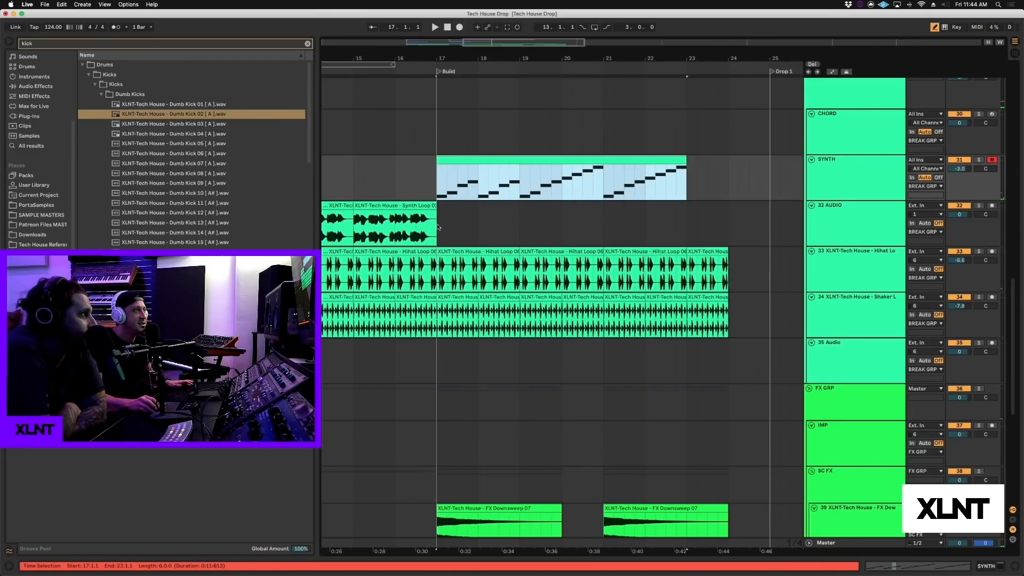
# Step: Place the insert marker at bar 17 and fold the BREAK GRP tracks
pyautogui.click(438, 226)
pyautogui.scroll(4, 725, 207)
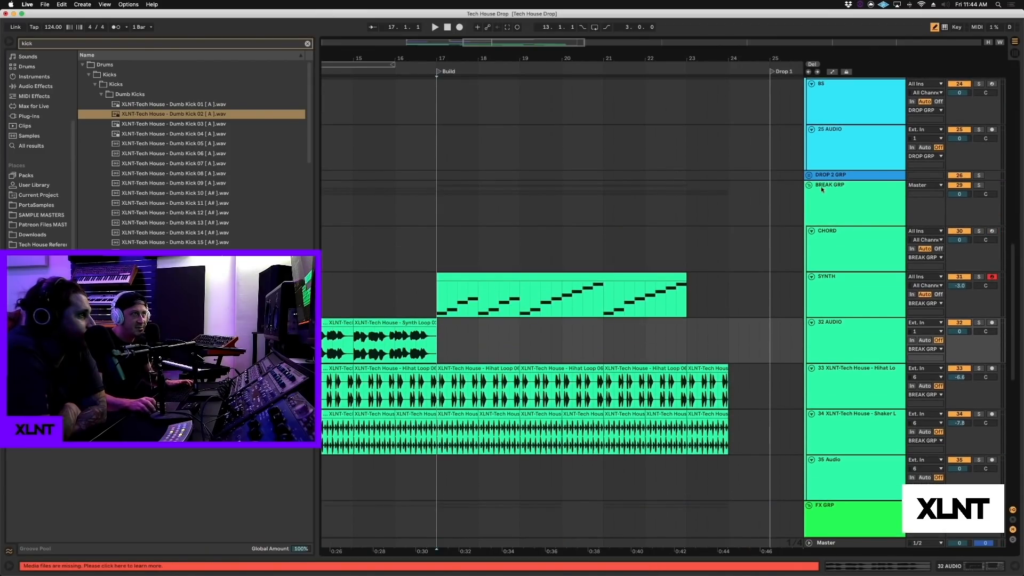
pyautogui.click(809, 185)
pyautogui.scroll(10, 810, 186)
# Step: Collapse the Dumb Kicks, Kicks and Drums folders in the browser
pyautogui.click(134, 95)
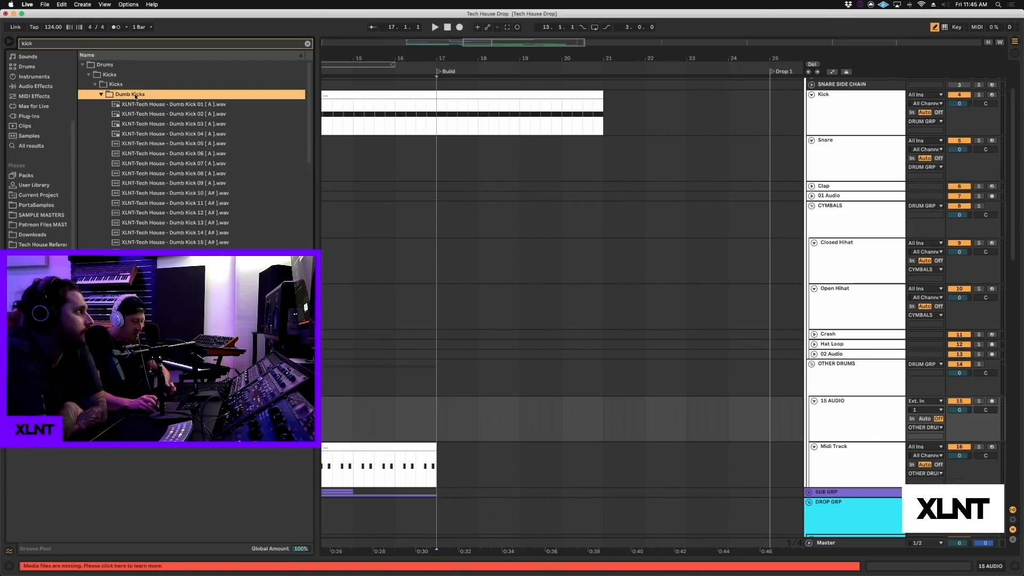
pyautogui.press('Left')
pyautogui.press('Left')
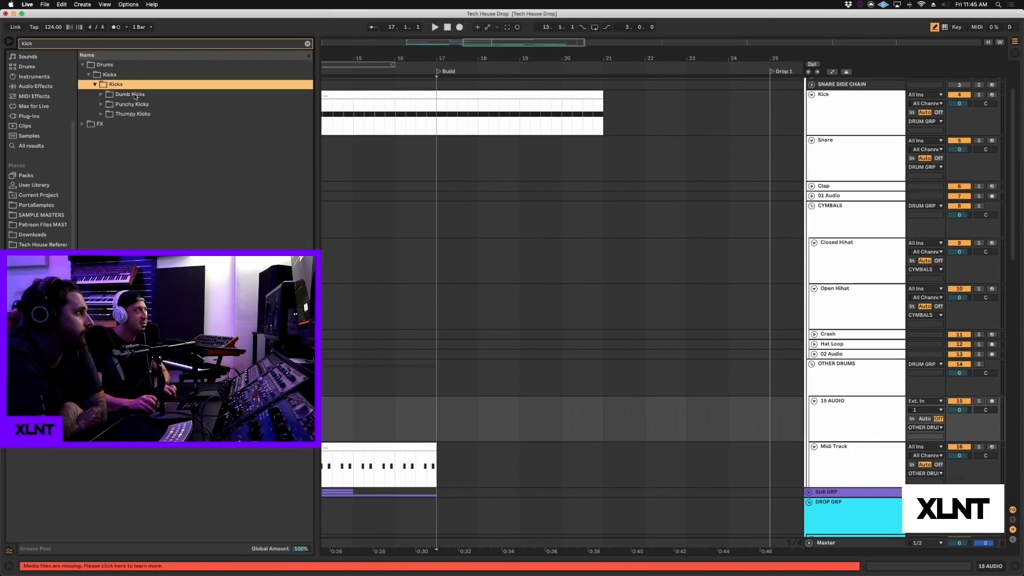
pyautogui.press('Left')
pyautogui.press('Left')
pyautogui.press('Left')
pyautogui.press('Left')
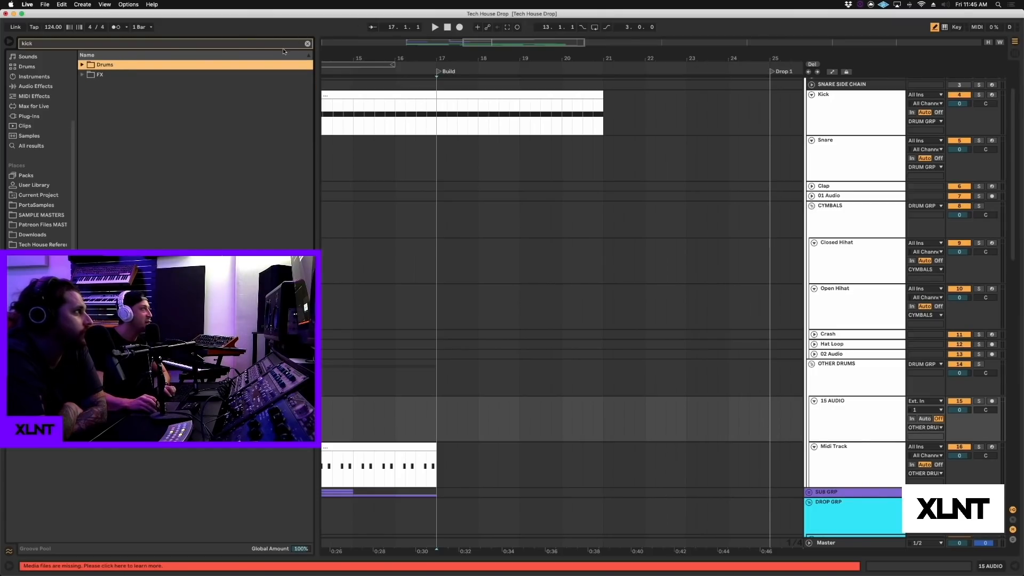
# Step: Clear the browser search and collapse the open loop subfolder to list the pack's loop categories
pyautogui.click(308, 45)
pyautogui.click(136, 123)
pyautogui.press('Left')
pyautogui.press('Up')
pyautogui.press('Up')
pyautogui.press('Up')
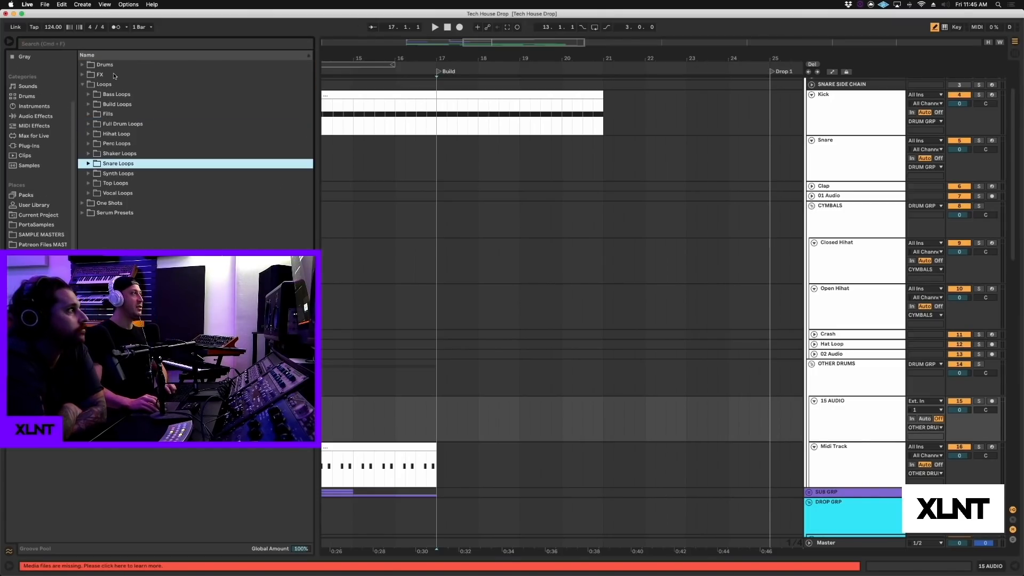
# Step: Look through the FX subfolders of the sample pack for build material, collapsing the opened folders
pyautogui.click(113, 75)
pyautogui.press('Right')
pyautogui.press('Down')
pyautogui.press('Down')
pyautogui.press('Left')
pyautogui.press('Down')
pyautogui.press('Down')
pyautogui.press('Down')
pyautogui.press('Left')
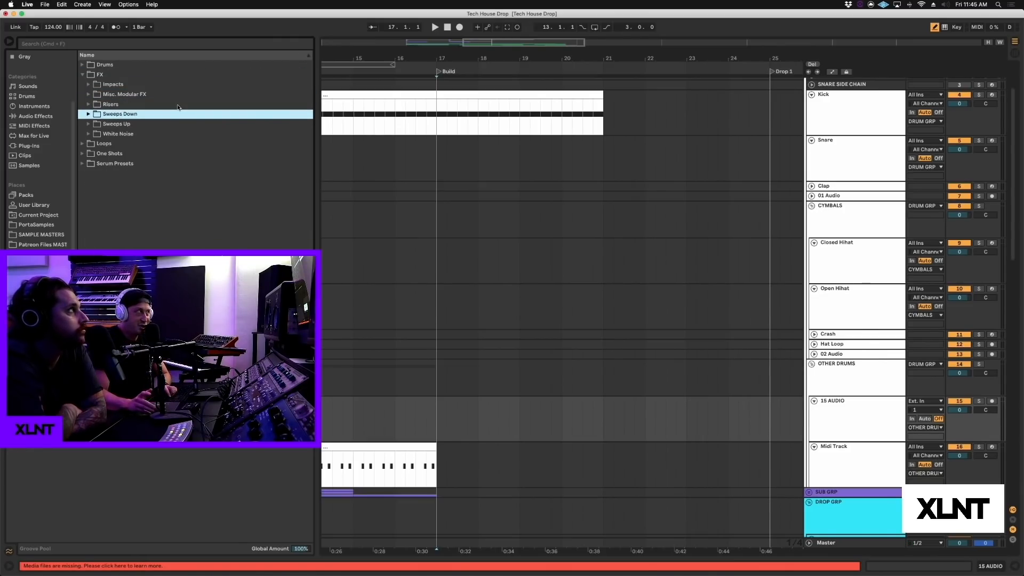
pyautogui.press('Left')
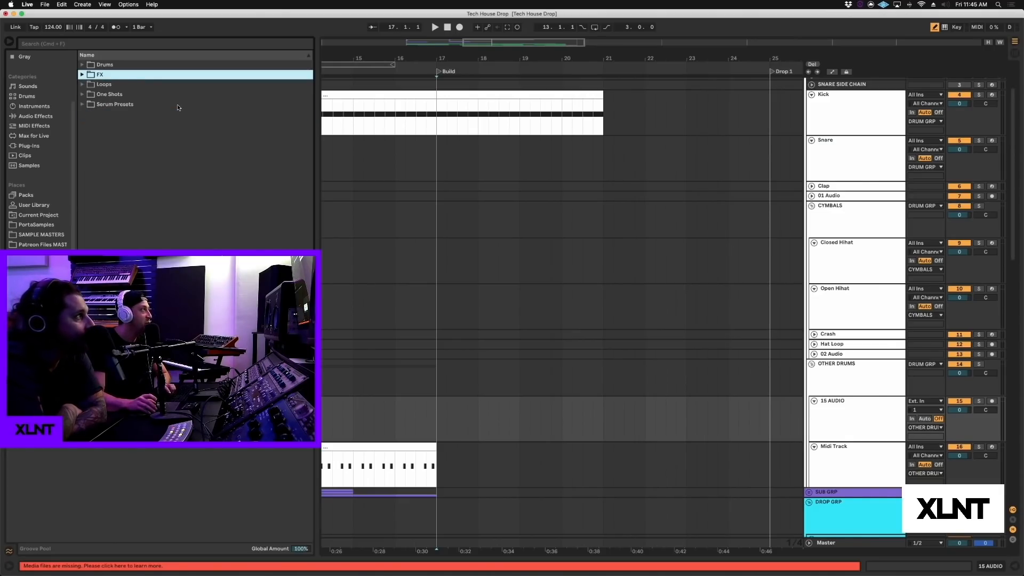
pyautogui.press('Down')
pyautogui.press('Down')
pyautogui.press('Up')
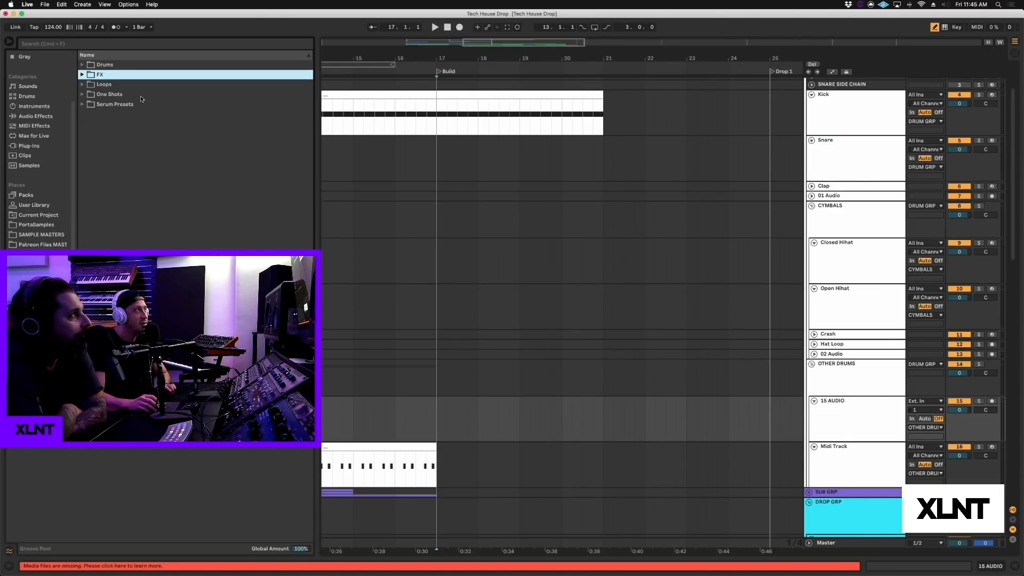
# Step: Open the Long Snare Builds folder under Build Loops and audition its first sample, Long Snare Build 01
pyautogui.press('Right')
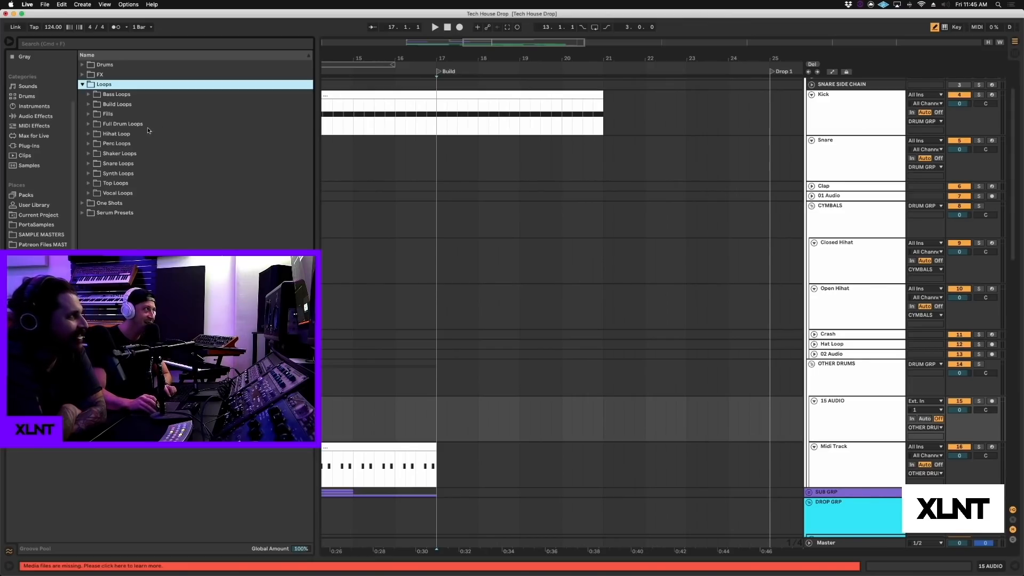
pyautogui.press('Down')
pyautogui.press('Right')
pyautogui.press('Down')
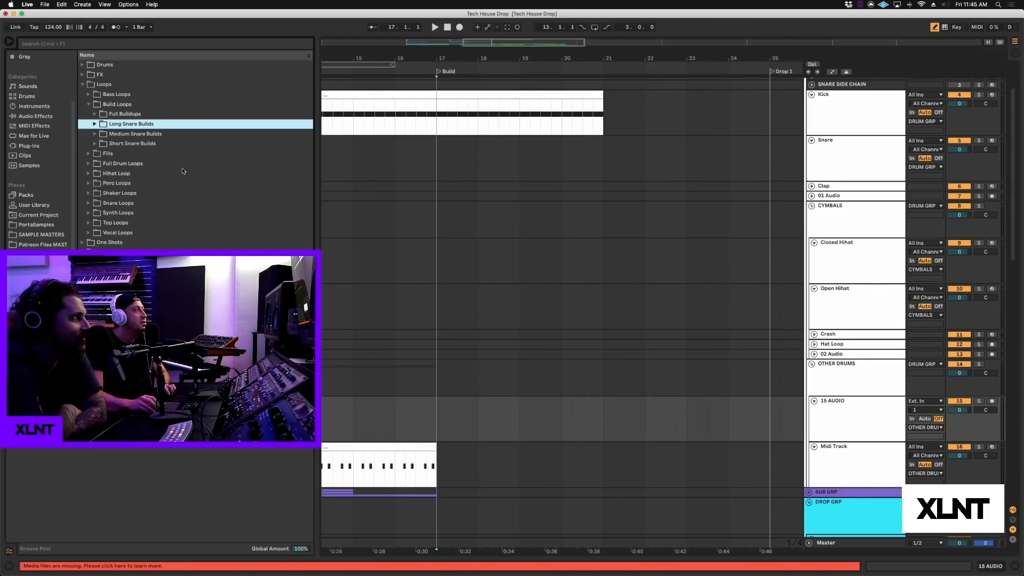
pyautogui.press('Right')
pyautogui.press('Down')
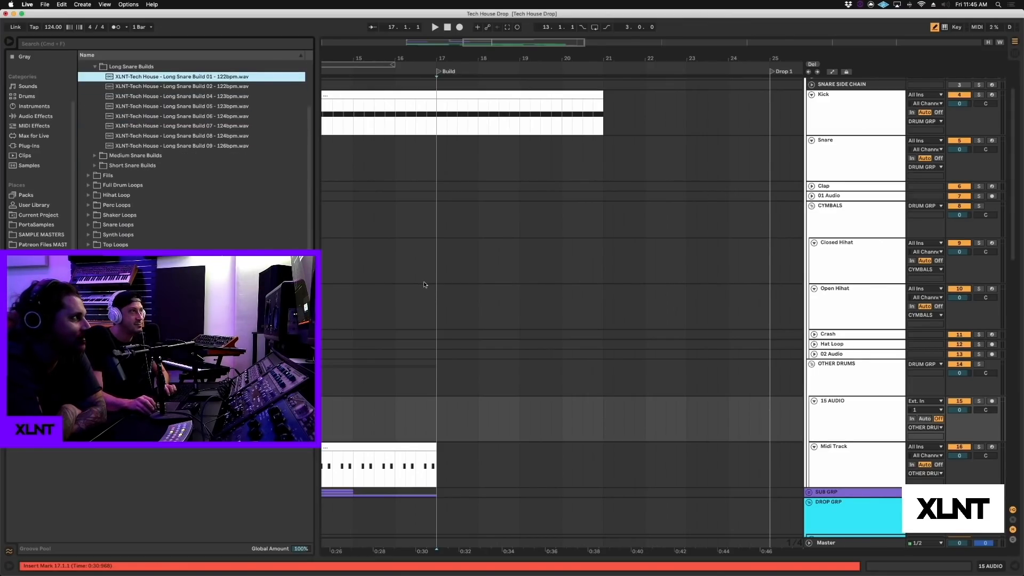
# Step: Place the Long Snare Build 06 - 124bpm loop on track 15 AUDIO and move it to start at bar 17
pyautogui.scroll(-15, 424, 280)
pyautogui.scroll(15, 424, 282)
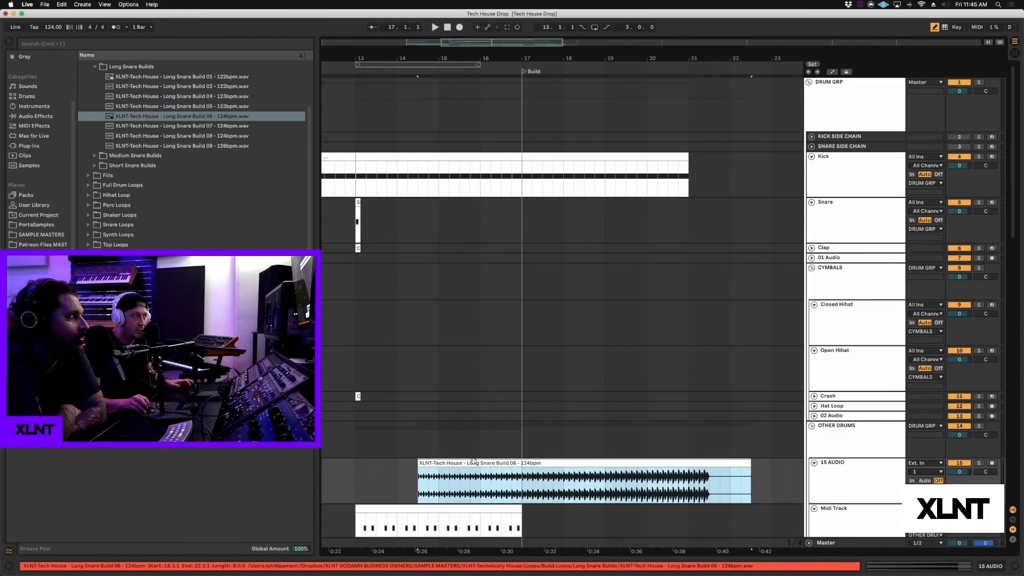
pyautogui.moveTo(479, 462); pyautogui.dragTo(457, 467)
pyautogui.press('space')
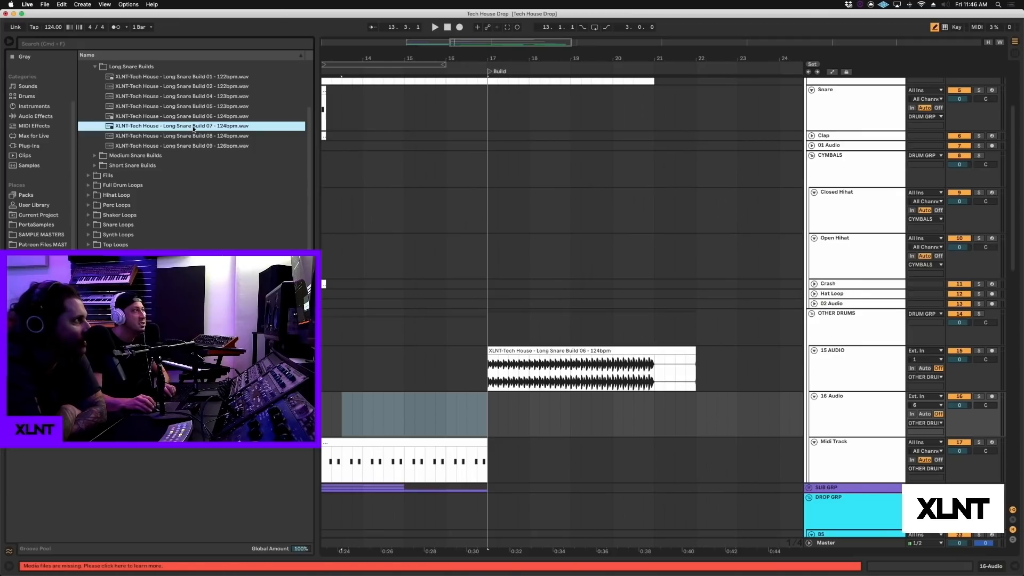
# Step: Place the Long Snare Build 07 - 124bpm loop on track 16 at bar 15 and play it from bar 17
pyautogui.moveTo(193, 129); pyautogui.dragTo(406, 427)
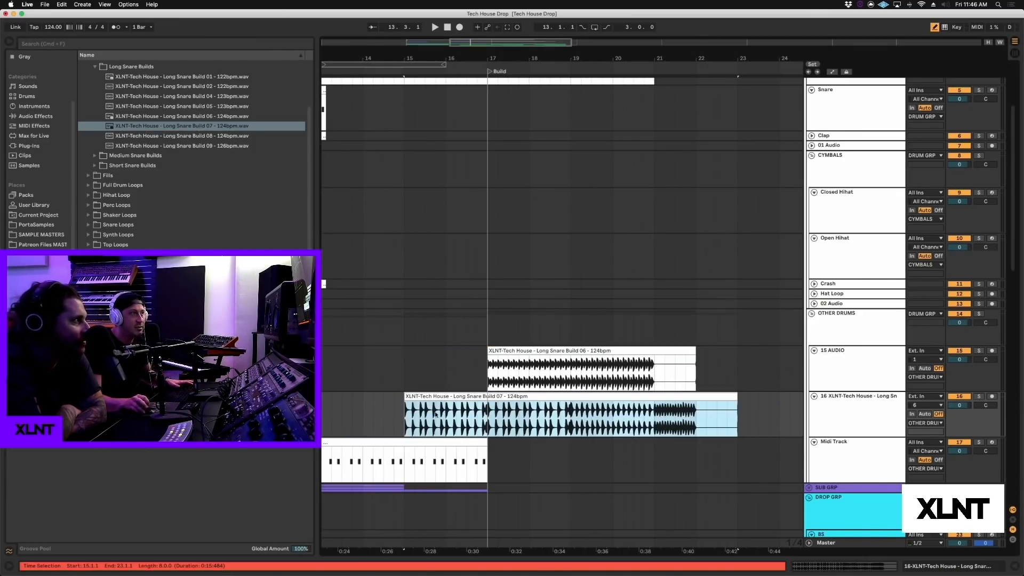
pyautogui.click(484, 424)
pyautogui.press('space')
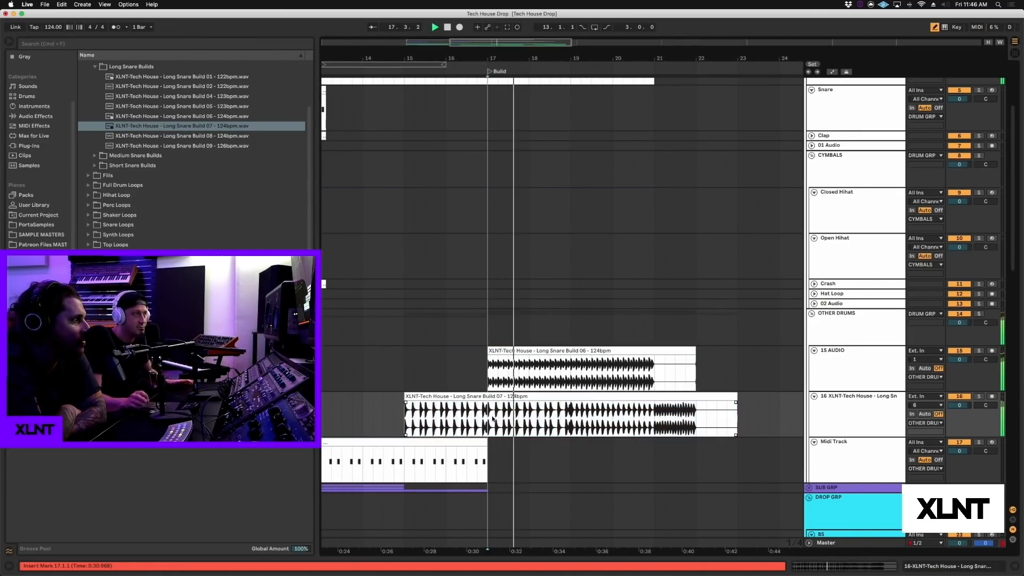
# Step: Copy the bars 15–17 section of the Long Snare Build 07 loop back to bars 13–15 and audition the arrangement
pyautogui.click(437, 395)
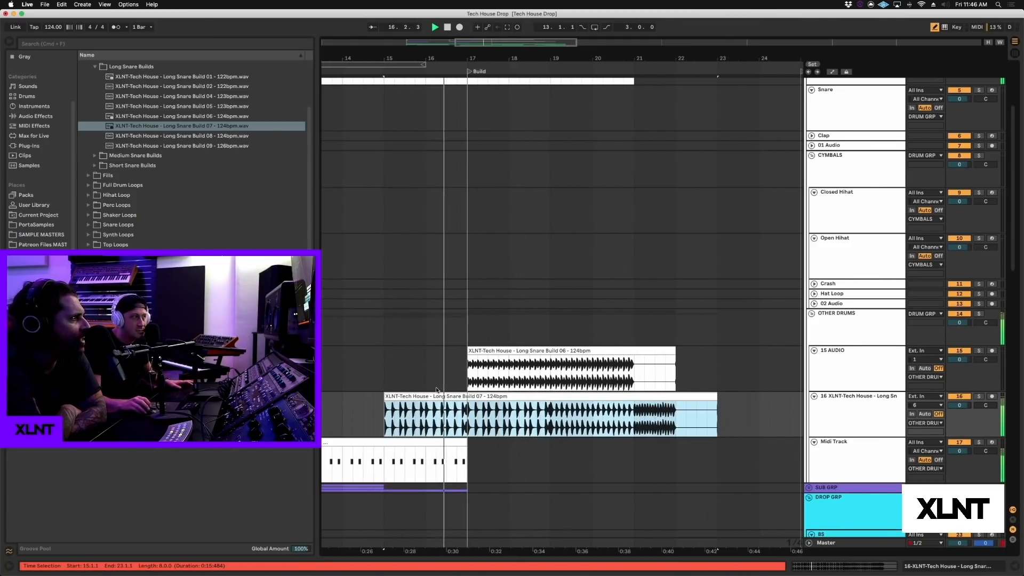
pyautogui.hscroll(-5, 437, 390)
pyautogui.scroll(-2, 456, 379)
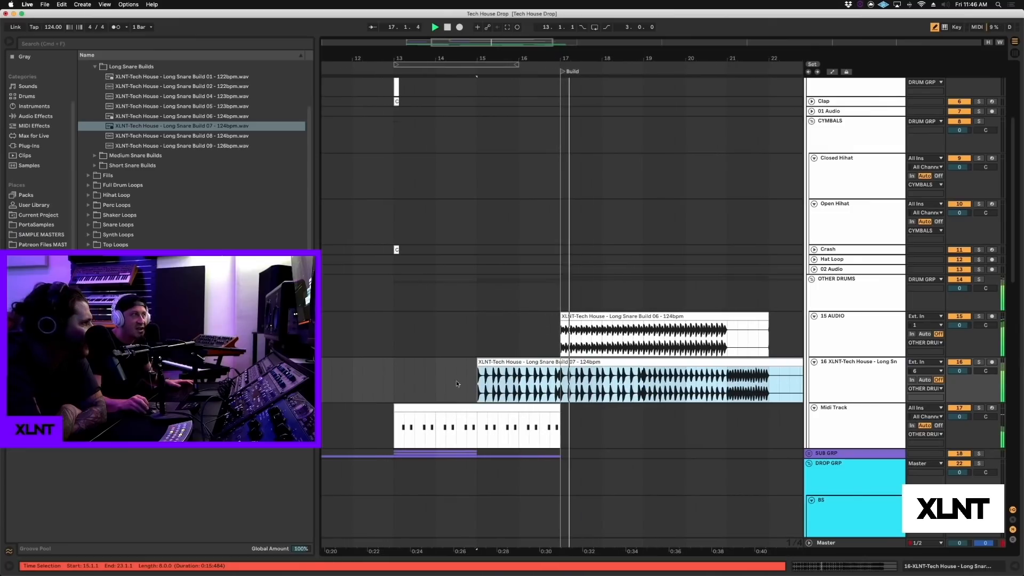
pyautogui.click(563, 382)
pyautogui.press('space')
pyautogui.moveTo(545, 364); pyautogui.dragTo(458, 369)
pyautogui.press('space')
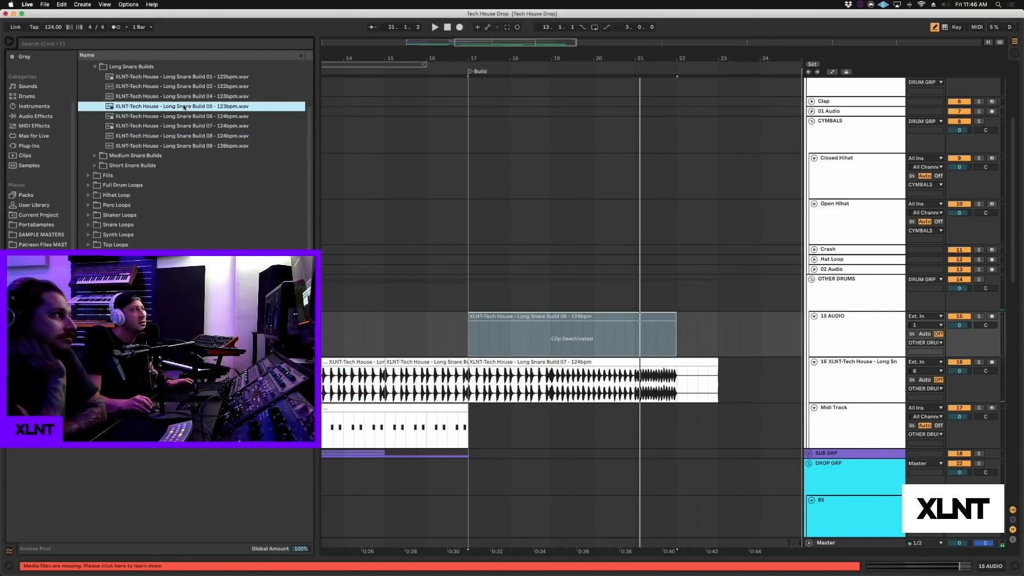
# Step: Try the Long Snare Build 05 - 123bpm loop on track 15 from bar 15 and delete its part before bar 17
pyautogui.moveTo(184, 107); pyautogui.dragTo(388, 323)
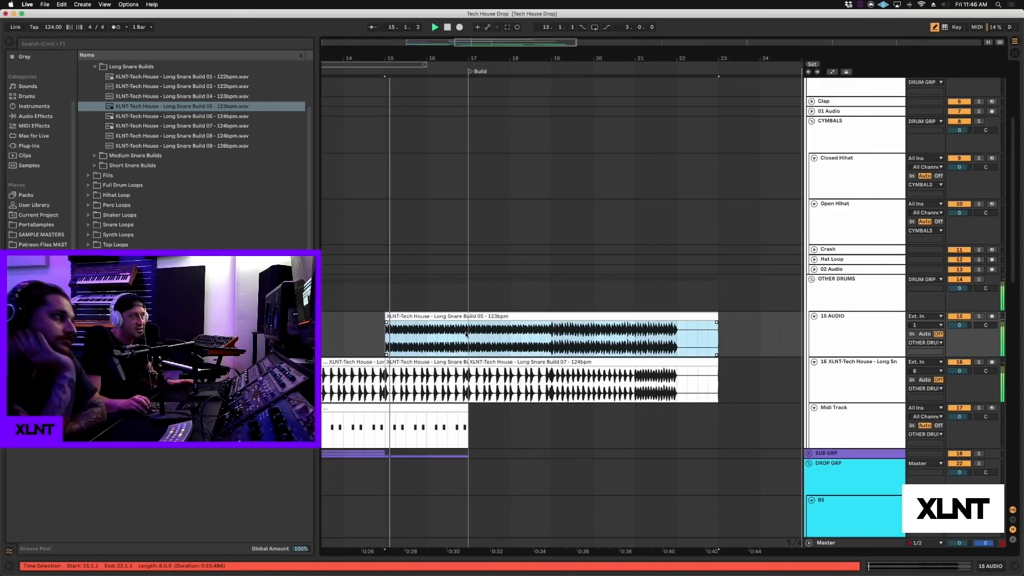
pyautogui.moveTo(466, 335); pyautogui.dragTo(357, 342)
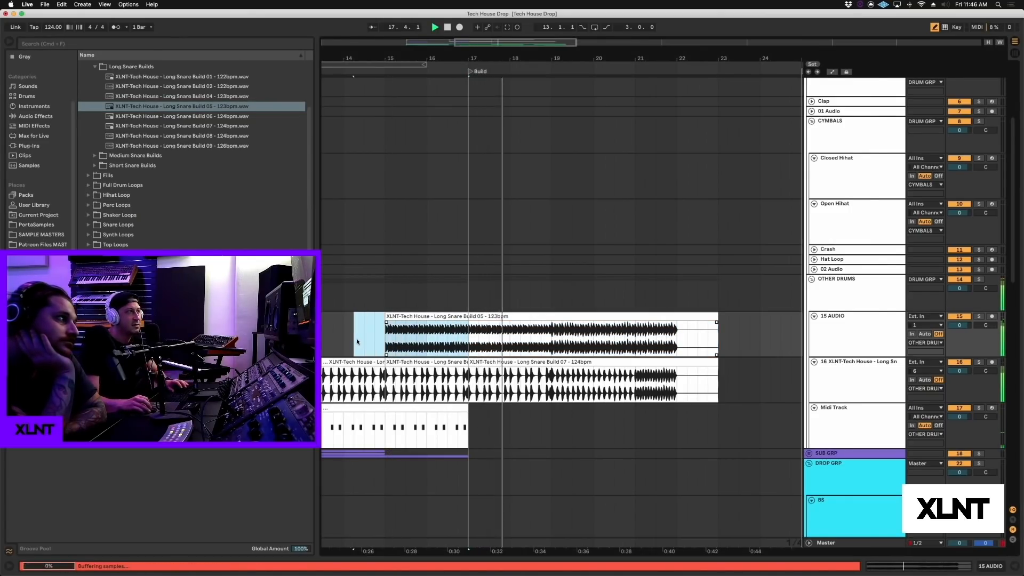
pyautogui.press('Delete')
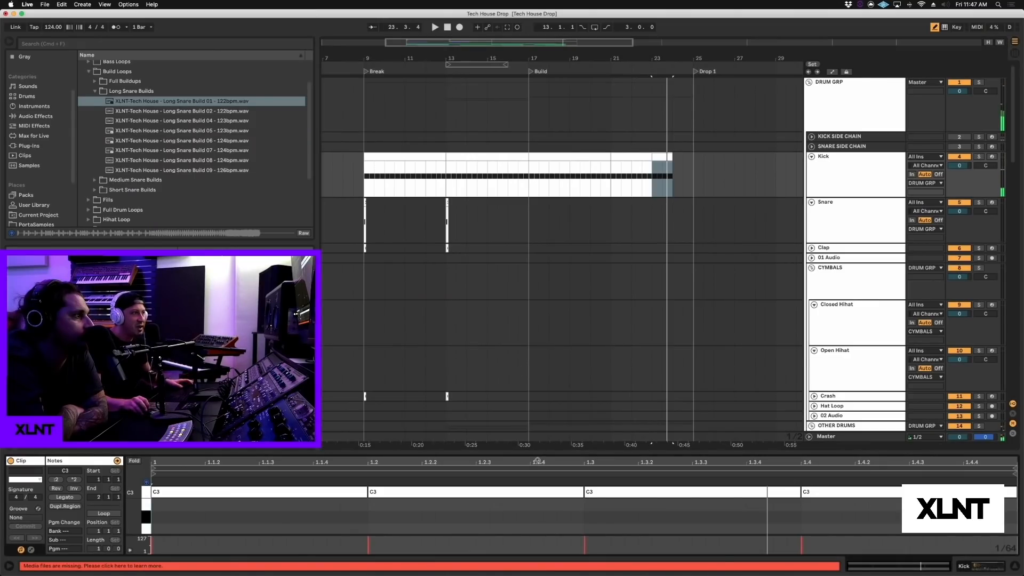
# Step: Compress the C3 kick notes at bar 23 to half their timing, duplicate them to fill the bar, and close the note editor
pyautogui.moveTo(536, 453); pyautogui.dragTo(526, 329)
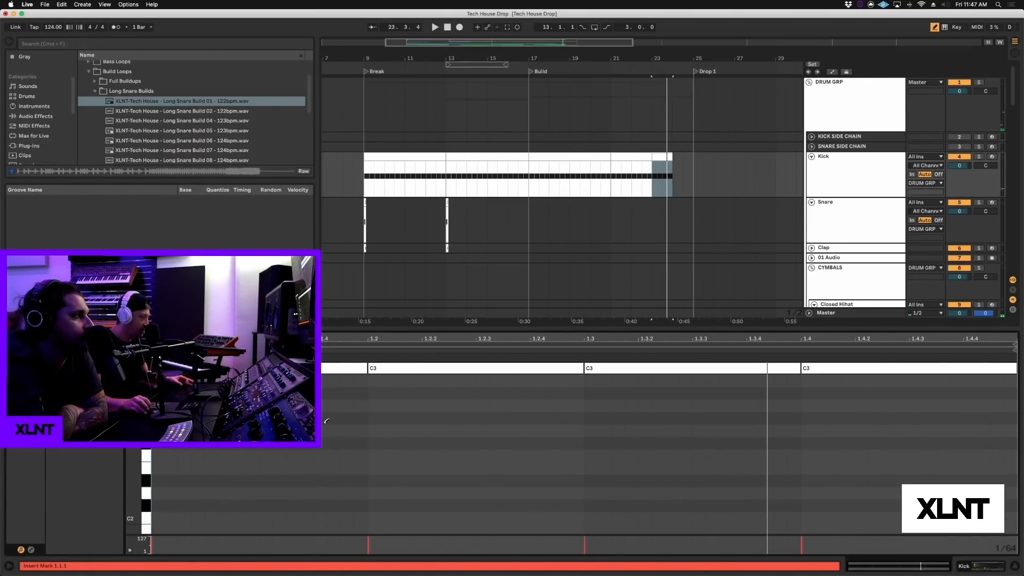
pyautogui.click(325, 420)
pyautogui.click(325, 419)
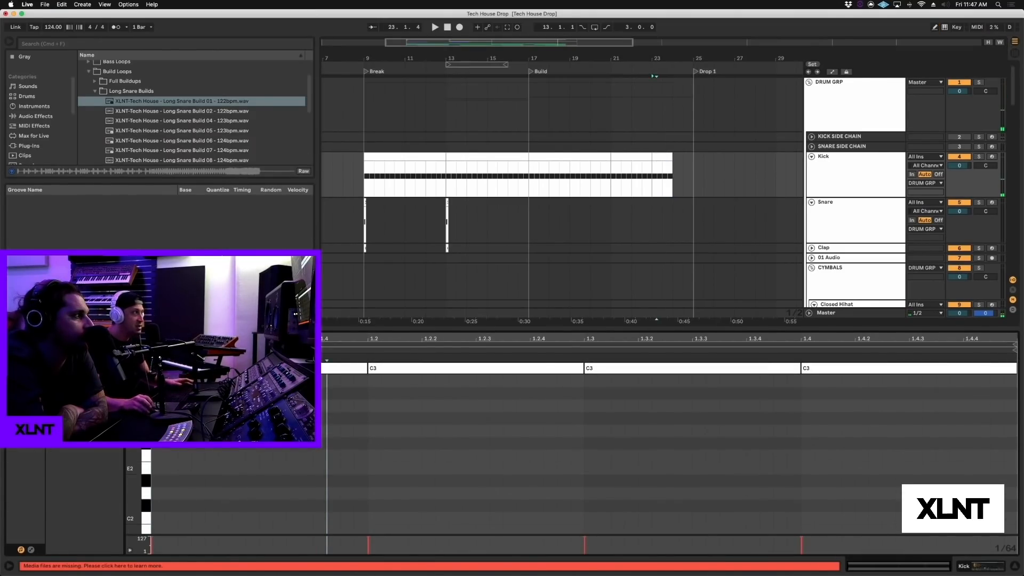
pyautogui.press('super+a')
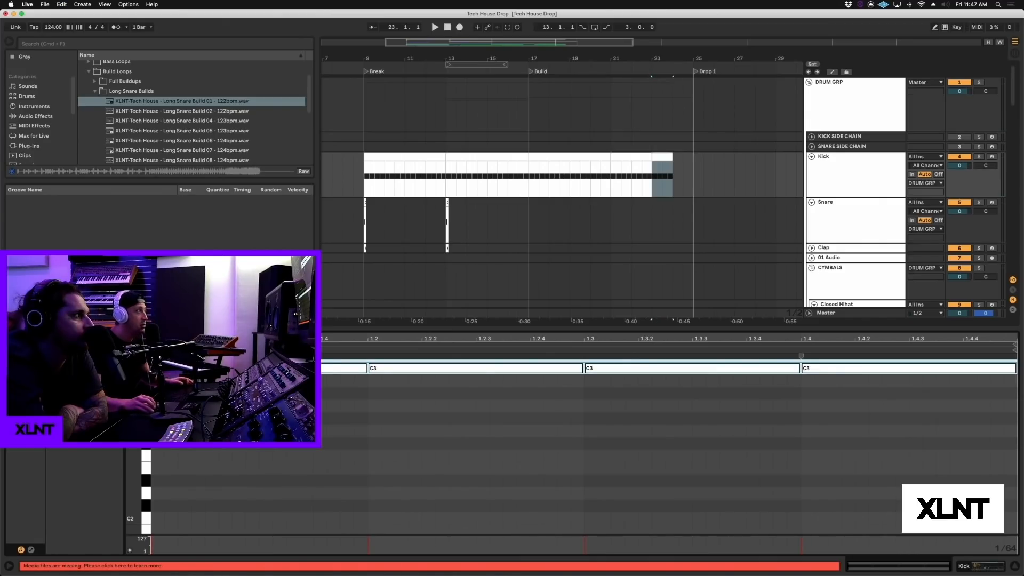
pyautogui.click(57, 360)
pyautogui.press('space')
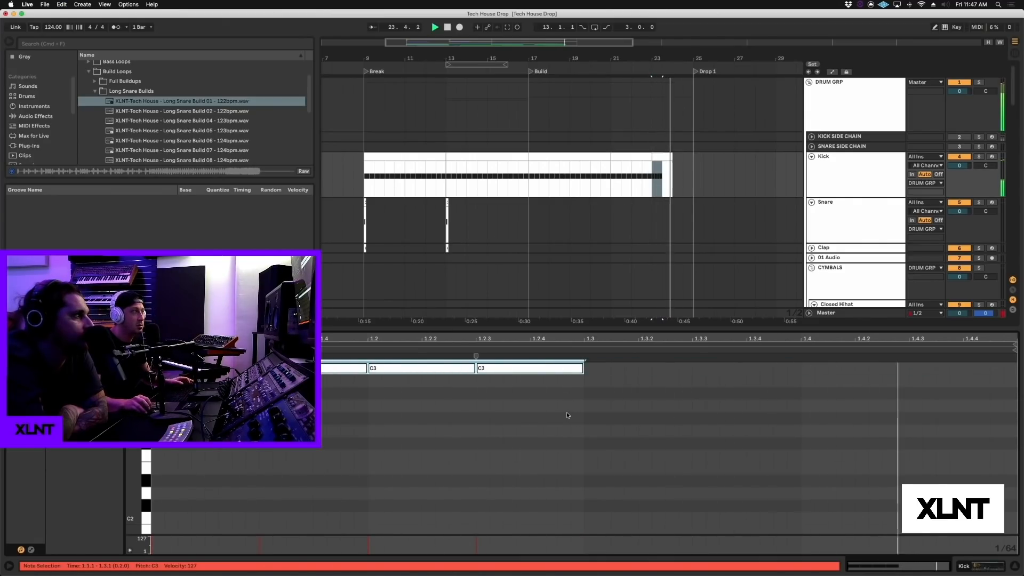
pyautogui.press('super+d')
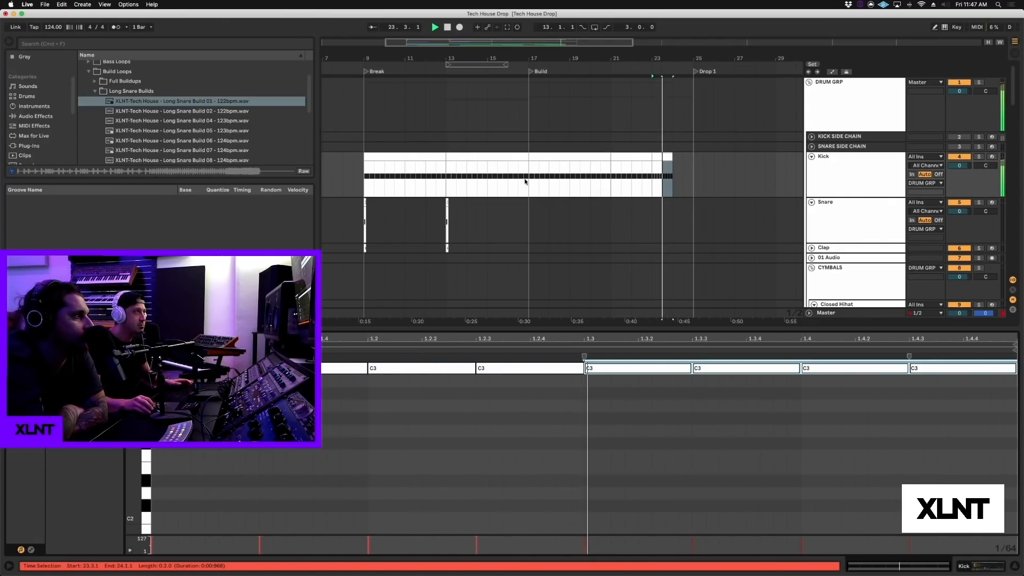
pyautogui.click(525, 182)
pyautogui.click(1015, 565)
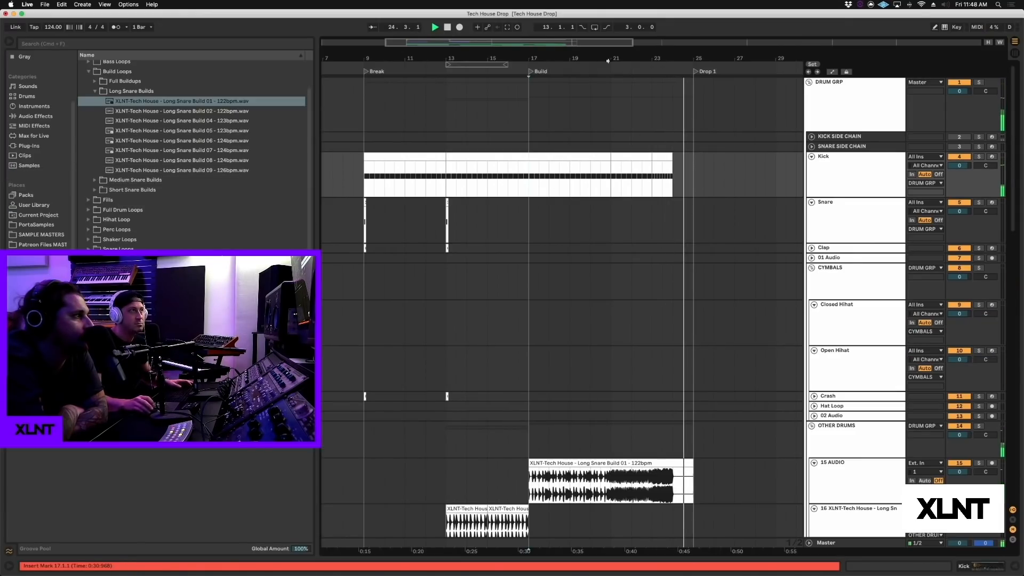
# Step: Copy the four-bar kick section from the build to bar 25, at the start of Drop 1
pyautogui.press('-')
pyautogui.press('-')
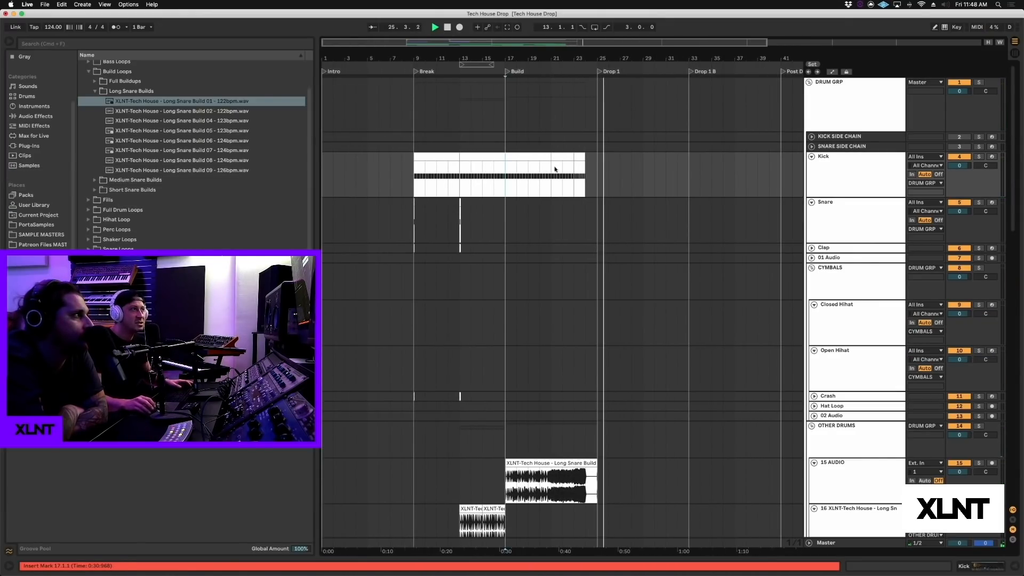
pyautogui.moveTo(533, 155); pyautogui.dragTo(618, 158)
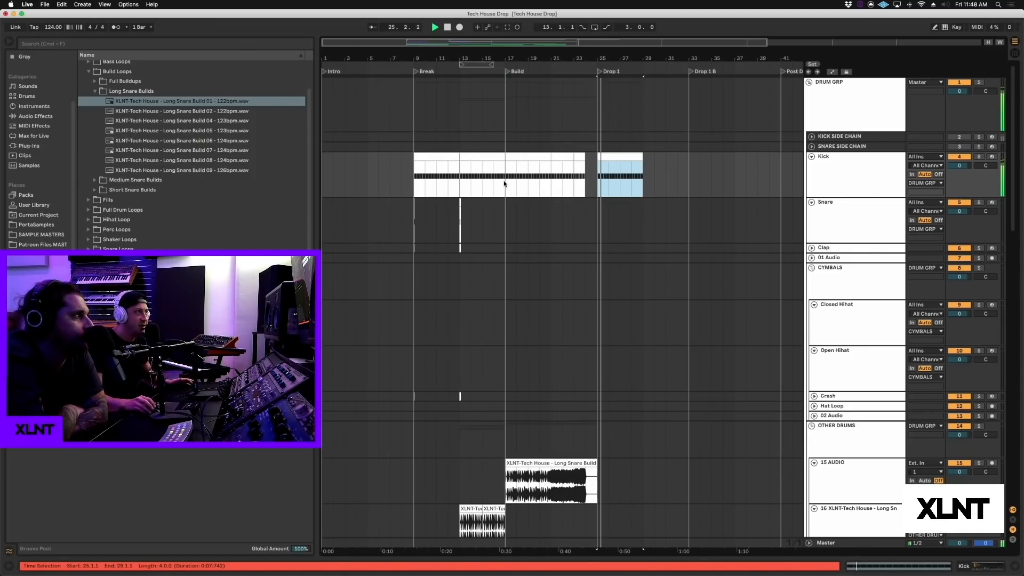
# Step: Play the build from bar 17 and review how the snare, FX and vocal tracks line up towards Drop 1
pyautogui.click(505, 184)
pyautogui.scroll(-5, 506, 183)
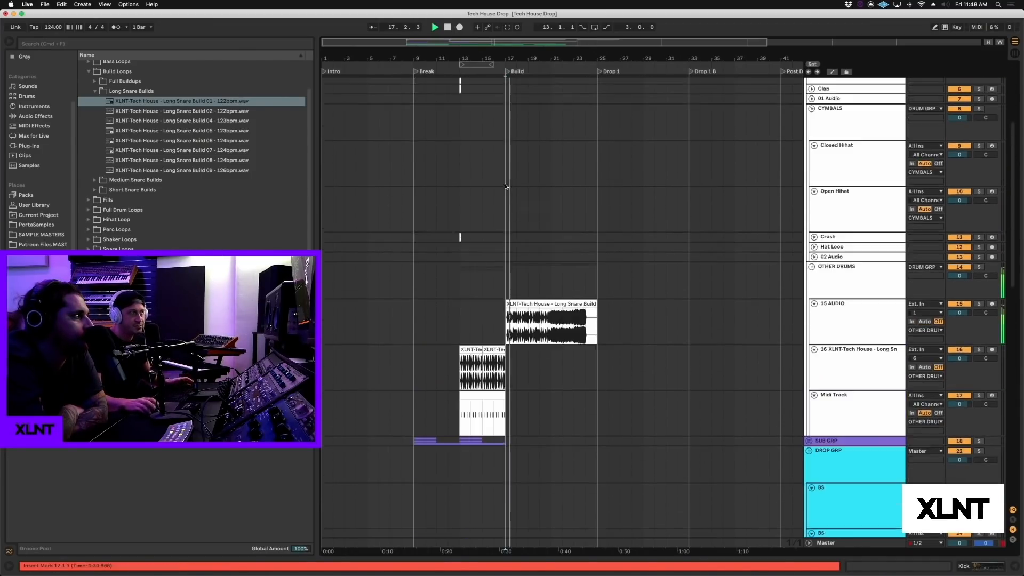
pyautogui.scroll(-3, 690, 418)
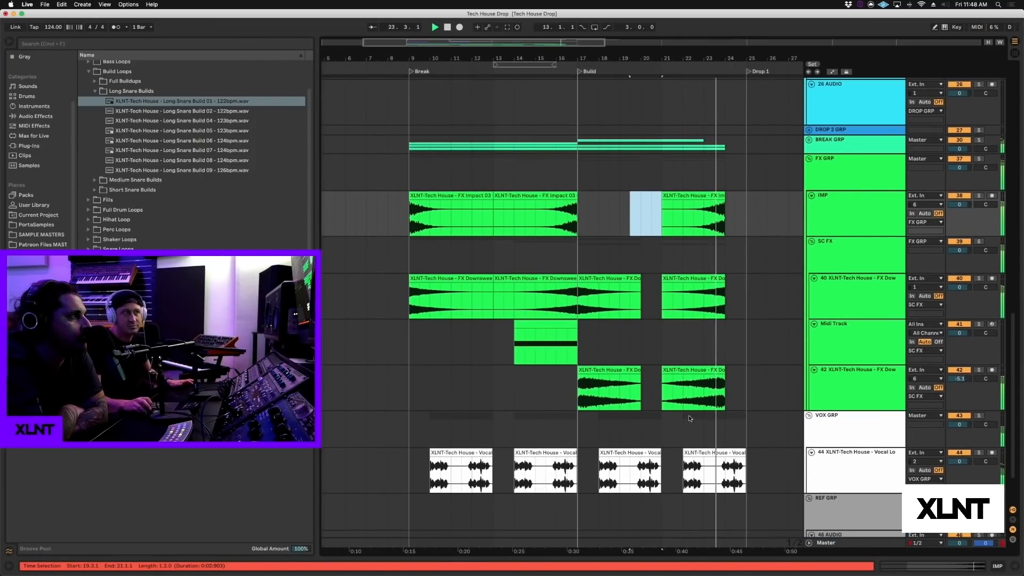
pyautogui.click(688, 382)
pyautogui.scroll(15, 688, 382)
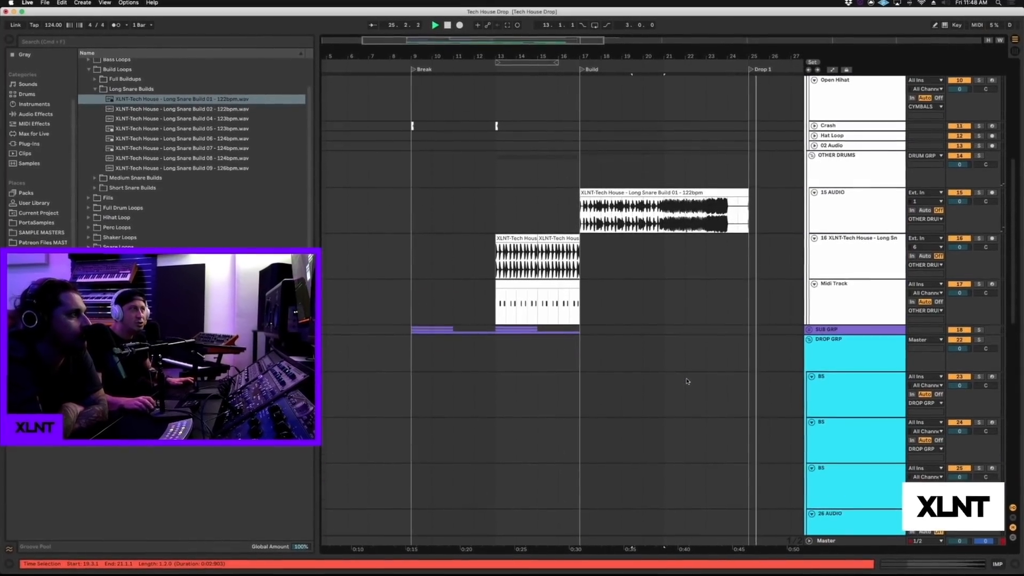
pyautogui.scroll(-15, 687, 381)
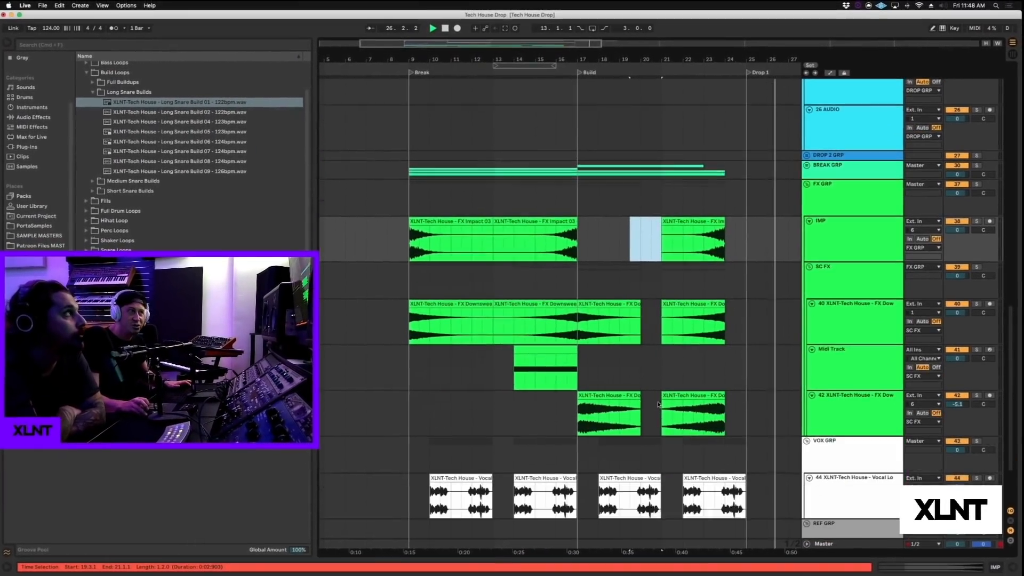
pyautogui.scroll(5, 661, 407)
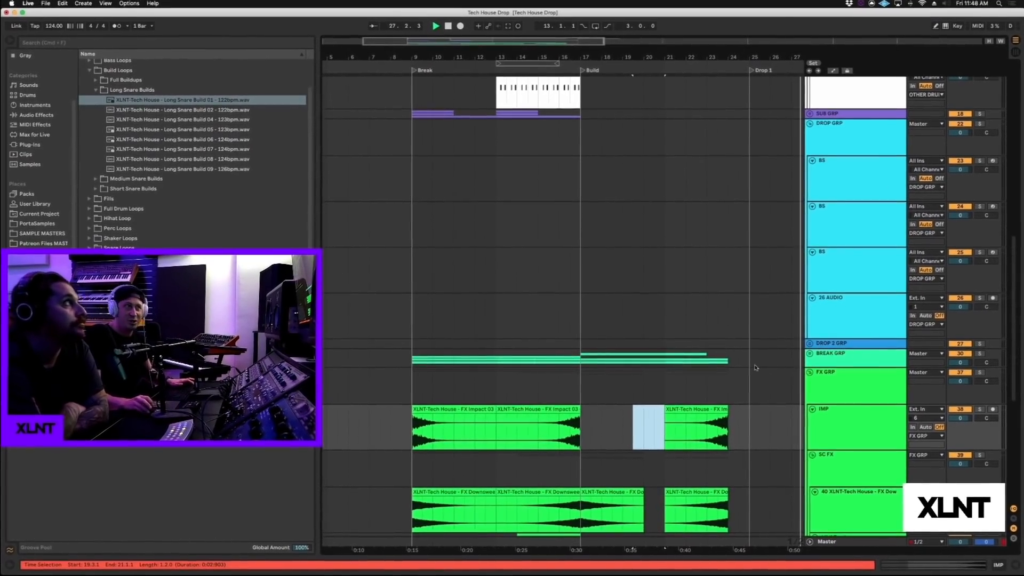
pyautogui.press('space')
# Step: Unfold the BREAK GRP, open the build's SYNTH clip, and shift its G#0–B0 run to start exactly on the clip's bar 3
pyautogui.click(809, 356)
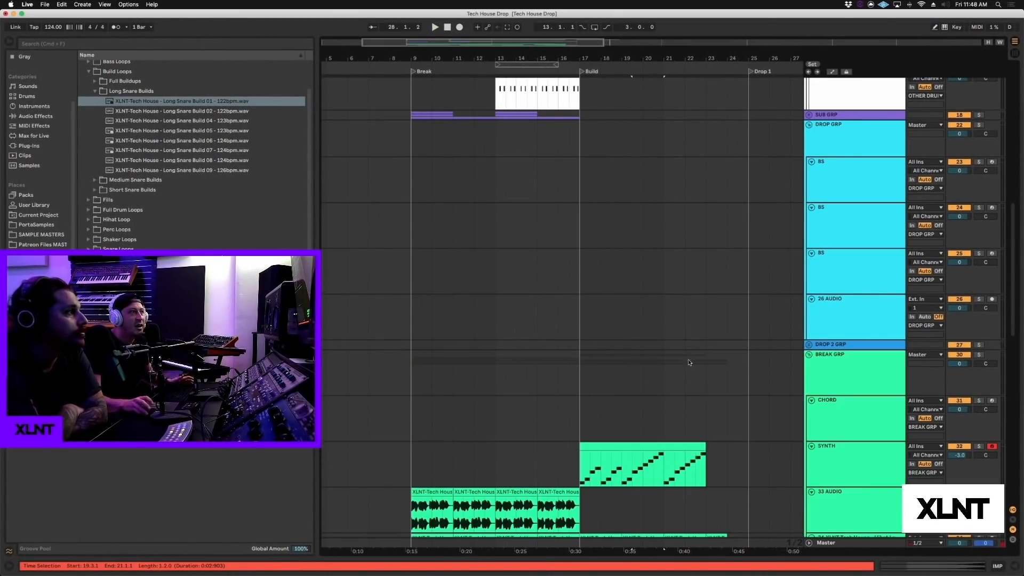
pyautogui.scroll(-5, 633, 355)
pyautogui.press('space')
pyautogui.doubleClick(633, 270)
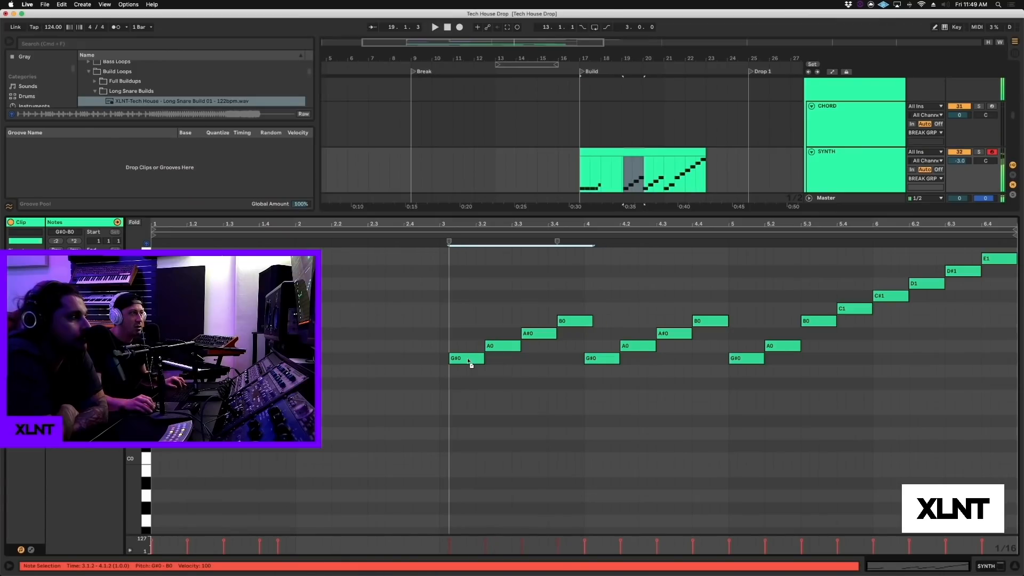
pyautogui.moveTo(473, 365); pyautogui.dragTo(446, 361)
pyautogui.press('space')
# Step: Repeat the first bar's G#0–A0 pattern through the SYNTH part up to bar 21
pyautogui.moveTo(288, 328); pyautogui.dragTo(160, 366)
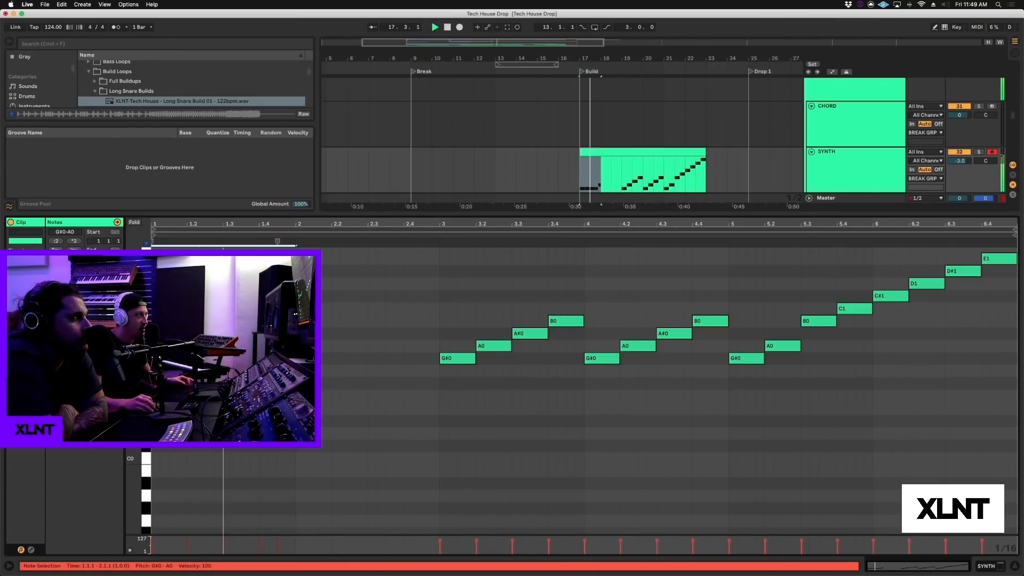
pyautogui.press('super+d')
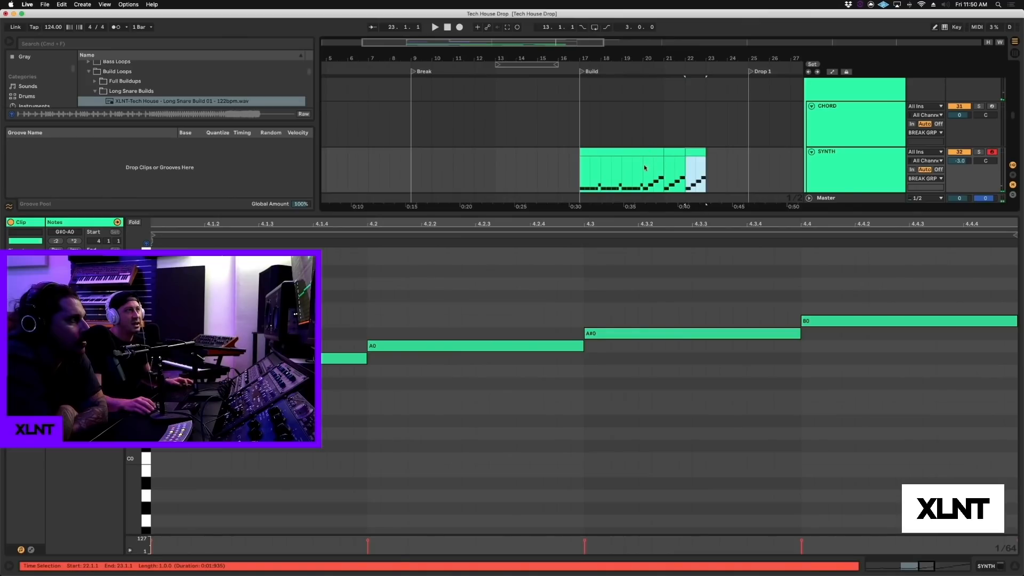
pyautogui.moveTo(642, 167); pyautogui.dragTo(622, 170)
pyautogui.press('super+d')
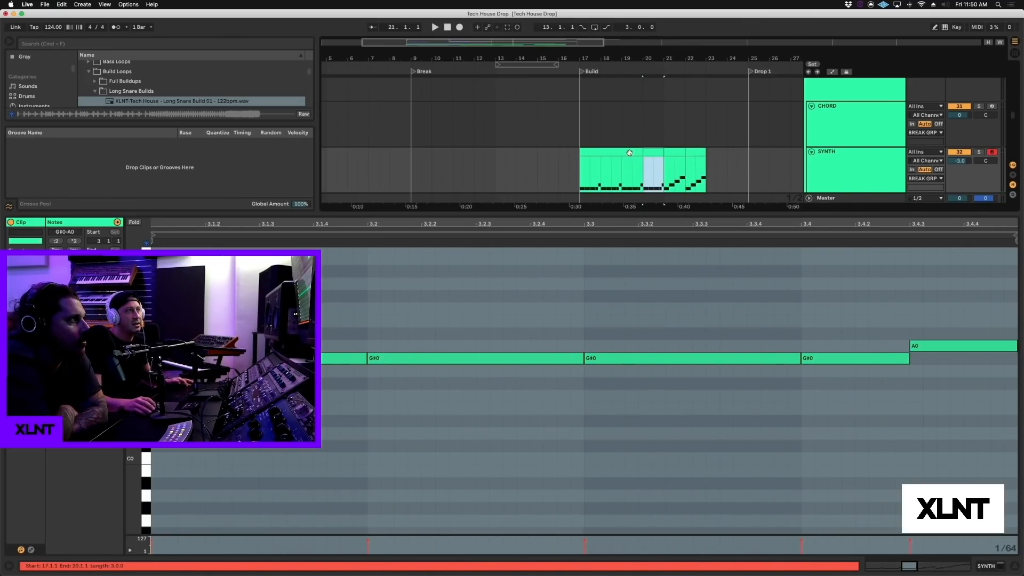
# Step: Consolidate the SYNTH clips into one clip for bars 17–21 and another for bars 21–23
pyautogui.keyDown('shift'); pyautogui.click(614, 153); pyautogui.keyUp('shift')
pyautogui.press('super+j')
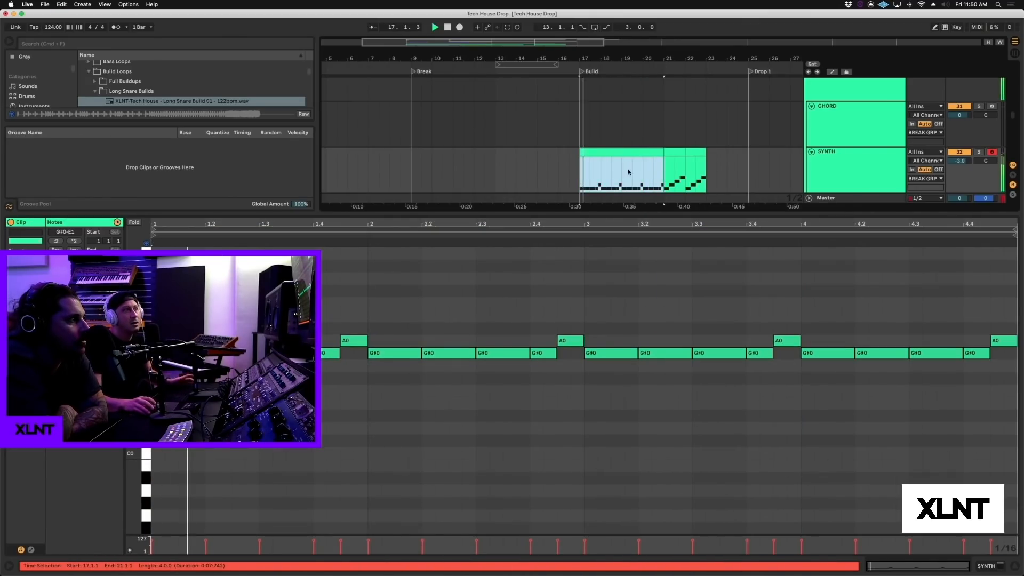
pyautogui.click(675, 149)
pyautogui.keyDown('shift'); pyautogui.click(700, 152); pyautogui.keyUp('shift')
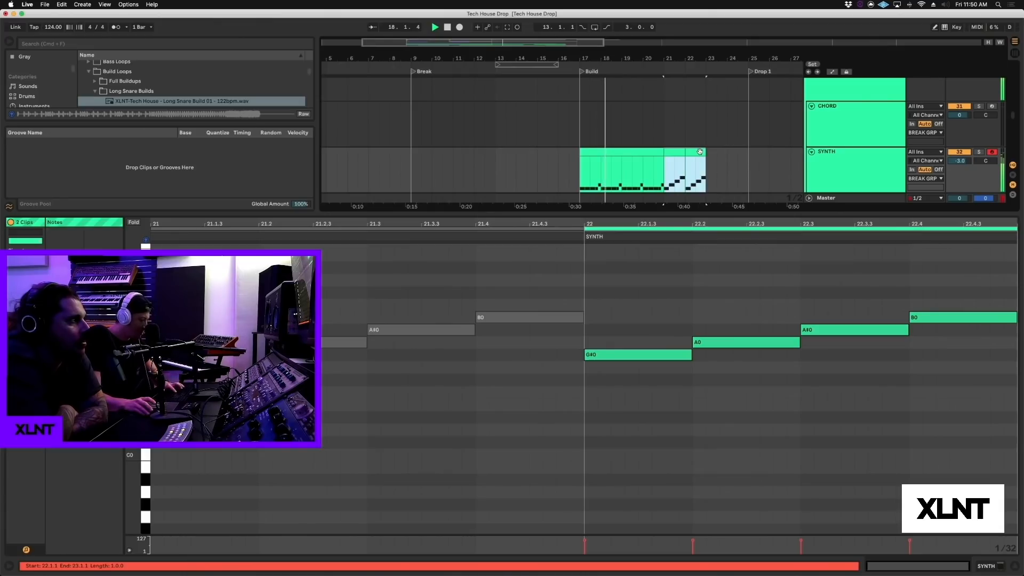
pyautogui.press('super+j')
# Step: Split the SYNTH clip at bar 22, duplicate its second part to bar 23, and compress the copy's notes to half their timing
pyautogui.click(685, 163)
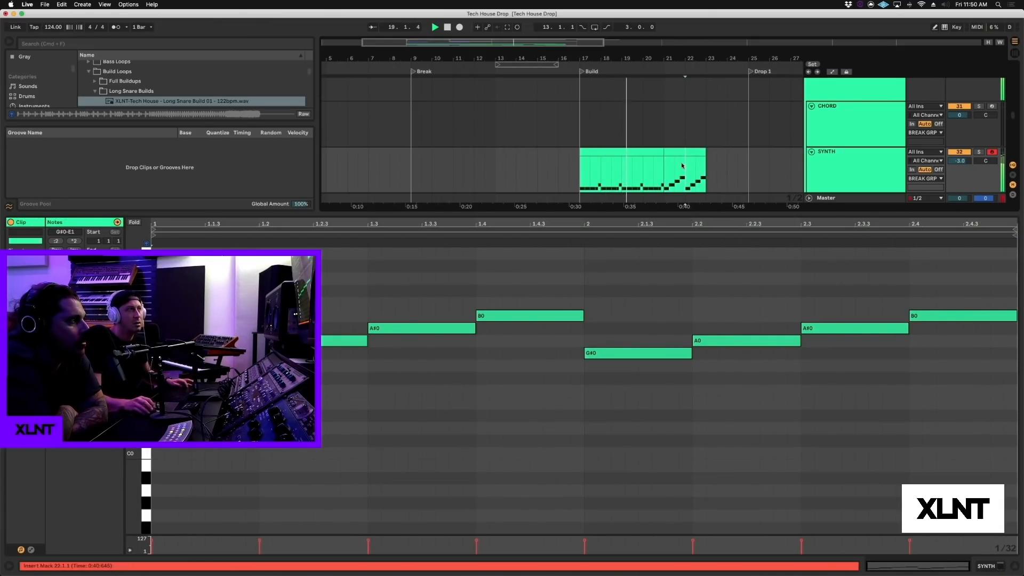
pyautogui.press('super+e')
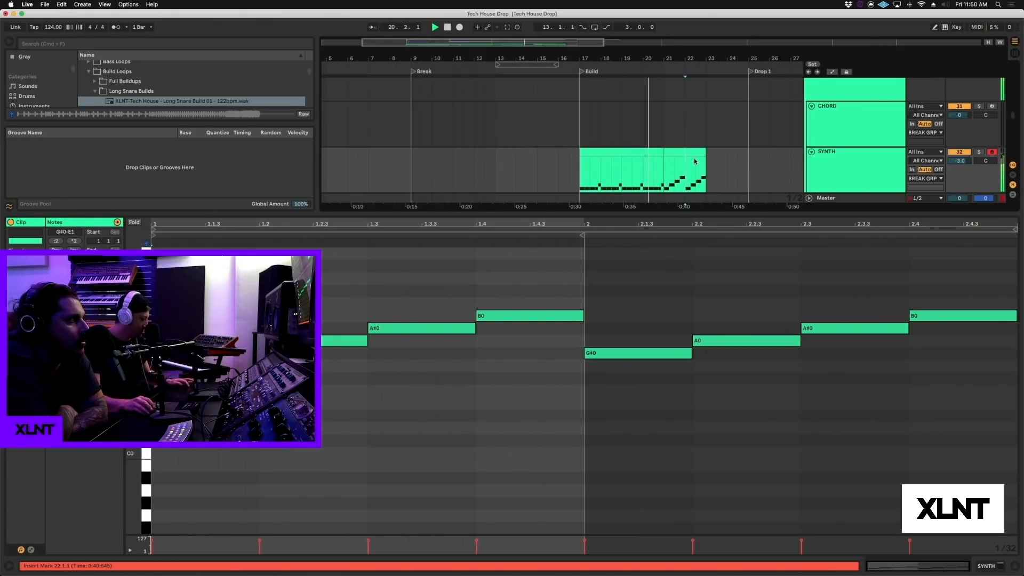
pyautogui.click(695, 151)
pyautogui.press('super+d')
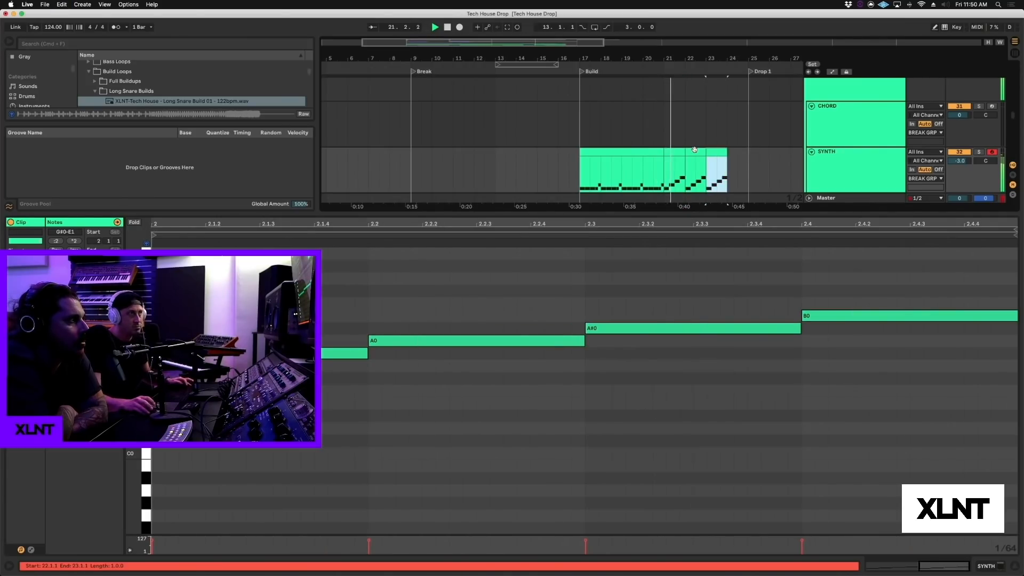
pyautogui.moveTo(693, 59); pyautogui.dragTo(694, 88)
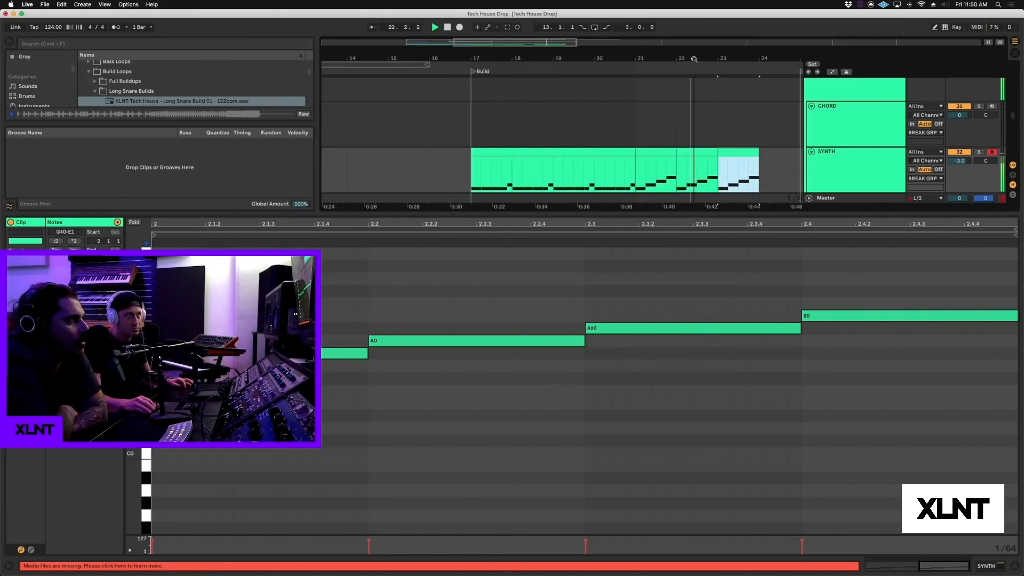
pyautogui.click(57, 241)
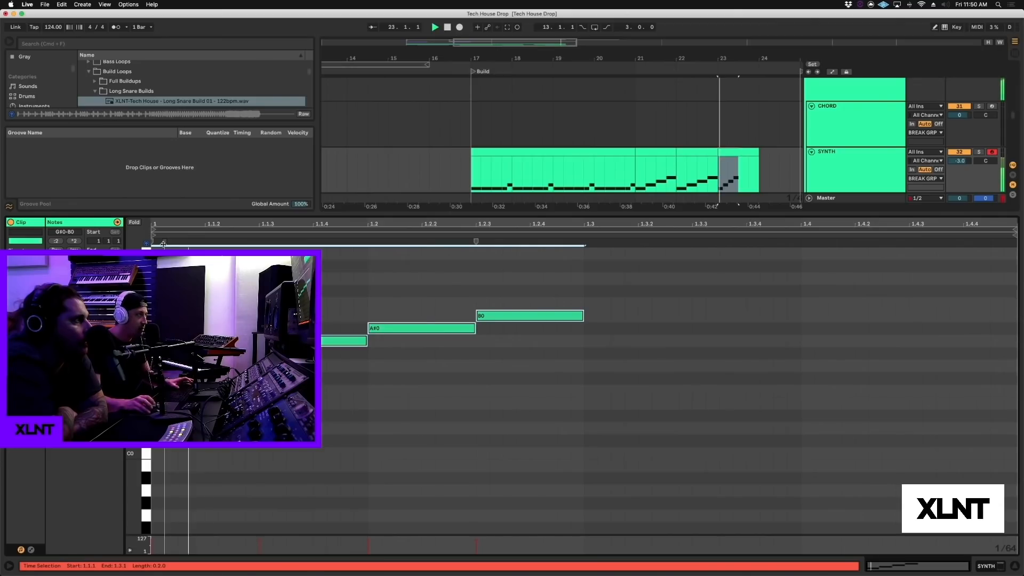
# Step: Lower the last two notes in the bar 23 SYNTH clip to G#0 and A0, and duplicate that pair twice
pyautogui.moveTo(405, 285); pyautogui.dragTo(600, 367)
pyautogui.press('Down')
pyautogui.press('Down')
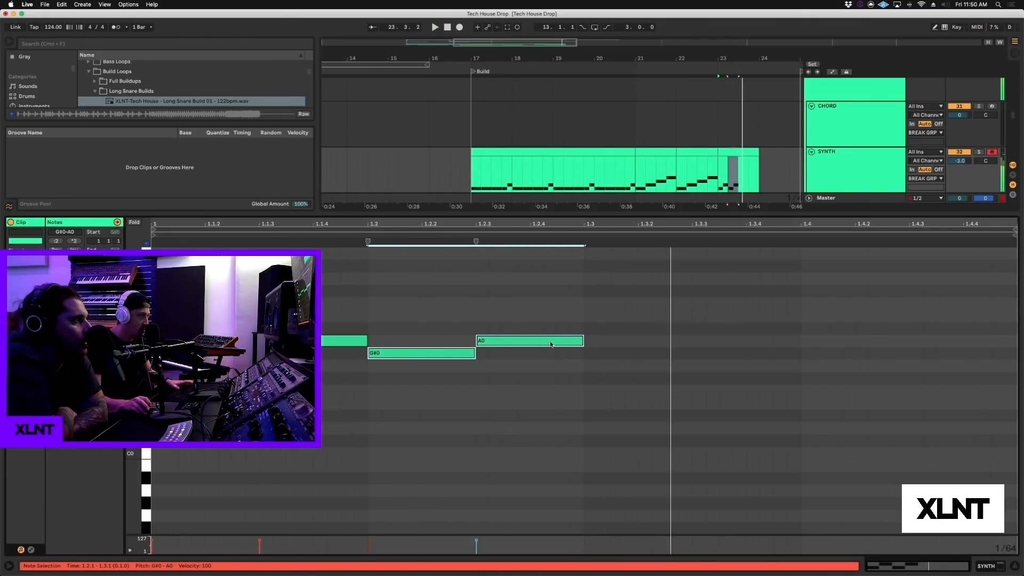
pyautogui.press('super+d')
pyautogui.press('super+d')
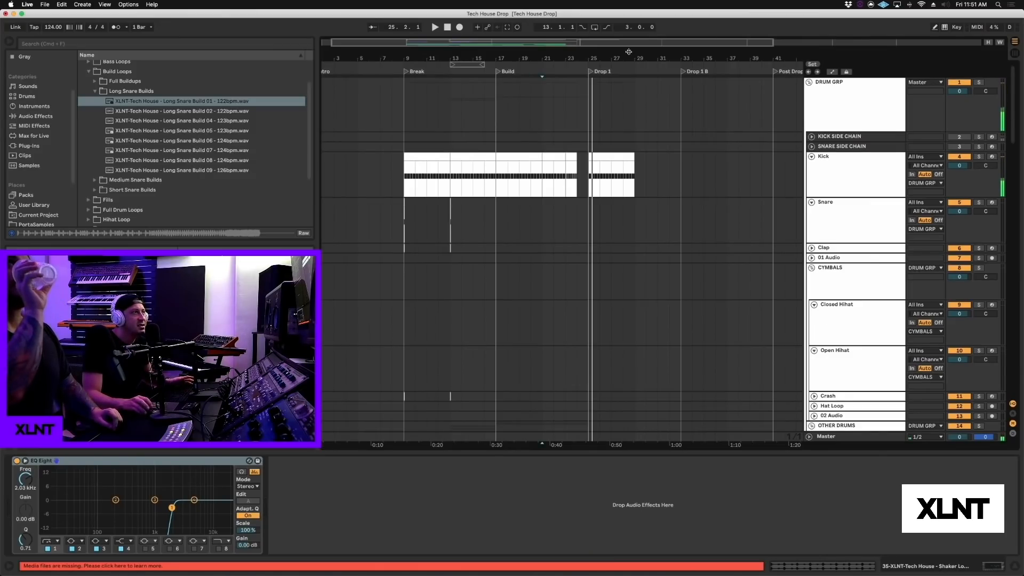
# Step: Collapse the Build Loops and Loops folders in the sample library and go to the Drums folder
pyautogui.moveTo(622, 58); pyautogui.dragTo(622, 68)
pyautogui.click(844, 380)
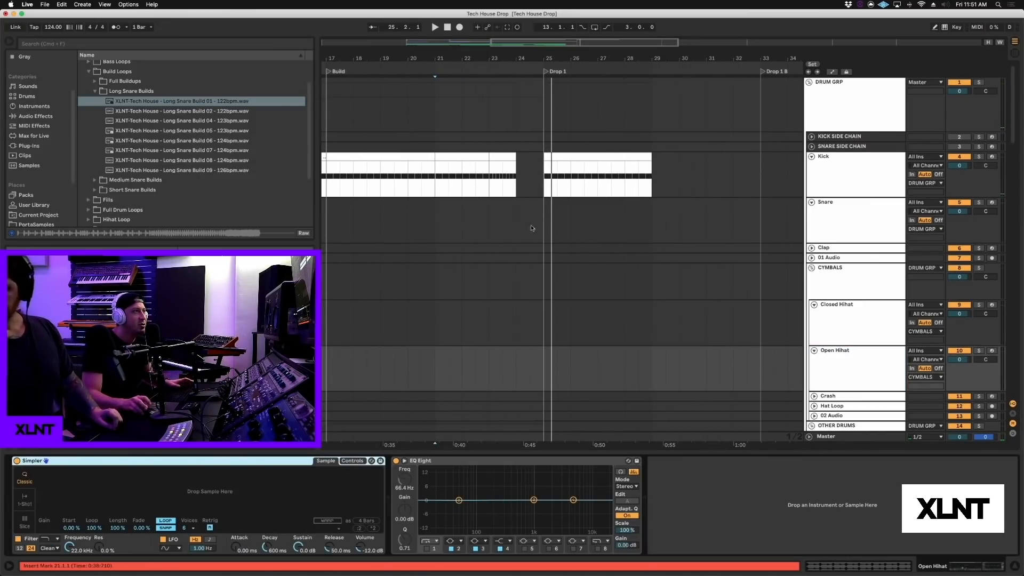
pyautogui.click(145, 64)
pyautogui.doubleClick(145, 73)
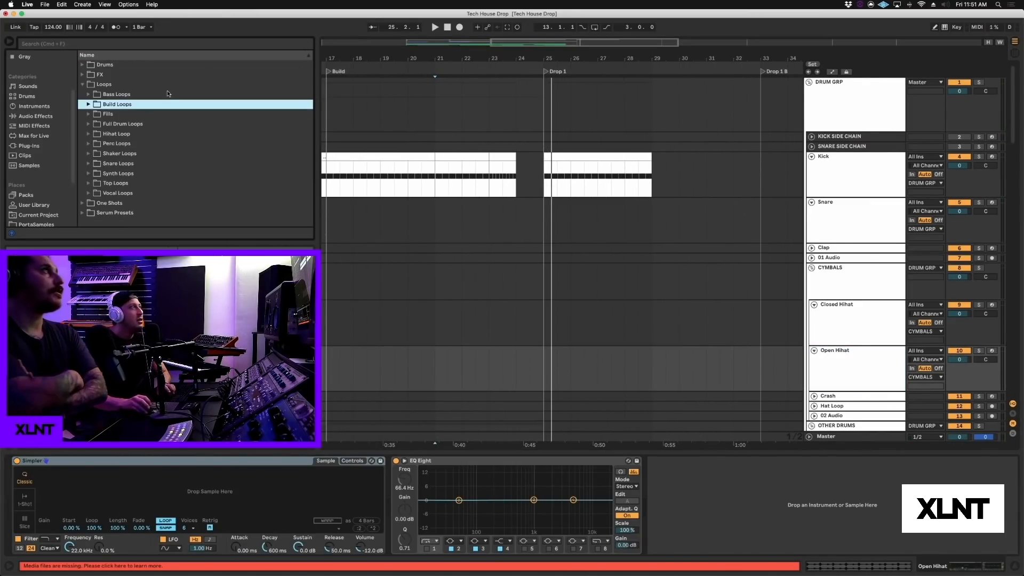
pyautogui.press('Left')
pyautogui.press('Left')
pyautogui.press('Up')
pyautogui.press('Up')
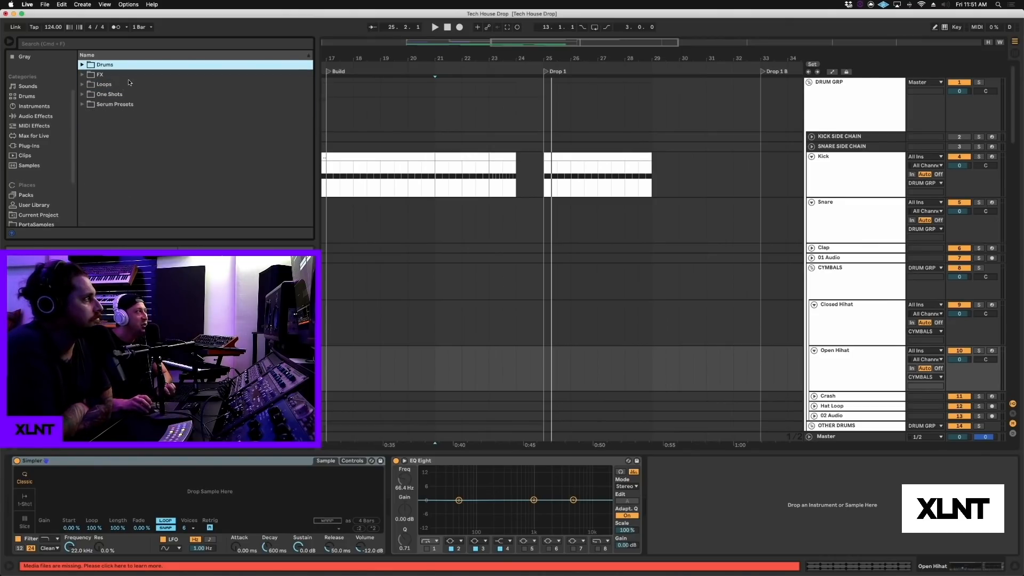
# Step: Expand the Drums folder and look through its sample categories for the drop's percussion
pyautogui.press('Right')
pyautogui.press('Down')
pyautogui.press('Down')
pyautogui.press('Down')
pyautogui.press('Down')
pyautogui.press('Down')
pyautogui.press('Down')
pyautogui.press('Left')
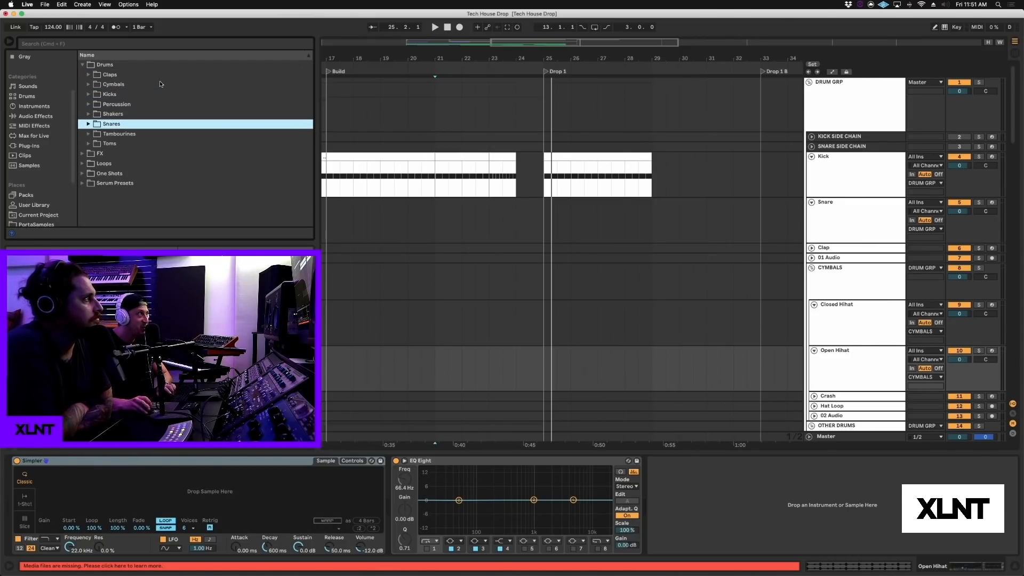
pyautogui.press('Up')
pyautogui.press('Up')
pyautogui.press('Up')
pyautogui.press('Up')
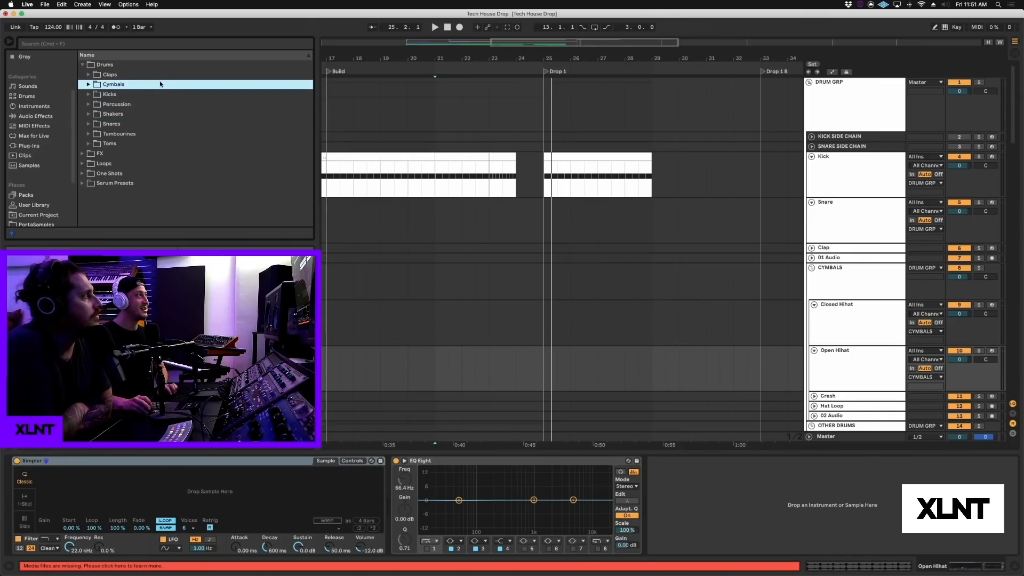
pyautogui.press('Down')
pyautogui.press('Down')
pyautogui.press('Down')
pyautogui.press('Down')
pyautogui.press('Down')
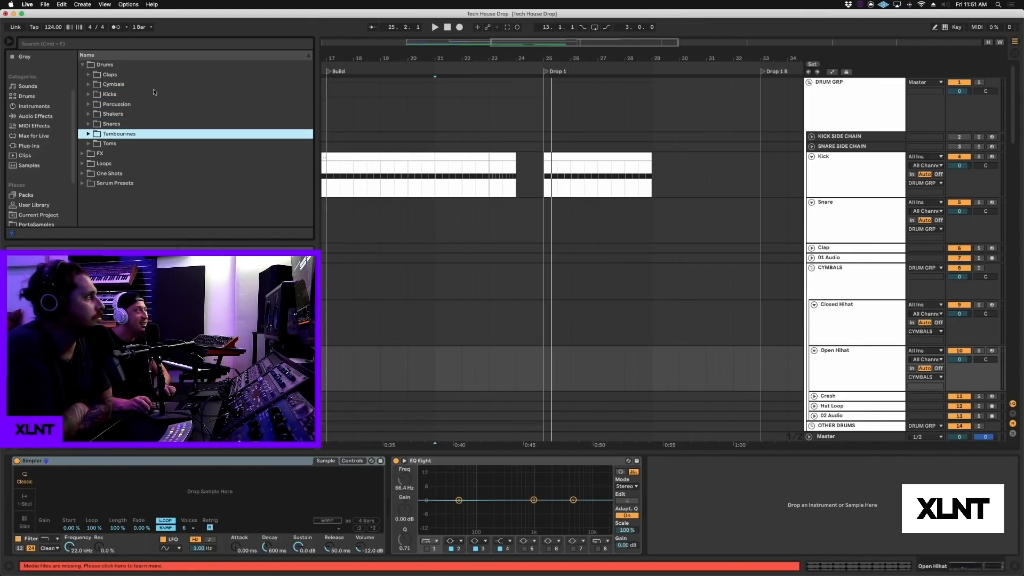
# Step: Audition samples in the Cymbals > Open Hihats folder and load Open Hihat 03 into the Open Hihat track
pyautogui.press('Up')
pyautogui.press('Up')
pyautogui.press('Up')
pyautogui.press('Up')
pyautogui.press('Up')
pyautogui.press('Right')
pyautogui.press('Down')
pyautogui.press('Down')
pyautogui.press('Down')
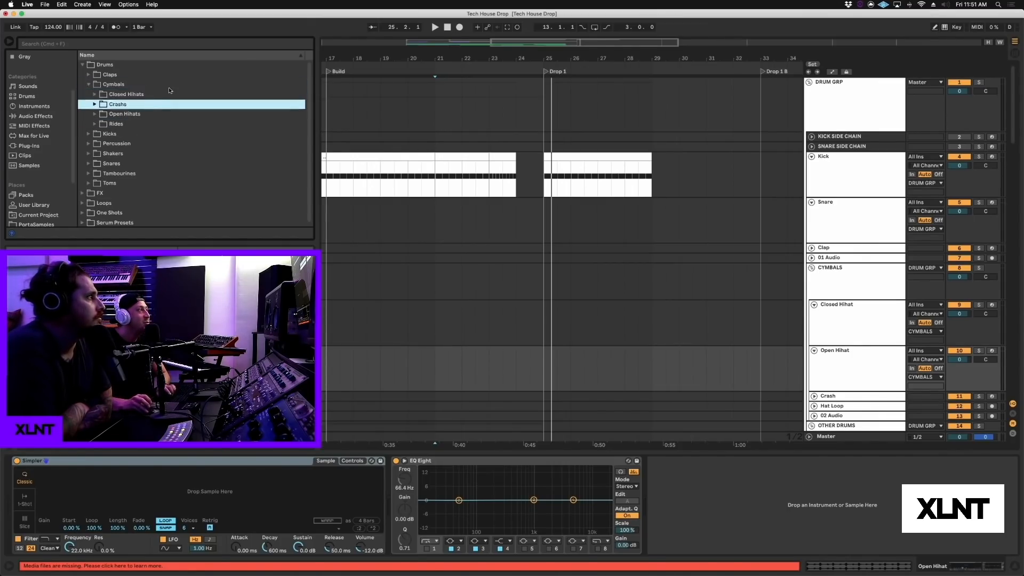
pyautogui.press('Right')
pyautogui.press('Down')
pyautogui.press('Down')
pyautogui.press('Down')
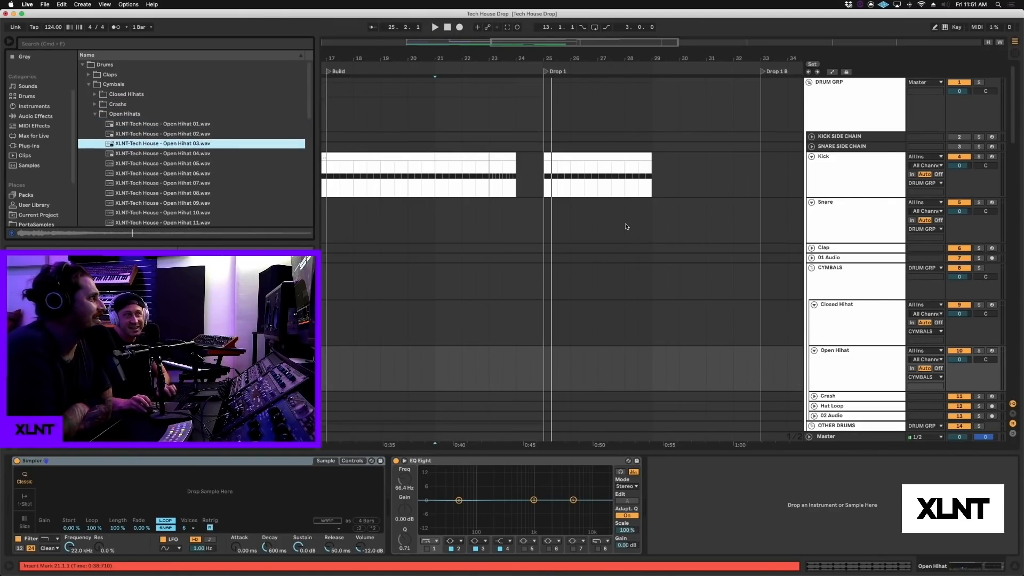
pyautogui.click(824, 355)
pyautogui.doubleClick(163, 143)
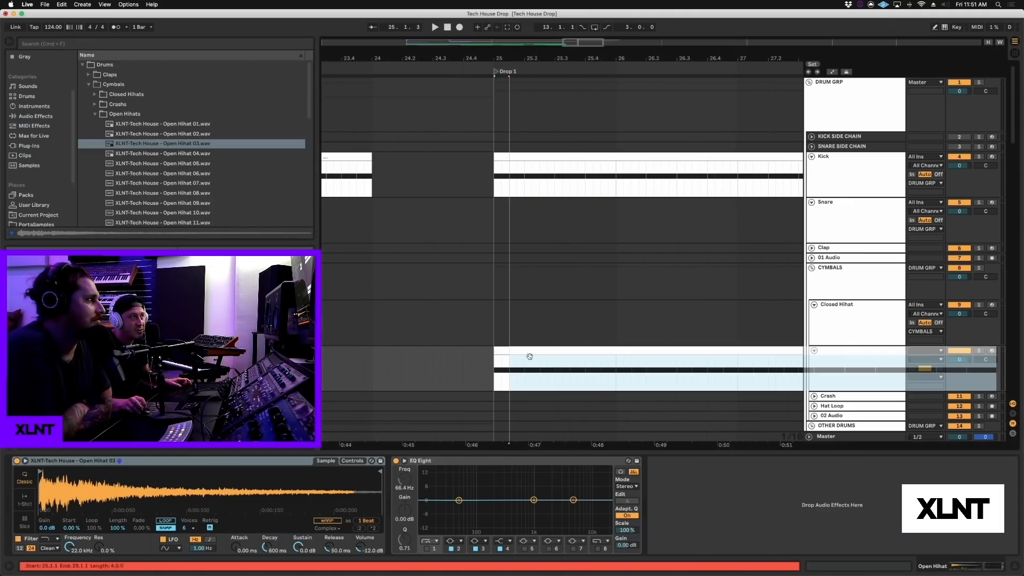
# Step: Shift the four-bar Open Hihat clip at Drop 1 half a beat later onto the offbeat and play it back
pyautogui.moveTo(515, 354); pyautogui.dragTo(530, 355)
pyautogui.click(493, 372)
pyautogui.press('space')
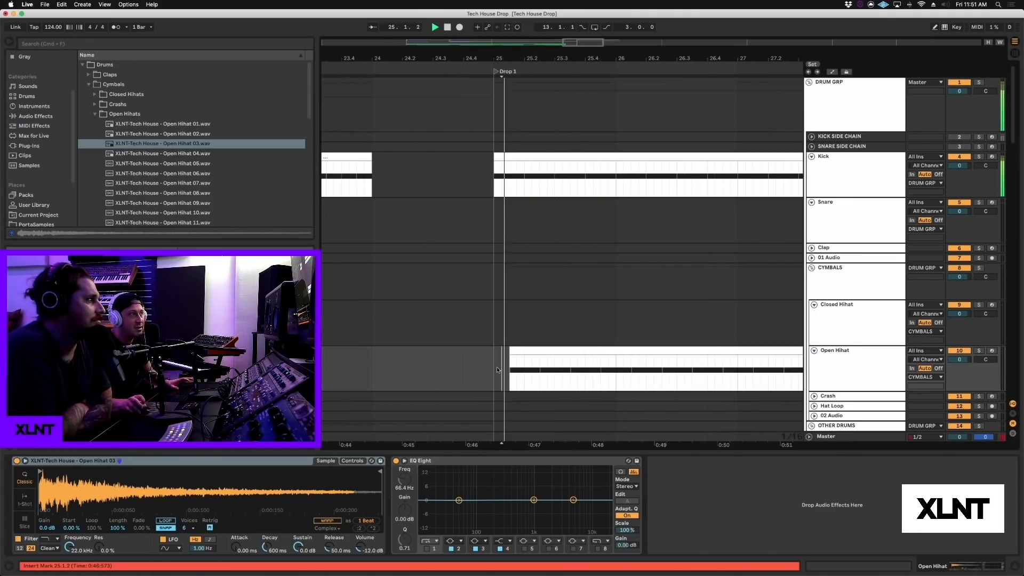
pyautogui.press('space')
pyautogui.press('space')
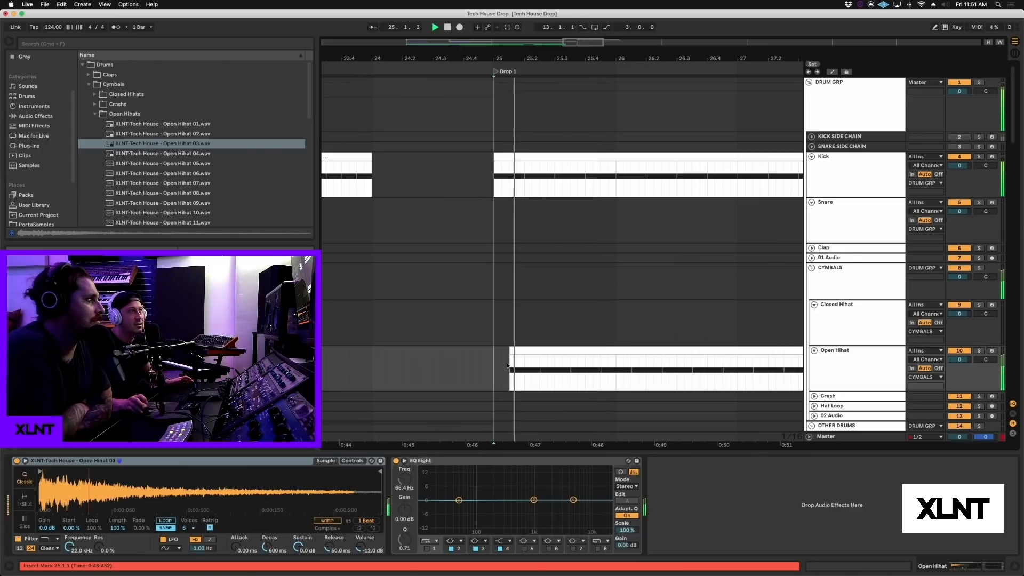
# Step: Audition samples in the Drums > Claps folder and load Clap 04 into the Snare track
pyautogui.press('Right')
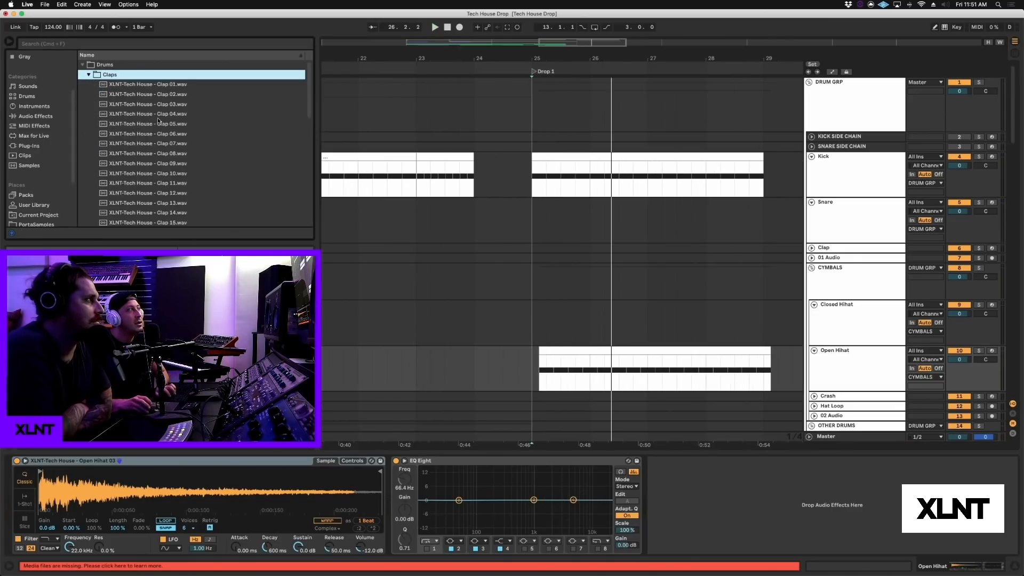
pyautogui.press('Down')
pyautogui.click(159, 116)
pyautogui.click(198, 126)
pyautogui.press('Up')
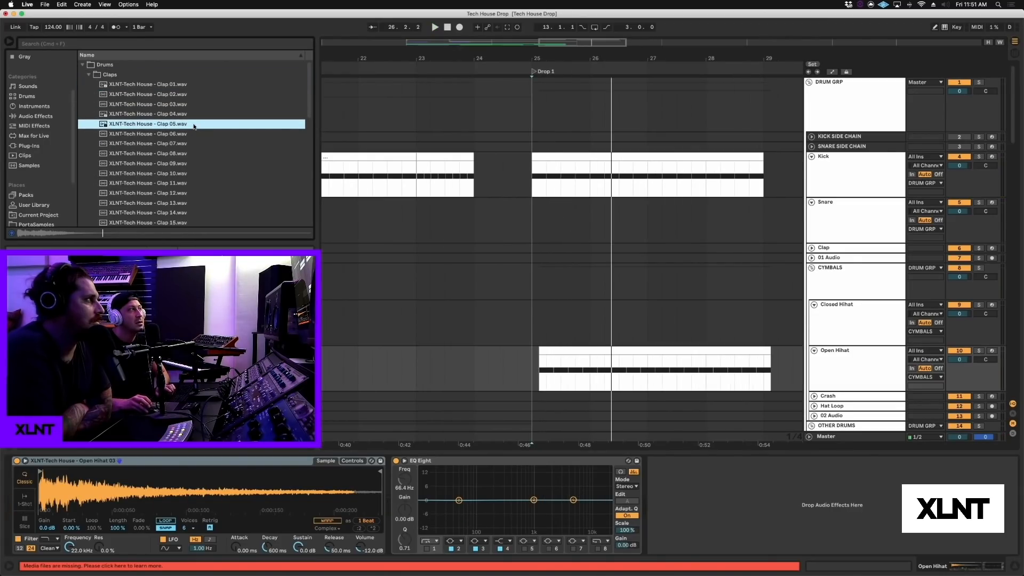
pyautogui.moveTo(181, 113); pyautogui.dragTo(534, 222)
# Step: Duplicate the half-bar Snare pattern through bars 25–29, consolidate it into one four-bar clip, and play it back
pyautogui.press('super+d')
pyautogui.press('super+d')
pyautogui.press('super+d')
pyautogui.press('super+d')
pyautogui.press('super+d')
pyautogui.press('super+d')
pyautogui.press('super+d')
pyautogui.keyDown('shift'); pyautogui.click(535, 223); pyautogui.keyUp('shift')
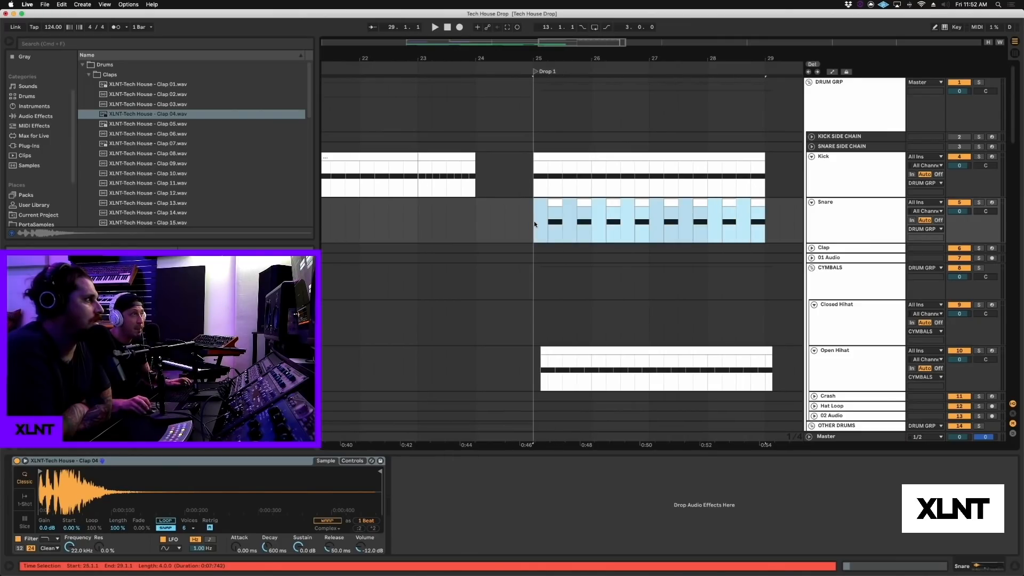
pyautogui.press('super+j')
pyautogui.doubleClick(583, 206)
pyautogui.press('space')
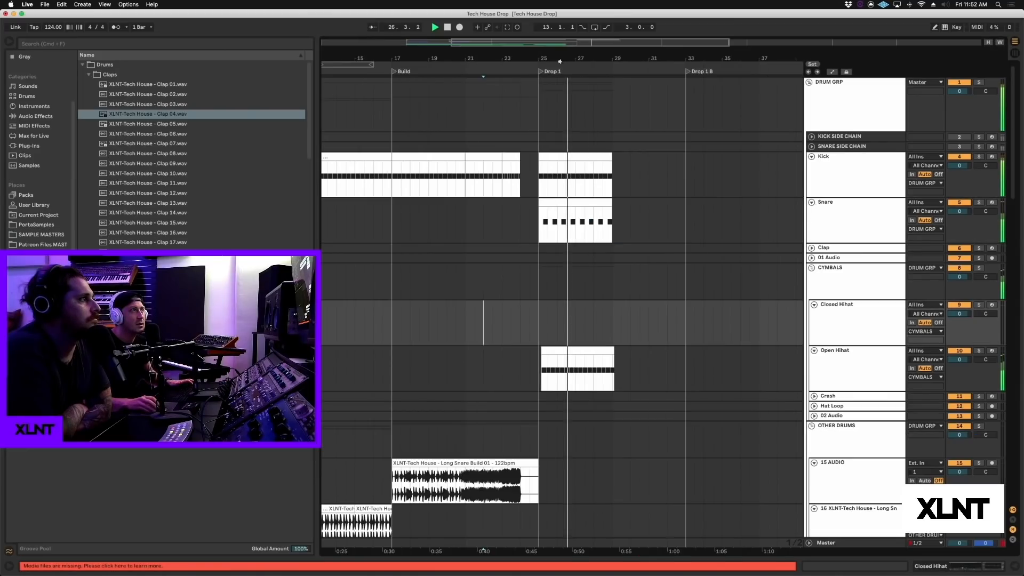
# Step: Deactivate the Snare pattern from bar 25 to bar 27 and listen through the start of Drop 1
pyautogui.scroll(4, 577, 215)
pyautogui.click(584, 216)
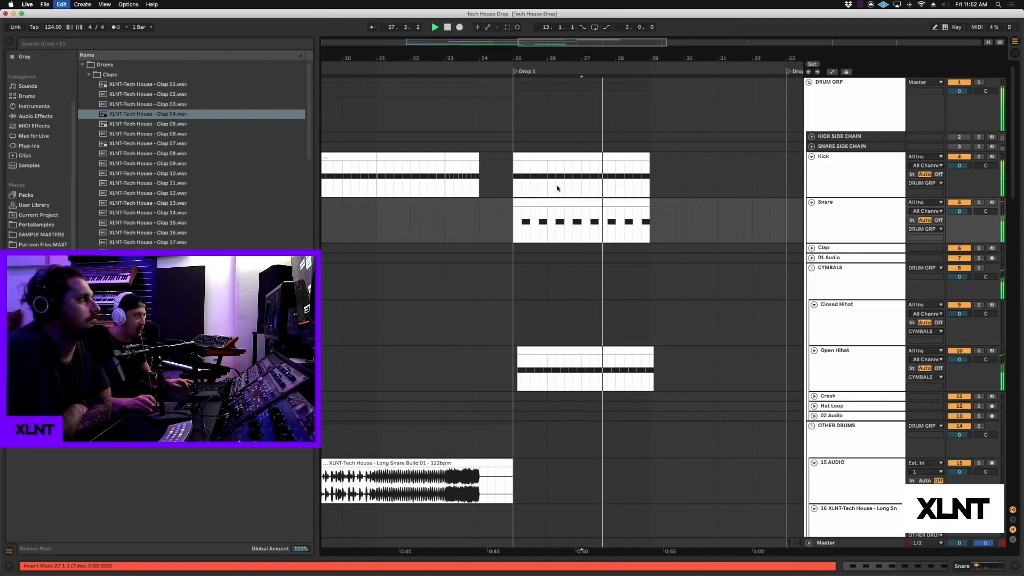
pyautogui.moveTo(585, 215); pyautogui.dragTo(515, 216)
pyautogui.press('0')
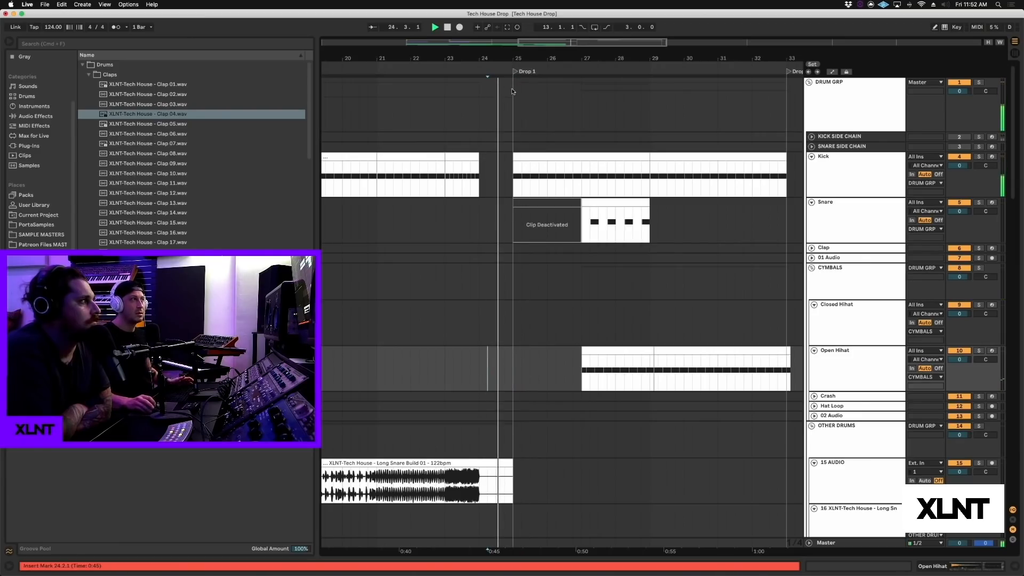
pyautogui.scroll(2, 530, 196)
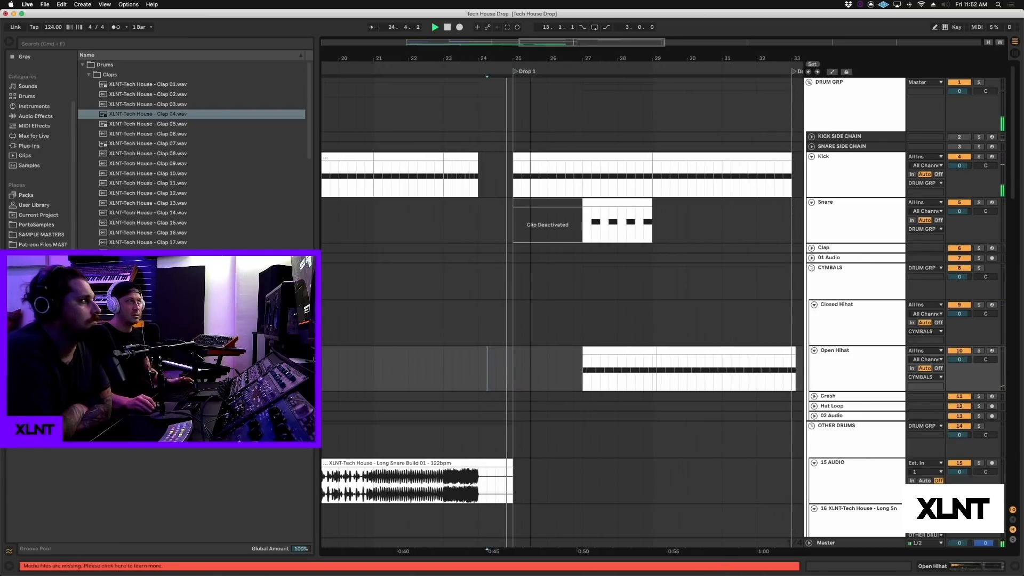
pyautogui.scroll(-3, 556, 199)
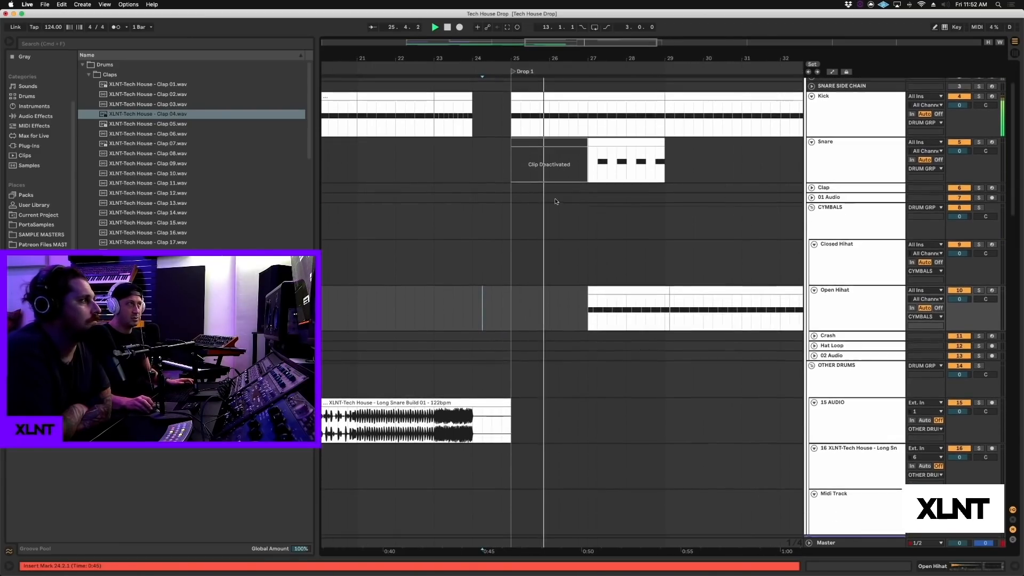
pyautogui.scroll(-2, 560, 176)
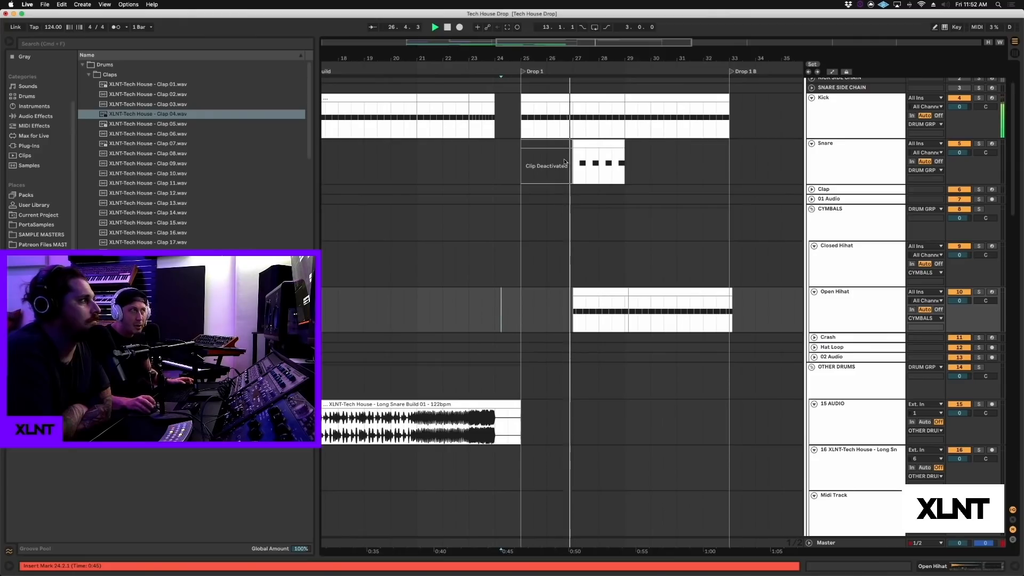
pyautogui.scroll(-4, 561, 196)
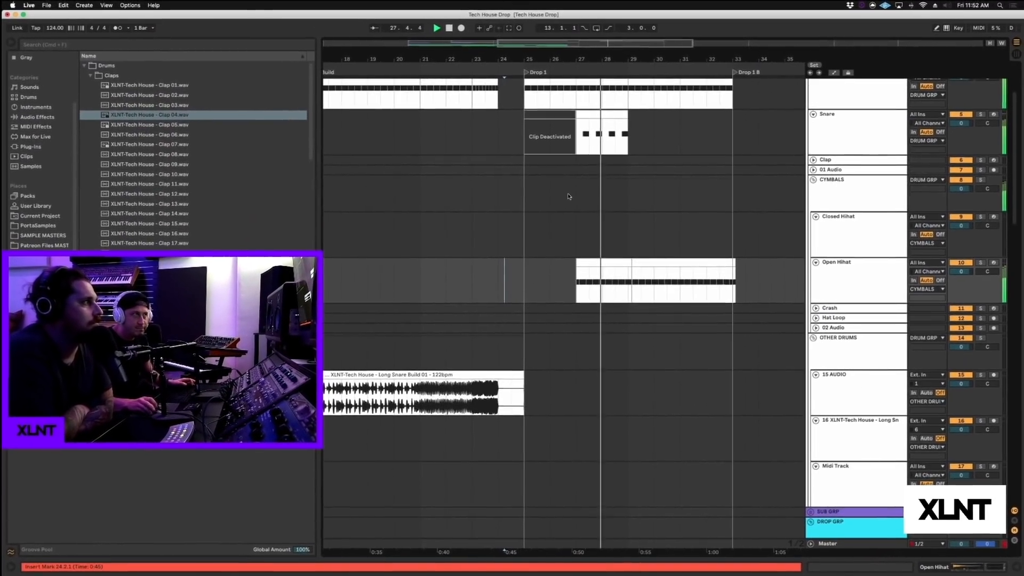
pyautogui.scroll(8, 638, 336)
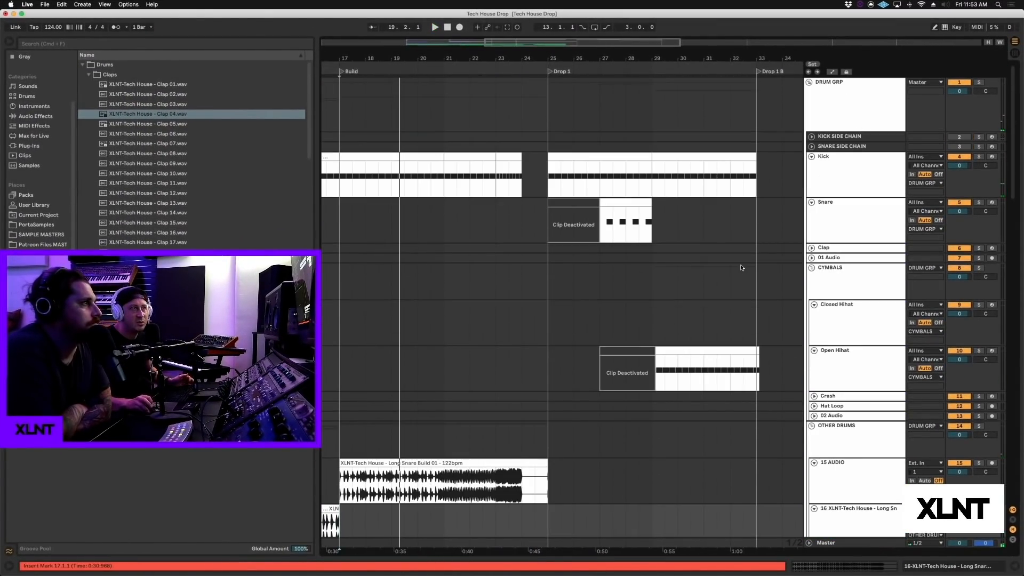
# Step: Select the first BS track in the DROP GRP and arm it for recording
pyautogui.scroll(-14, 741, 265)
pyautogui.click(866, 383)
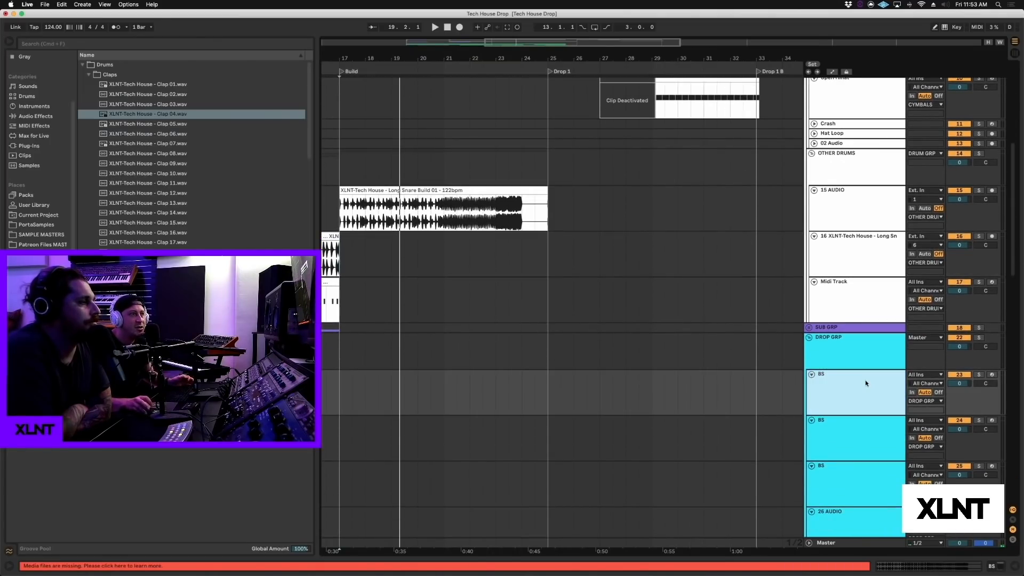
pyautogui.click(989, 377)
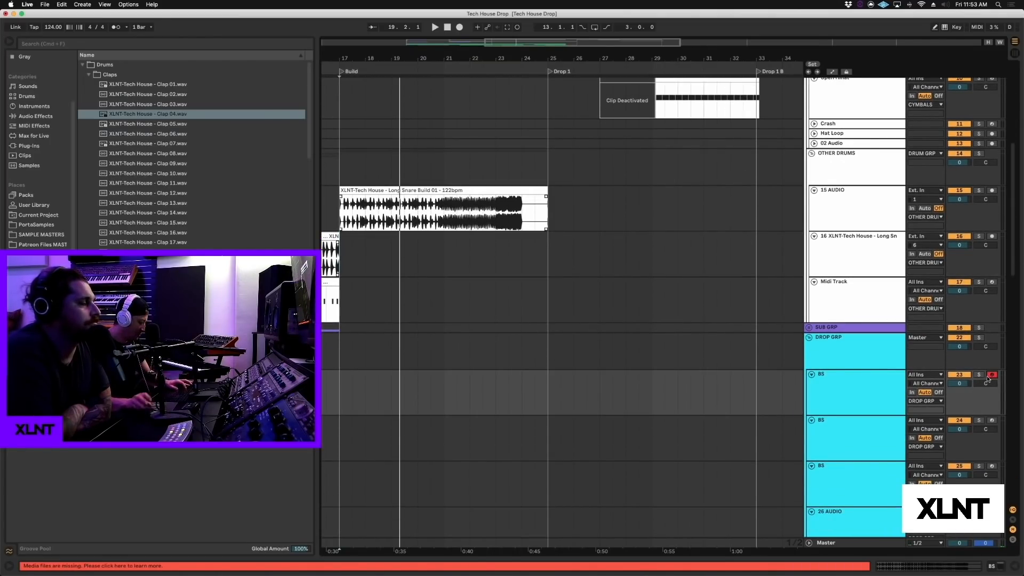
pyautogui.scroll(-10, 788, 375)
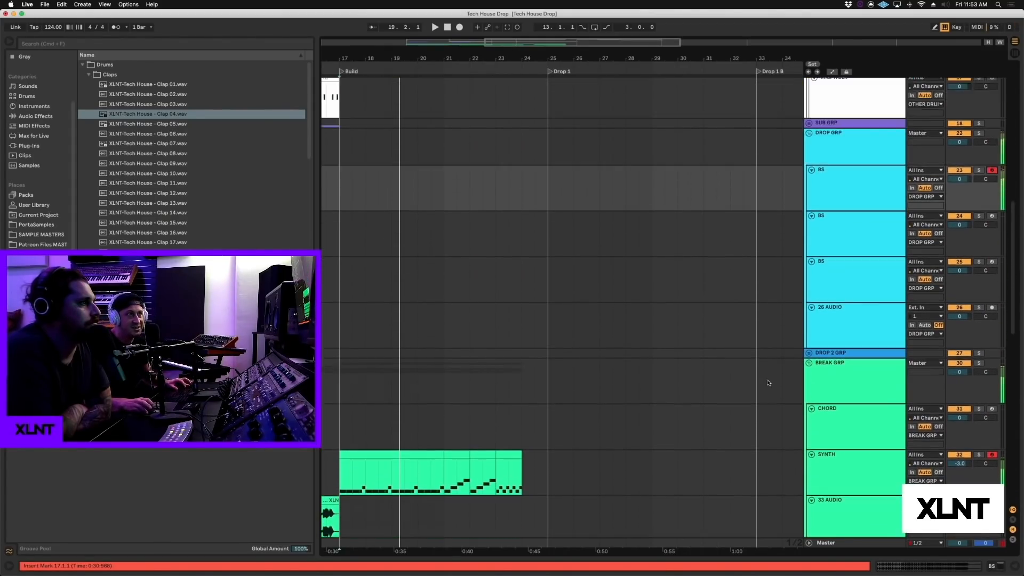
pyautogui.scroll(10, 767, 379)
pyautogui.scroll(-5, 986, 455)
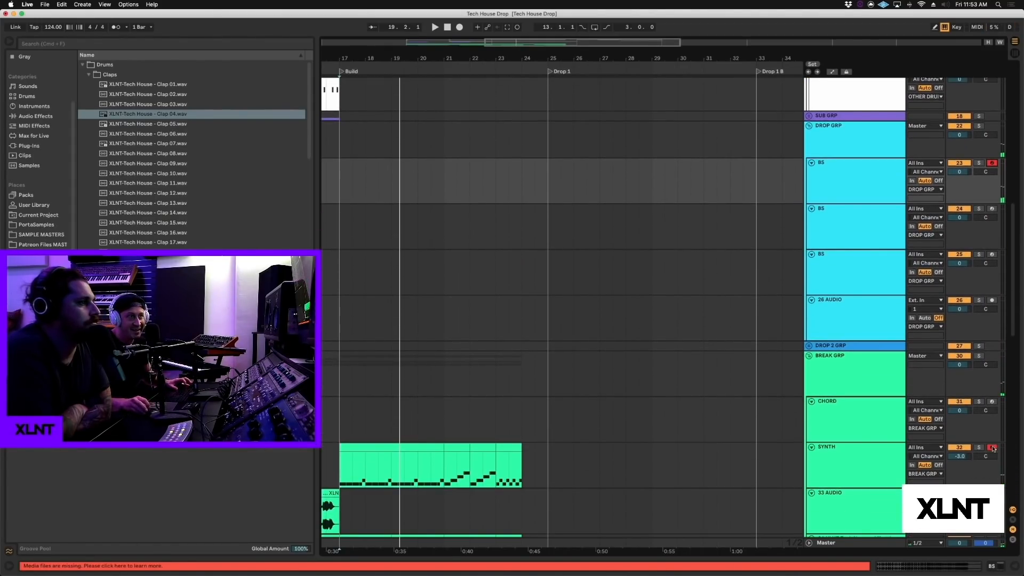
pyautogui.scroll(5, 548, 385)
# Step: Insert an empty MIDI clip on the first BS track from the start of Drop 1 at bar 25
pyautogui.click(548, 385)
pyautogui.press('space')
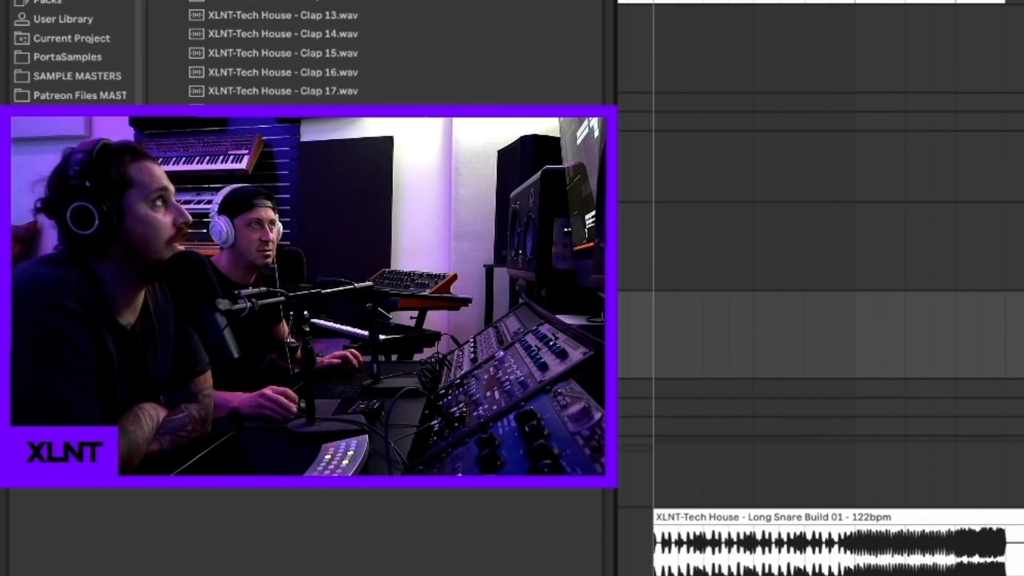
pyautogui.scroll(-2, 981, 317)
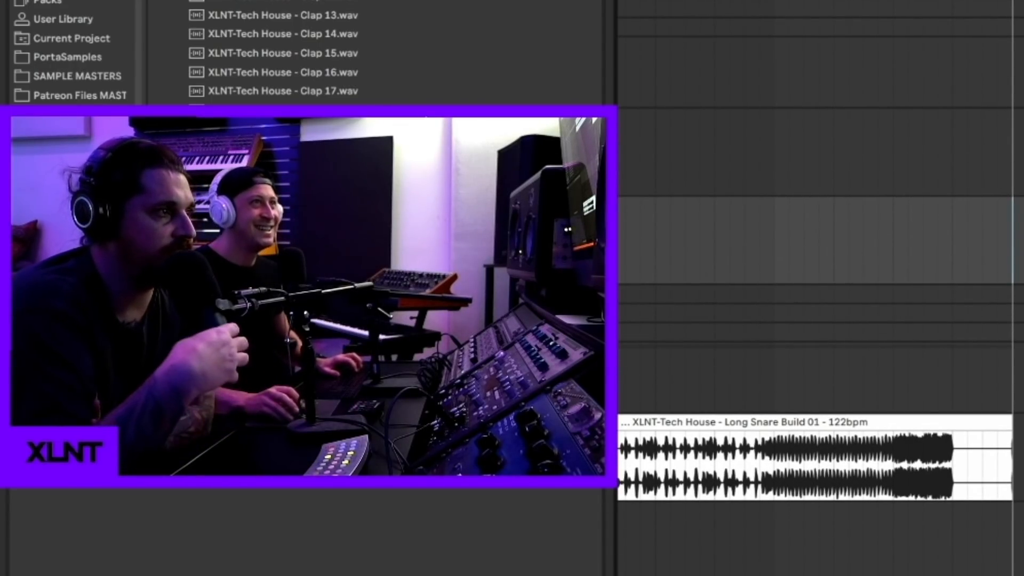
pyautogui.scroll(-1, 942, 209)
pyautogui.scroll(-5, 816, 267)
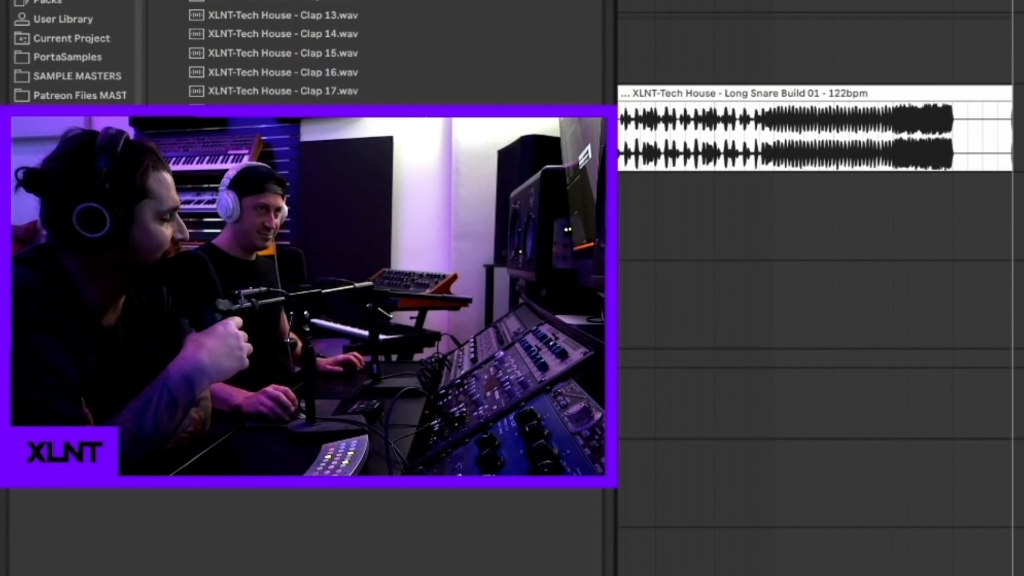
pyautogui.scroll(-6, 817, 267)
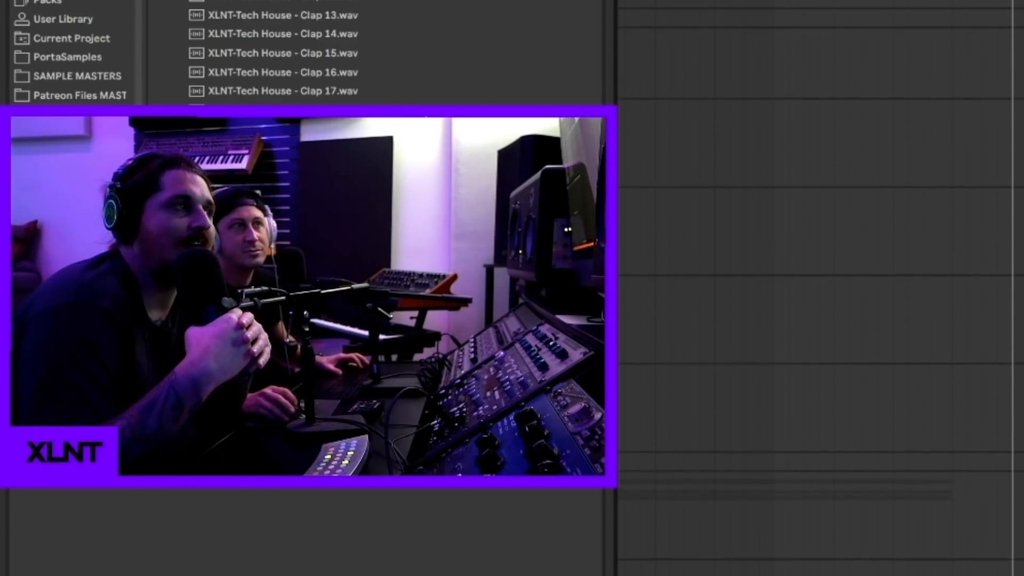
pyautogui.moveTo(1014, 128); pyautogui.dragTo(1023, 128)
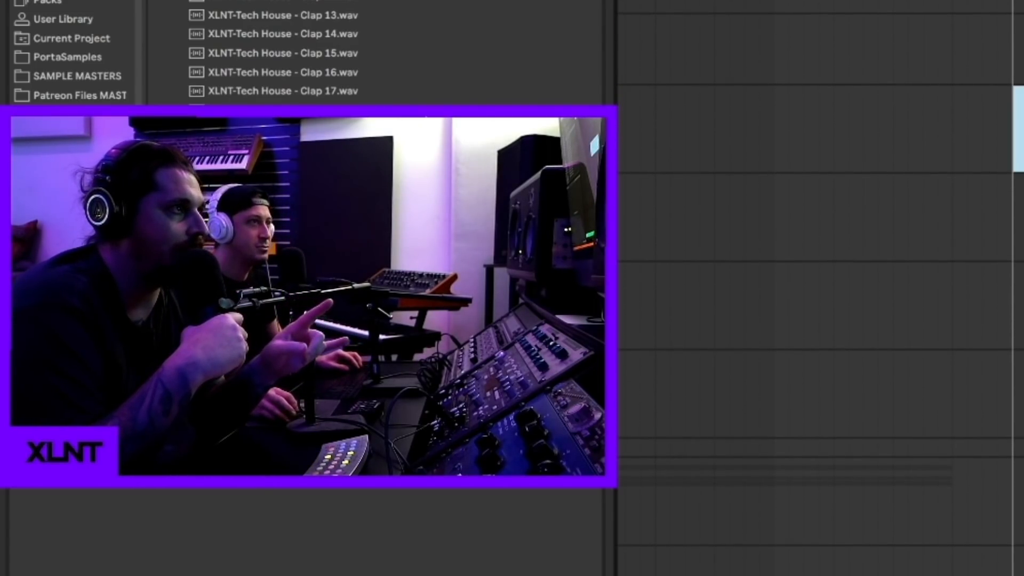
pyautogui.press('super+r')
pyautogui.press('super+shift+m')
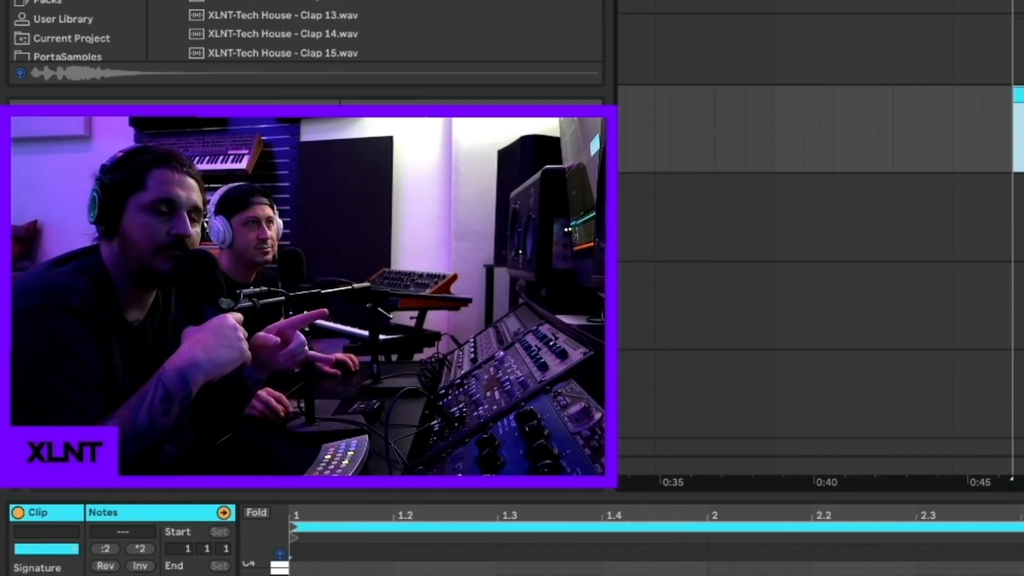
# Step: Open Serum on the armed BS track and load the XLNT-BS Saucy 01 preset from XLNT-Technically House Serum Presets
pyautogui.hotkey('shift', 'Tab')
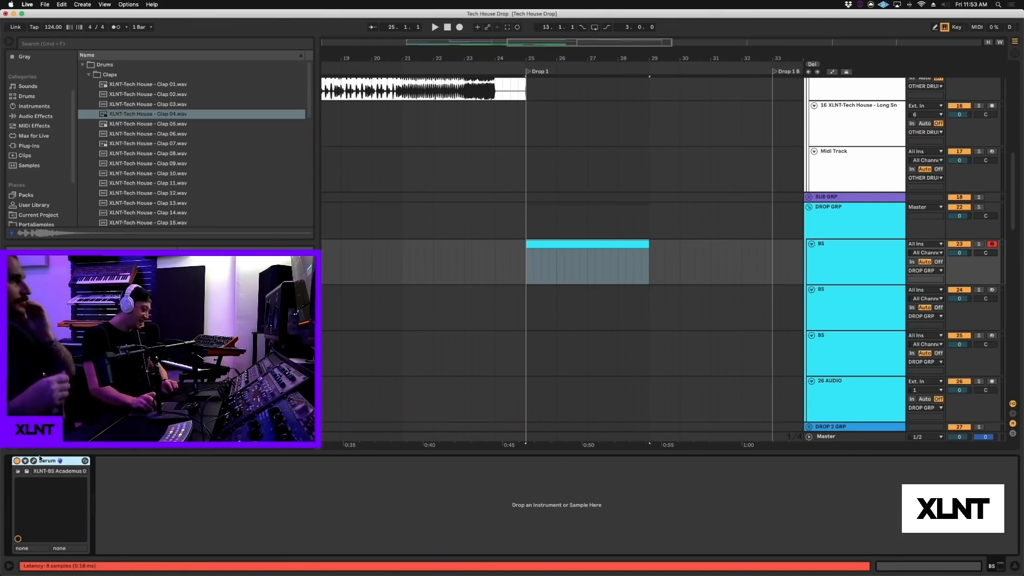
pyautogui.click(33, 462)
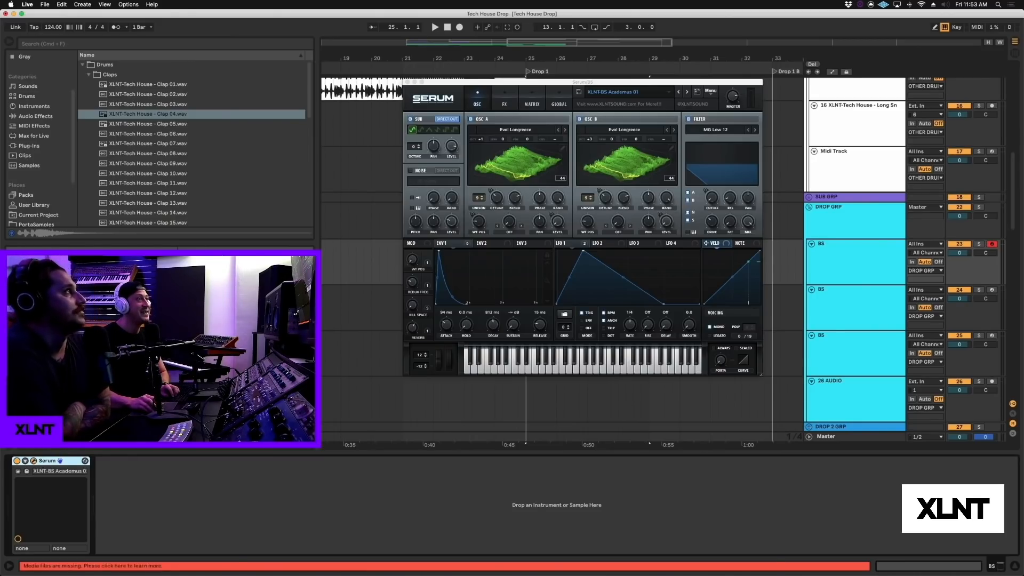
pyautogui.click(603, 91)
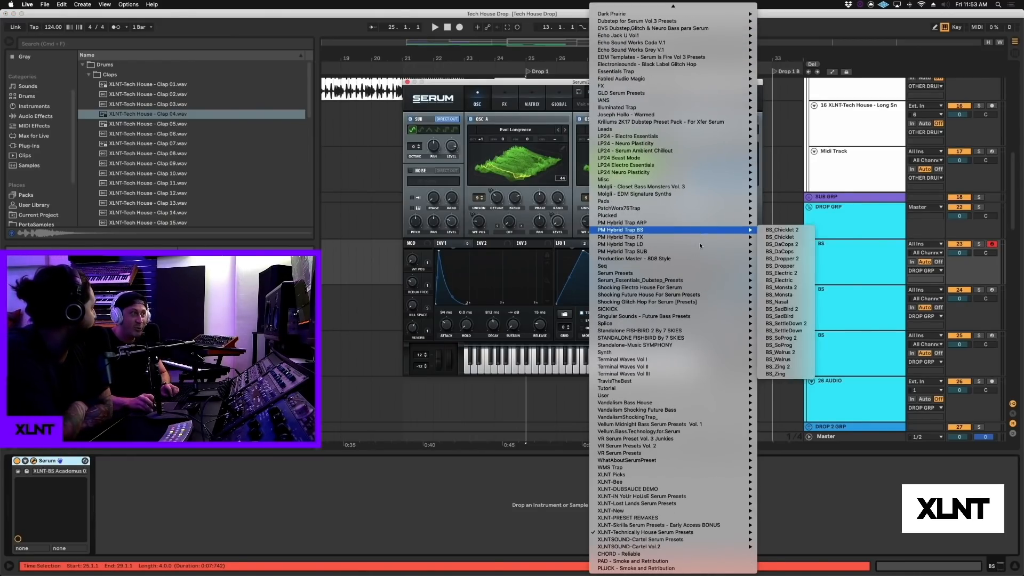
pyautogui.moveTo(663, 533)
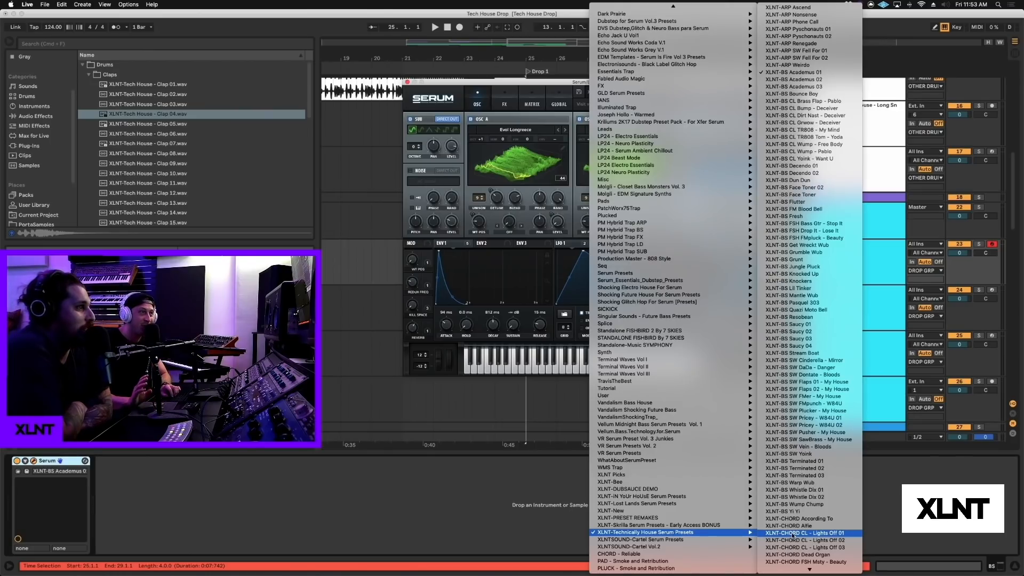
pyautogui.scroll(-10, 796, 533)
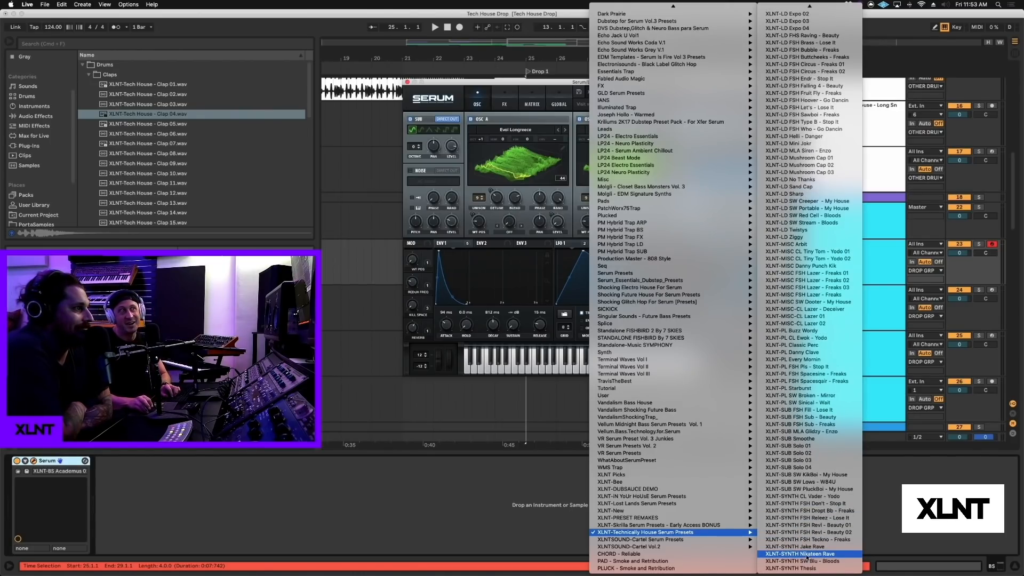
pyautogui.scroll(6, 807, 557)
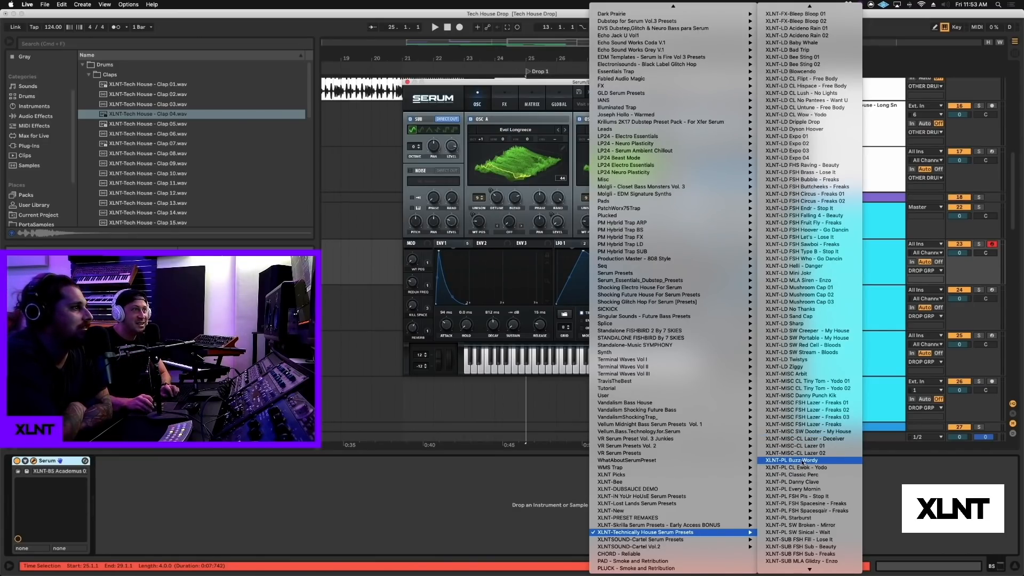
pyautogui.scroll(20, 803, 462)
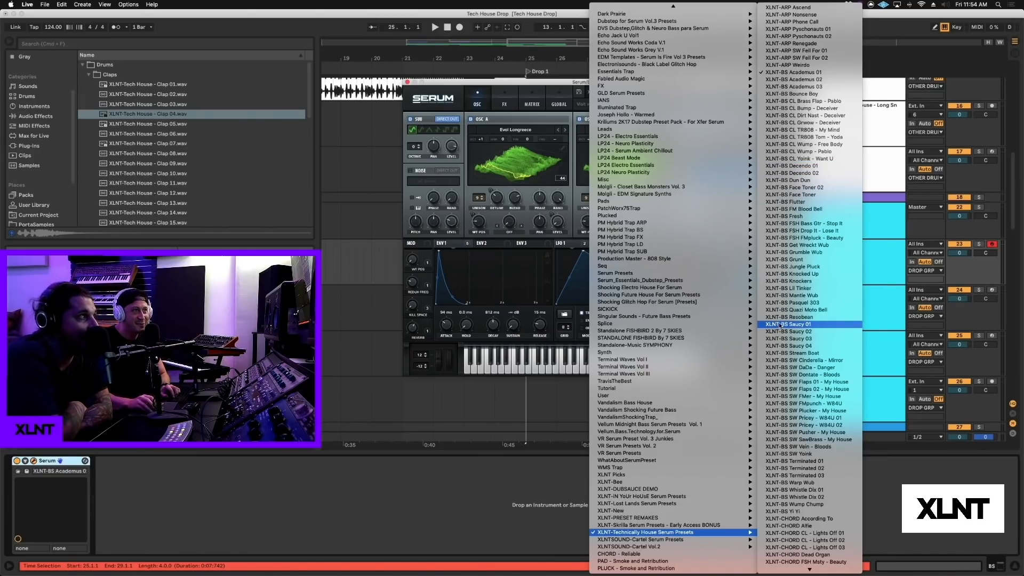
pyautogui.click(793, 302)
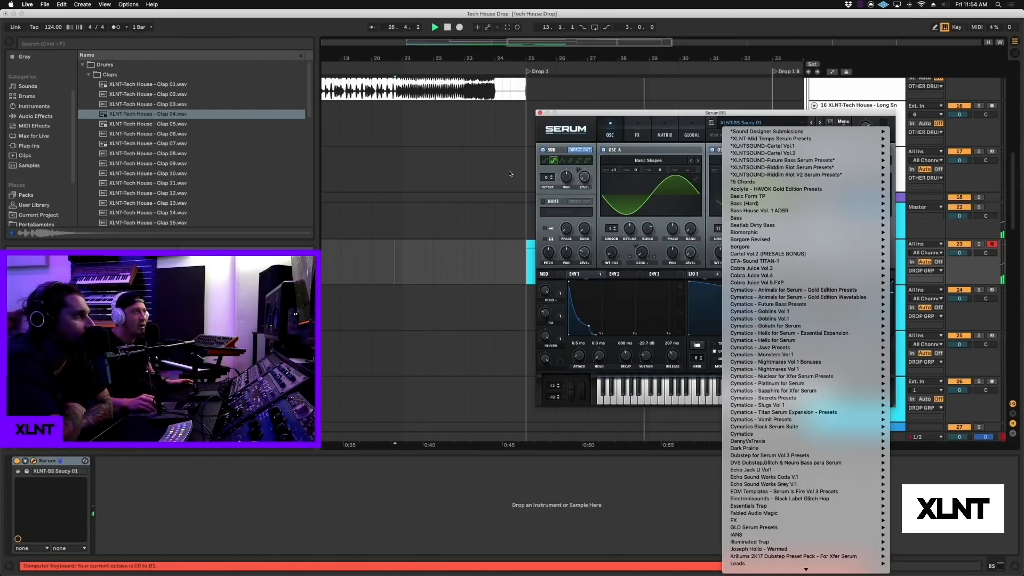
# Step: Choose a SUB preset from XLNT-Technically House Serum Presets and shift the selected bass note one grid step later
pyautogui.click(654, 139)
pyautogui.click(715, 135)
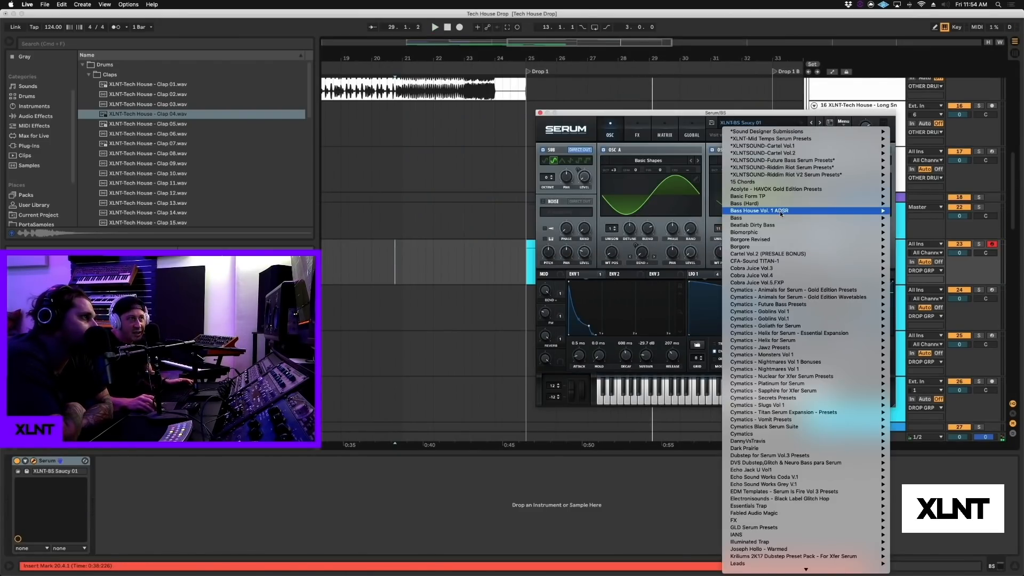
pyautogui.scroll(-10, 836, 491)
pyautogui.moveTo(809, 532)
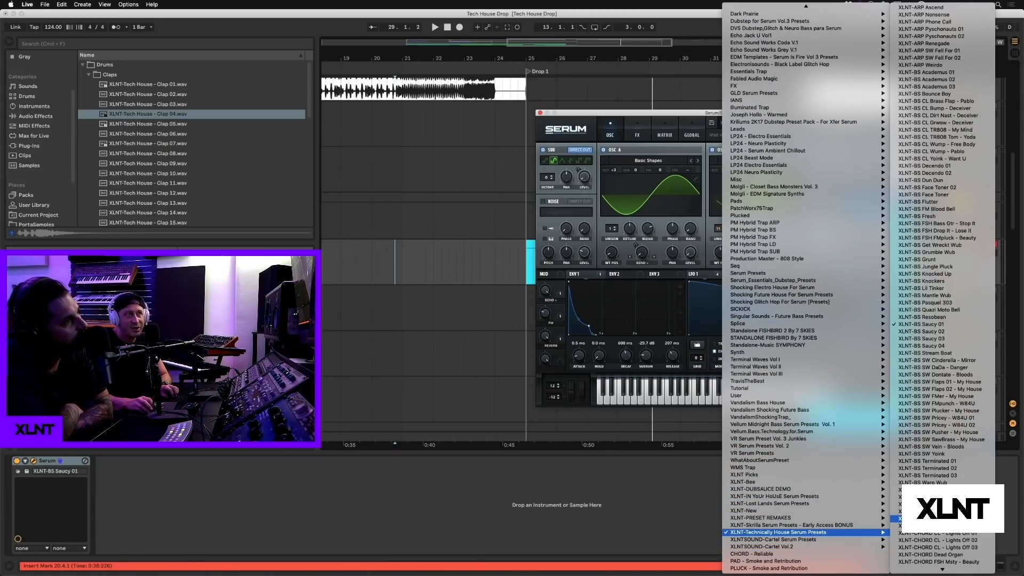
pyautogui.scroll(-10, 939, 266)
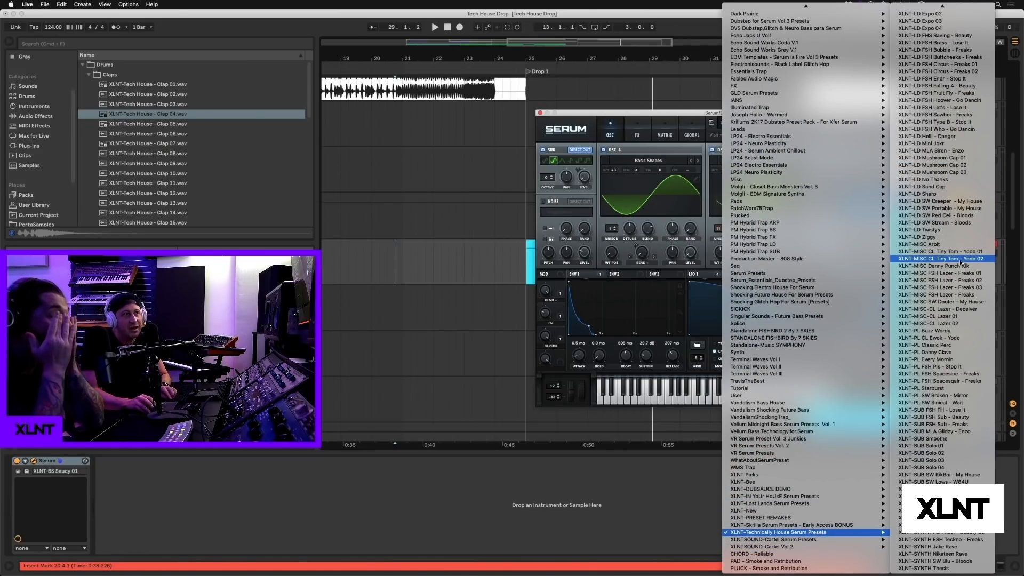
pyautogui.click(954, 452)
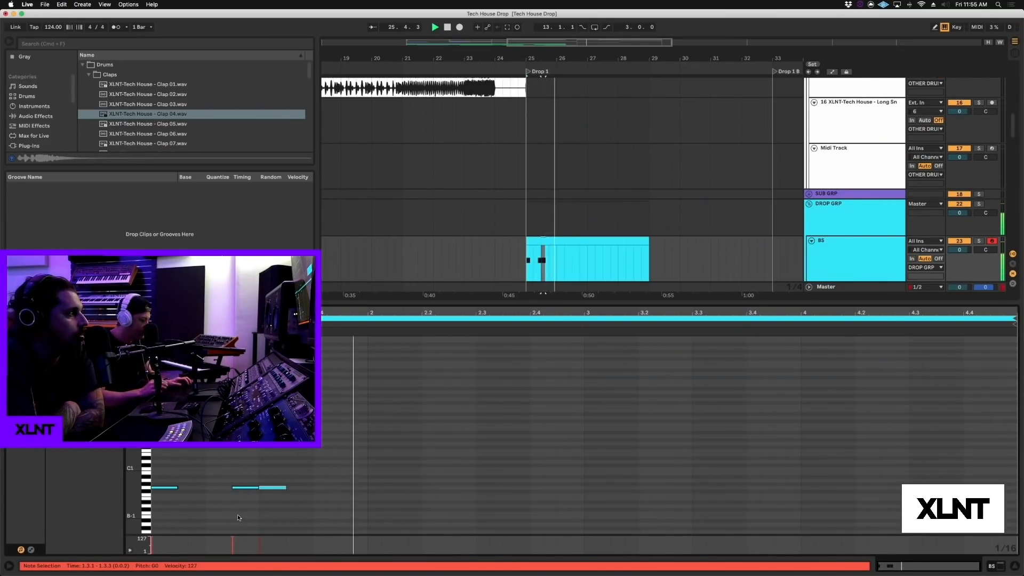
pyautogui.press('Right')
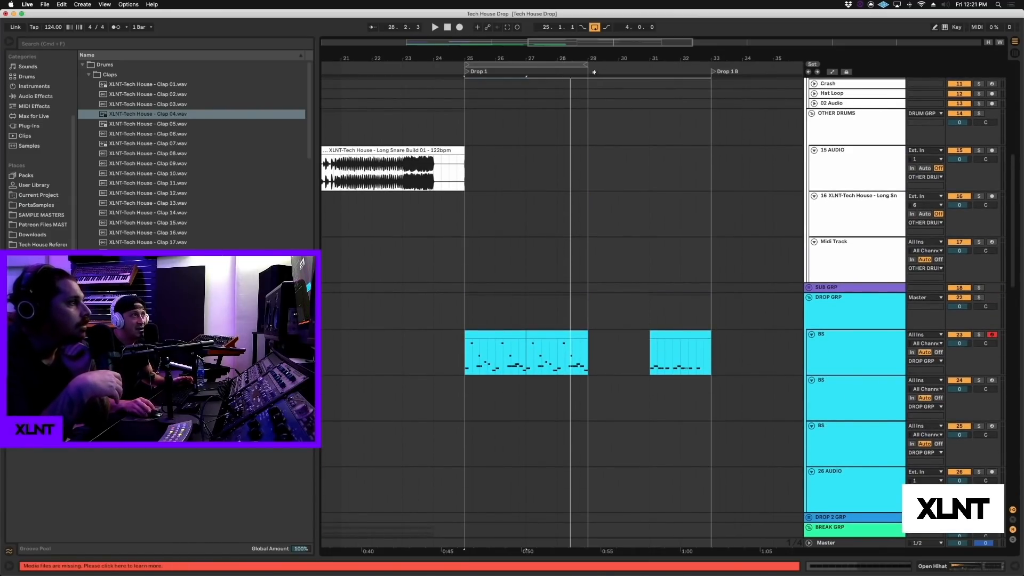
# Step: Move the two-bar BS clip from bar 31 to bar 29, directly after the other bass clips, and play it
pyautogui.moveTo(597, 59); pyautogui.dragTo(600, 172)
pyautogui.hscroll(5, 667, 310)
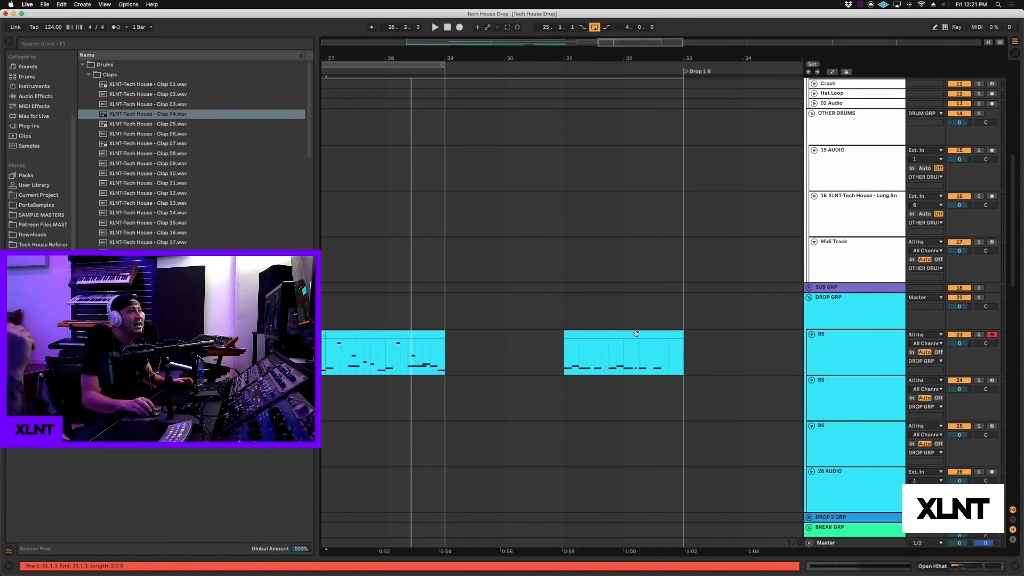
pyautogui.click(649, 345)
pyautogui.hscroll(-4, 734, 343)
pyautogui.moveTo(752, 336); pyautogui.dragTo(636, 345)
pyautogui.press('space')
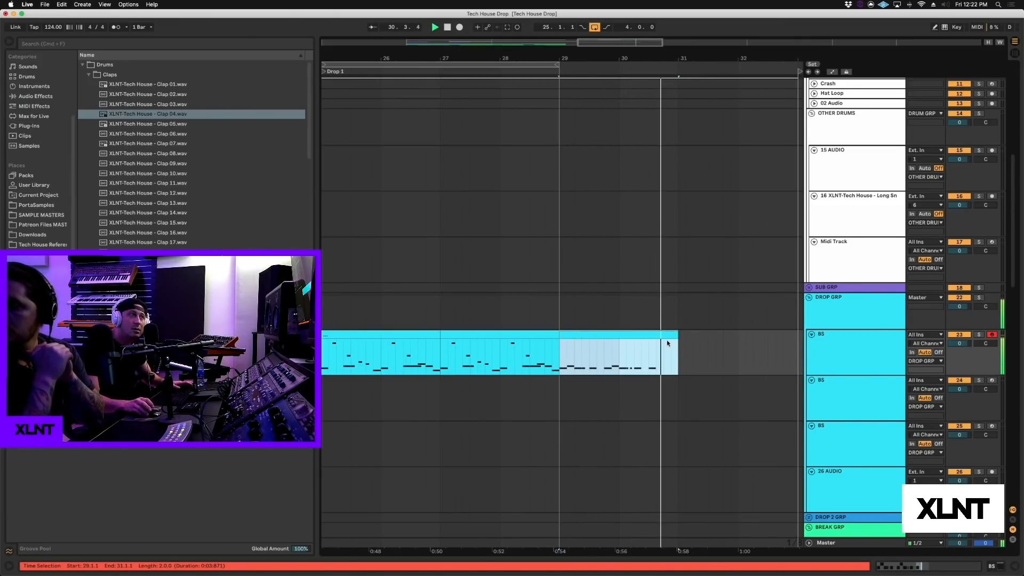
# Step: Open the first BS clip at Drop 1 in the note editor, enlarge the editor and play the bassline from bar 25
pyautogui.hscroll(-2, 667, 341)
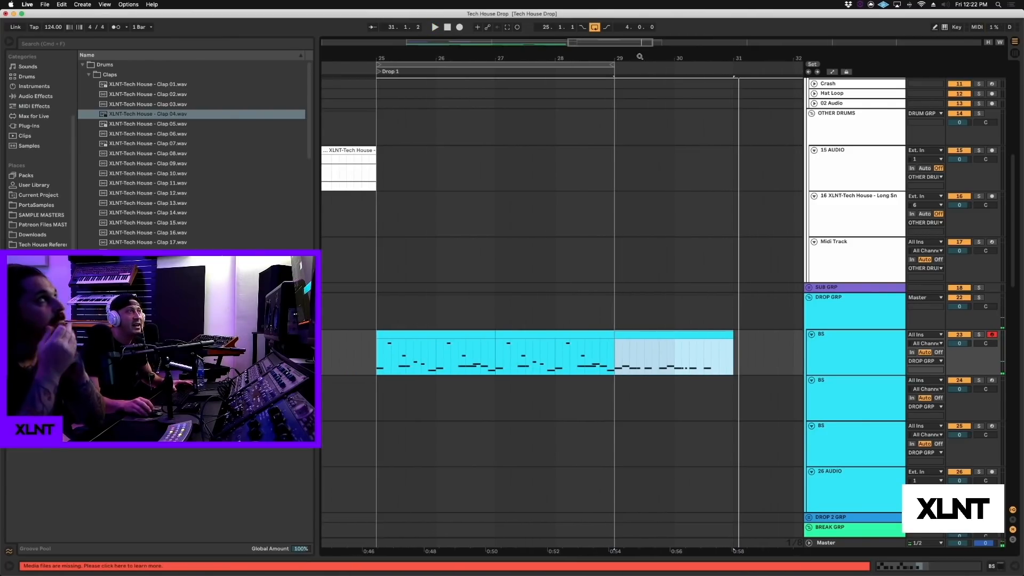
pyautogui.moveTo(640, 56); pyautogui.dragTo(640, 44)
pyautogui.click(478, 335)
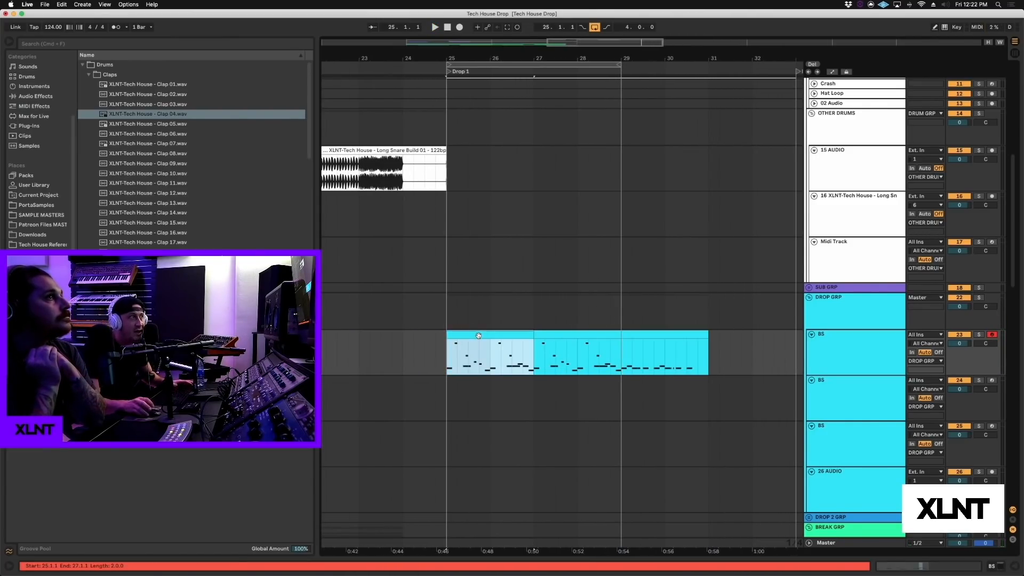
pyautogui.doubleClick(468, 335)
pyautogui.press('space')
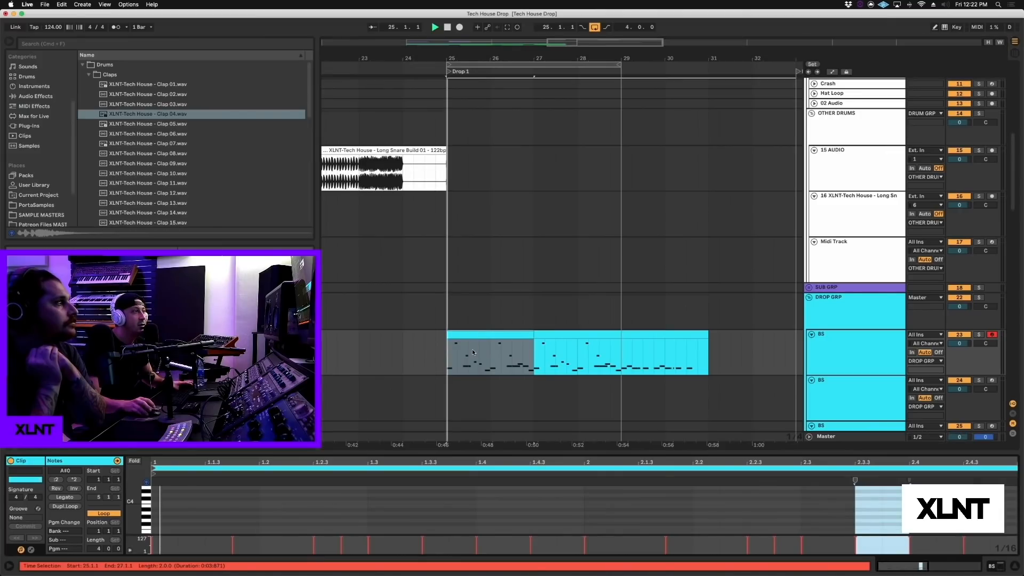
pyautogui.moveTo(539, 452); pyautogui.dragTo(539, 399)
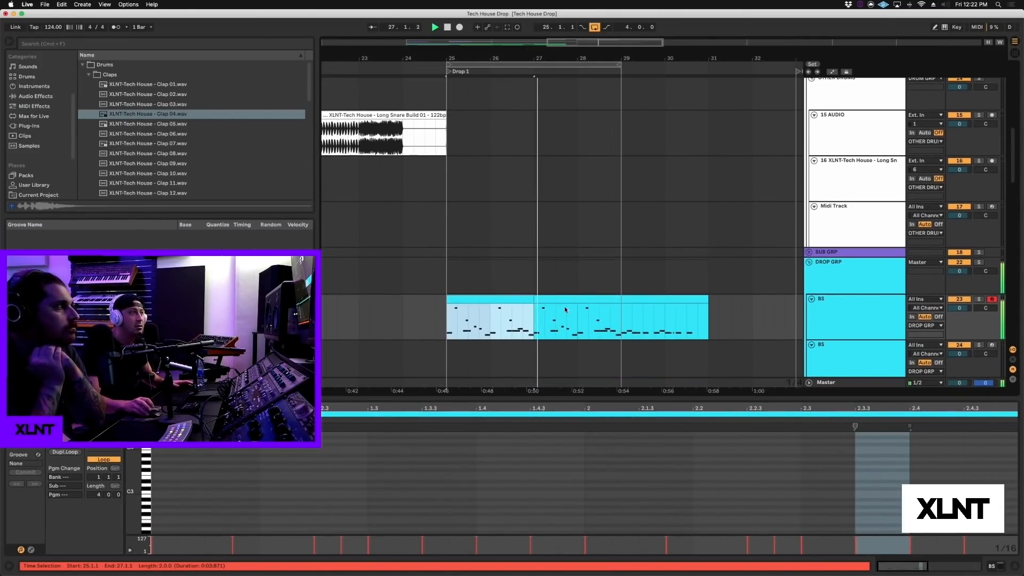
pyautogui.scroll(-2, 570, 301)
pyautogui.press('space')
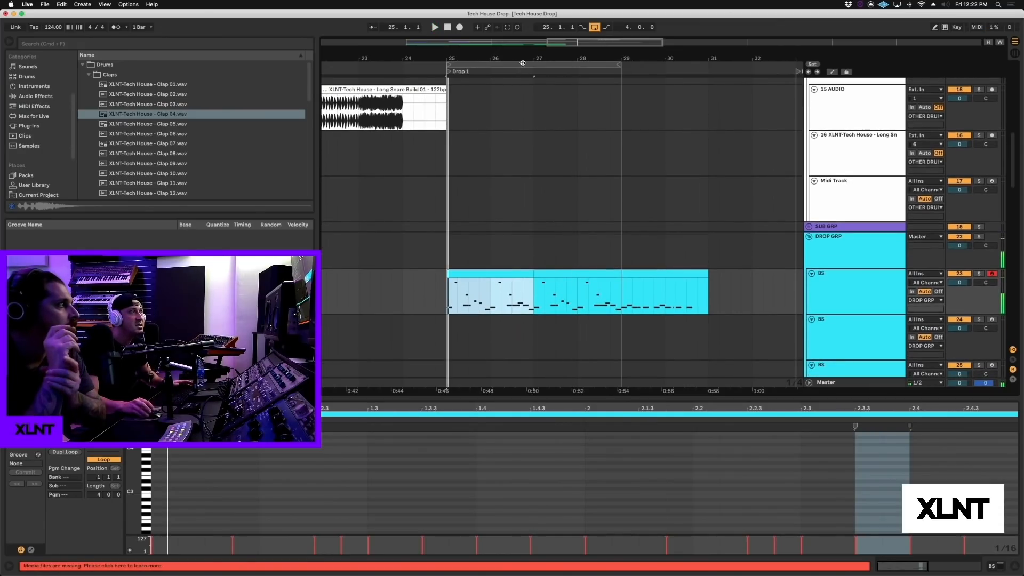
# Step: Look over the arrangement around Drop 1 and the build, down to the FX and vocal tracks
pyautogui.moveTo(520, 63); pyautogui.dragTo(521, 69)
pyautogui.click(605, 302)
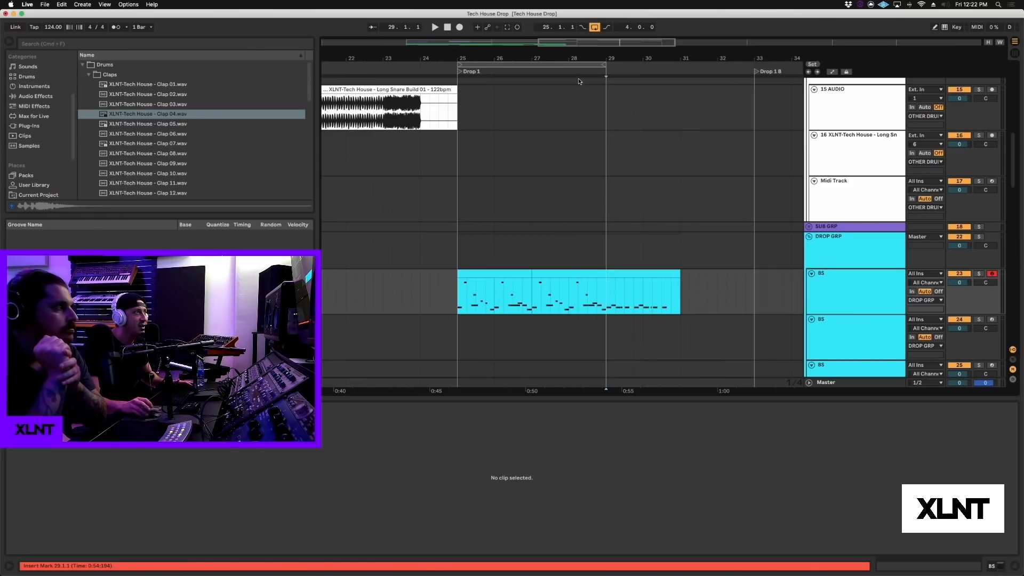
pyautogui.moveTo(560, 57); pyautogui.dragTo(560, 46)
pyautogui.hscroll(-2, 505, 220)
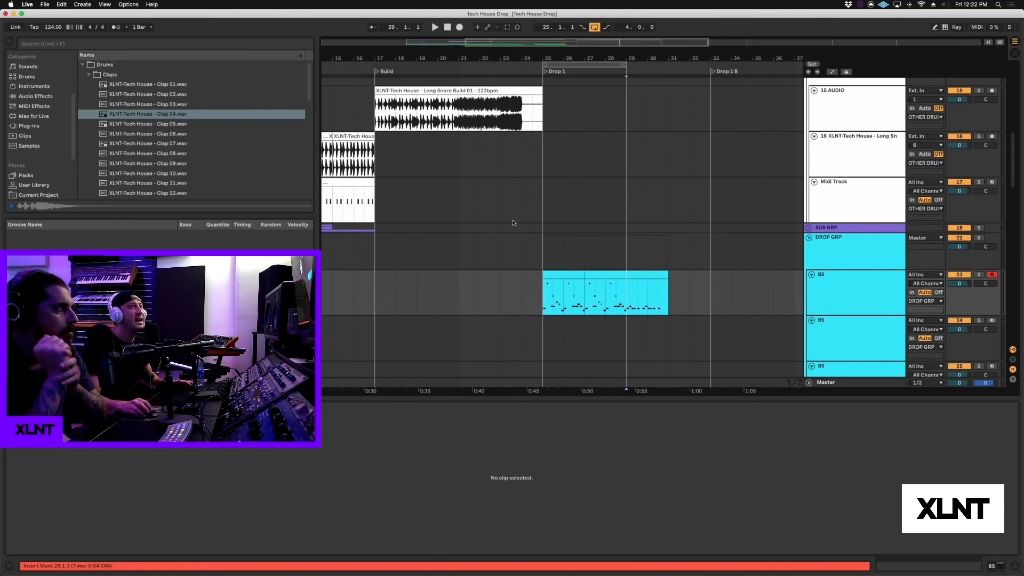
pyautogui.moveTo(423, 56); pyautogui.dragTo(423, 52)
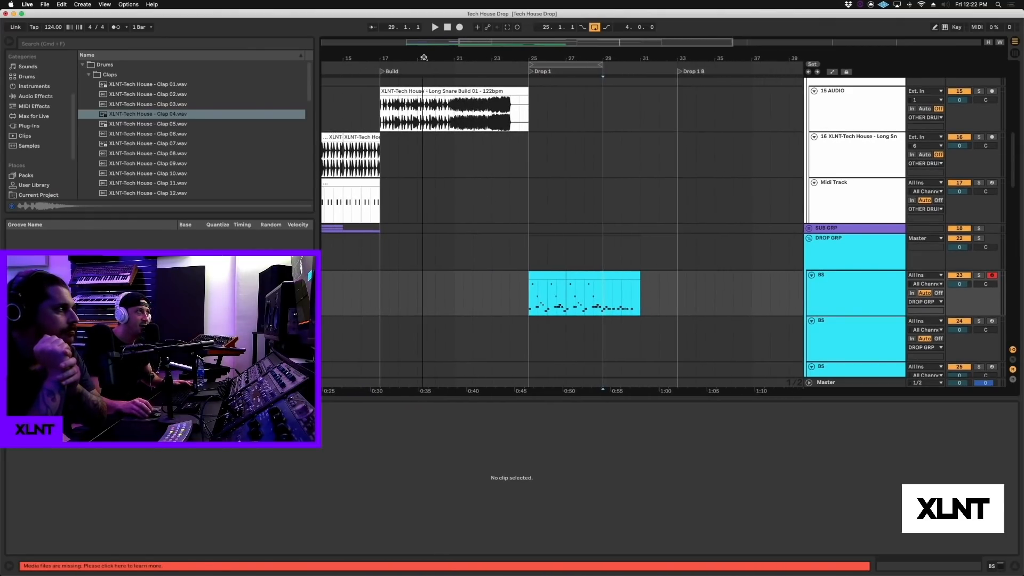
pyautogui.hscroll(-5, 478, 179)
pyautogui.scroll(-10, 478, 179)
pyautogui.scroll(-5, 430, 195)
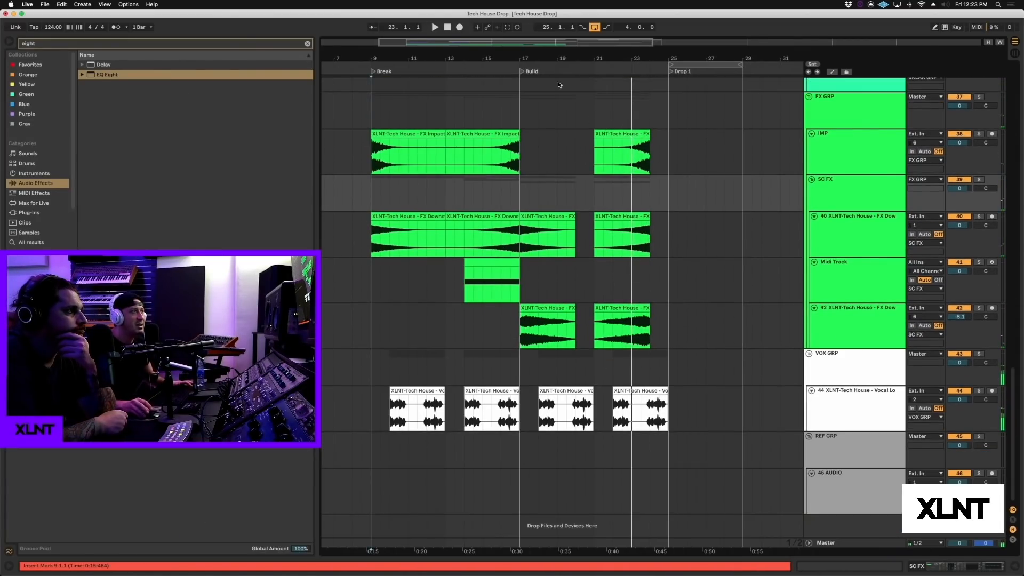
# Step: Split the last Vocal Loop 05 clip in the build after its first phrase and move that phrase to bar 21
pyautogui.moveTo(559, 58); pyautogui.dragTo(558, 80)
pyautogui.click(647, 413)
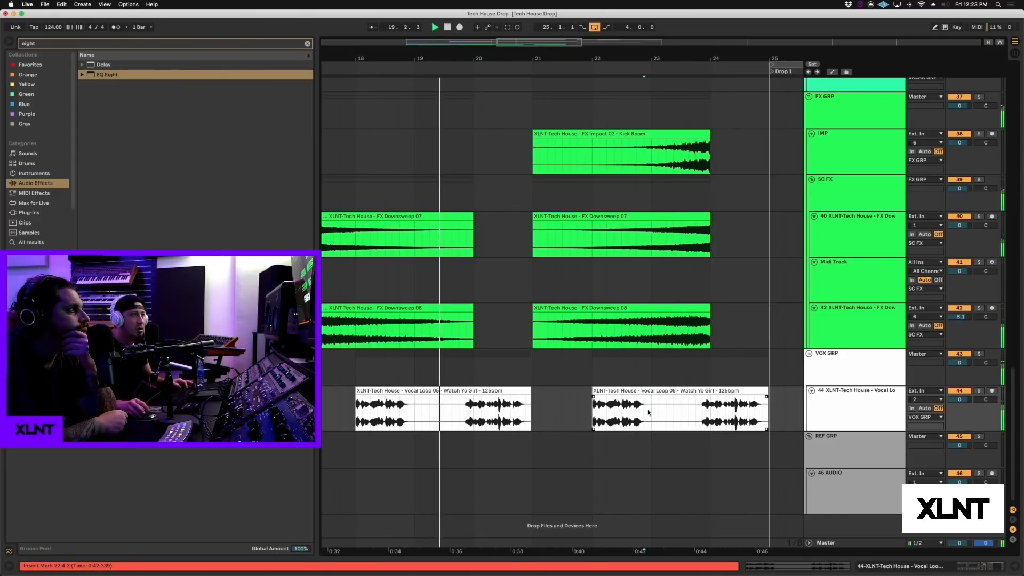
pyautogui.click(652, 411)
pyautogui.scroll(1, 652, 411)
pyautogui.press('super+e')
pyautogui.moveTo(634, 393); pyautogui.dragTo(551, 411)
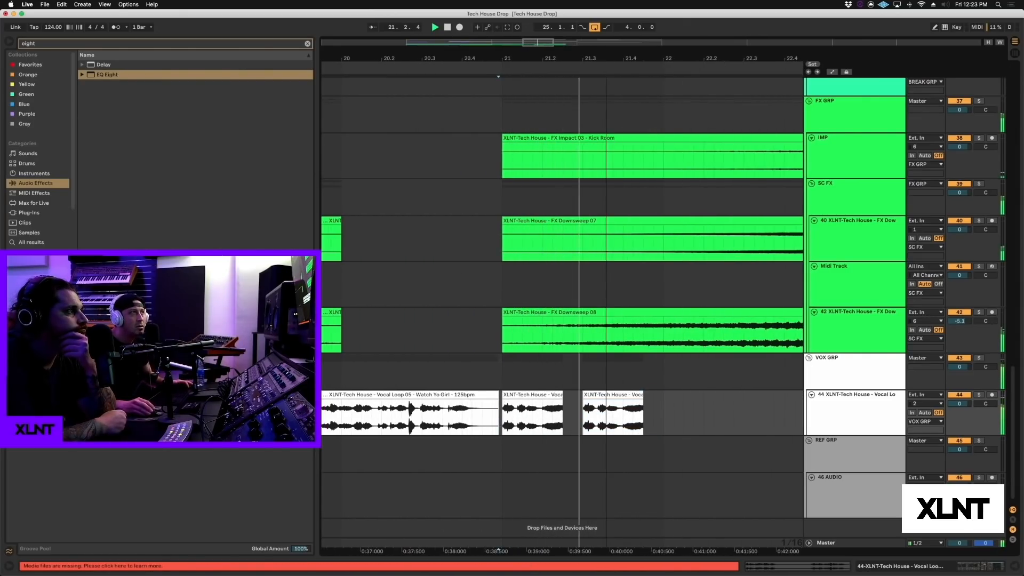
# Step: Repeat the one-beat vocal chop through bar 23, select the closing phrase from bar 24 to 25, and play the build
pyautogui.moveTo(598, 58); pyautogui.dragTo(600, 42)
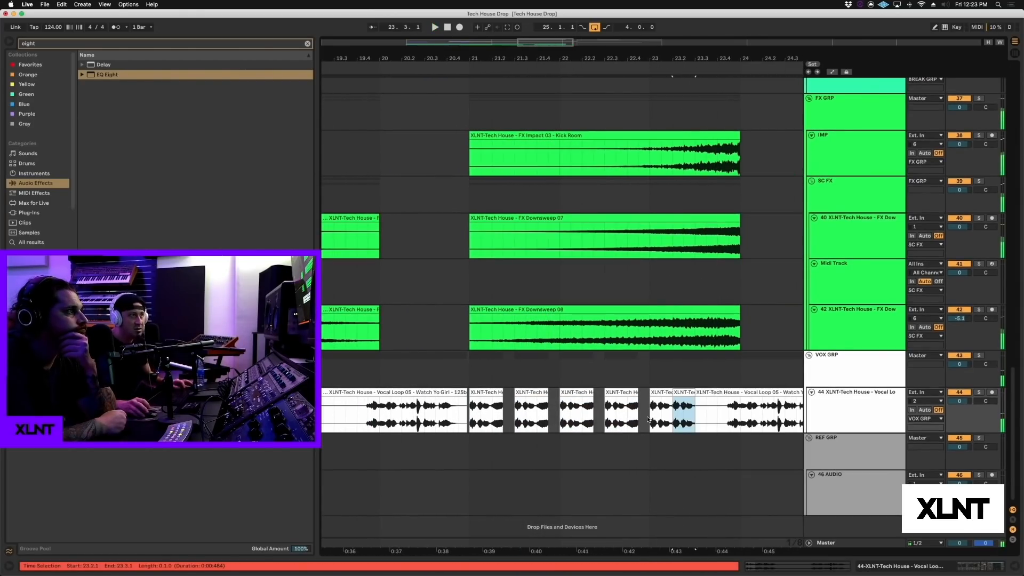
pyautogui.press('super+d')
pyautogui.press('super+d')
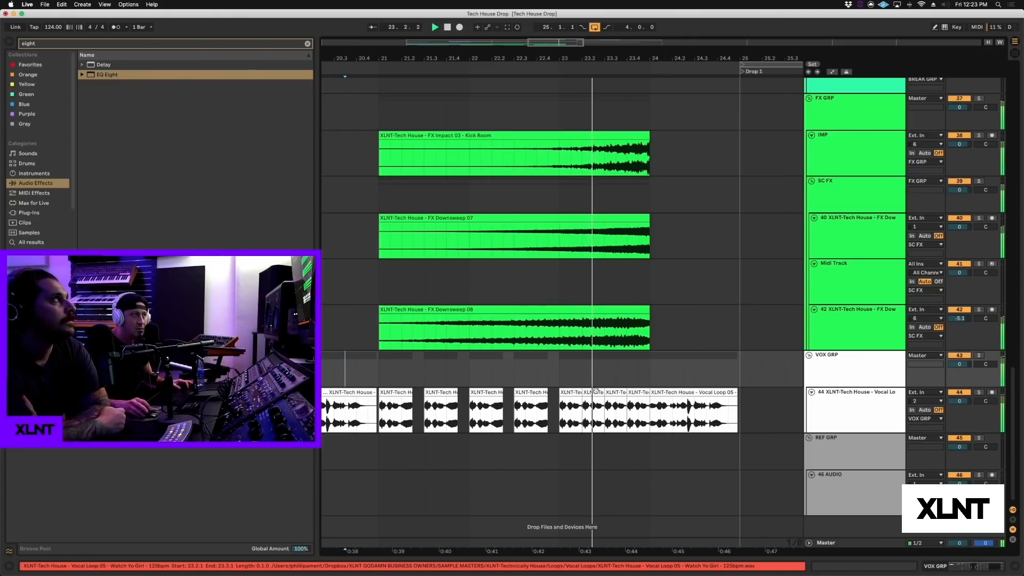
pyautogui.click(642, 393)
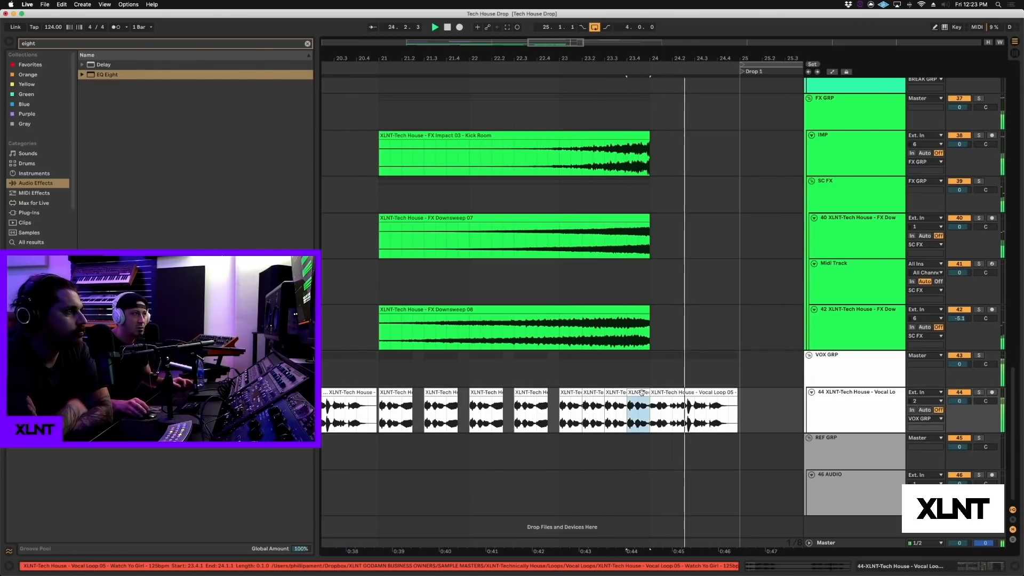
pyautogui.press('super+d')
pyautogui.moveTo(688, 390); pyautogui.dragTo(740, 391)
pyautogui.press('space')
pyautogui.press('space')
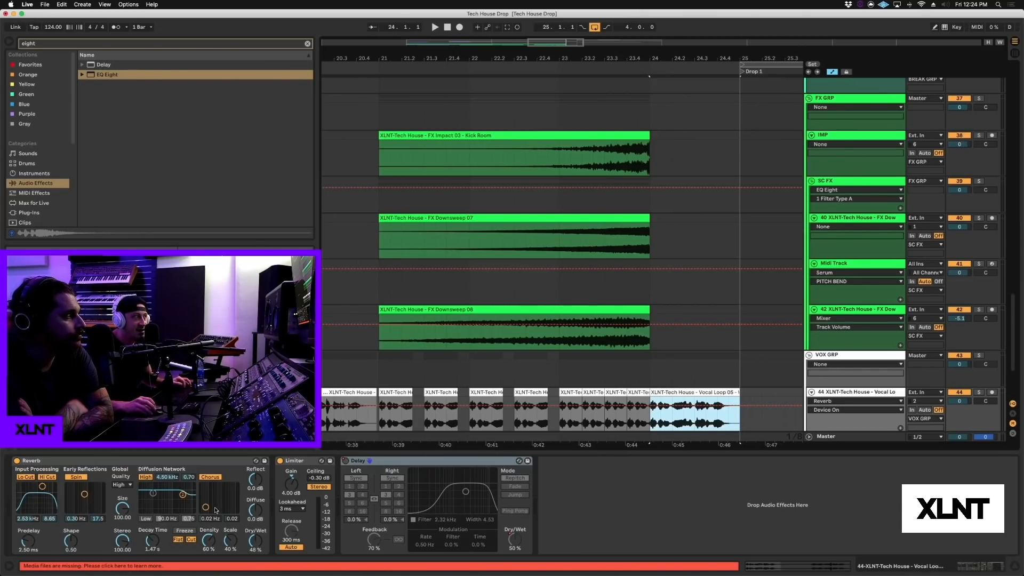
# Step: Automate the vocal track's Reverb Dry/Wet to ramp up from bar 21 to bar 24 and play the build
pyautogui.click(280, 461)
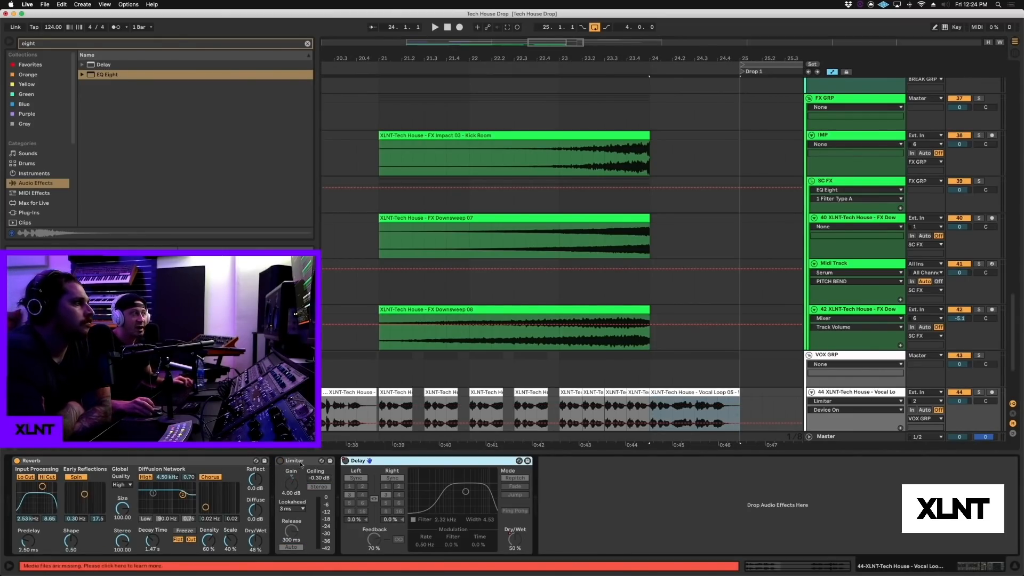
pyautogui.click(279, 461)
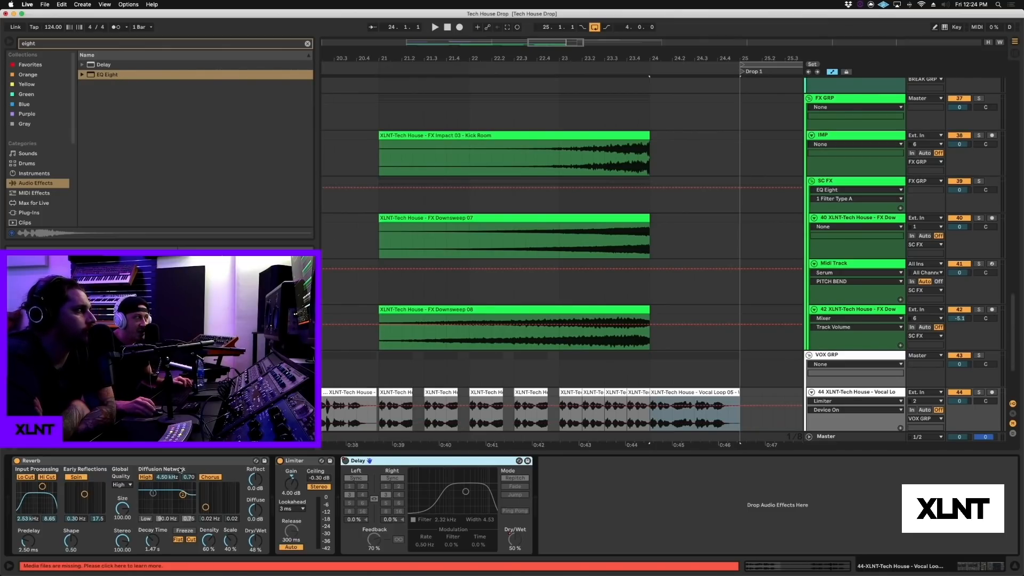
pyautogui.rightClick(18, 462)
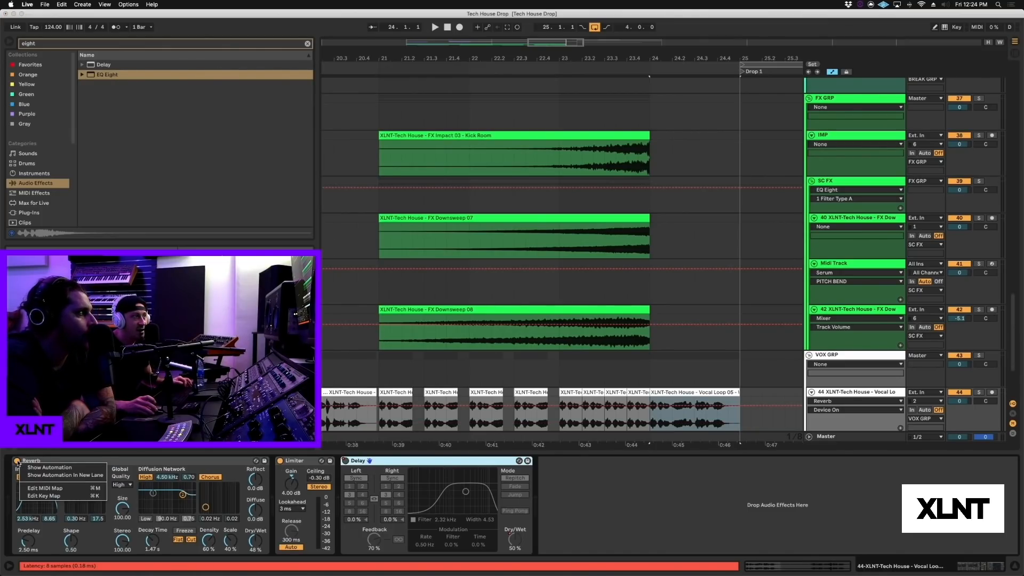
pyautogui.click(659, 435)
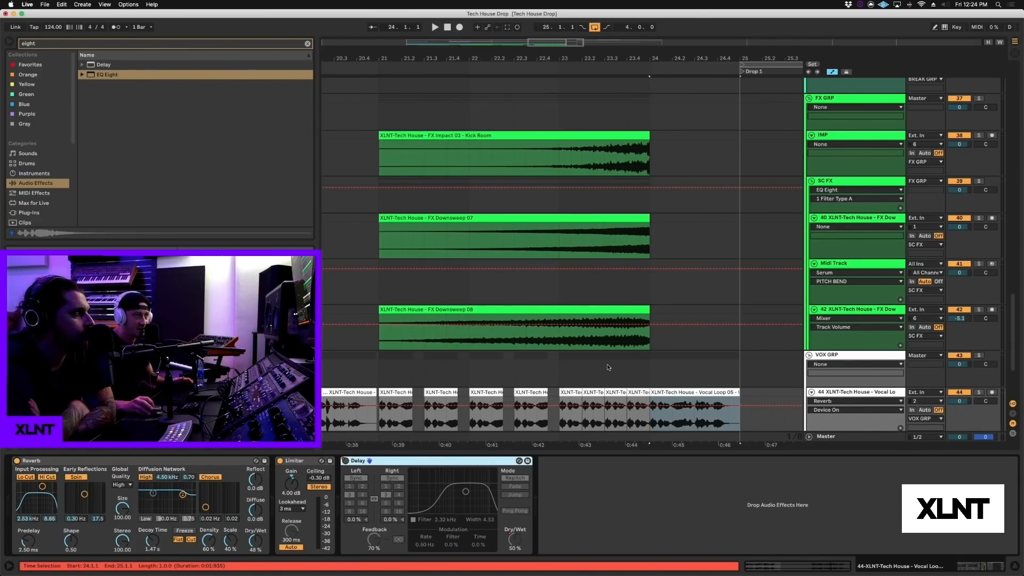
pyautogui.press('space')
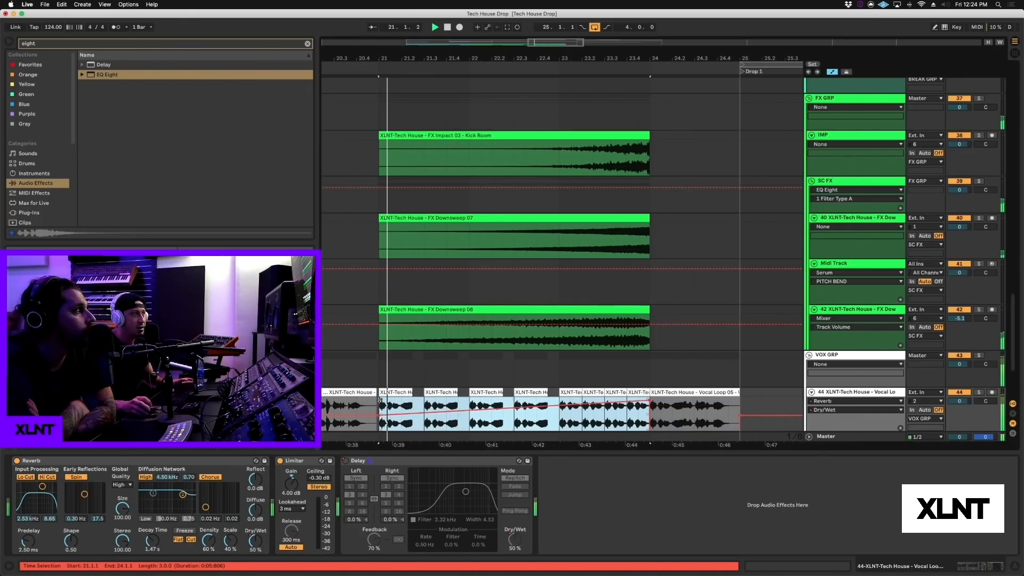
# Step: Play the build from bar 17 into Drop 1 and examine the vocal chops, FX and drum tracks
pyautogui.moveTo(639, 454); pyautogui.dragTo(639, 496)
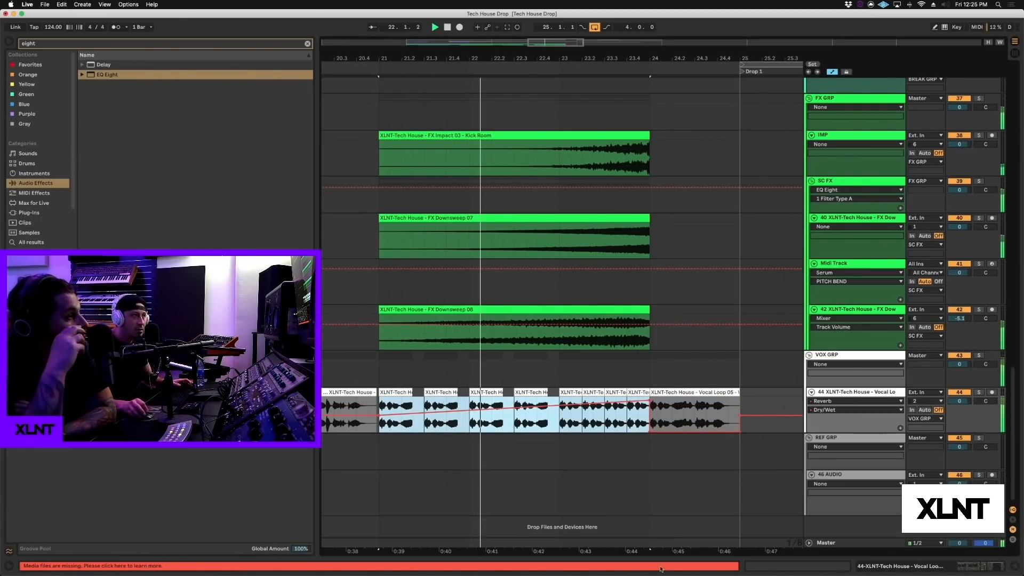
pyautogui.moveTo(563, 55); pyautogui.dragTo(563, 41)
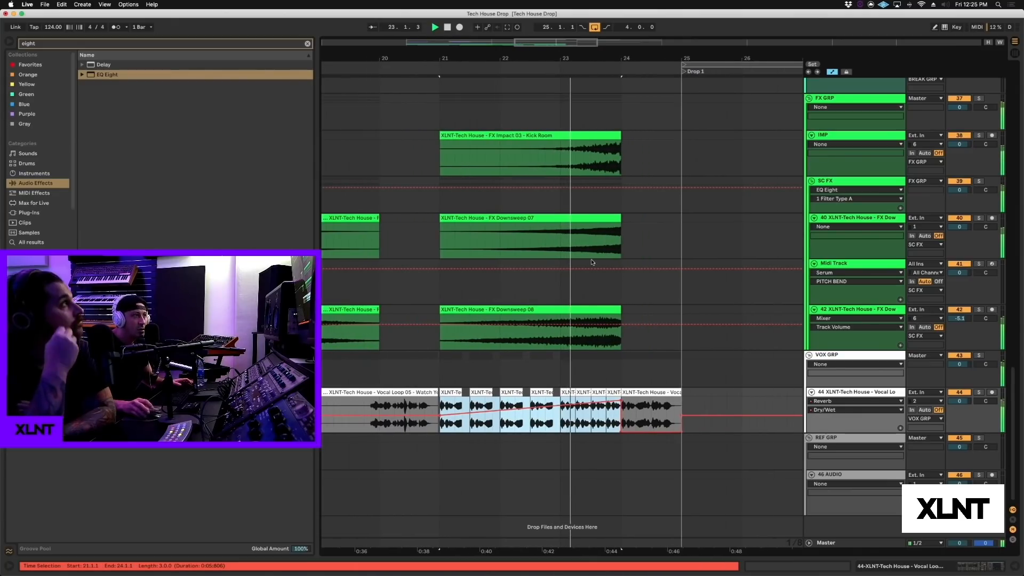
pyautogui.hscroll(2, 603, 368)
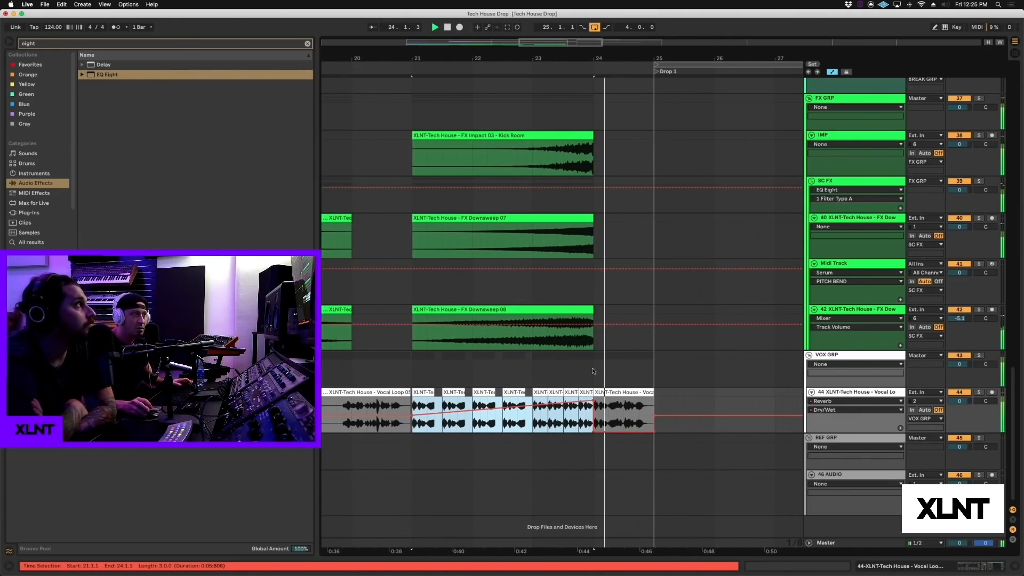
pyautogui.moveTo(619, 58); pyautogui.dragTo(616, 44)
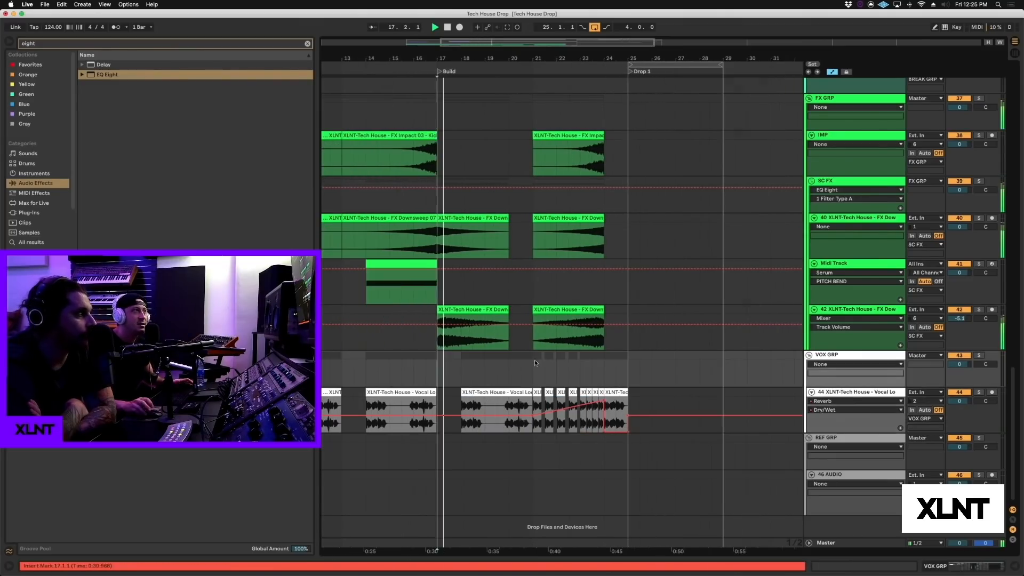
pyautogui.moveTo(479, 58); pyautogui.dragTo(479, 74)
pyautogui.scroll(2, 418, 380)
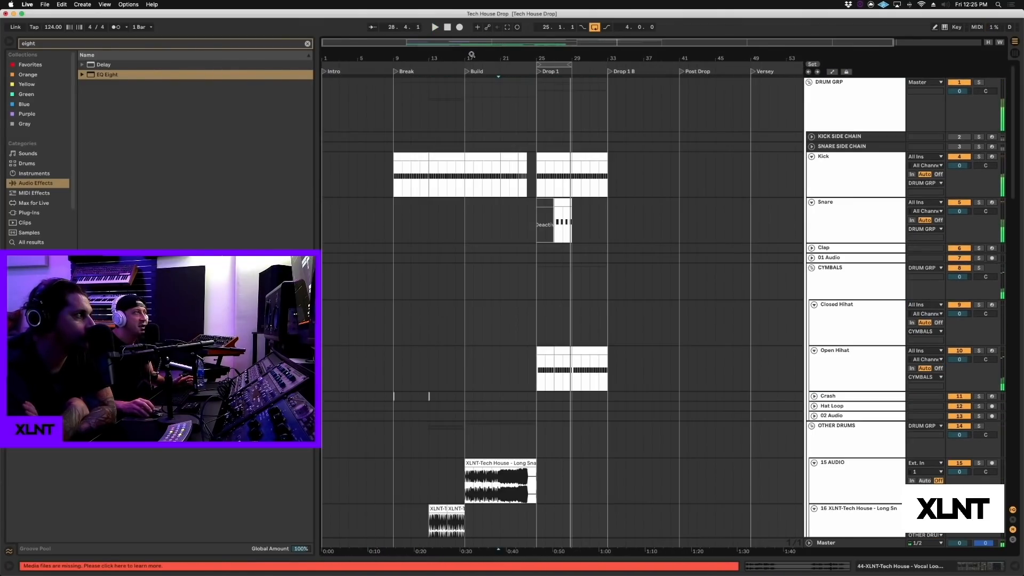
pyautogui.moveTo(471, 55); pyautogui.dragTo(468, 50)
pyautogui.hscroll(1, 435, 111)
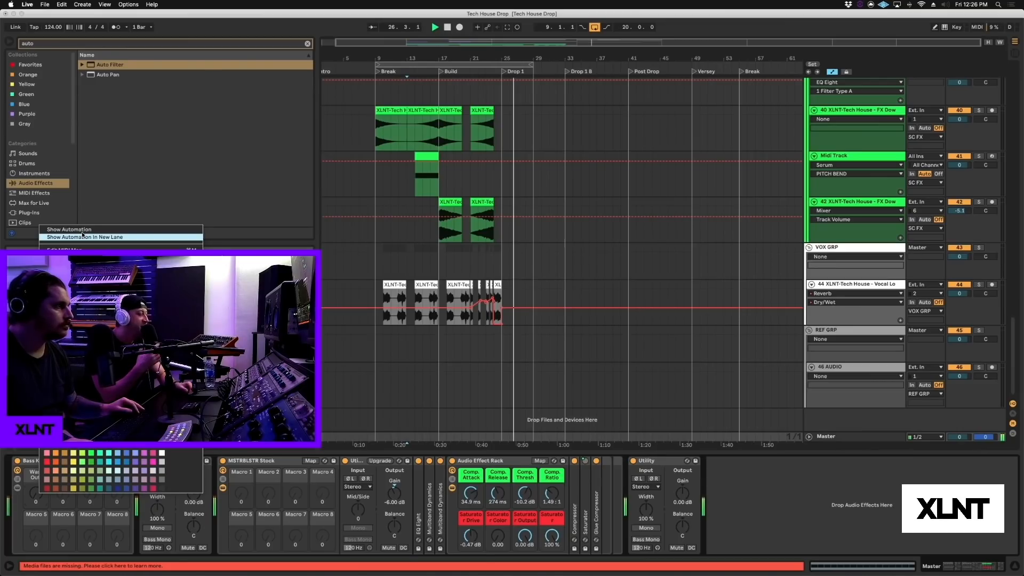
# Step: Automate the Master's Wash Out! macro to ramp up from bar 17 and drop back to 0 at bar 24
pyautogui.scroll(-3, 479, 398)
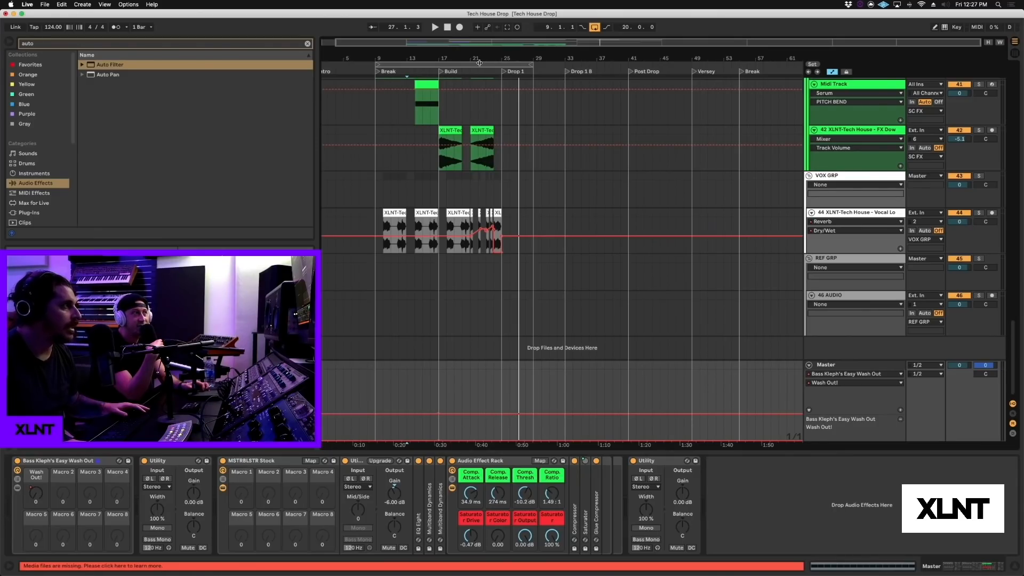
pyautogui.moveTo(482, 61); pyautogui.dragTo(562, 407)
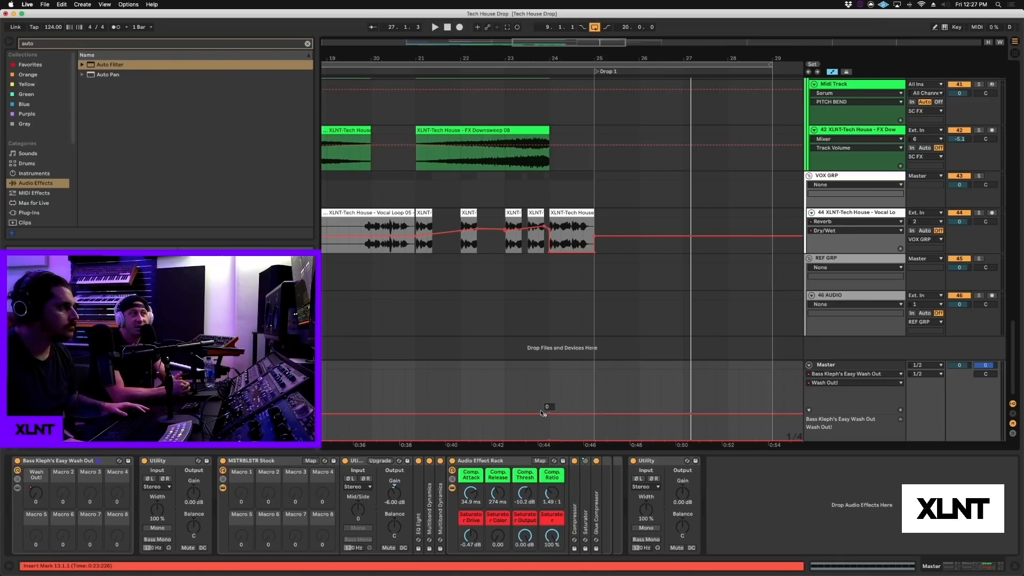
pyautogui.moveTo(538, 414); pyautogui.dragTo(549, 392)
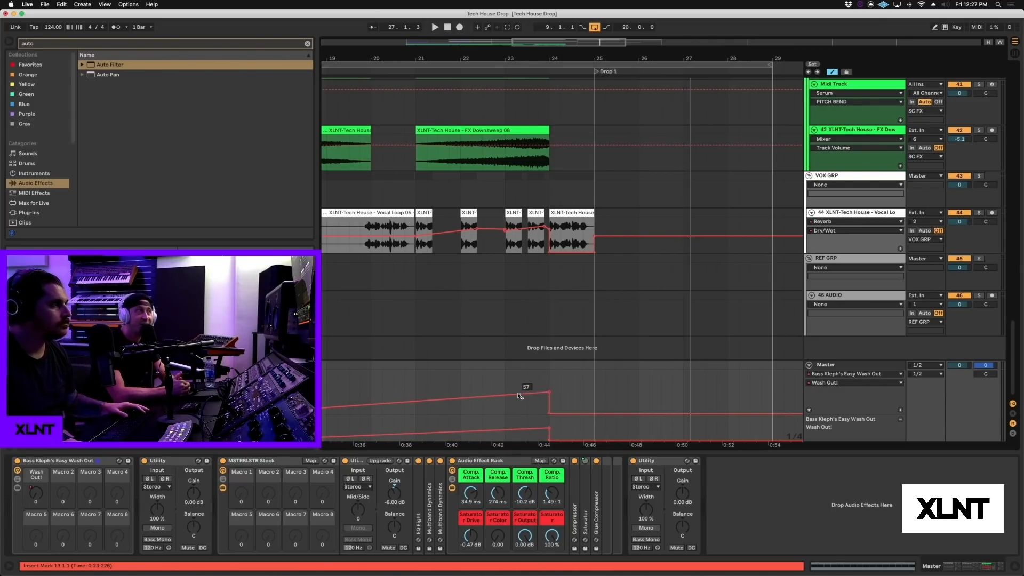
pyautogui.hscroll(-5, 523, 382)
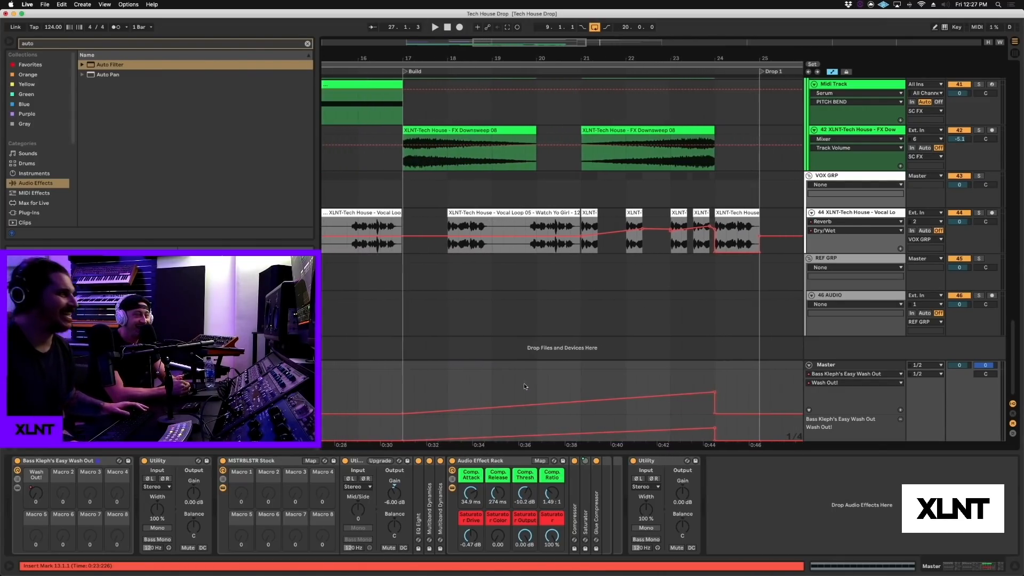
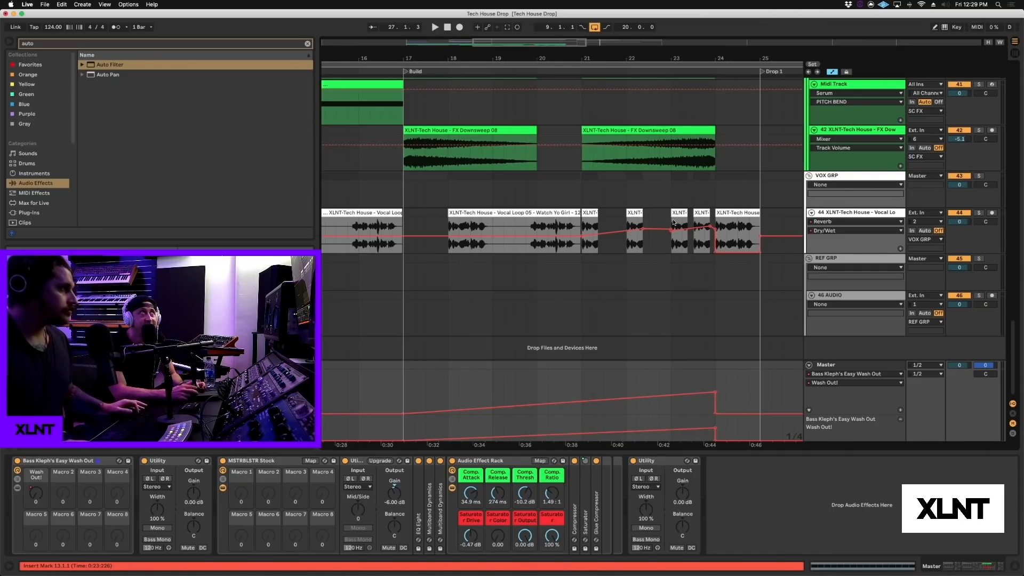
# Step: Slightly lower the end point of the Master's Wash Out! ramp at bar 24
pyautogui.moveTo(768, 56); pyautogui.dragTo(768, 70)
pyautogui.scroll(3, 555, 209)
pyautogui.hscroll(-1, 553, 209)
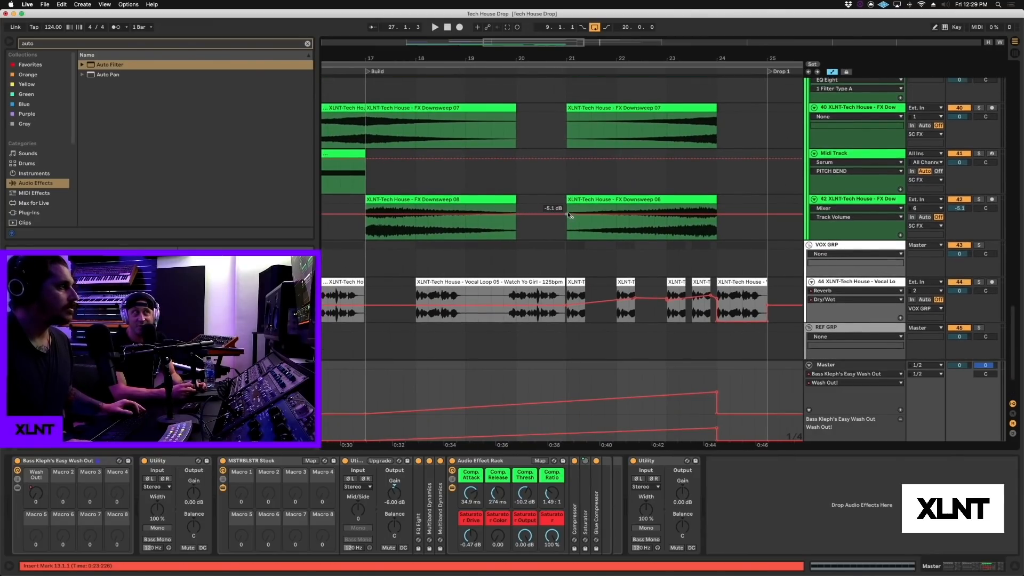
pyautogui.scroll(-3, 557, 209)
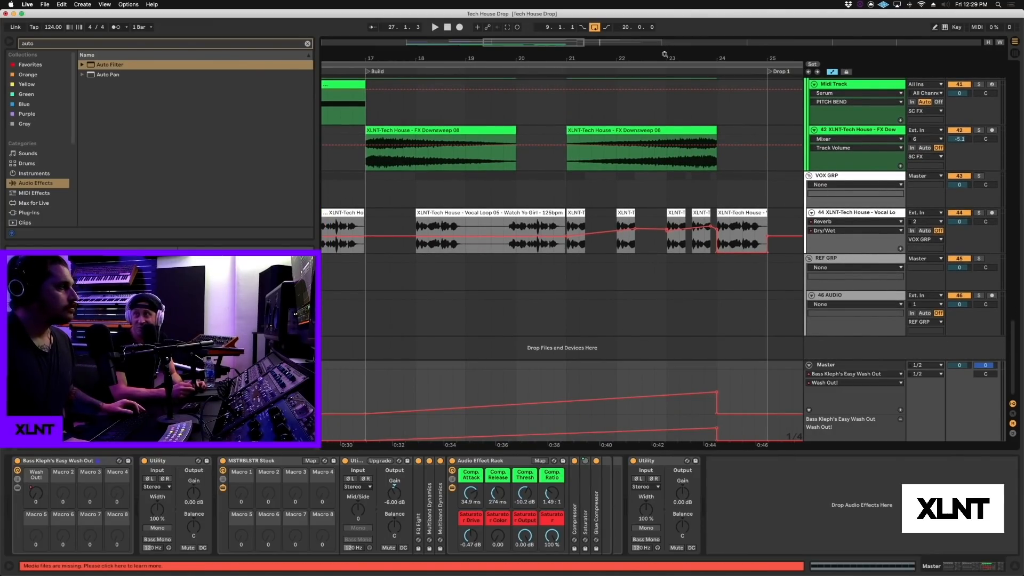
pyautogui.moveTo(665, 58); pyautogui.dragTo(665, 54)
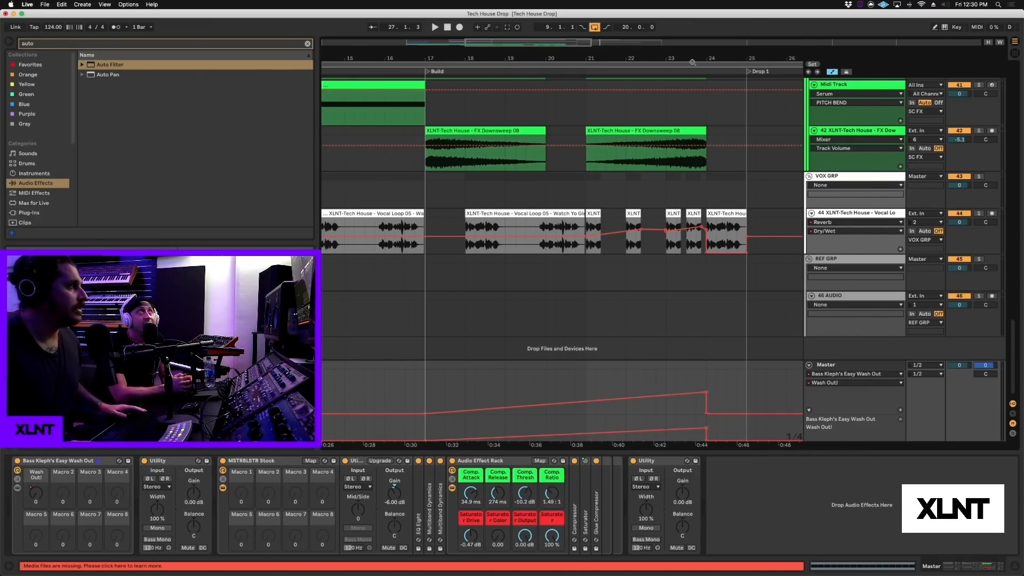
pyautogui.moveTo(694, 60); pyautogui.dragTo(695, 55)
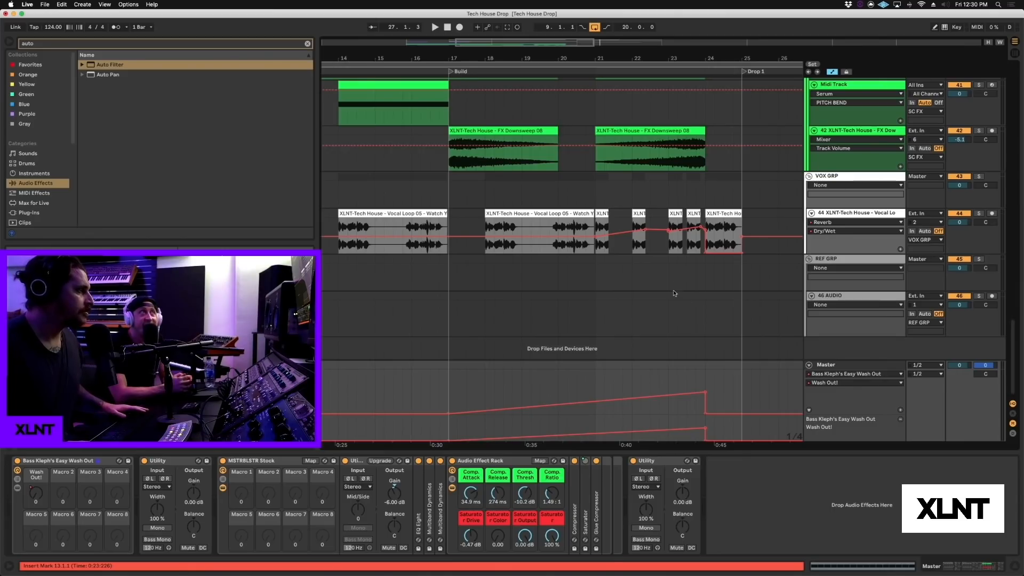
pyautogui.click(595, 407)
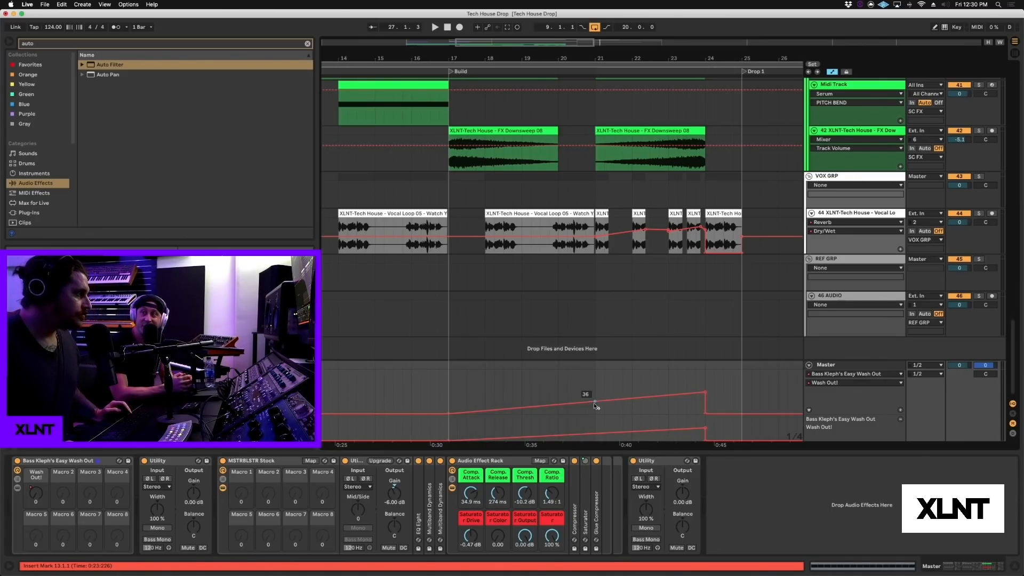
pyautogui.moveTo(705, 393); pyautogui.dragTo(705, 395)
pyautogui.click(663, 72)
pyautogui.moveTo(665, 58); pyautogui.dragTo(664, 50)
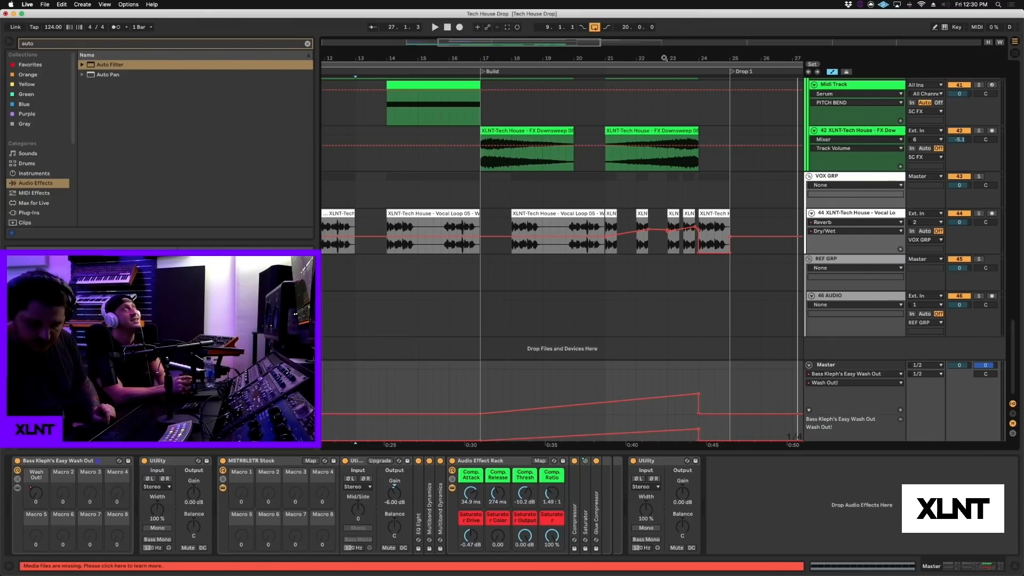
pyautogui.hscroll(-1, 550, 236)
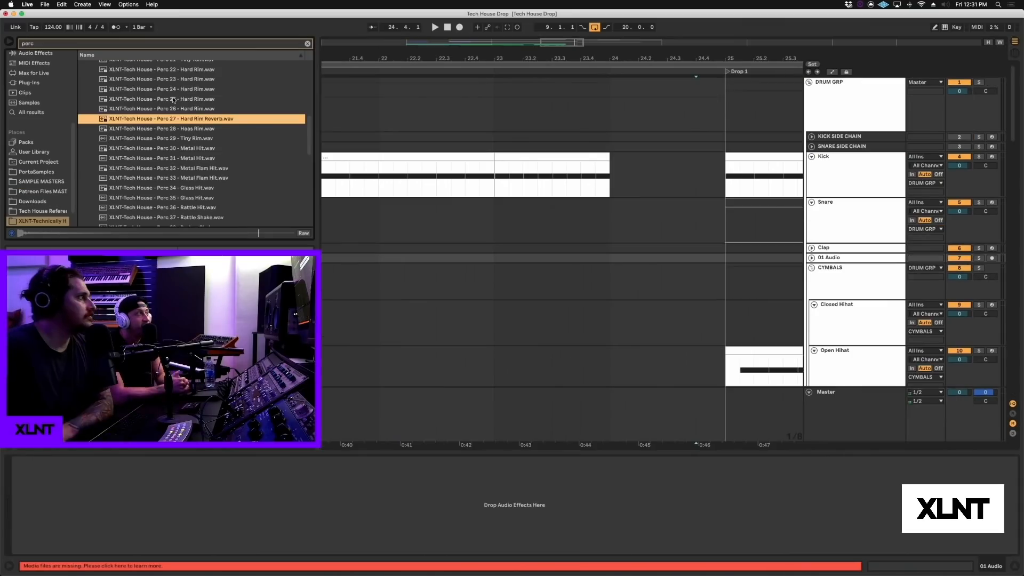
# Step: Place the Perc 27 - Hard Rim Reverb sample on the 01 Audio track just before Drop 1 and play from bar 24
pyautogui.click(174, 115)
pyautogui.moveTo(174, 118); pyautogui.dragTo(710, 258)
pyautogui.click(587, 254)
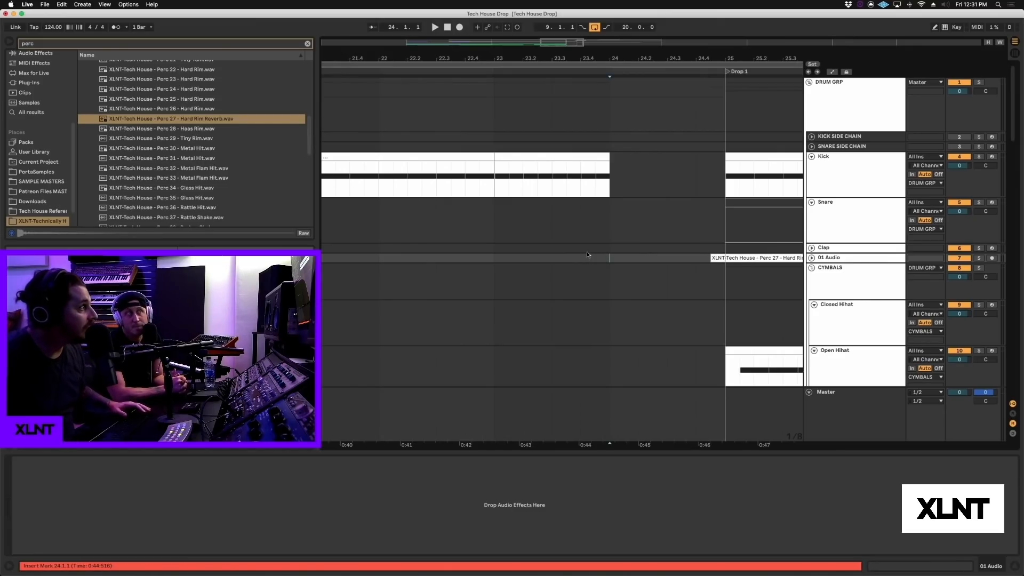
pyautogui.press('space')
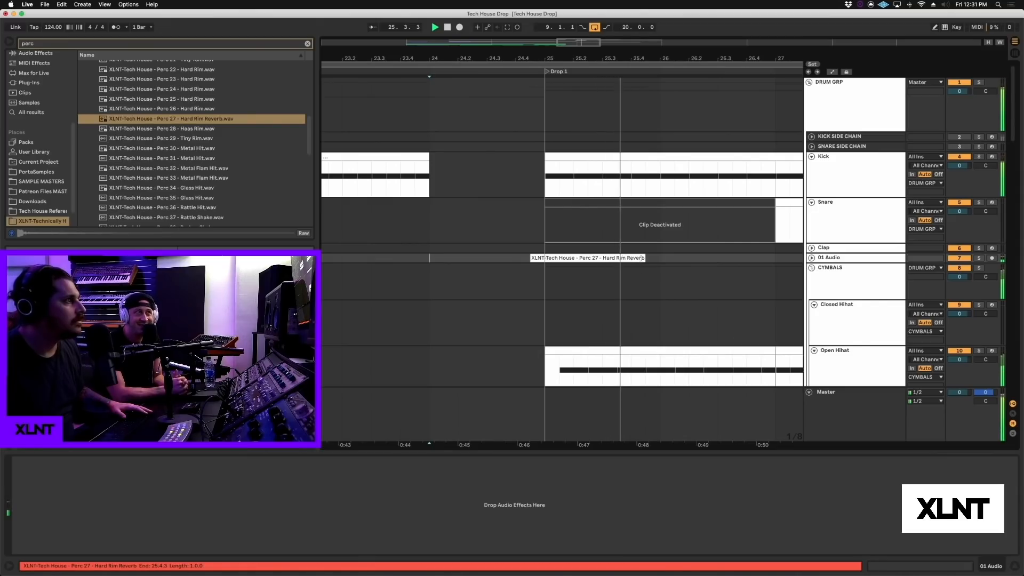
pyautogui.press('space')
pyautogui.press('space')
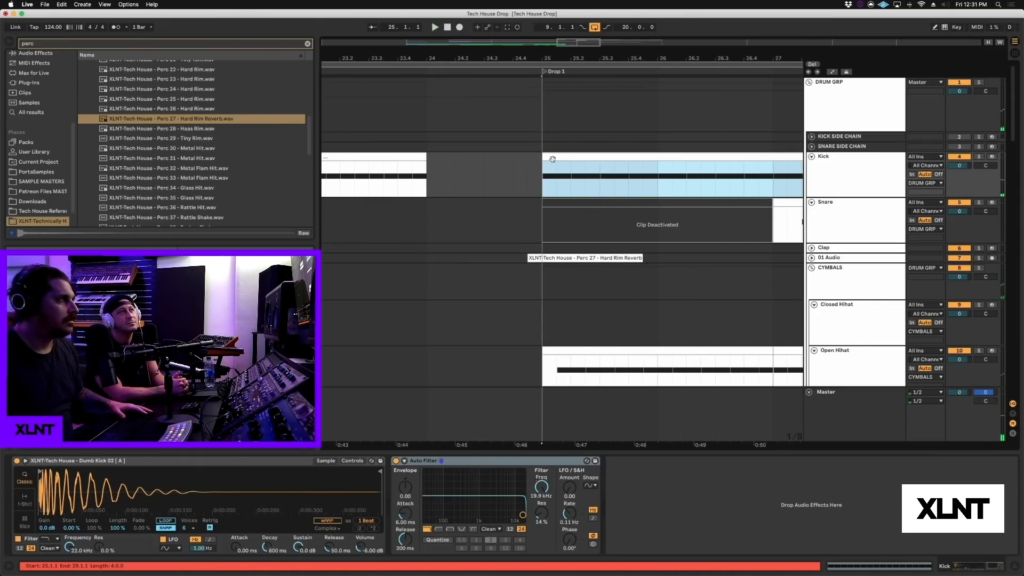
# Step: Trim the start of Drop 1's Kick clip from bar 25 to bar 27 and play the transition into the drop
pyautogui.moveTo(543, 157); pyautogui.dragTo(773, 157)
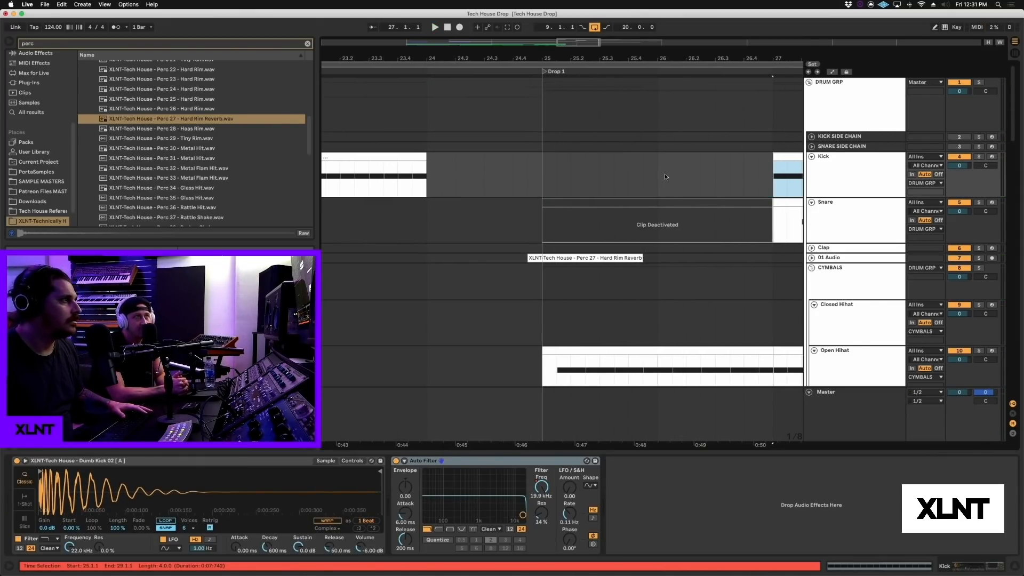
pyautogui.click(540, 171)
pyautogui.press('space')
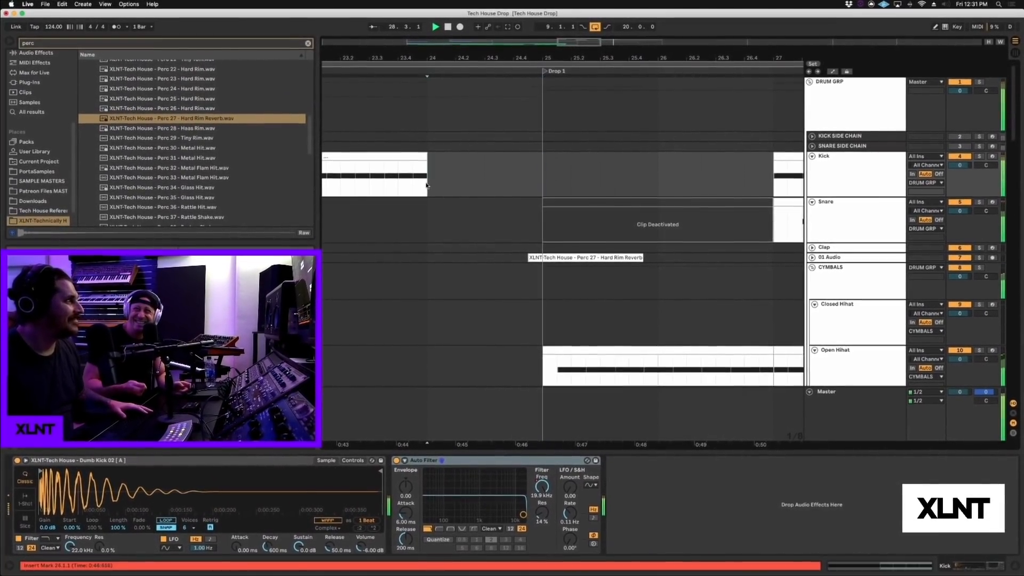
pyautogui.click(426, 183)
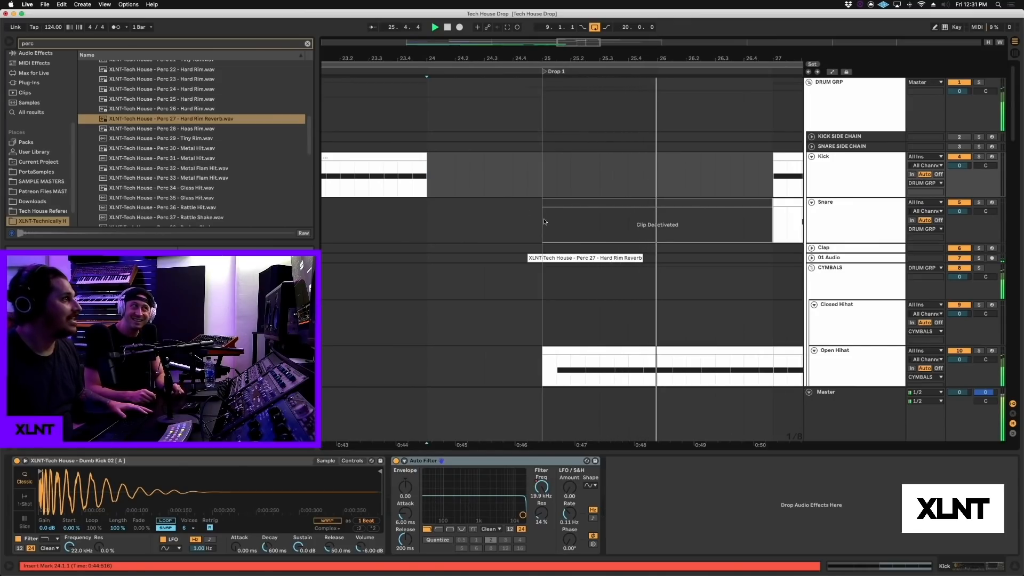
pyautogui.click(543, 196)
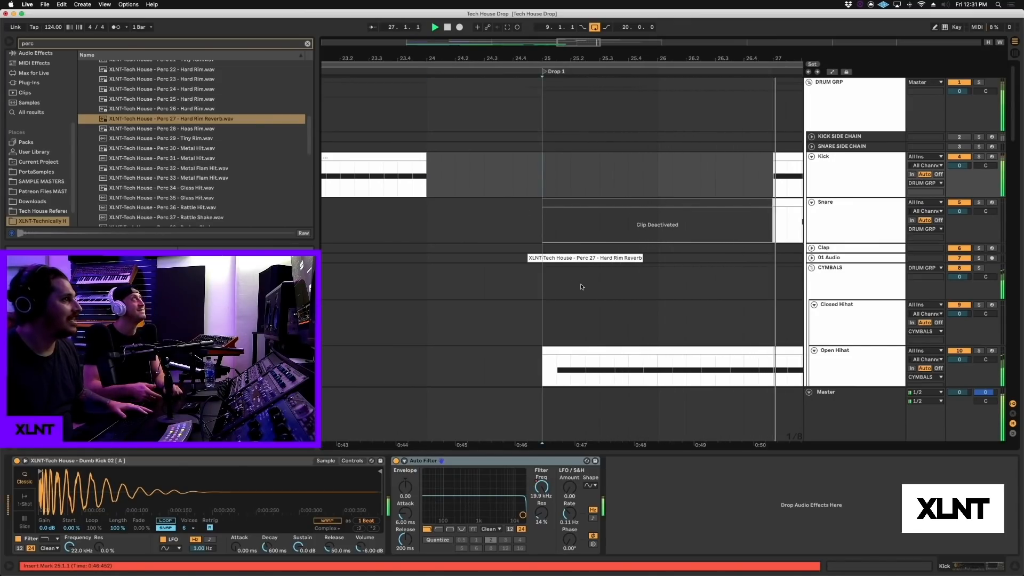
# Step: Clear the sample search and open the pack's Misc. Modular FX folder, with the SC FX tracks in view
pyautogui.scroll(-10, 580, 286)
pyautogui.scroll(-2, 582, 287)
pyautogui.scroll(-10, 582, 287)
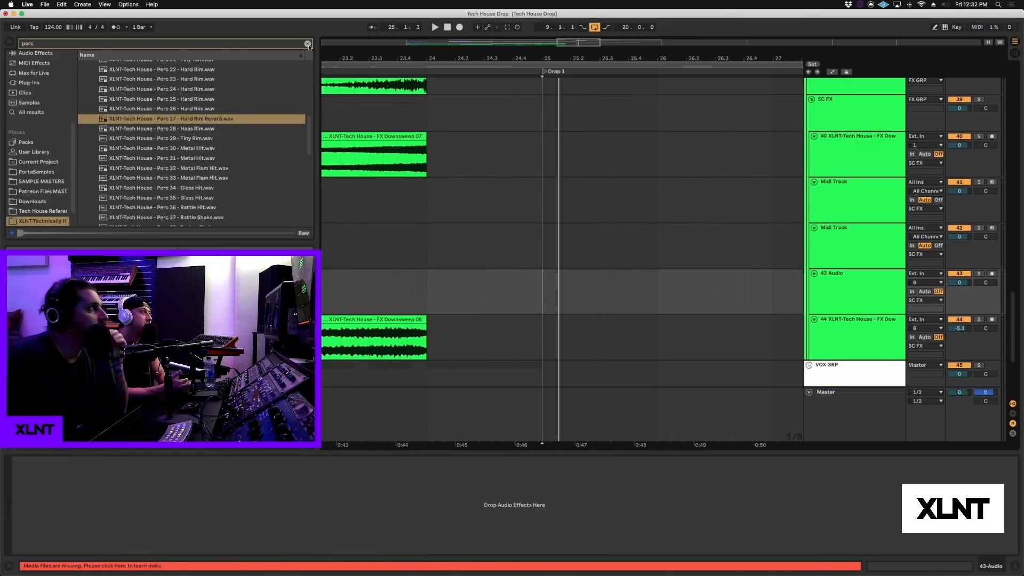
pyautogui.click(308, 44)
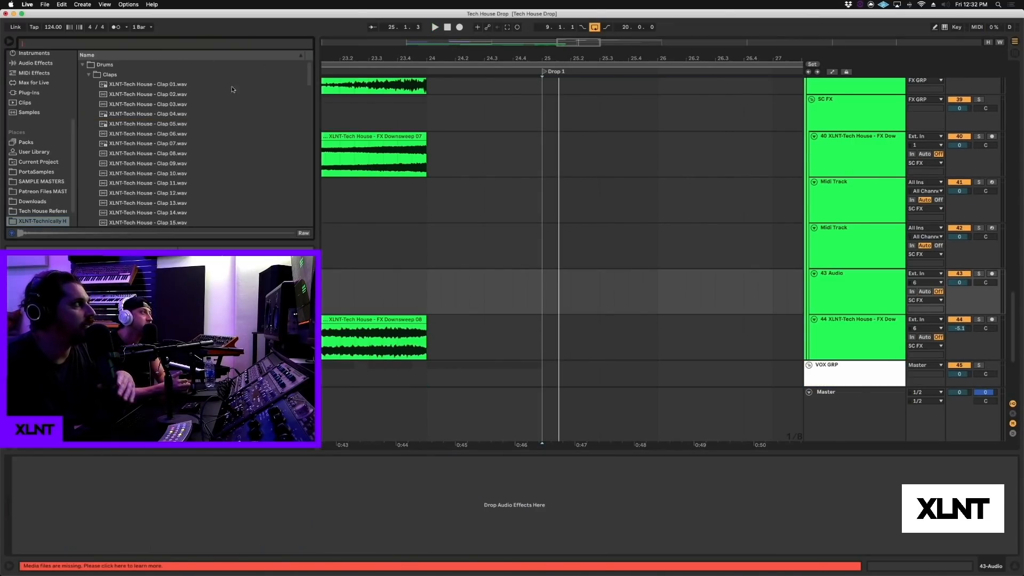
pyautogui.click(88, 76)
pyautogui.click(88, 104)
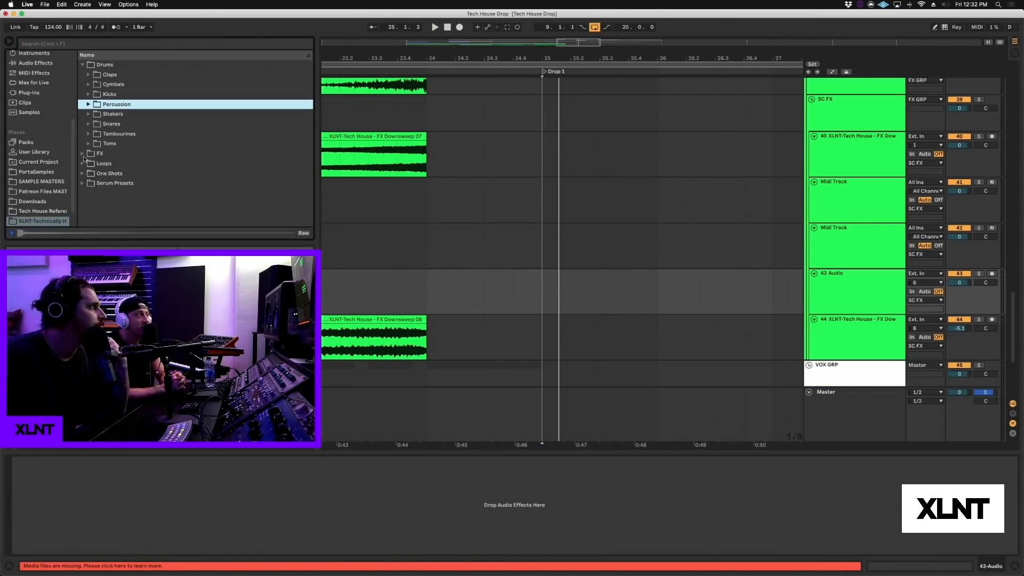
pyautogui.click(83, 154)
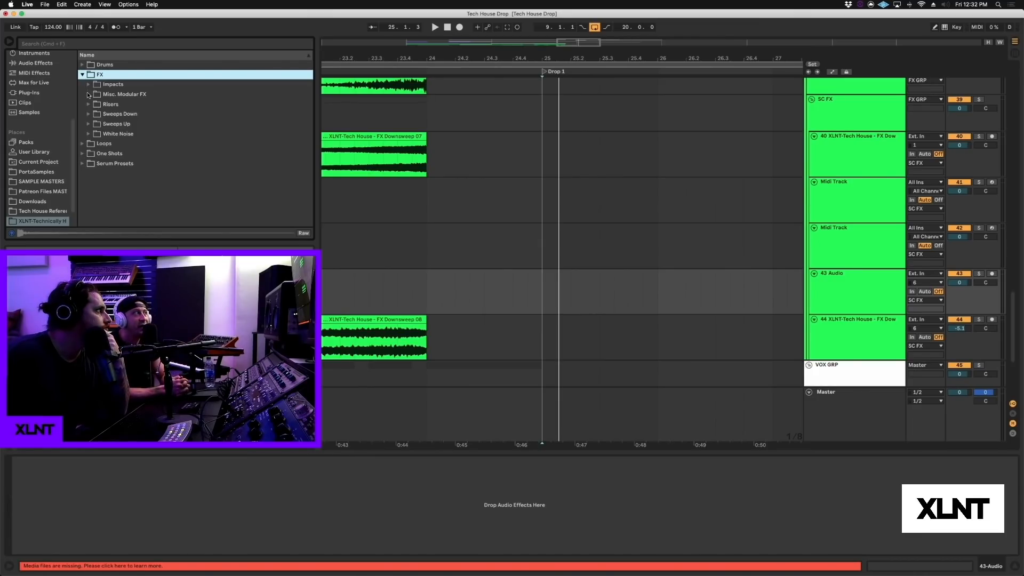
pyautogui.click(89, 93)
# Step: Audition the Misc Modular samples, place FX Misc Modular 03 on the 43 Audio track at bar 25, and play it
pyautogui.click(133, 106)
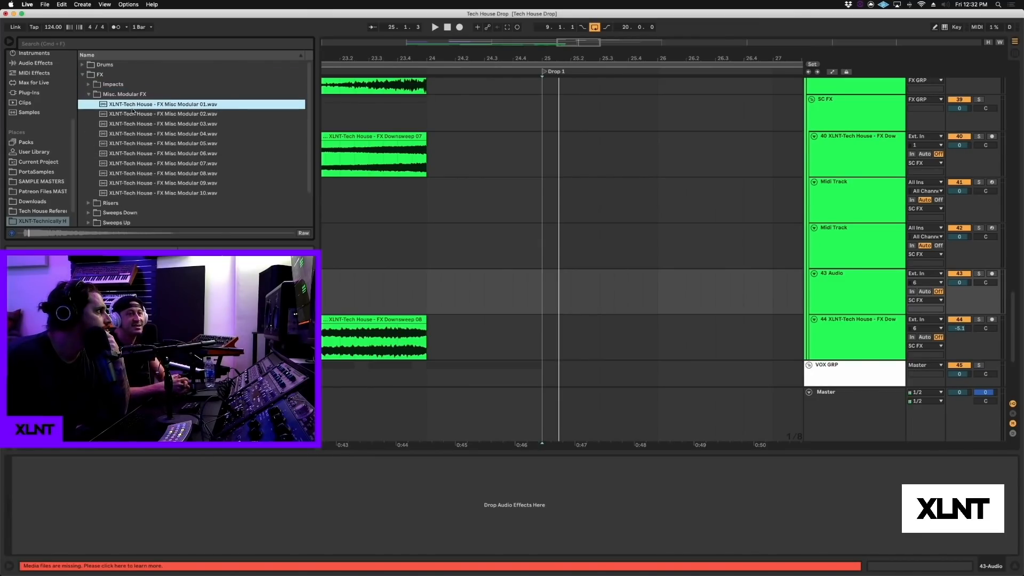
pyautogui.click(141, 132)
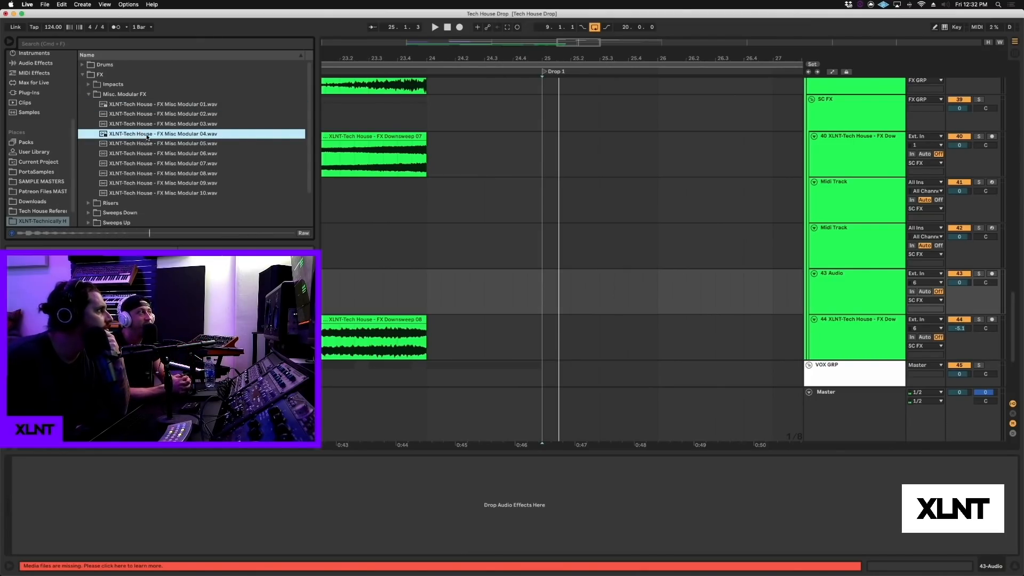
pyautogui.click(148, 143)
pyautogui.click(151, 124)
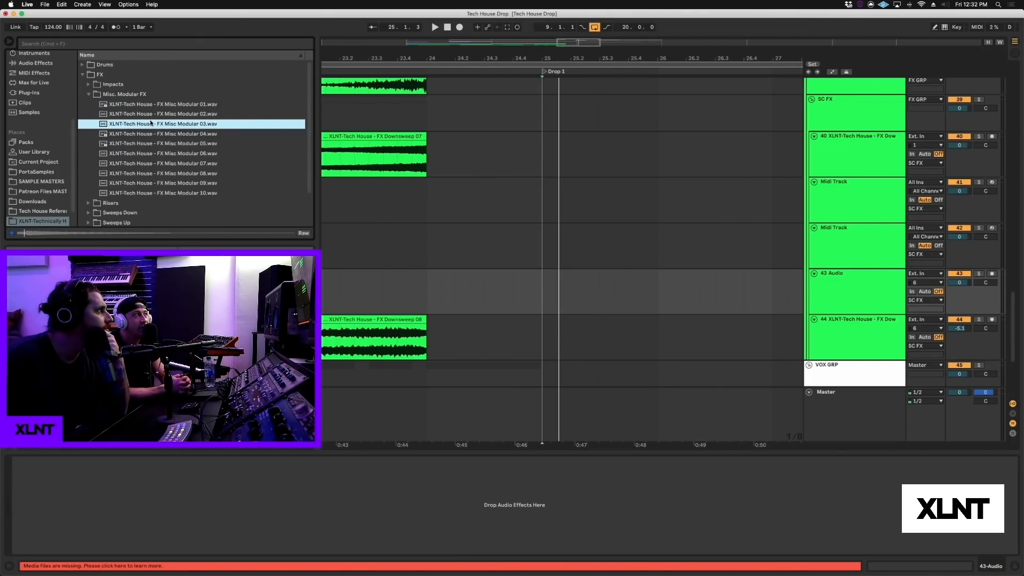
pyautogui.moveTo(162, 125); pyautogui.dragTo(541, 287)
pyautogui.press('space')
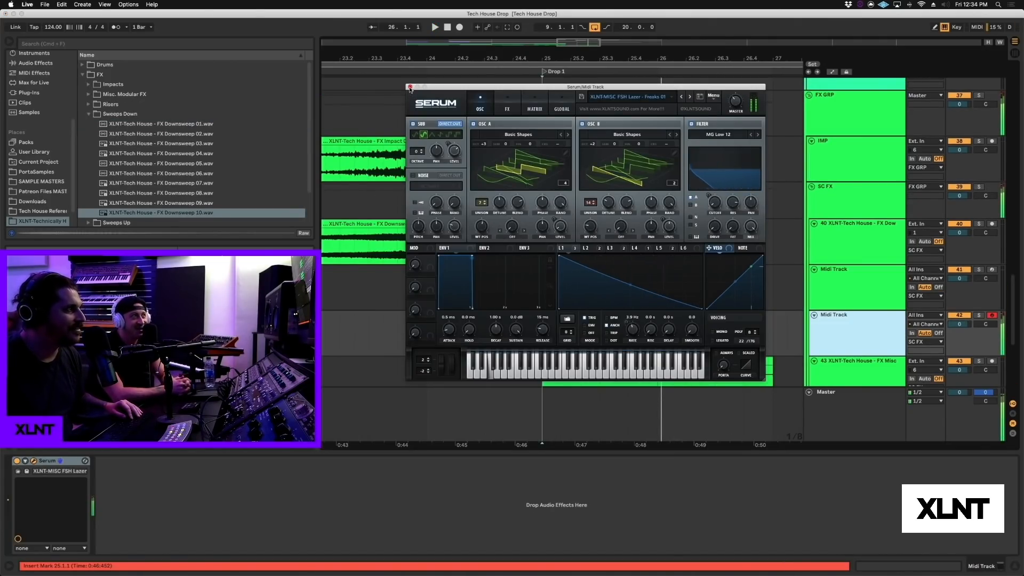
# Step: Try the Serum preset after XLNT-MISC FSH Lazer - Freaks 01 on the FX MIDI track and return to the previous one
pyautogui.click(688, 97)
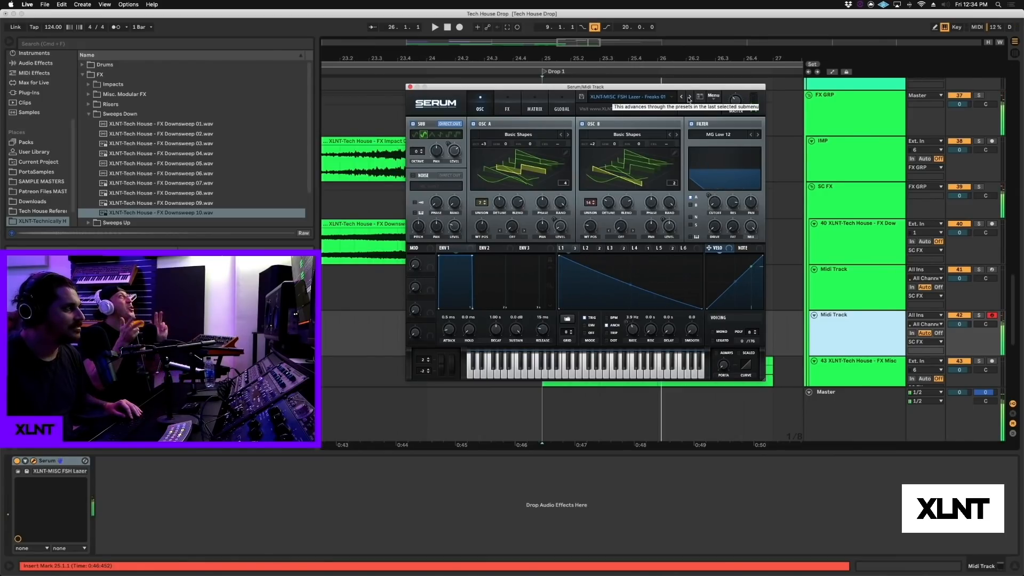
pyautogui.click(681, 96)
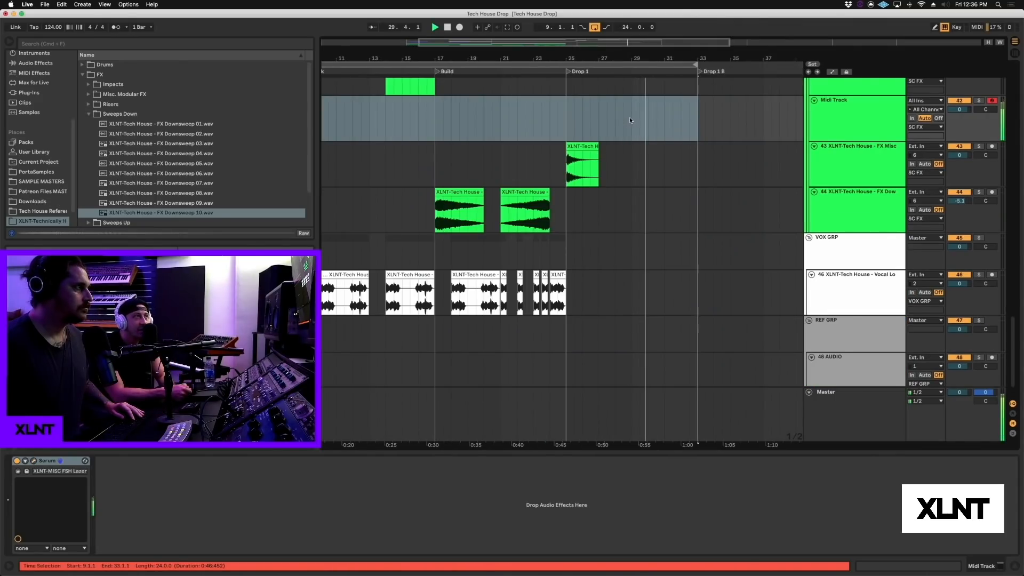
# Step: Copy the MIDI clip before the Build on track 41 to bar 29 on Midi Track 42
pyautogui.moveTo(632, 117); pyautogui.dragTo(688, 118)
pyautogui.scroll(2, 548, 143)
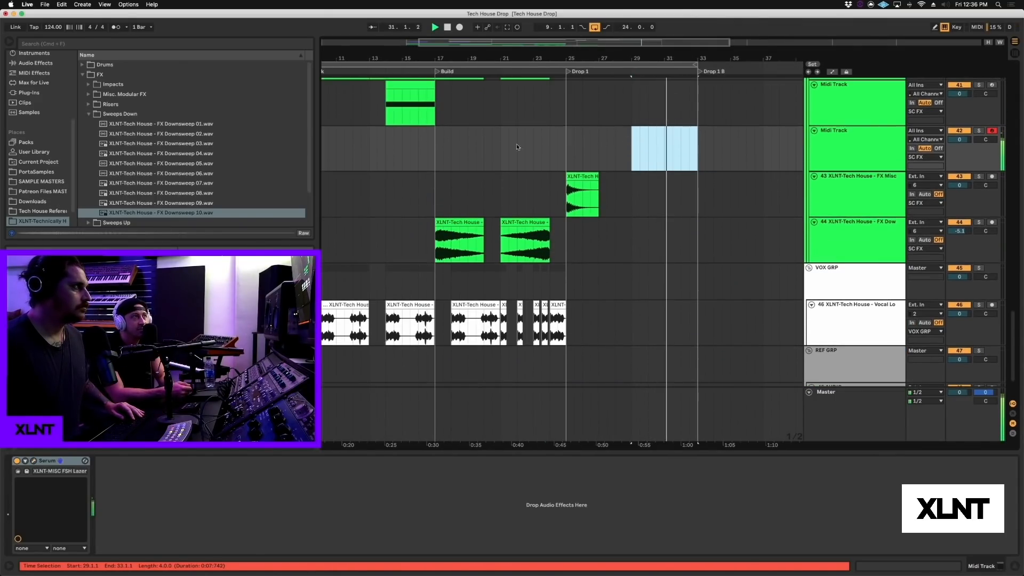
pyautogui.click(413, 87)
pyautogui.press('space')
pyautogui.moveTo(412, 87); pyautogui.dragTo(659, 132)
# Step: Open the copied clip at bar 29 and transpose its note upward by semitones and octaves
pyautogui.doubleClick(657, 139)
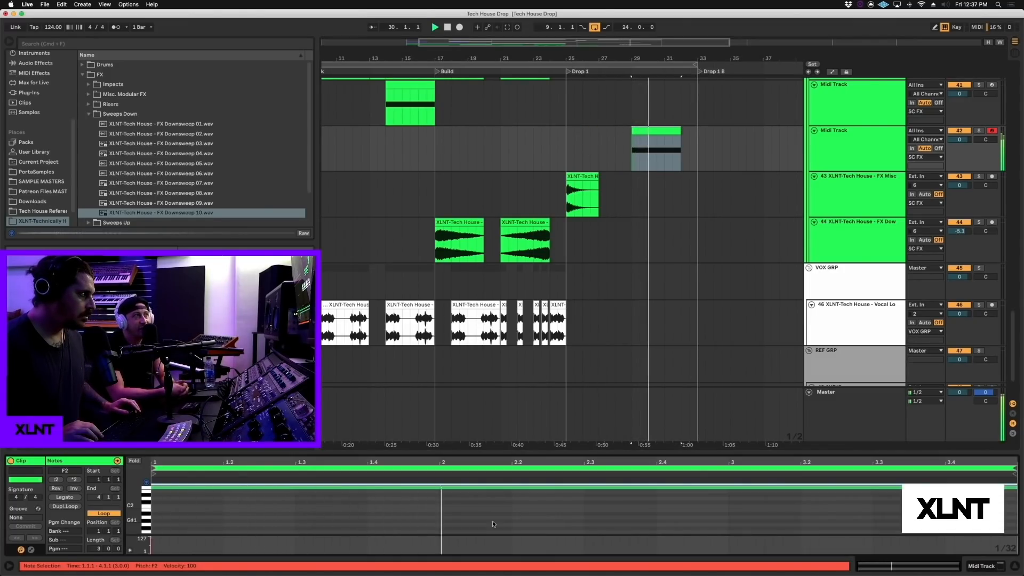
pyautogui.press('Up')
pyautogui.press('Up')
pyautogui.hotkey('shift', 'Up')
pyautogui.hotkey('shift', 'Up')
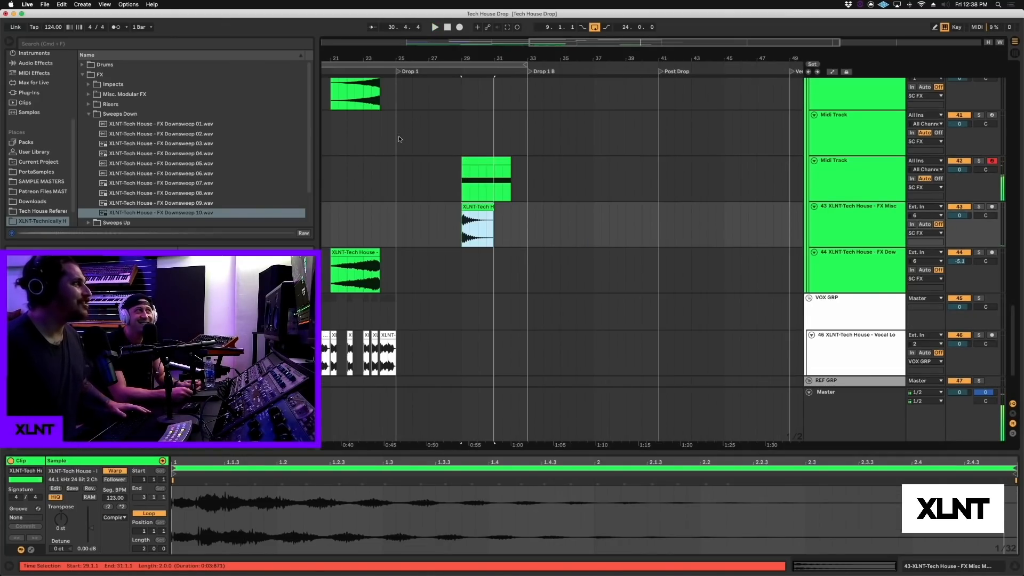
# Step: Unfold the 01 Audio track and play its Hard Rim Reverb percussion clip at the start of Drop 1
pyautogui.scroll(15, 397, 142)
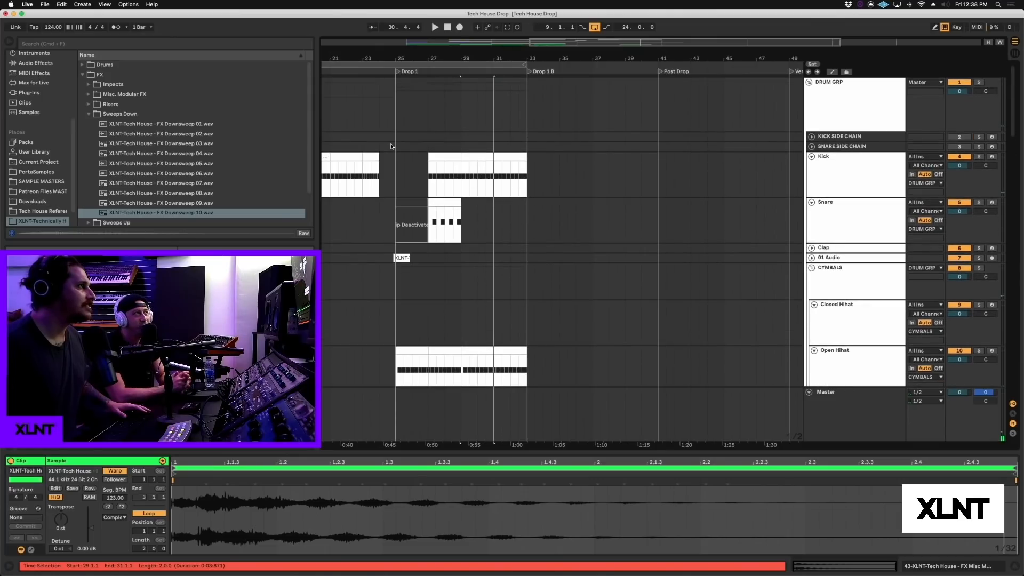
pyautogui.click(811, 257)
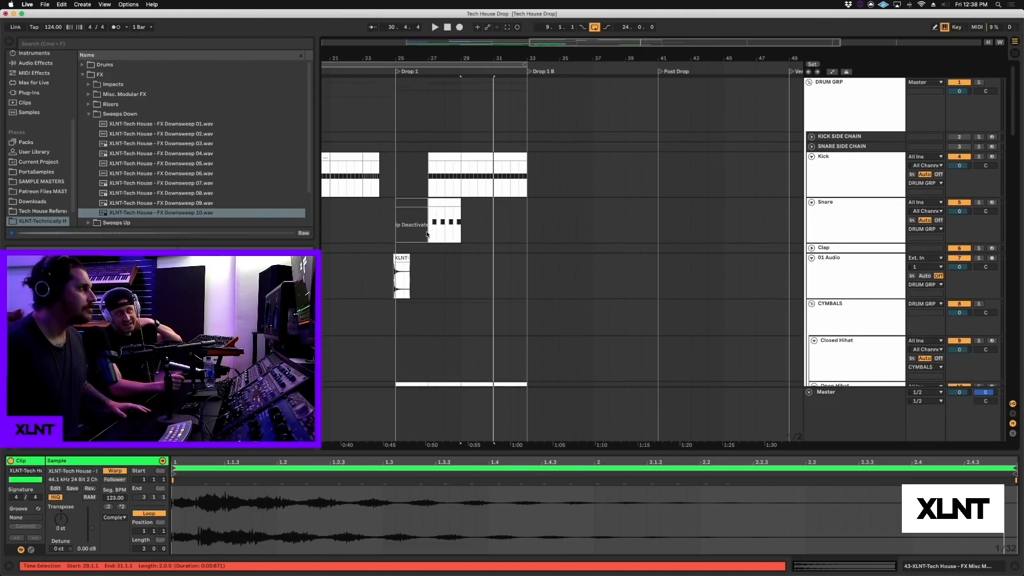
pyautogui.click(392, 272)
pyautogui.press('space')
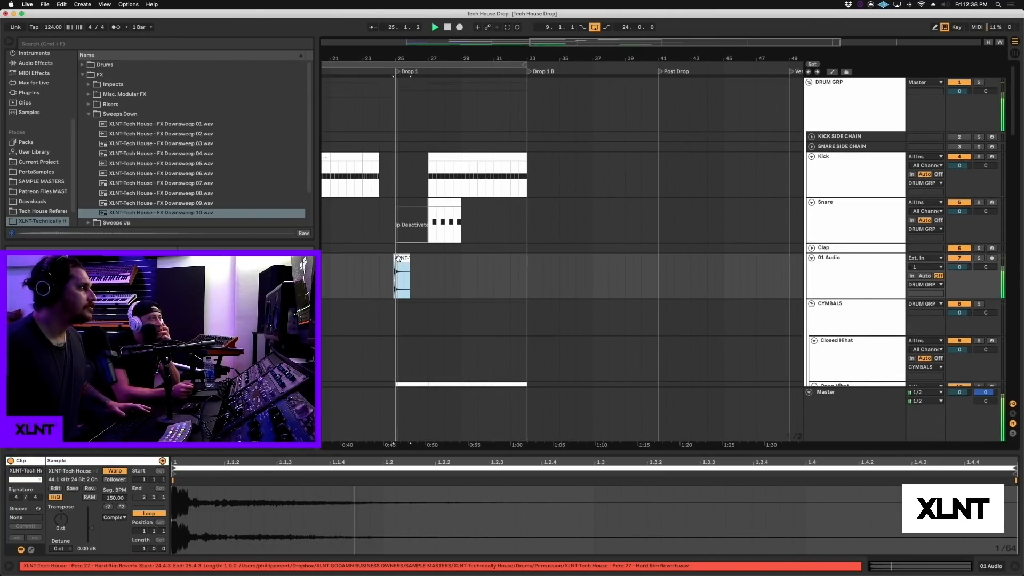
# Step: Search the audio effects for "reverb thro" and expand the Audio Effect Rack results
pyautogui.click(40, 39)
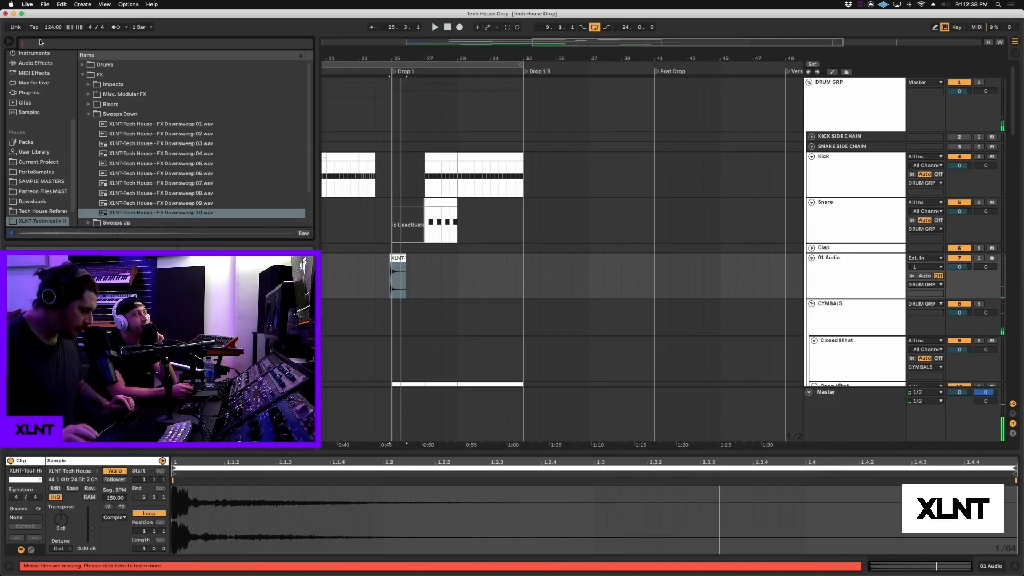
pyautogui.write('reverb thro')
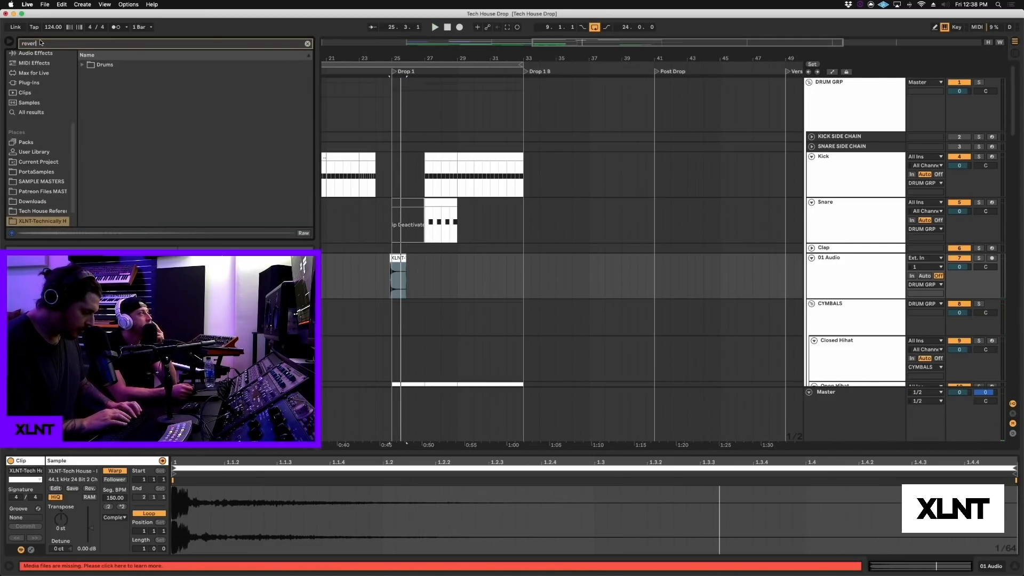
pyautogui.scroll(2, 21, 97)
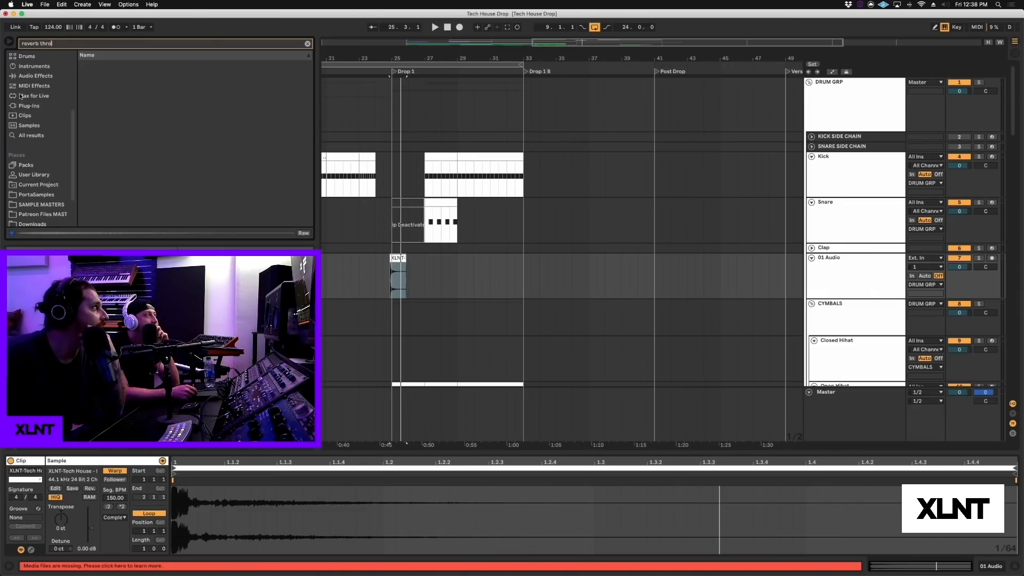
pyautogui.click(26, 77)
pyautogui.click(81, 65)
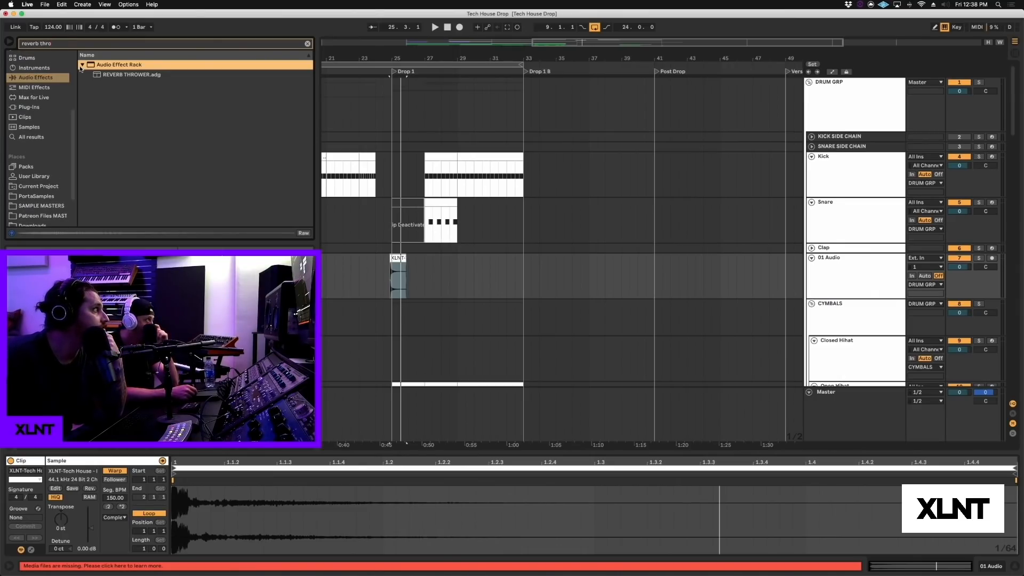
# Step: Shorten the search to "reverb", add the Reverb effect to the 01 Audio track and enable its Lo Cut
pyautogui.press('BackSpace')
pyautogui.press('BackSpace')
pyautogui.press('BackSpace')
pyautogui.press('BackSpace')
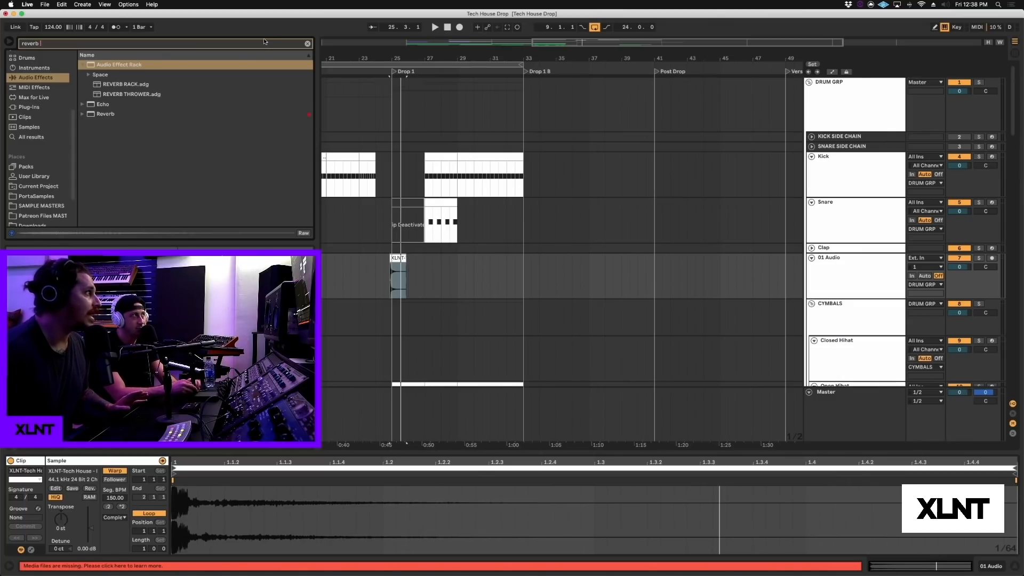
pyautogui.moveTo(108, 114); pyautogui.dragTo(625, 278)
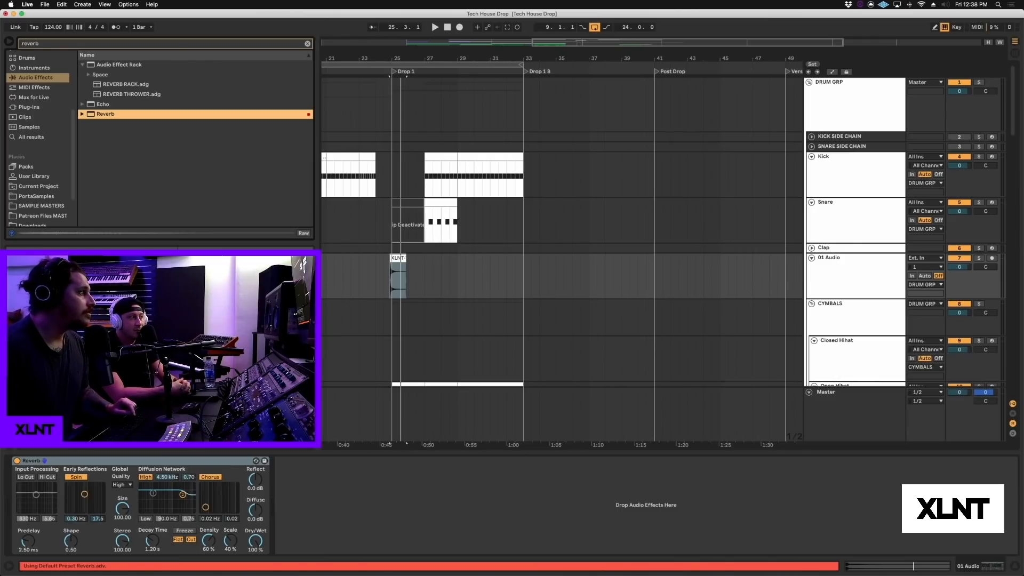
pyautogui.click(24, 478)
pyautogui.click(42, 479)
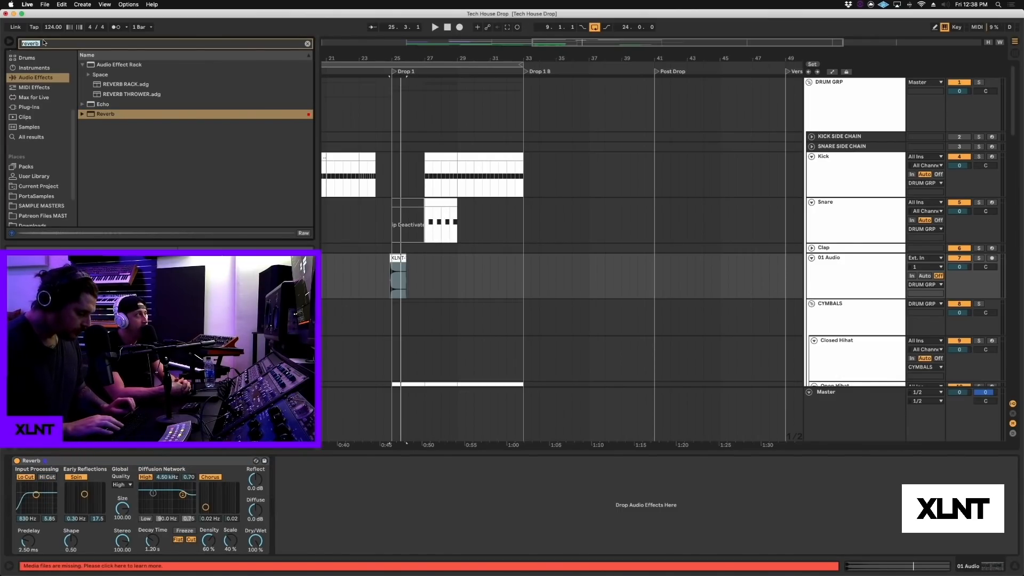
# Step: Add an Auto Pan after the Reverb on 01 Audio and group both devices into an Audio Effect Rack
pyautogui.write('auto')
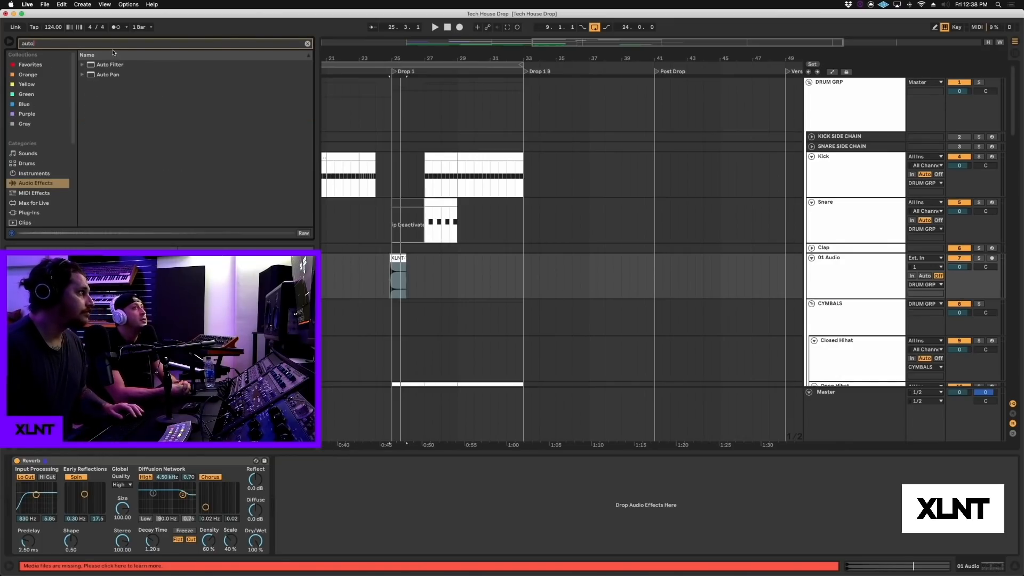
pyautogui.doubleClick(109, 75)
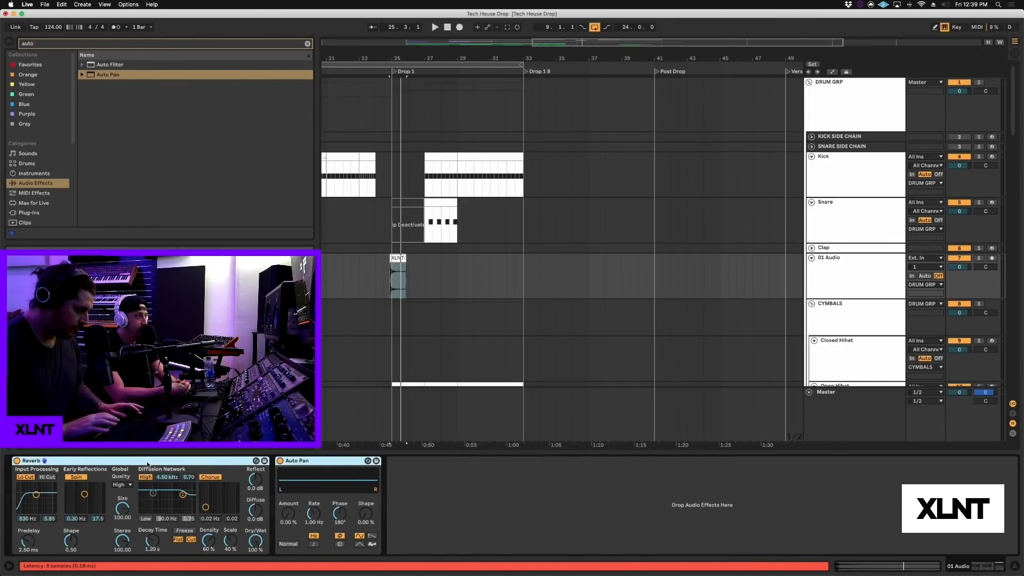
pyautogui.press('super+g')
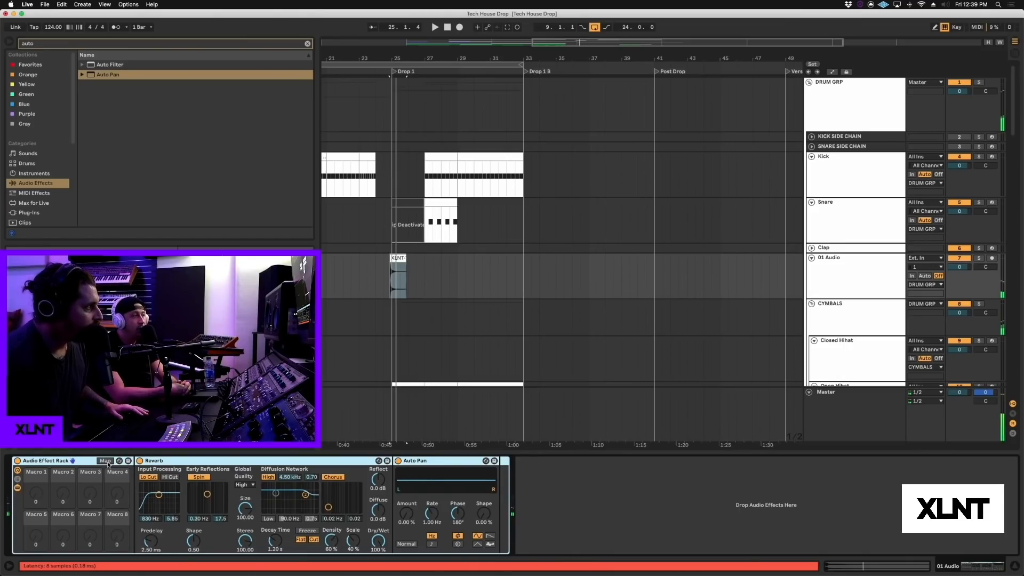
# Step: Map the Reverb's Dry/Wet control to Macro 2 of the rack
pyautogui.click(106, 461)
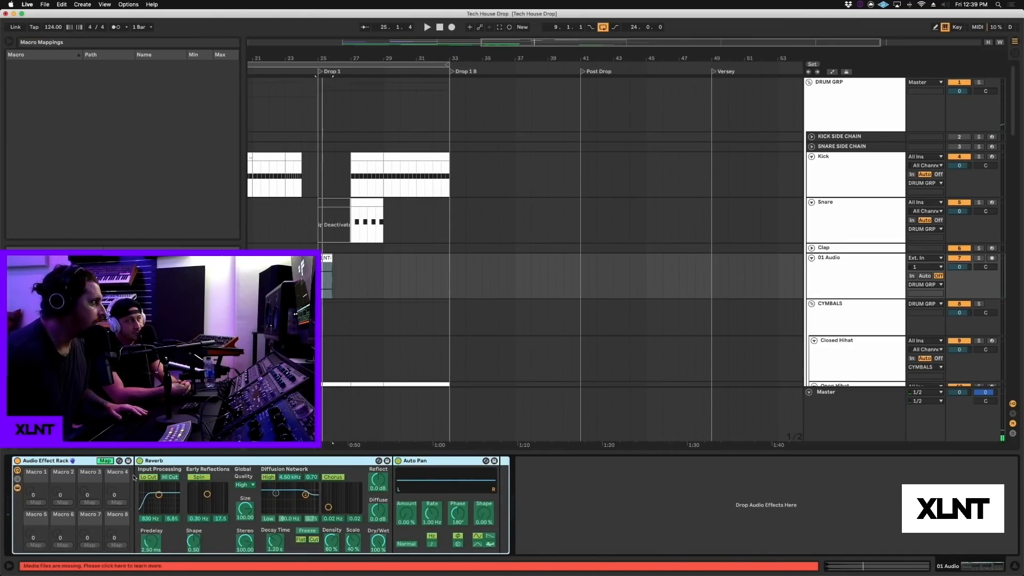
pyautogui.click(375, 542)
pyautogui.click(62, 502)
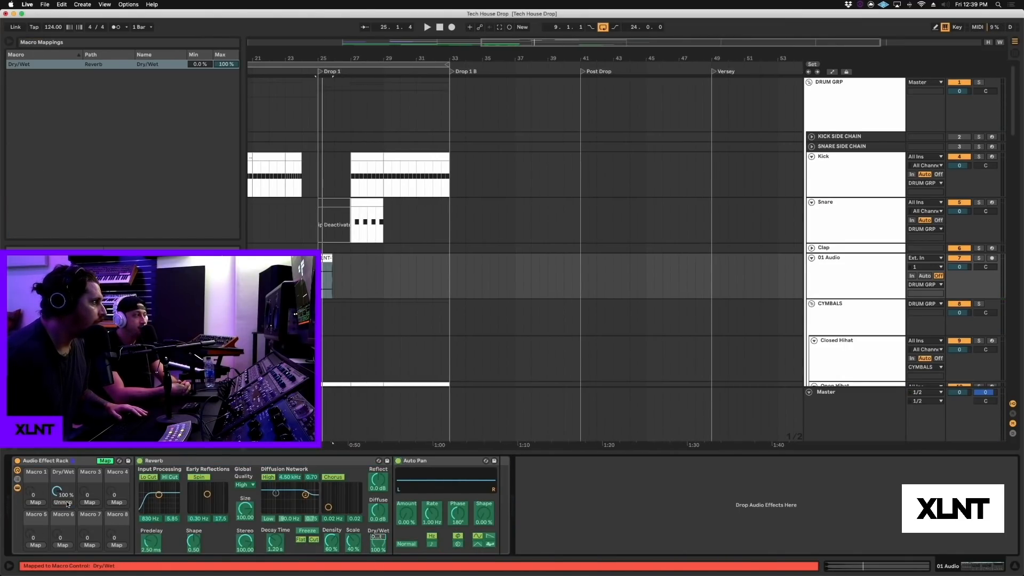
# Step: Map the Reverb's Decay Time to Macro 1 and rename that macro THROW
pyautogui.click(277, 542)
pyautogui.click(42, 503)
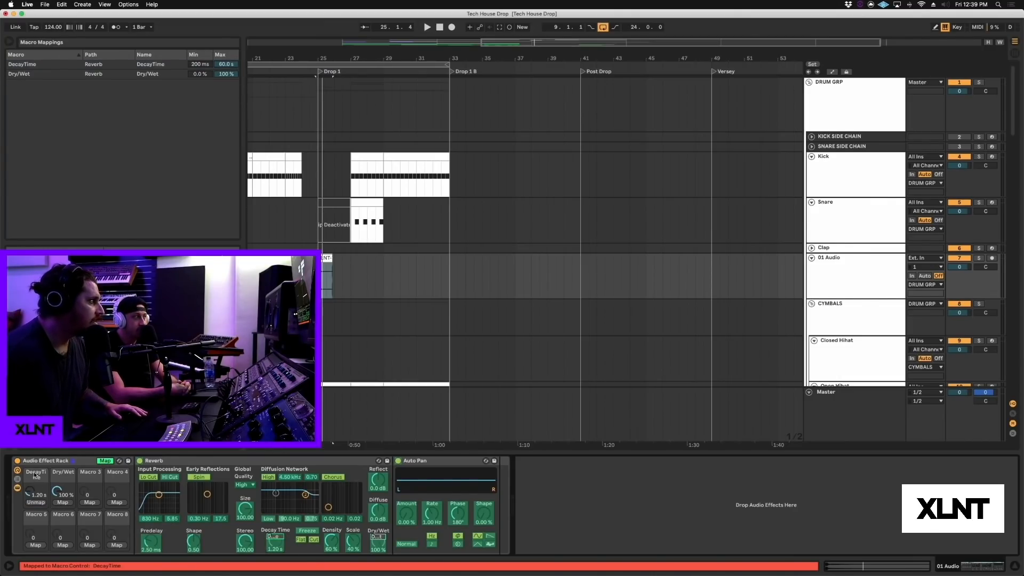
pyautogui.write('THROW')
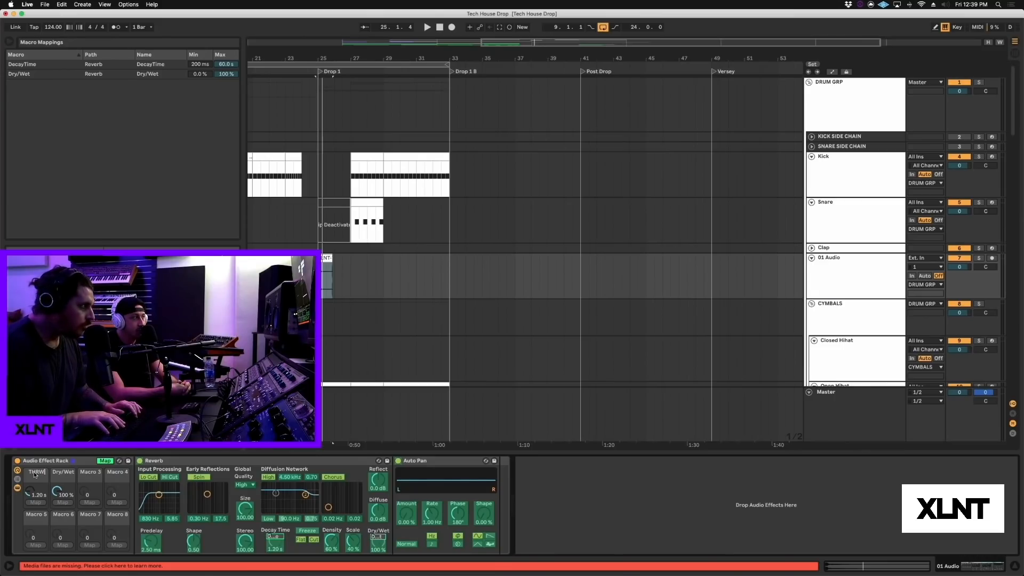
pyautogui.press('Return')
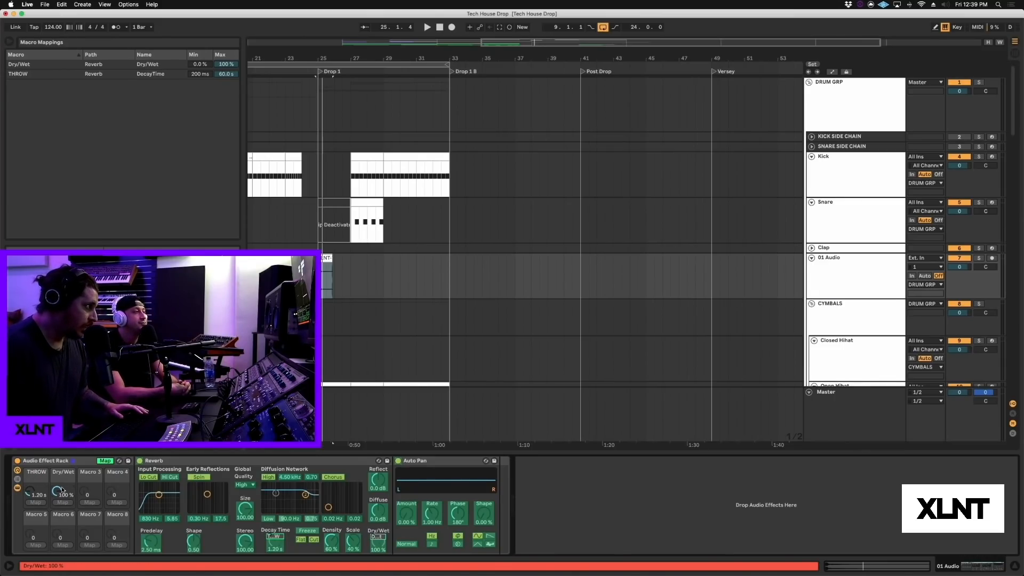
# Step: Play the rim clip while sweeping the THROW macro up to 45.8 s and back down to about 200 ms
pyautogui.press('space')
pyautogui.press('space')
pyautogui.press('space')
pyautogui.press('space')
pyautogui.moveTo(30, 491); pyautogui.dragTo(30, 429)
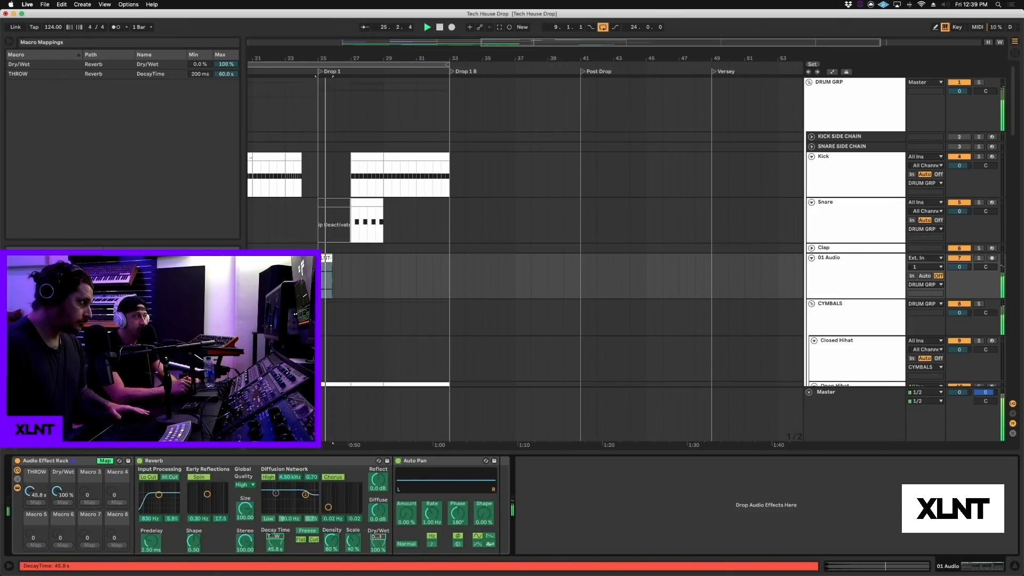
pyautogui.moveTo(30, 491); pyautogui.dragTo(30, 525)
pyautogui.press('space')
pyautogui.press('space')
pyautogui.press('space')
pyautogui.press('space')
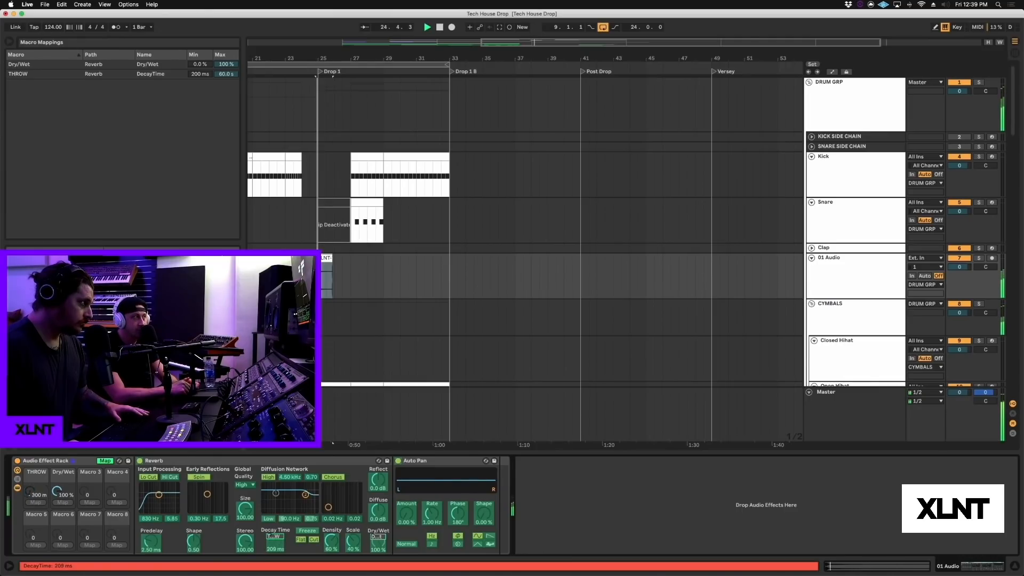
# Step: Lower the Dry/Wet macro and set the Reverb's input filter to 4.32 kHz with Hi Cut on while auditioning the THROW macro
pyautogui.moveTo(59, 494); pyautogui.dragTo(58, 536)
pyautogui.moveTo(29, 491); pyautogui.dragTo(30, 483)
pyautogui.press('space')
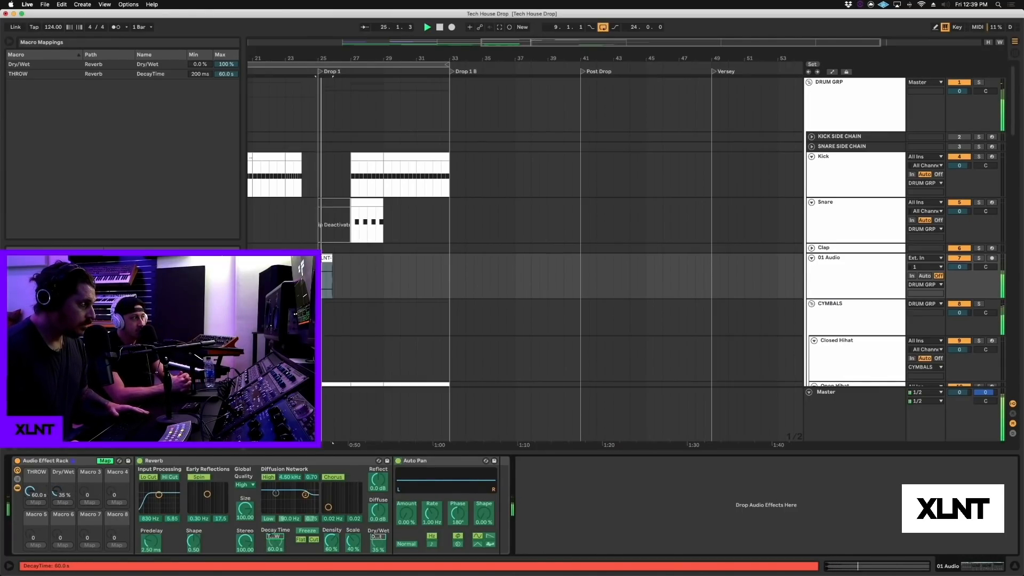
pyautogui.moveTo(163, 494); pyautogui.dragTo(165, 494)
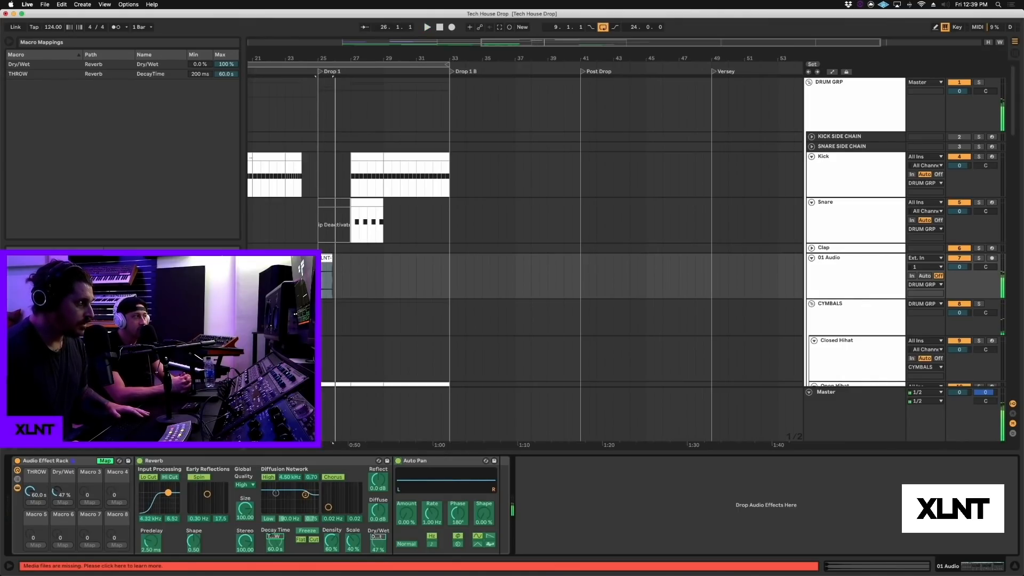
pyautogui.press('space')
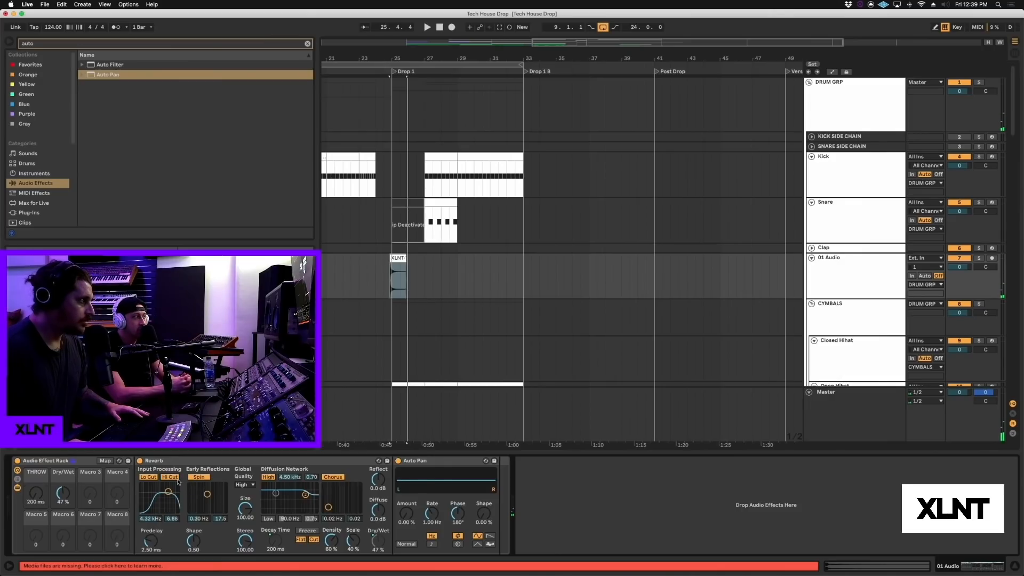
pyautogui.press('space')
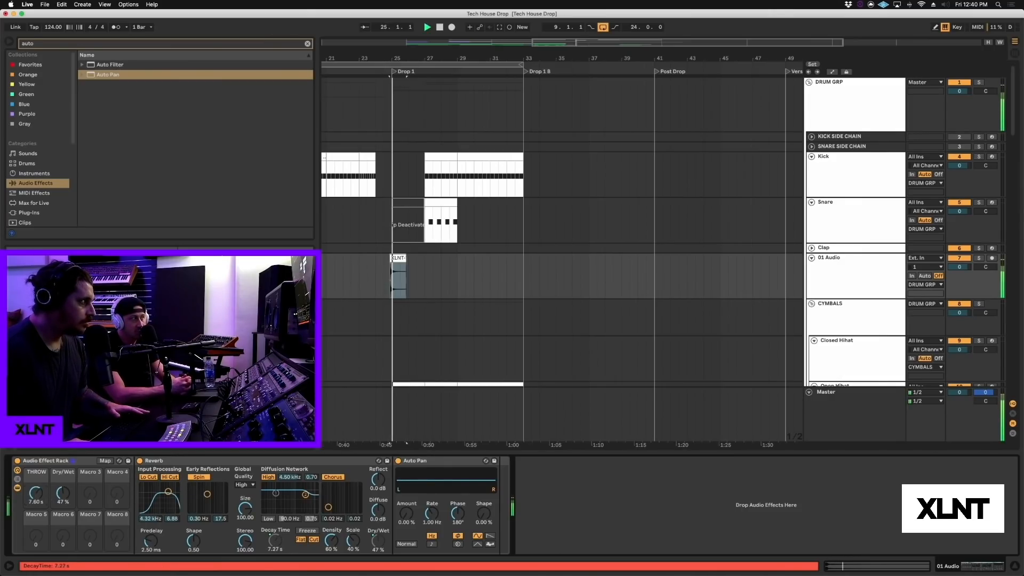
pyautogui.press('space')
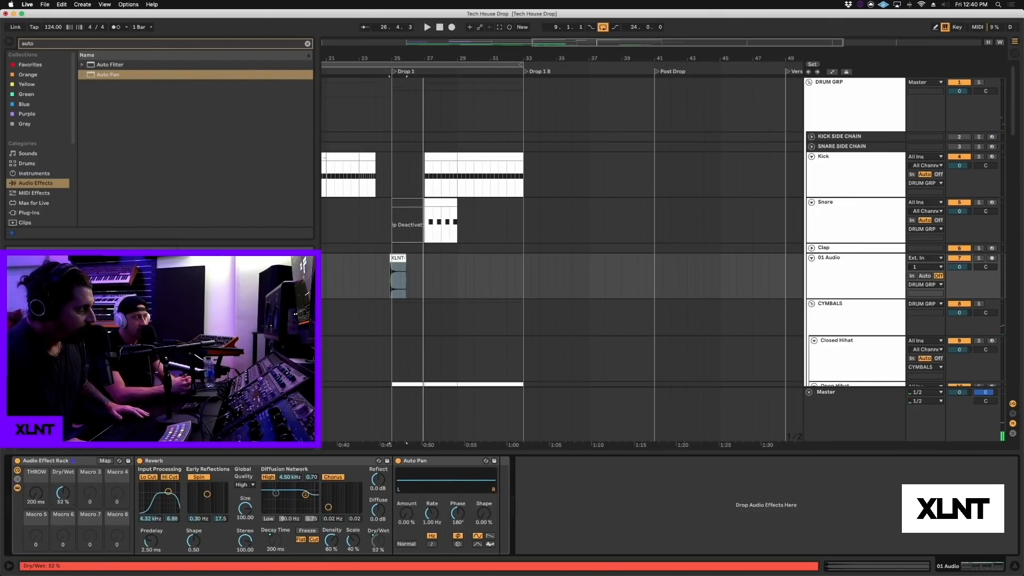
# Step: Color the THROW macro blue and the Dry/Wet macro light cyan
pyautogui.rightClick(30, 474)
pyautogui.click(111, 442)
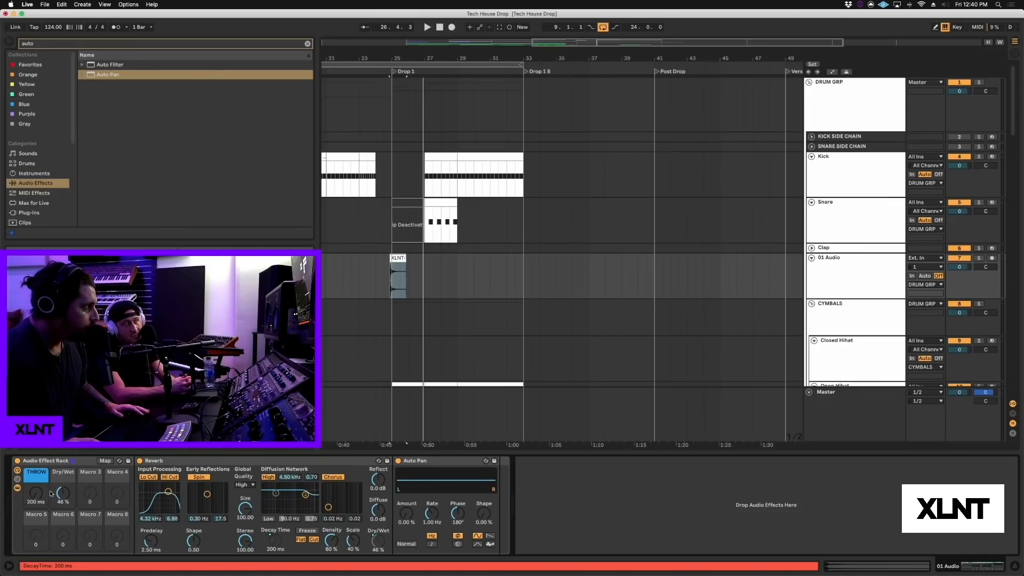
pyautogui.rightClick(61, 473)
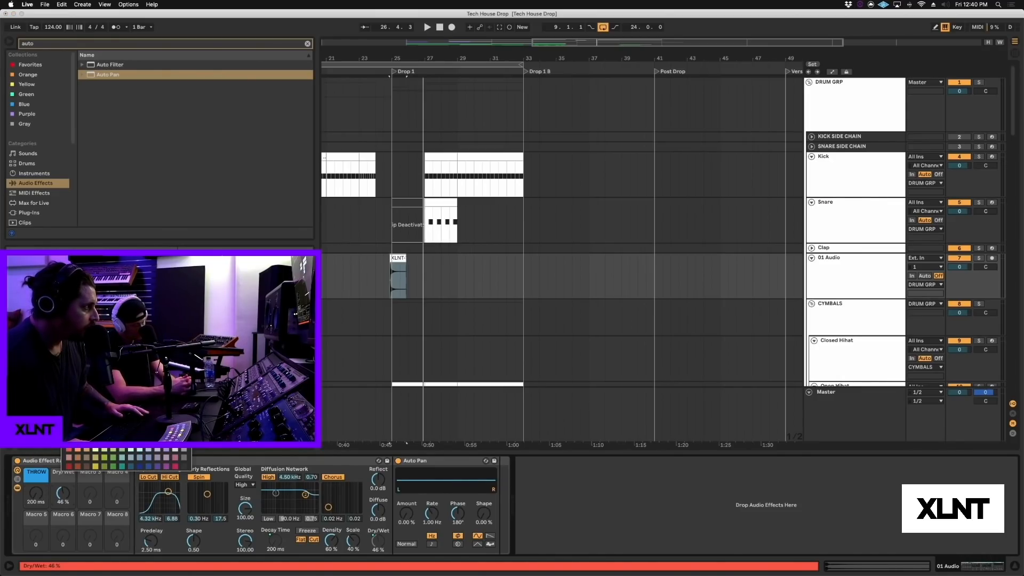
pyautogui.click(130, 457)
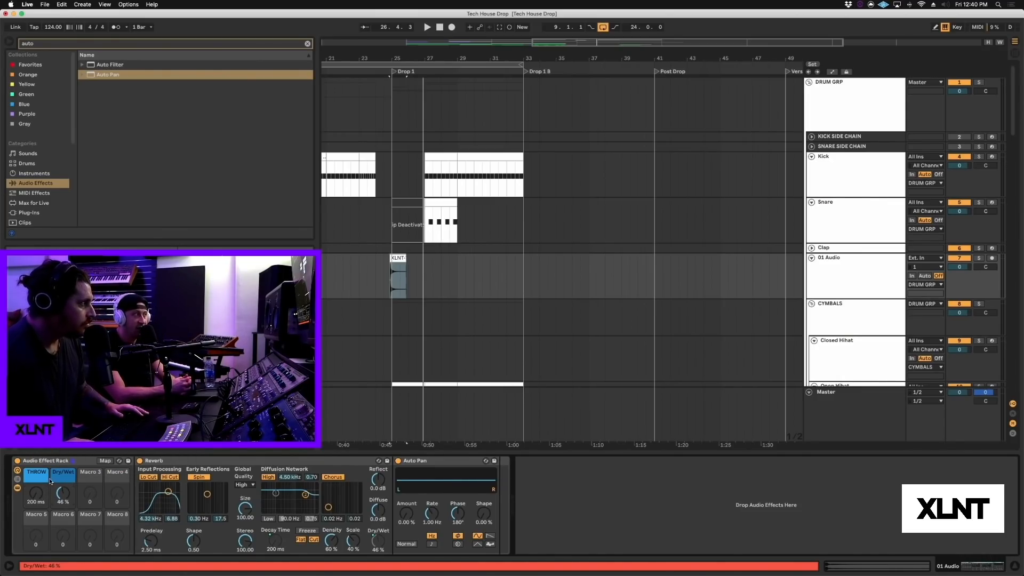
pyautogui.rightClick(60, 480)
pyautogui.click(125, 450)
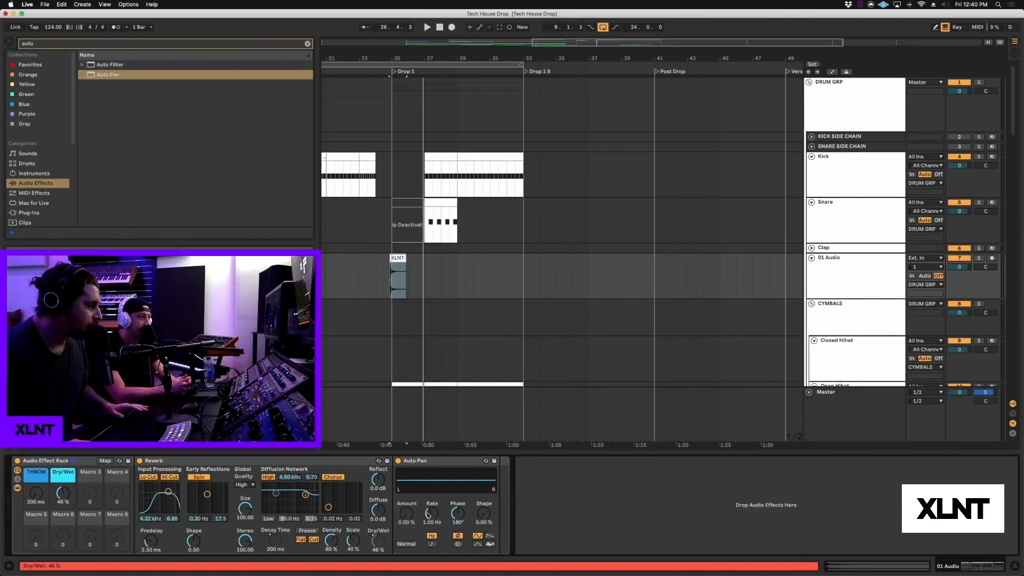
# Step: Set the Auto Pan's Phase to 360° and Rate to 11.6 Hz, audition it with Amount raised, and return Amount to 0%
pyautogui.moveTo(405, 517); pyautogui.dragTo(464, 516)
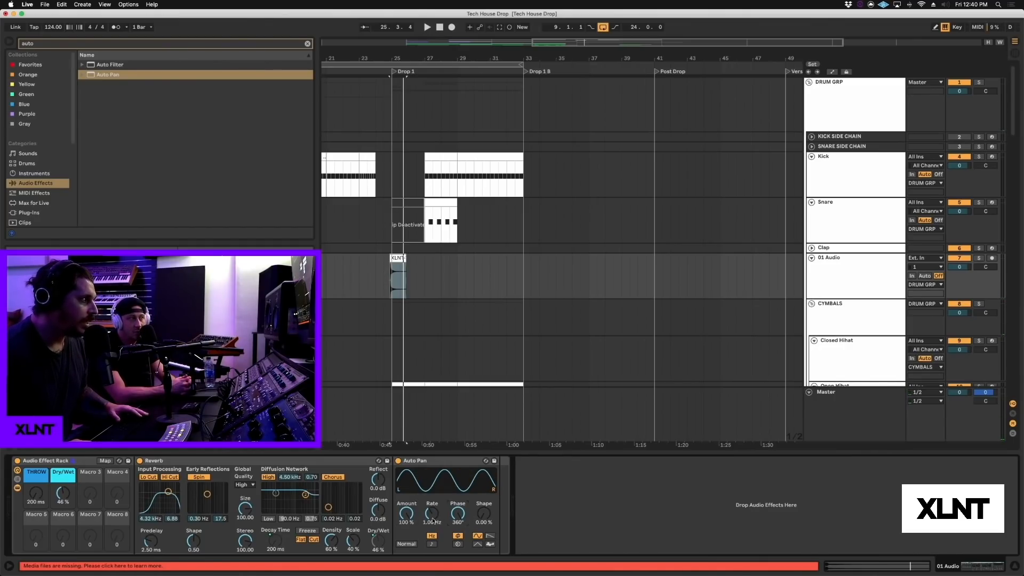
pyautogui.moveTo(432, 513)
pyautogui.mouseDown()
pyautogui.moveTo(432, 492)
pyautogui.moveTo(432, 504)
pyautogui.mouseUp()
pyautogui.press('space')
pyautogui.press('space')
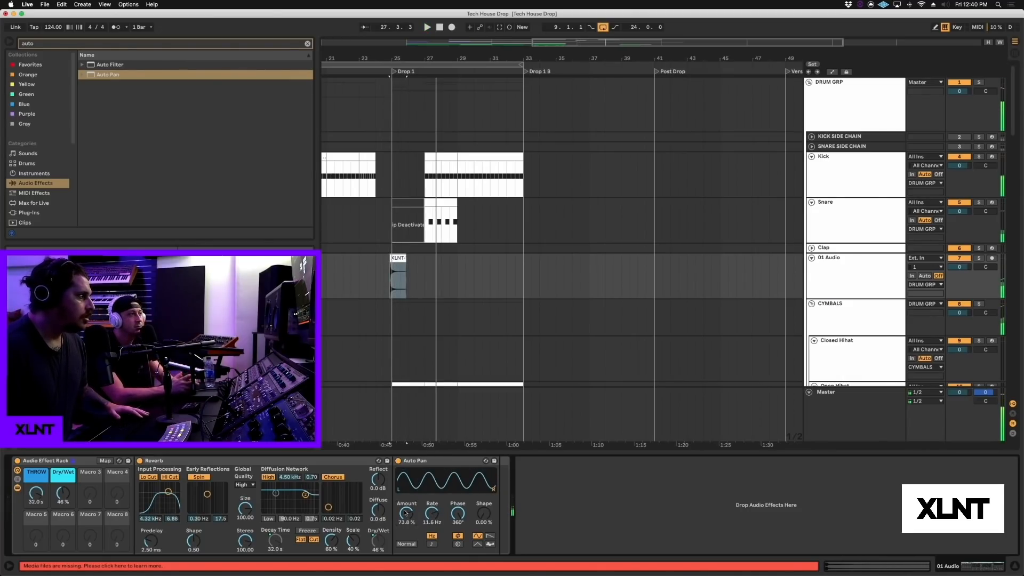
pyautogui.moveTo(407, 513); pyautogui.dragTo(406, 538)
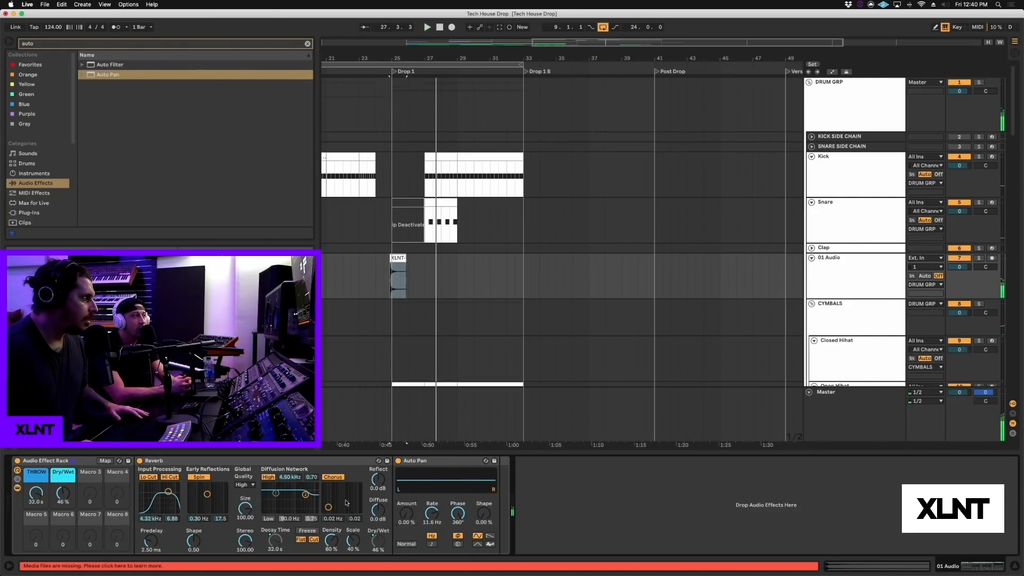
# Step: Return the THROW macro to 200 ms and map the Auto Pan's Amount to Macro 5 and its Rate to Macro 6
pyautogui.moveTo(43, 496); pyautogui.dragTo(43, 554)
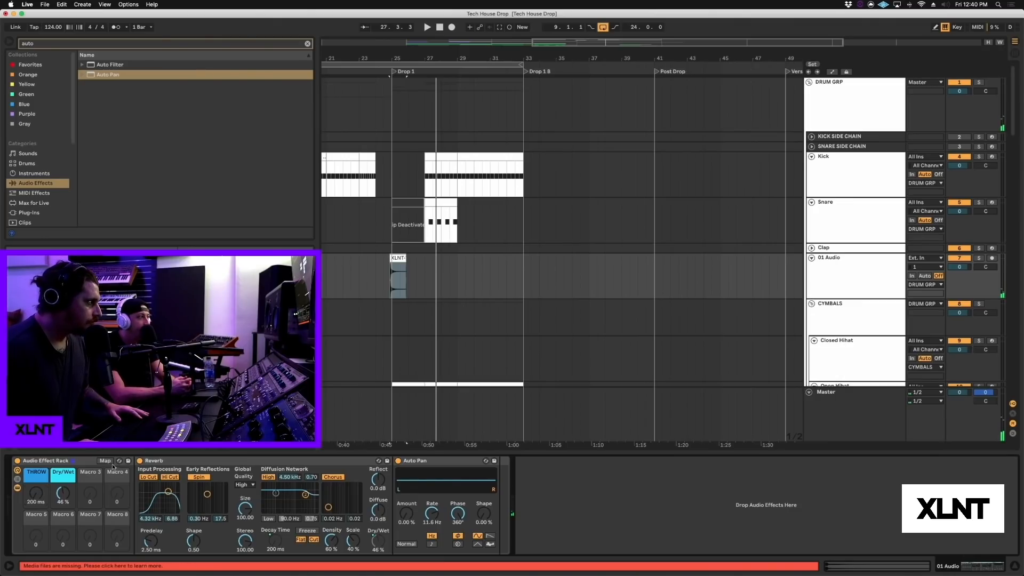
pyautogui.rightClick(420, 514)
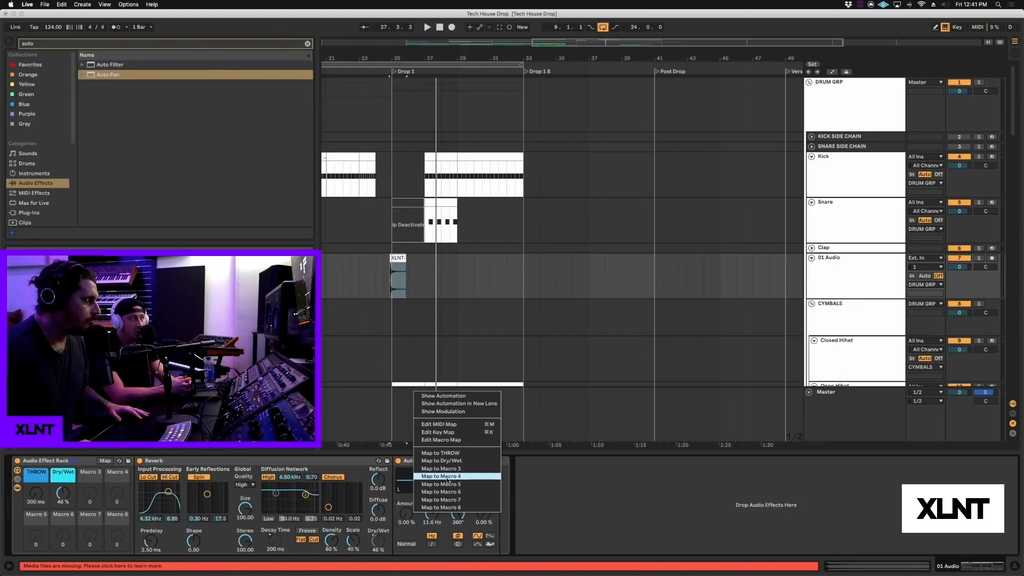
pyautogui.click(448, 483)
pyautogui.rightClick(432, 515)
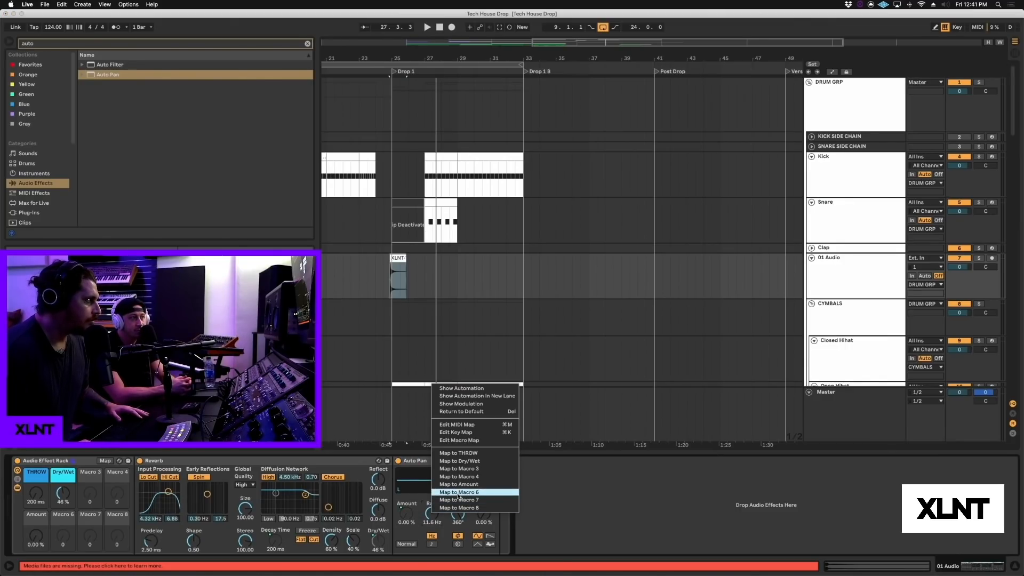
pyautogui.click(458, 492)
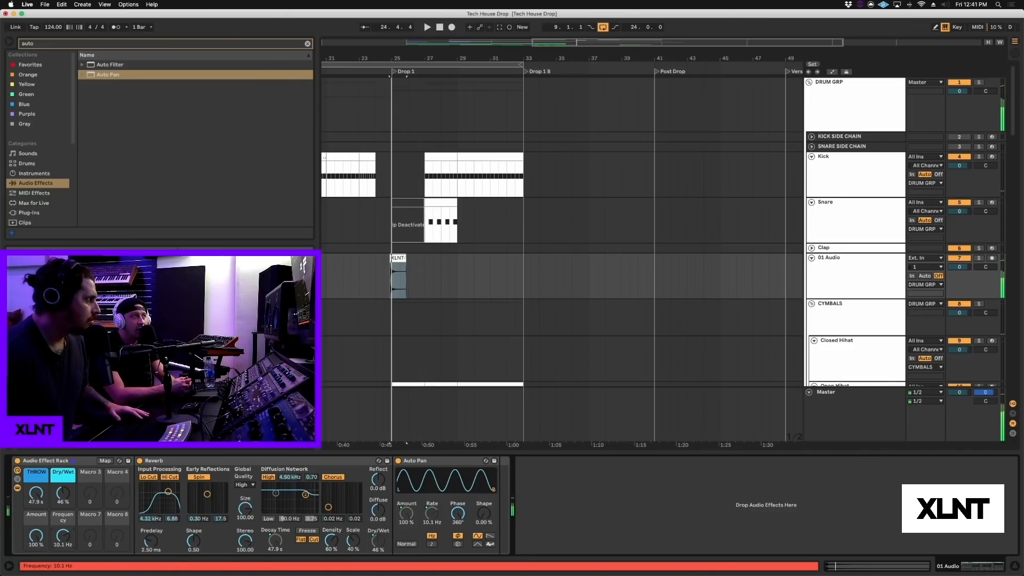
# Step: Color the Frequency and Amount macros magenta, and return Amount to 0% and THROW to 200 ms
pyautogui.rightClick(64, 519)
pyautogui.click(185, 515)
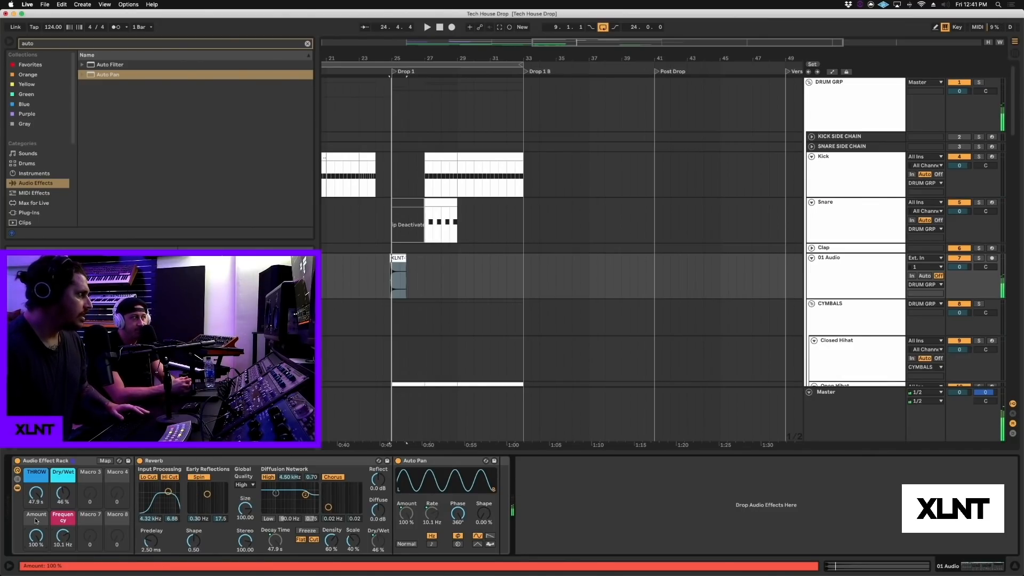
pyautogui.rightClick(36, 521)
pyautogui.click(151, 513)
pyautogui.moveTo(42, 533); pyautogui.dragTo(42, 533)
pyautogui.moveTo(42, 494); pyautogui.dragTo(43, 497)
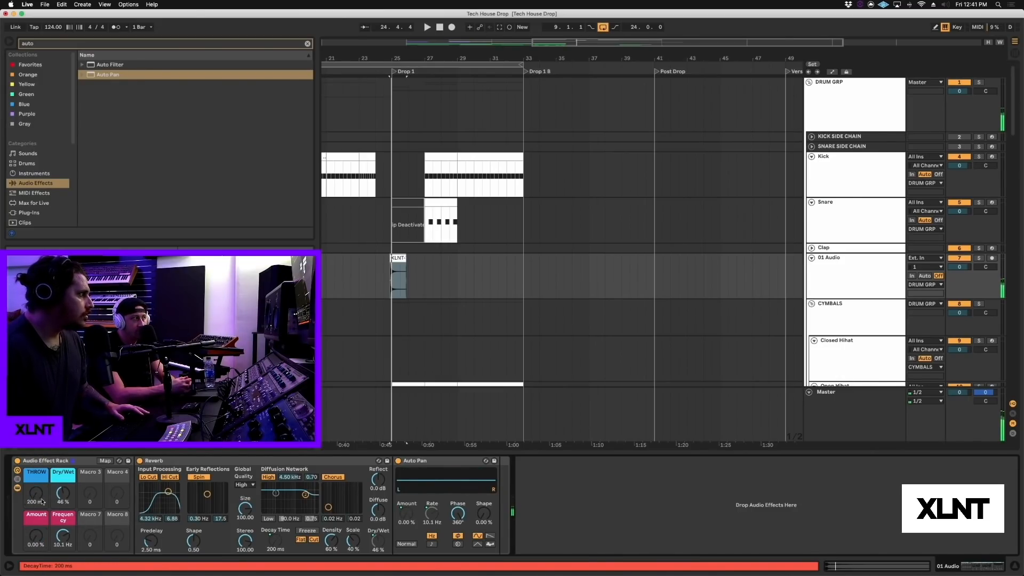
# Step: Automate the THROW macro to ramp from 200 ms up to 60 s at the start of the hard rim clip
pyautogui.moveTo(395, 59); pyautogui.dragTo(380, 289)
pyautogui.click(373, 277)
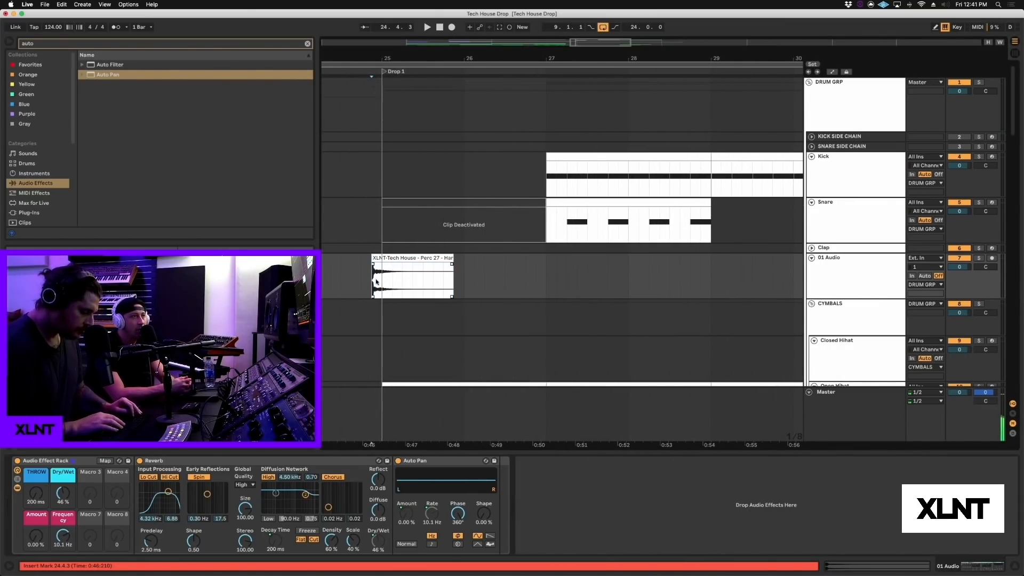
pyautogui.press('a')
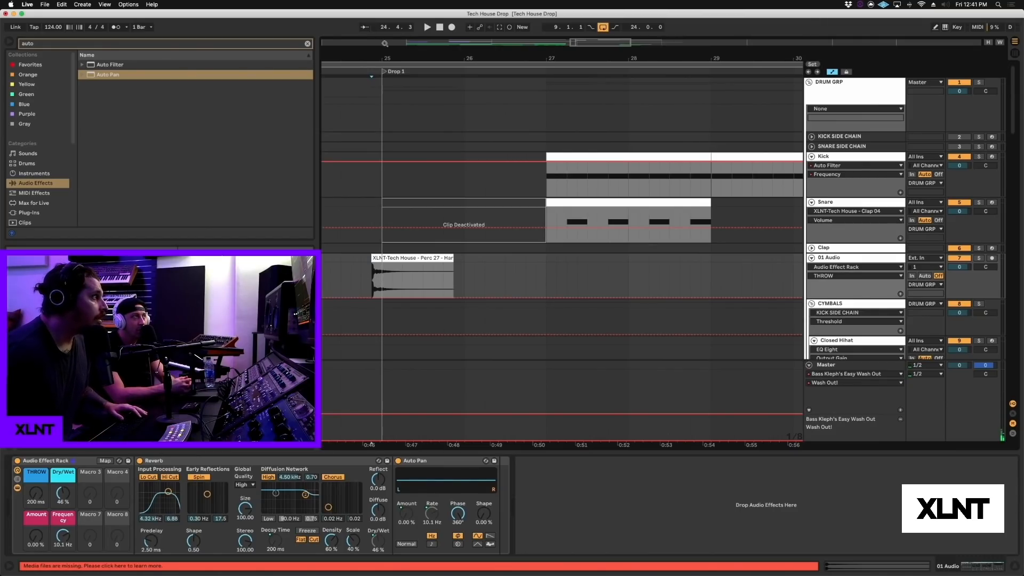
pyautogui.moveTo(383, 53); pyautogui.dragTo(383, 90)
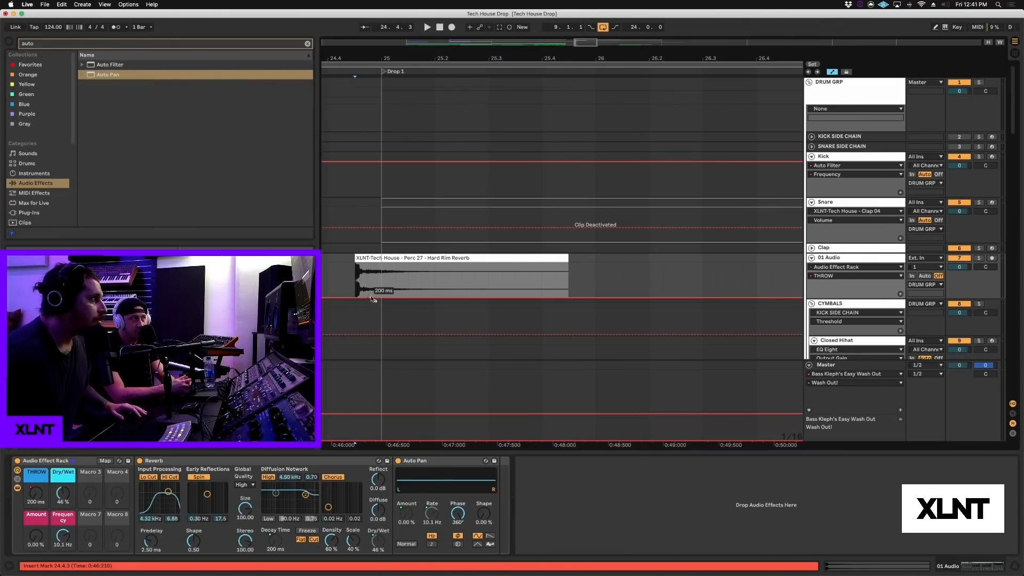
pyautogui.moveTo(381, 296); pyautogui.dragTo(377, 262)
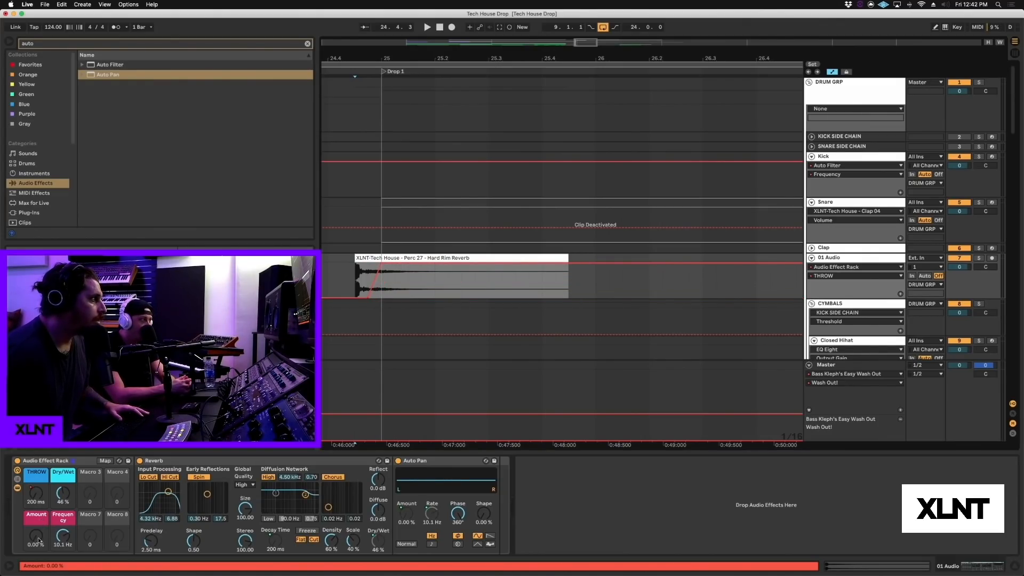
# Step: Give THROW and Amount separate automation lanes, ramp Amount up to 100% after the rim hit with a drop at the clip's end, and audition it
pyautogui.click(901, 294)
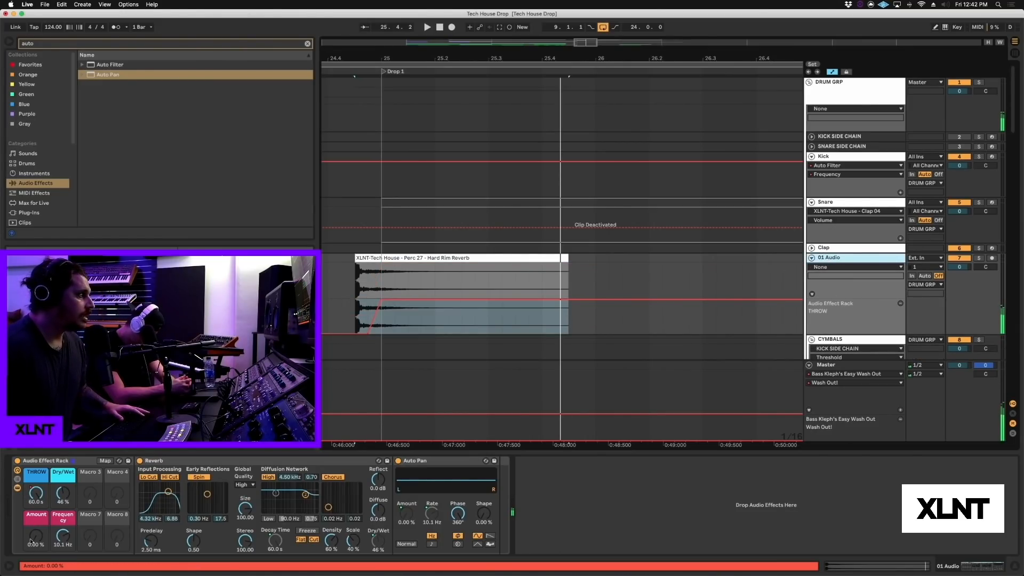
pyautogui.click(35, 537)
pyautogui.rightClick(35, 537)
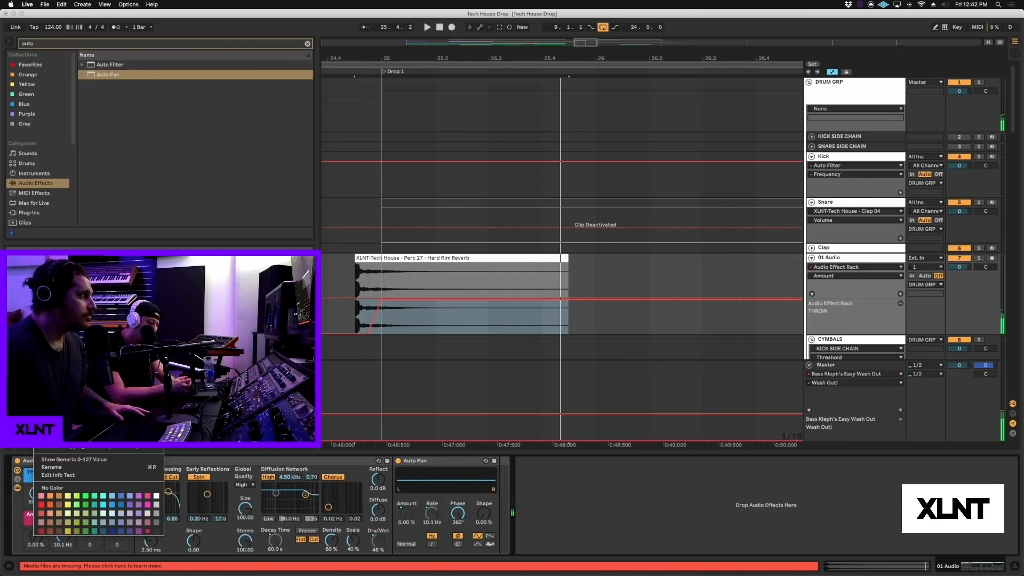
pyautogui.click(75, 410)
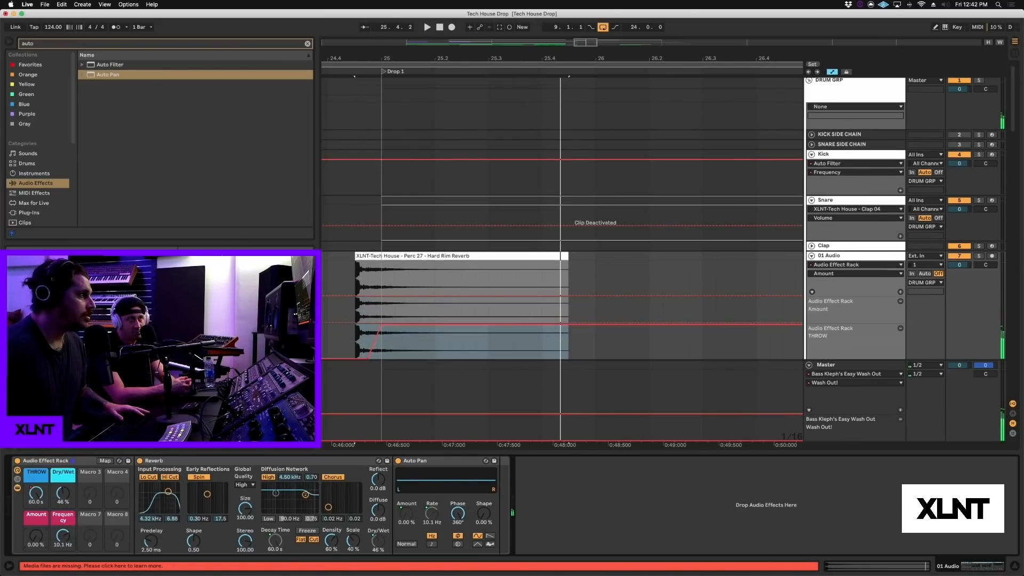
pyautogui.click(357, 309)
pyautogui.click(357, 309)
pyautogui.press('space')
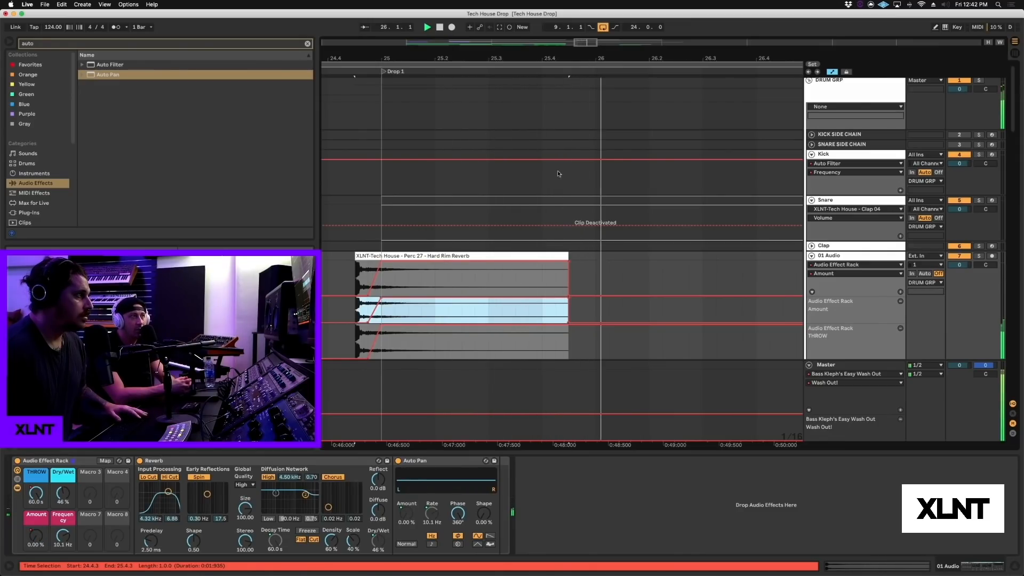
pyautogui.moveTo(540, 58); pyautogui.dragTo(541, 42)
pyautogui.press('space')
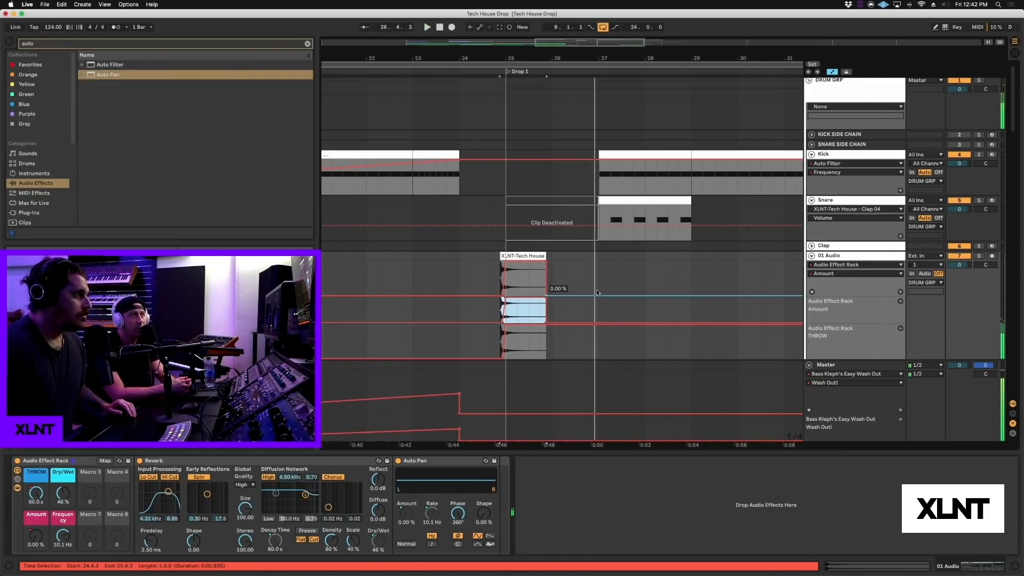
# Step: Extend the hard rim reverb clip to bar 27, where the kick re-enters, keeping its Amount automation at 100%
pyautogui.scroll(-1, 582, 272)
pyautogui.keyDown('shift'); pyautogui.click(598, 255); pyautogui.keyUp('shift')
pyautogui.click(597, 255)
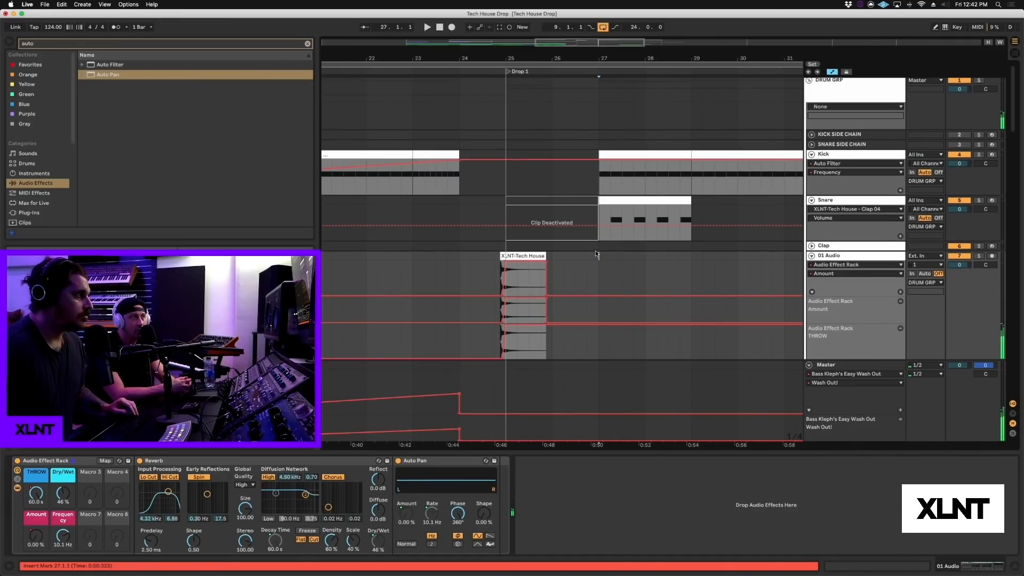
pyautogui.moveTo(598, 254); pyautogui.dragTo(517, 367)
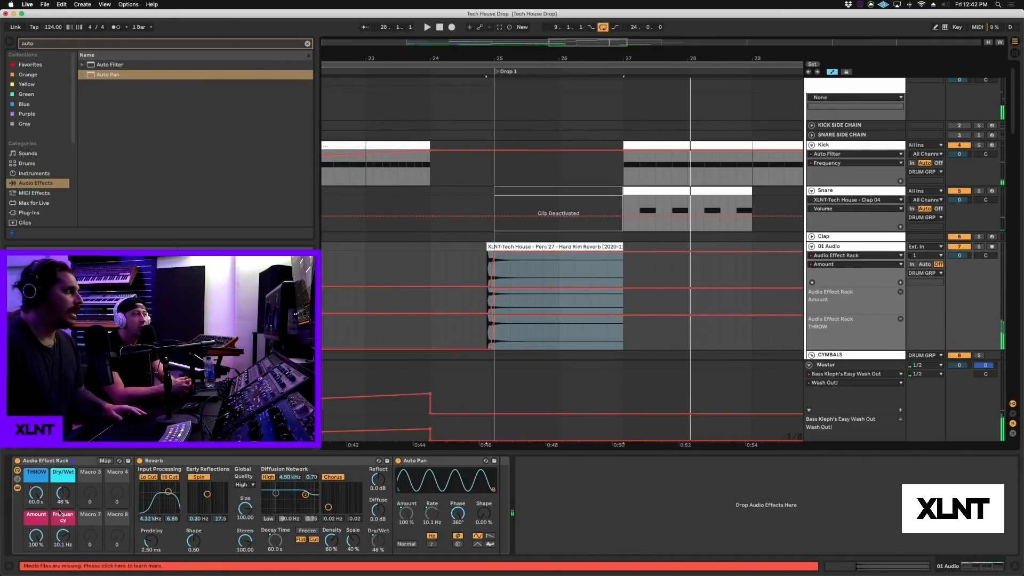
# Step: Automate the Frequency macro to fall gradually from 10.1 Hz and the Dry/Wet macro to rise to 100% after the rim hit
pyautogui.click(58, 537)
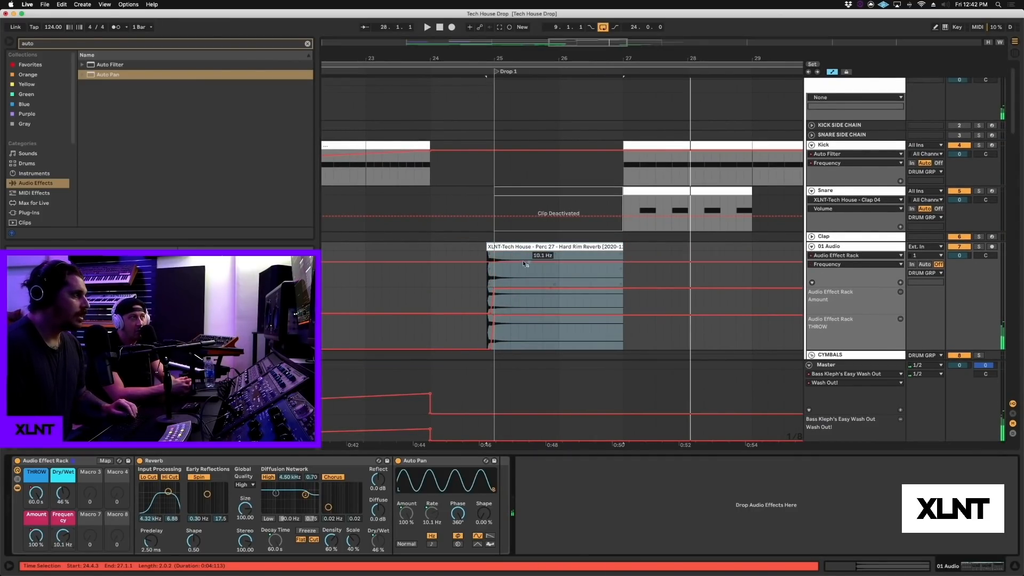
pyautogui.click(493, 263)
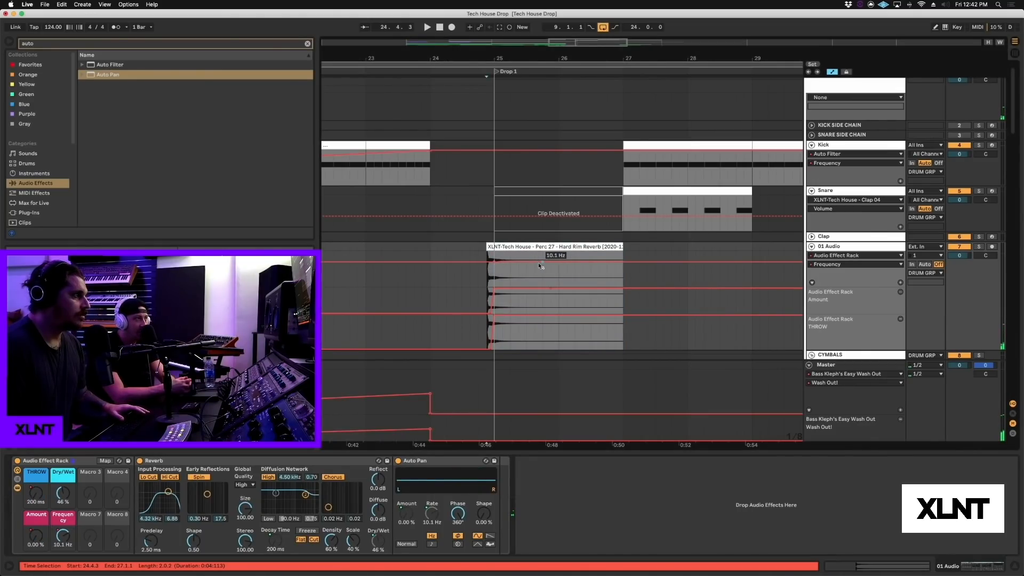
pyautogui.press('space')
pyautogui.moveTo(558, 261); pyautogui.dragTo(615, 268)
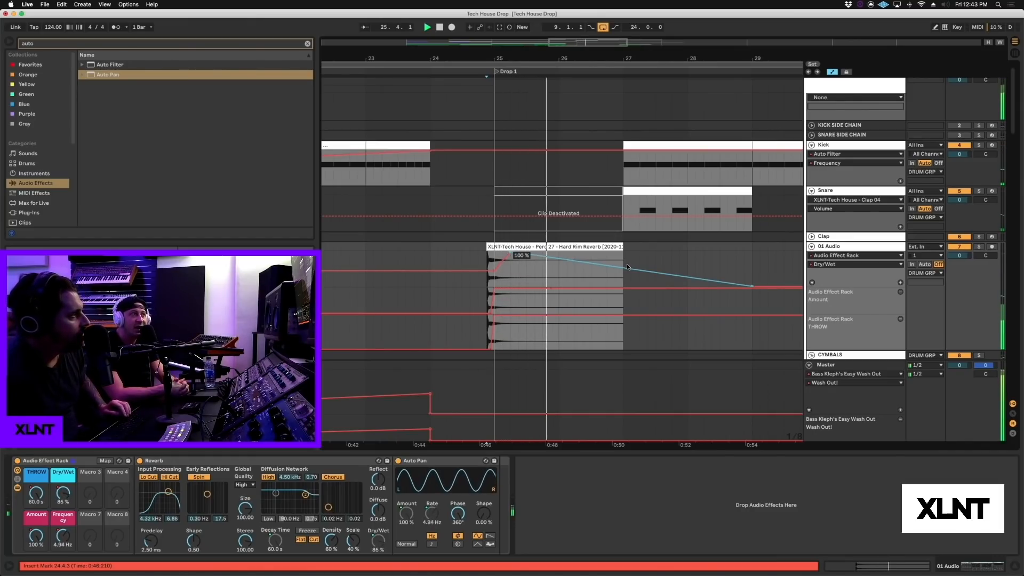
# Step: Shape the Dry/Wet automation to decline to about 71% at bar 27 and about 60% just before a drop at bar 29
pyautogui.moveTo(626, 263); pyautogui.dragTo(728, 251)
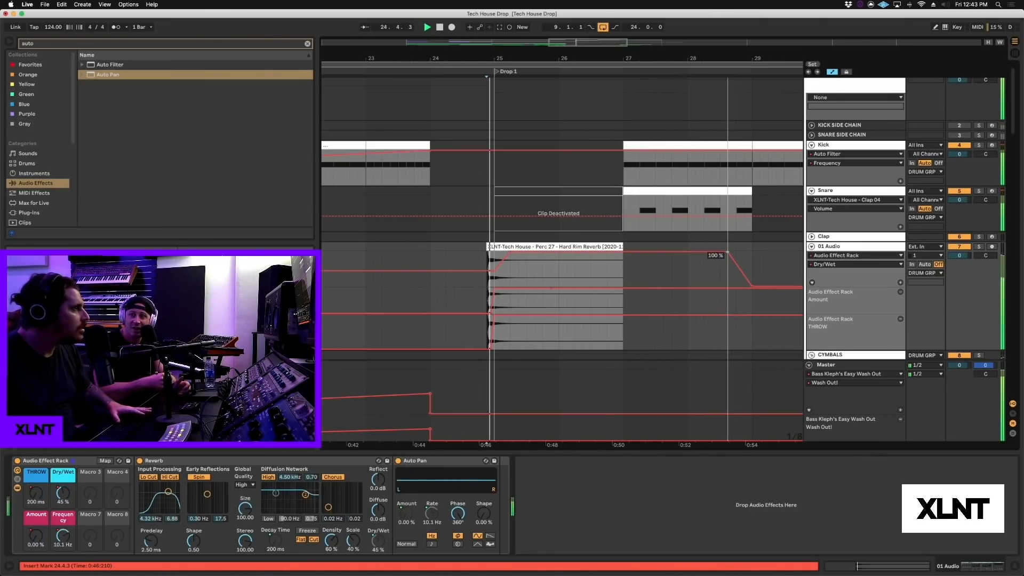
pyautogui.moveTo(728, 252); pyautogui.dragTo(744, 265)
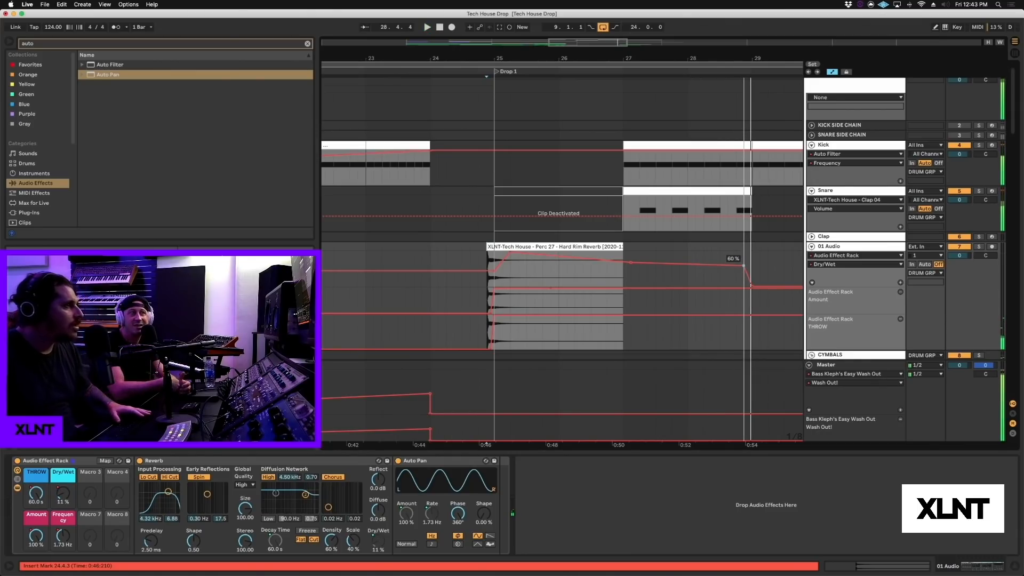
pyautogui.moveTo(745, 265); pyautogui.dragTo(742, 266)
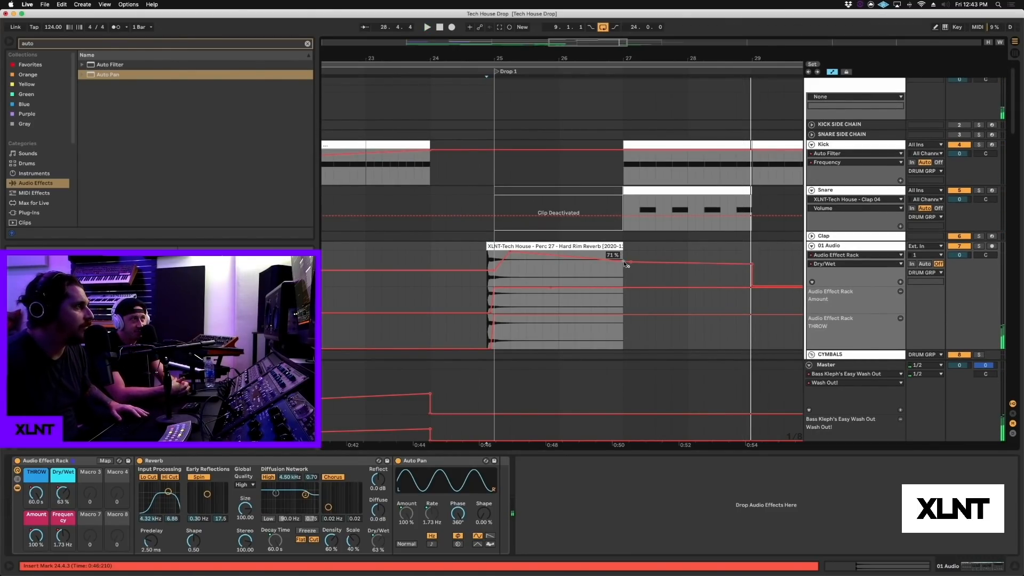
pyautogui.press('space')
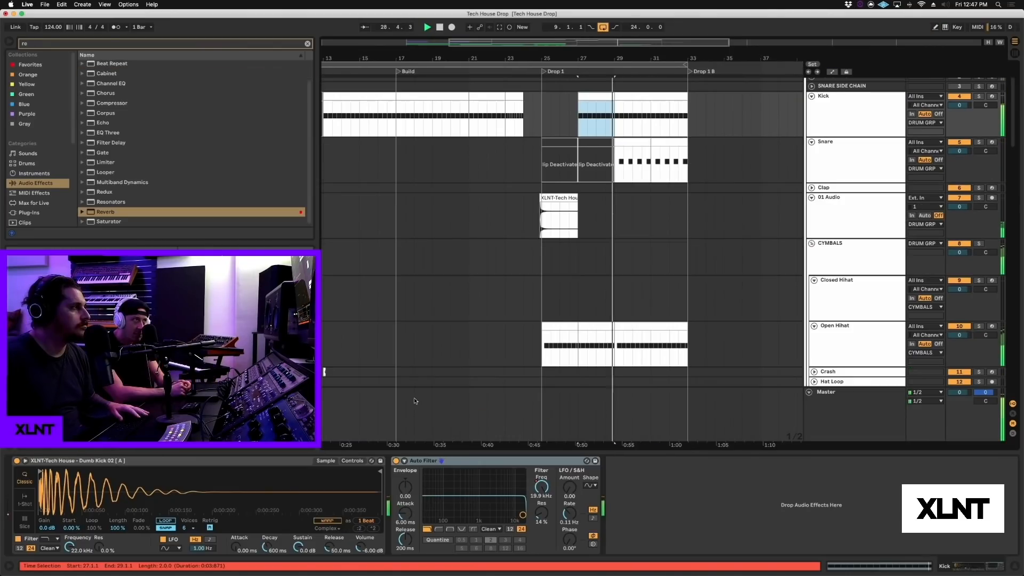
# Step: Switch the Dumb Kick 04 sampler on the new MIDI track to 1-Shot mode and audition the kick in Drop 1
pyautogui.click(844, 107)
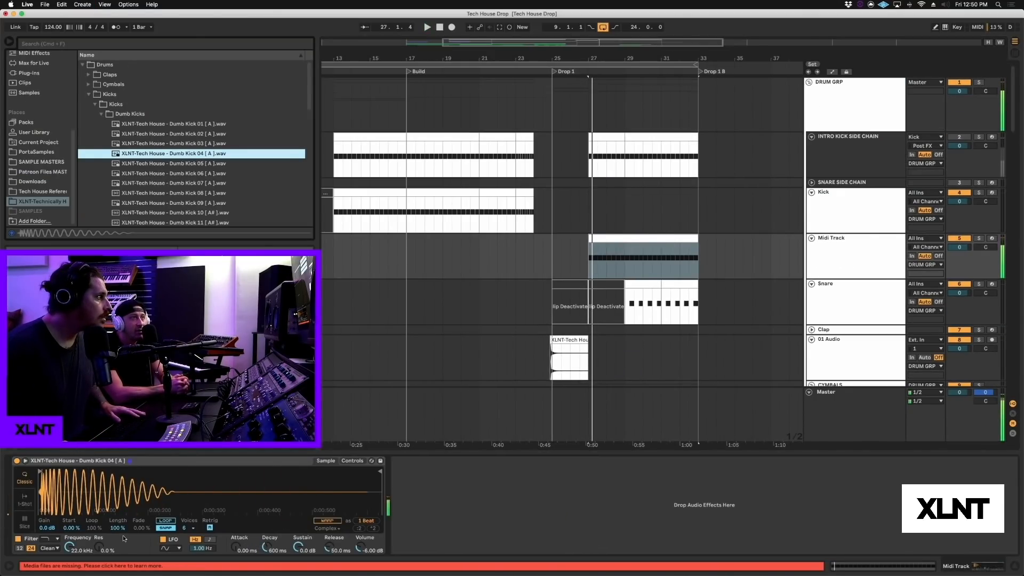
pyautogui.press('space')
pyautogui.press('space')
pyautogui.click(24, 500)
pyautogui.press('space')
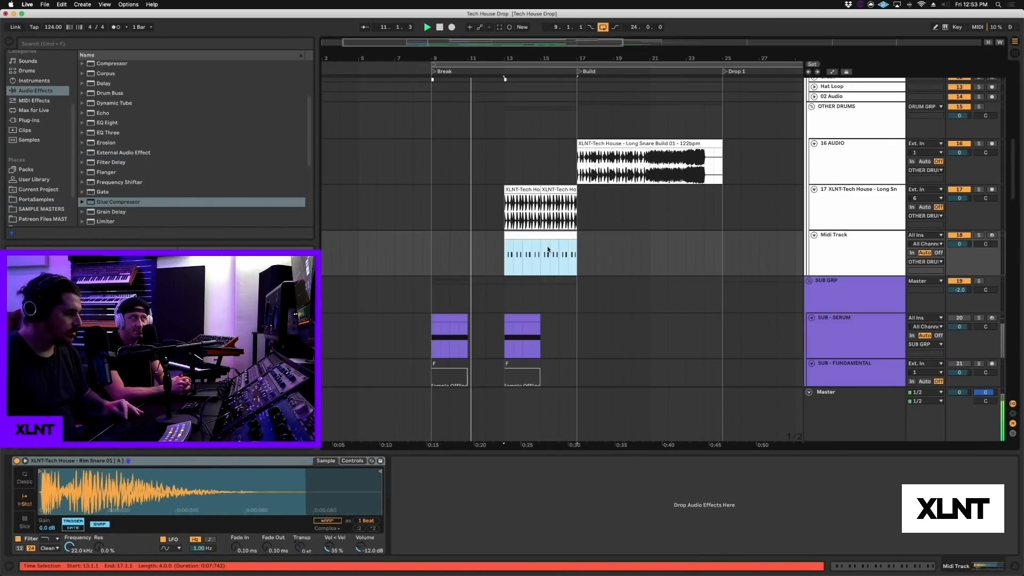
# Step: Paste the four-bar Rim Snare MIDI clip further along its track in the arrangement
pyautogui.hscroll(10, 547, 249)
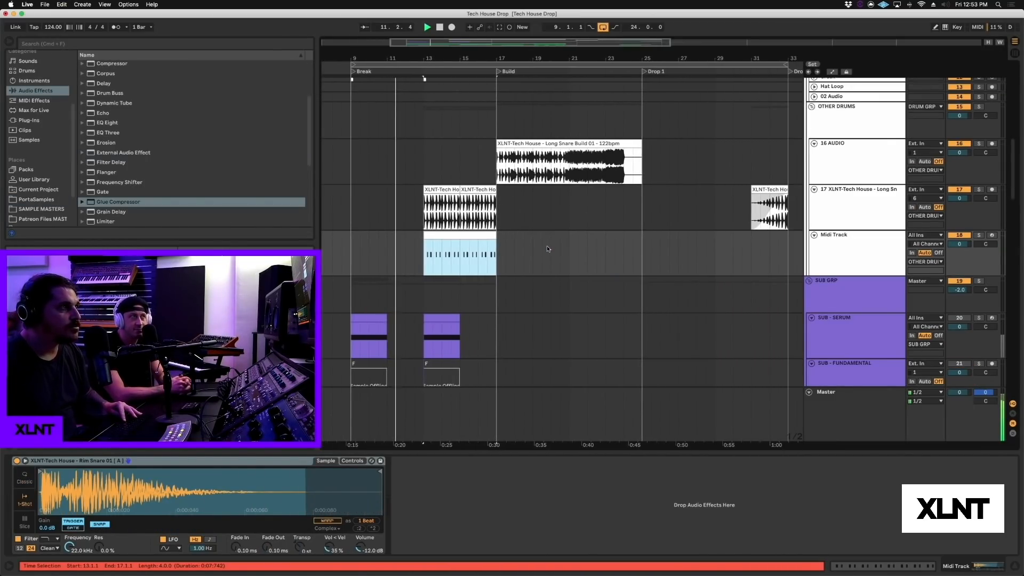
pyautogui.click(603, 253)
pyautogui.press('cmd+v')
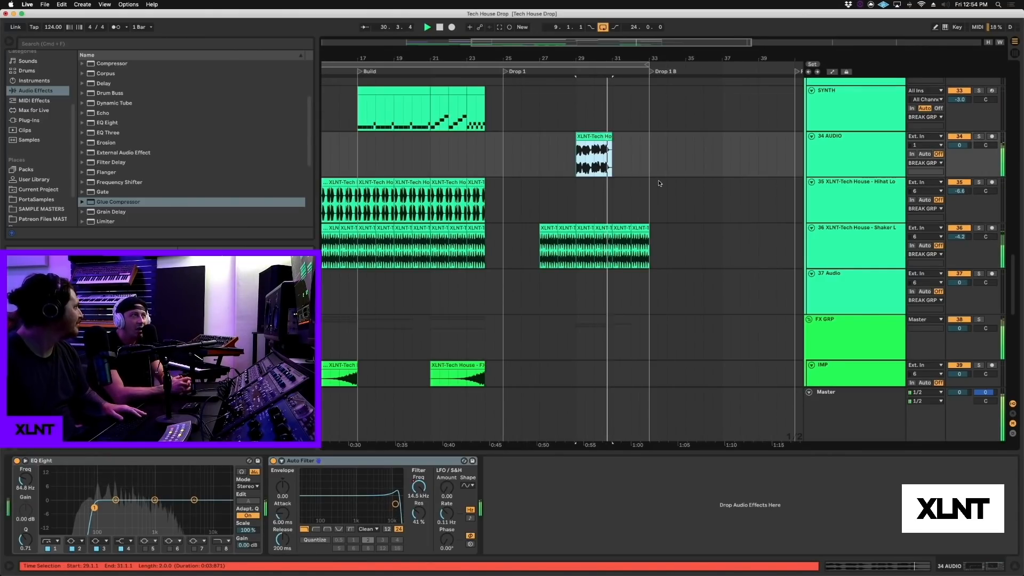
# Step: Clear the synth loop at bar 29, and loop bars 29 to 33 and duplicate that time range twice across all tracks
pyautogui.press('space')
pyautogui.moveTo(596, 137); pyautogui.dragTo(670, 139)
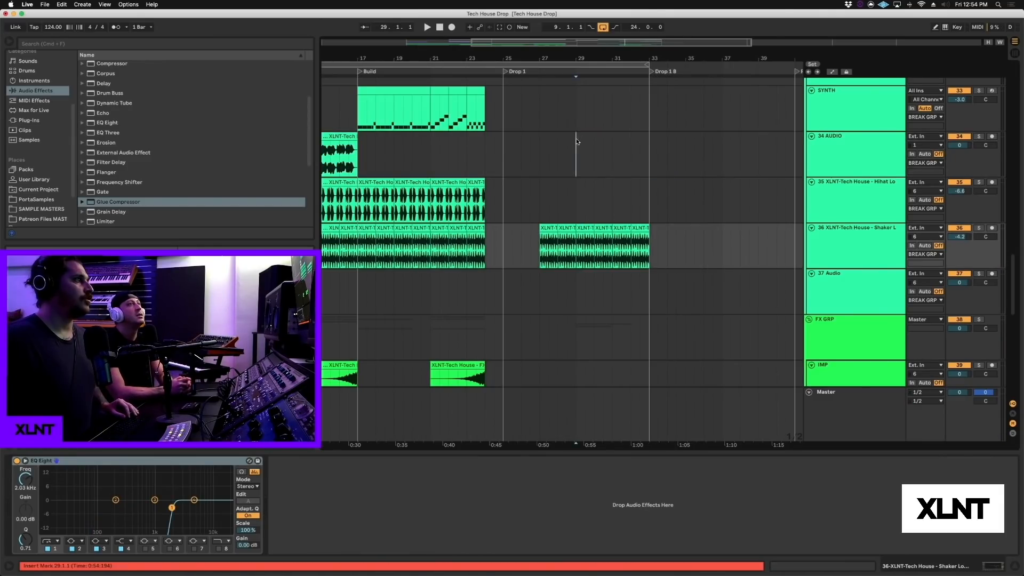
pyautogui.moveTo(576, 140); pyautogui.dragTo(647, 134)
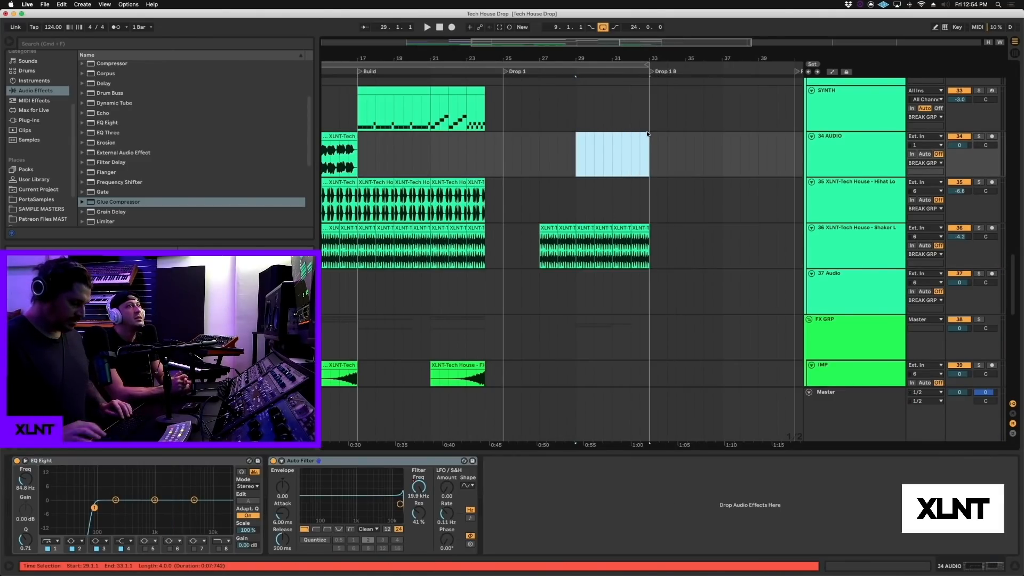
pyautogui.press('super+l')
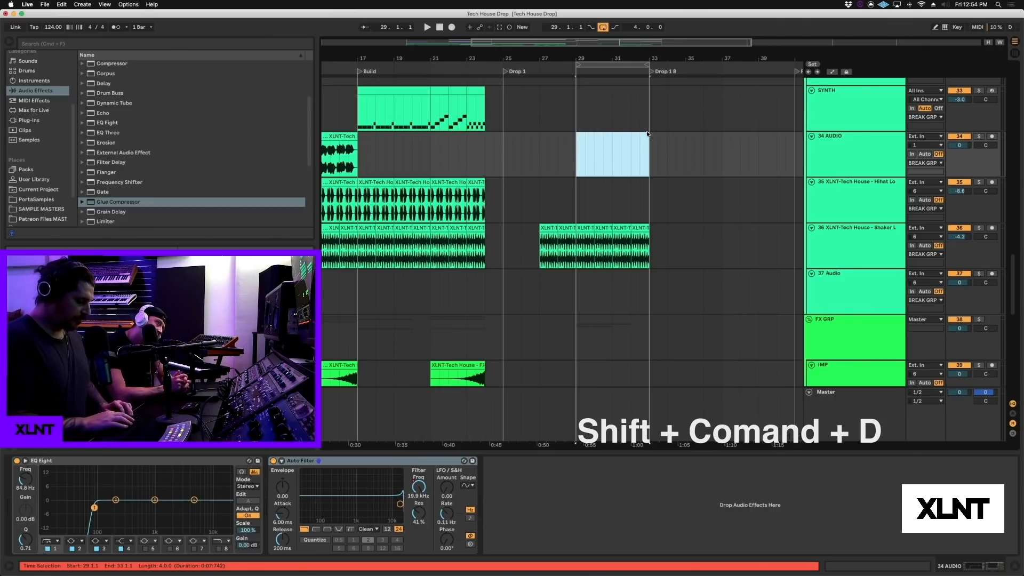
pyautogui.press('shift+super+d')
pyautogui.press('shift+super+d')
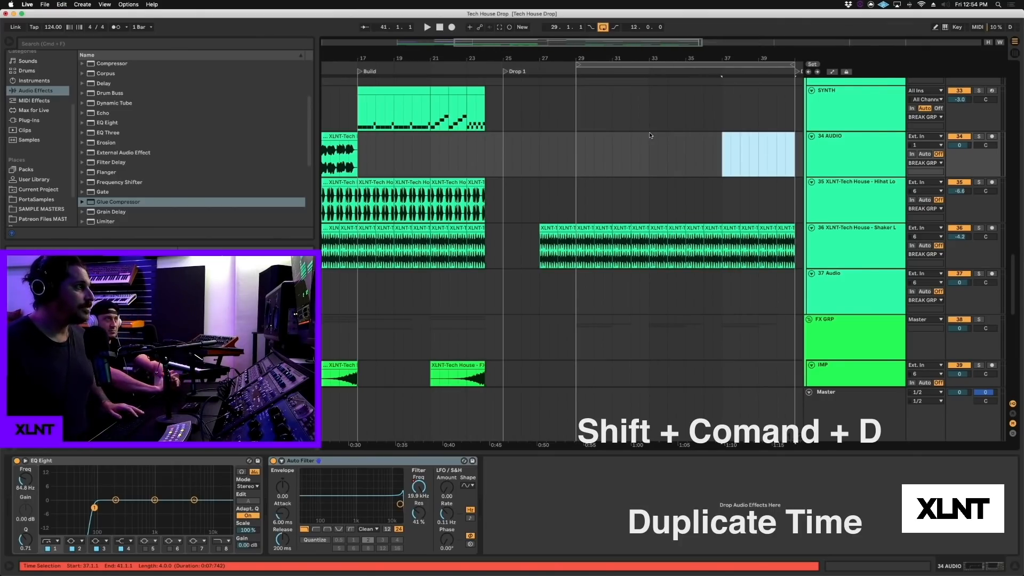
# Step: Copy the Synth Loop 02 clip from before the build to bar 33 on 34 AUDIO and duplicate it twice during playback
pyautogui.moveTo(341, 155); pyautogui.dragTo(668, 149)
pyautogui.press('space')
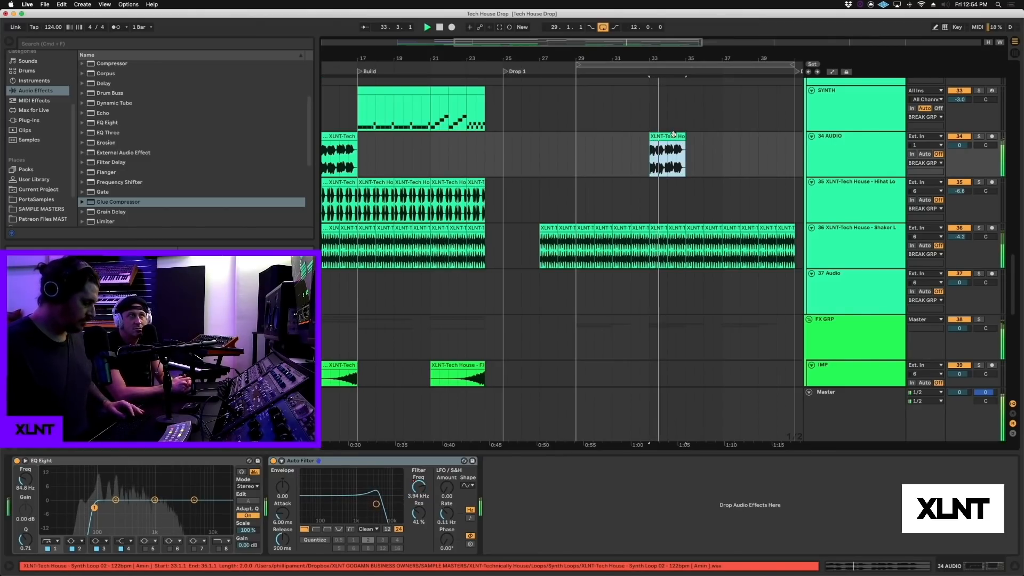
pyautogui.press('super+d')
pyautogui.press('super+d')
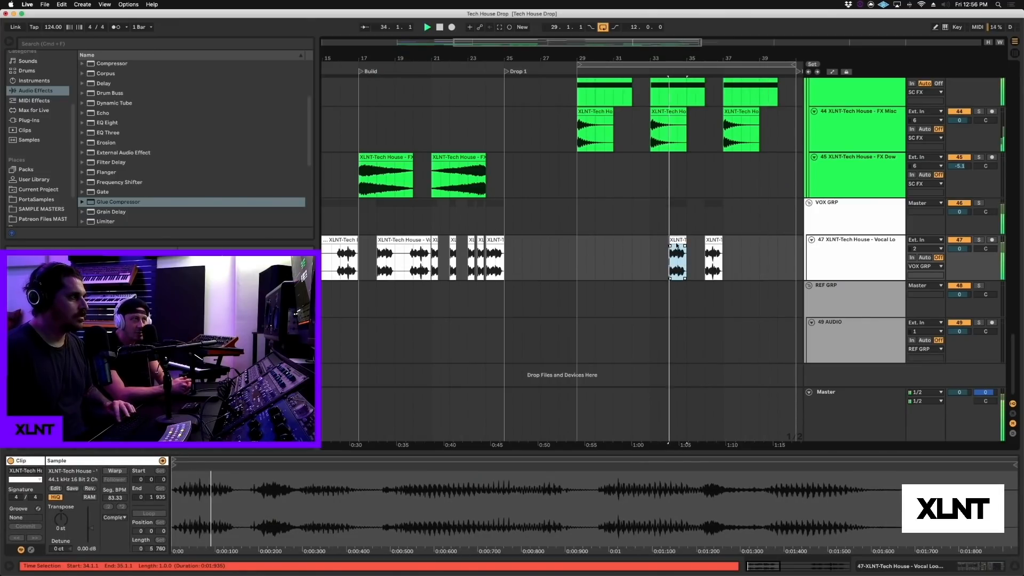
# Step: Duplicate bars 33 to 37 of the vocal loop track, with both vocal chops, into bars 37 to 41
pyautogui.moveTo(655, 251); pyautogui.dragTo(715, 258)
pyautogui.press('super+d')
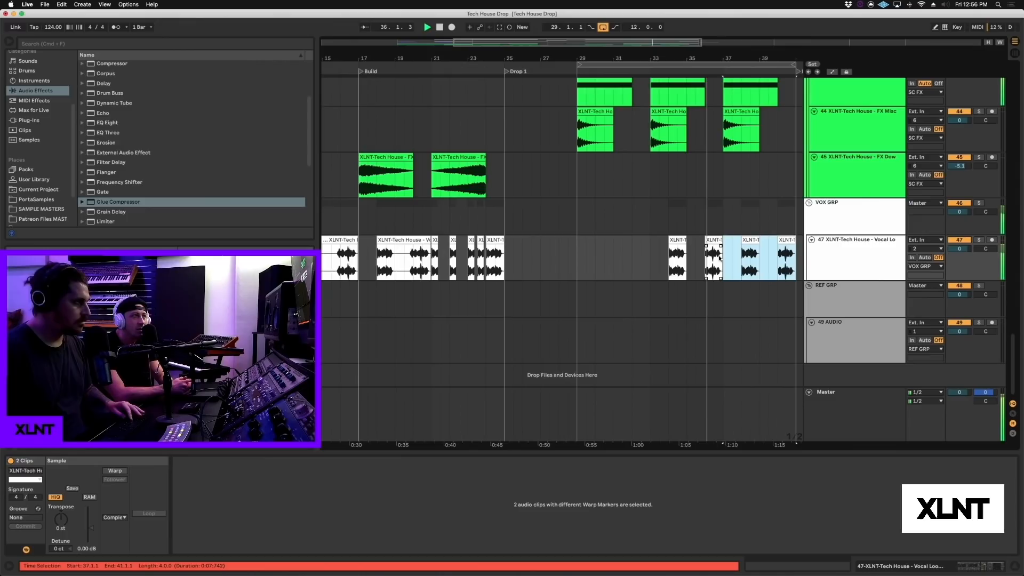
# Step: Look over the drum, sub, break and FX tracks across the build and Drop 1
pyautogui.scroll(15, 730, 245)
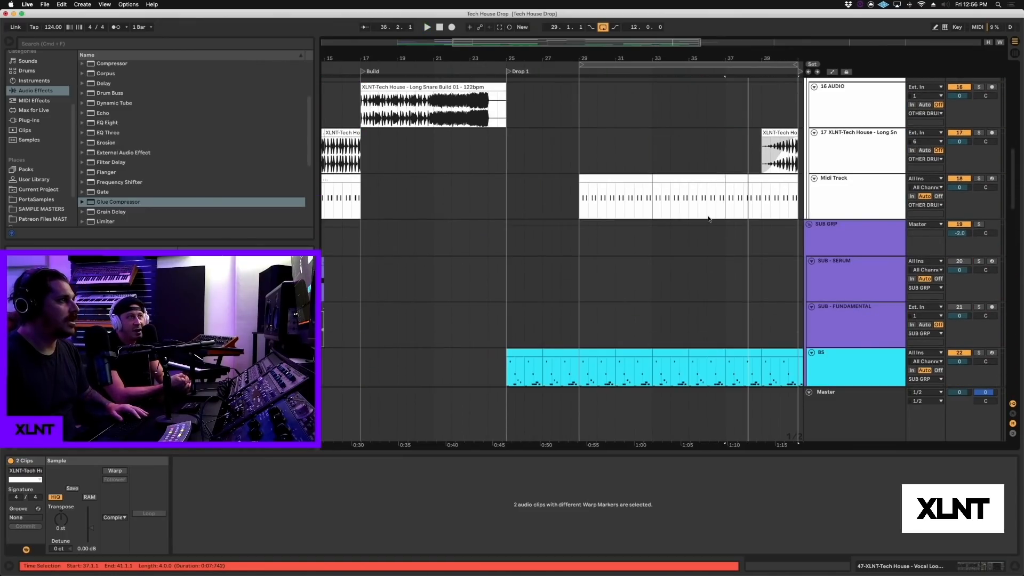
pyautogui.scroll(5, 735, 155)
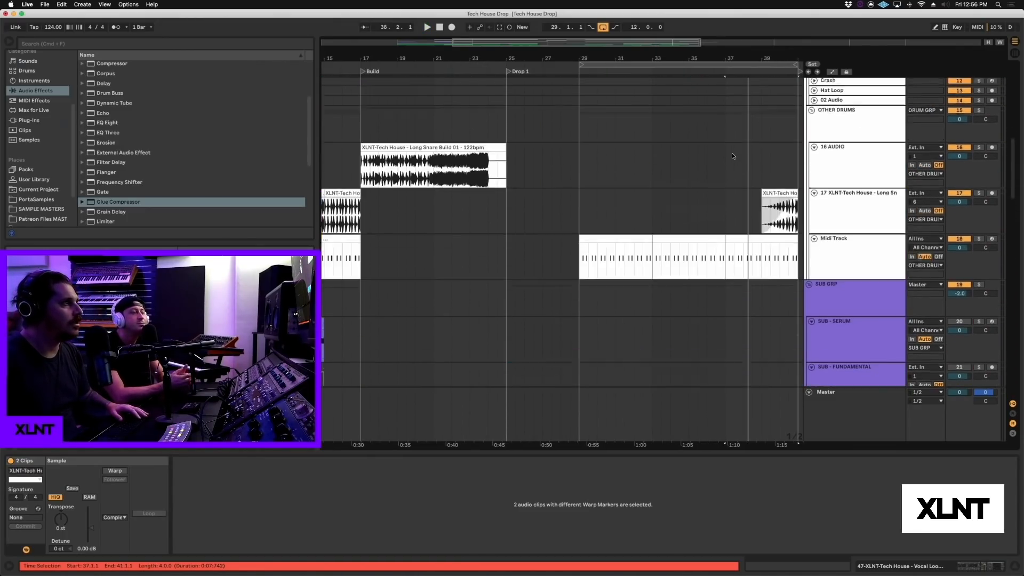
pyautogui.scroll(-8, 731, 153)
pyautogui.scroll(-2, 733, 155)
pyautogui.scroll(4, 733, 155)
pyautogui.hscroll(-10, 605, 241)
pyautogui.scroll(2, 605, 242)
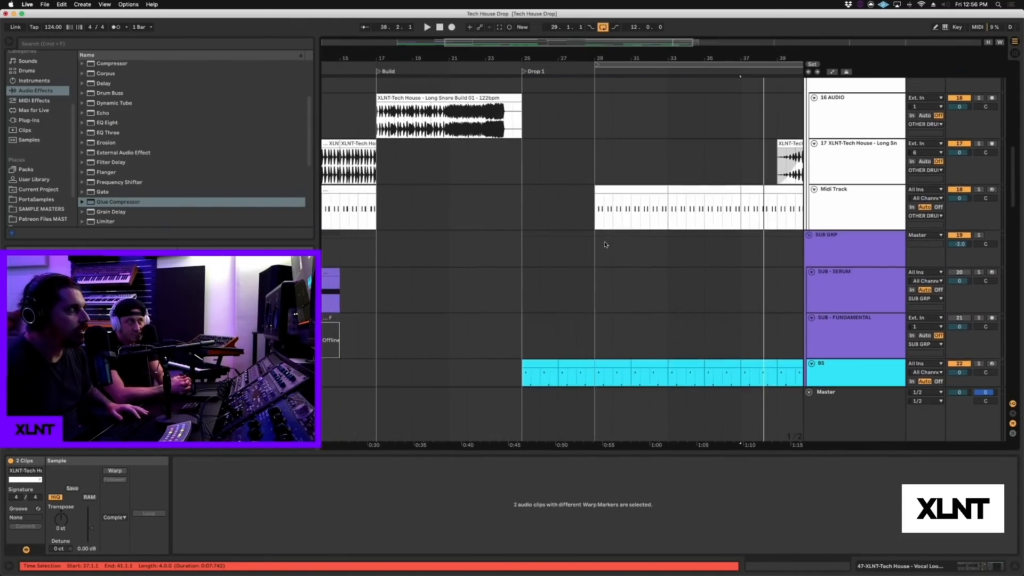
pyautogui.scroll(-15, 606, 245)
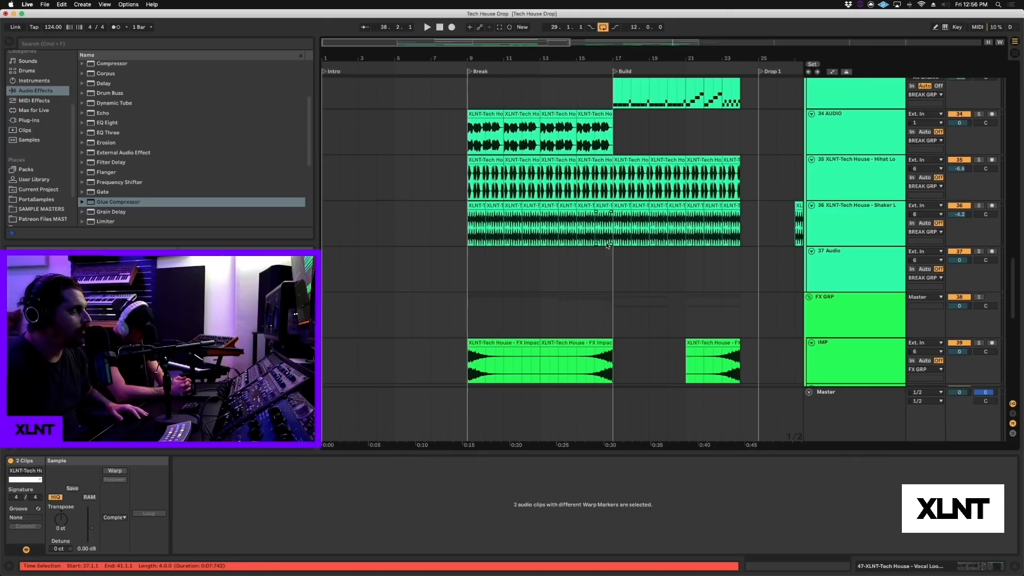
pyautogui.hscroll(8, 688, 222)
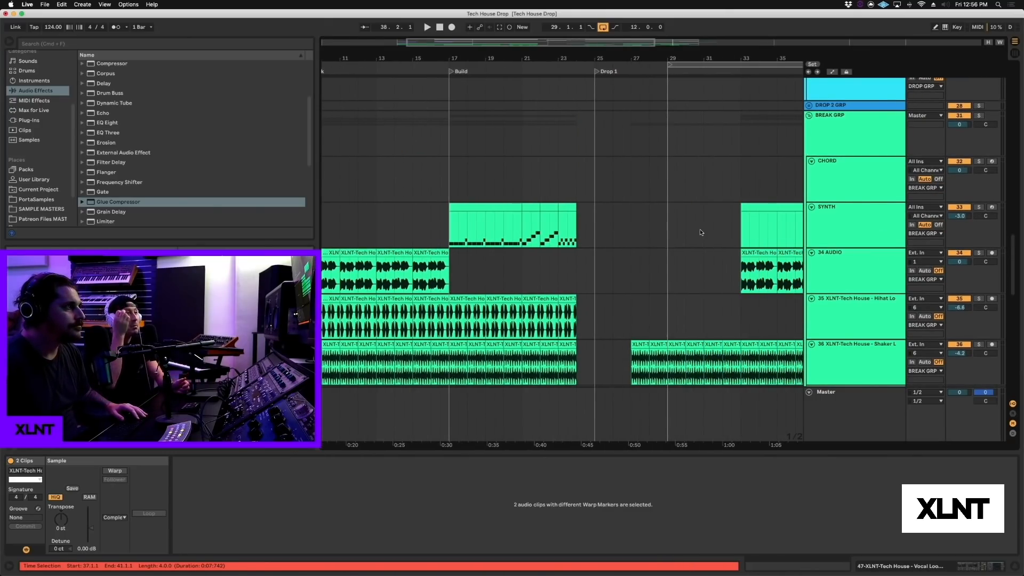
# Step: Open the MIDI clip at bar 33 on the SYNTH track and add a short G#0 note at 1.4
pyautogui.click(768, 208)
pyautogui.press('space')
pyautogui.moveTo(601, 449); pyautogui.dragTo(602, 328)
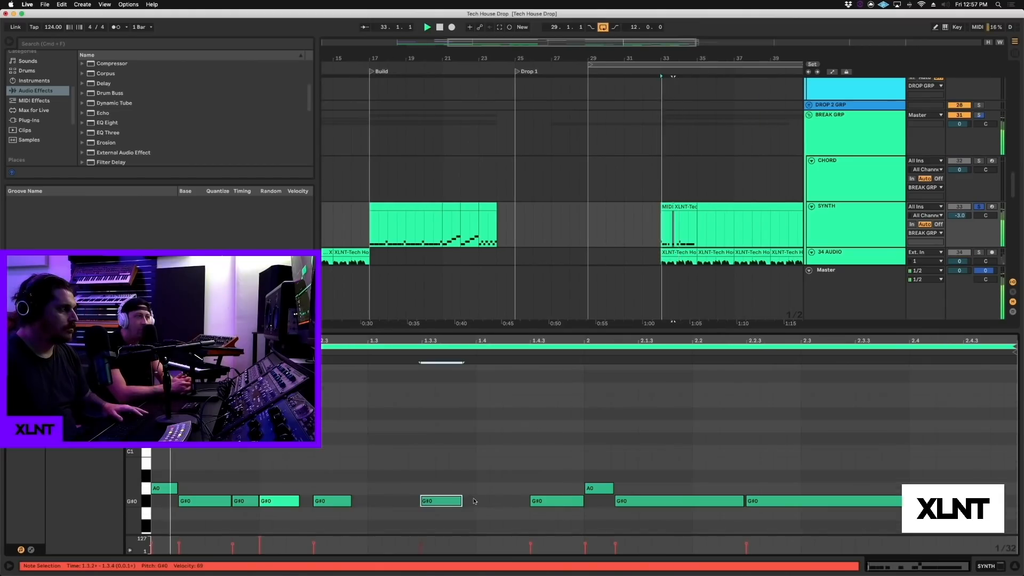
pyautogui.doubleClick(481, 502)
pyautogui.moveTo(489, 502); pyautogui.dragTo(502, 502)
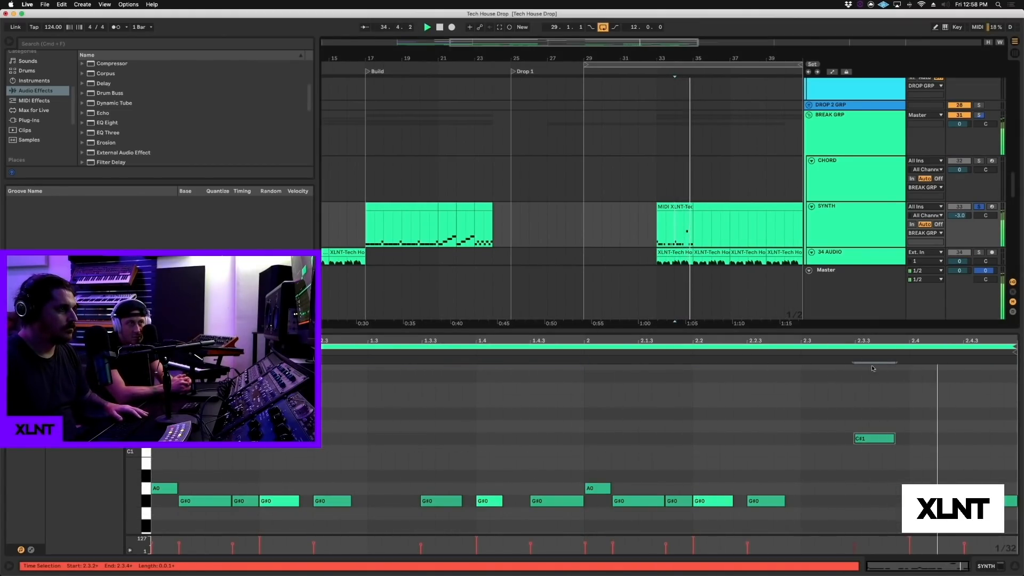
# Step: Audition the SYNTH clip at bar 33 and transpose all of its notes up one octave
pyautogui.press('space')
pyautogui.press('space')
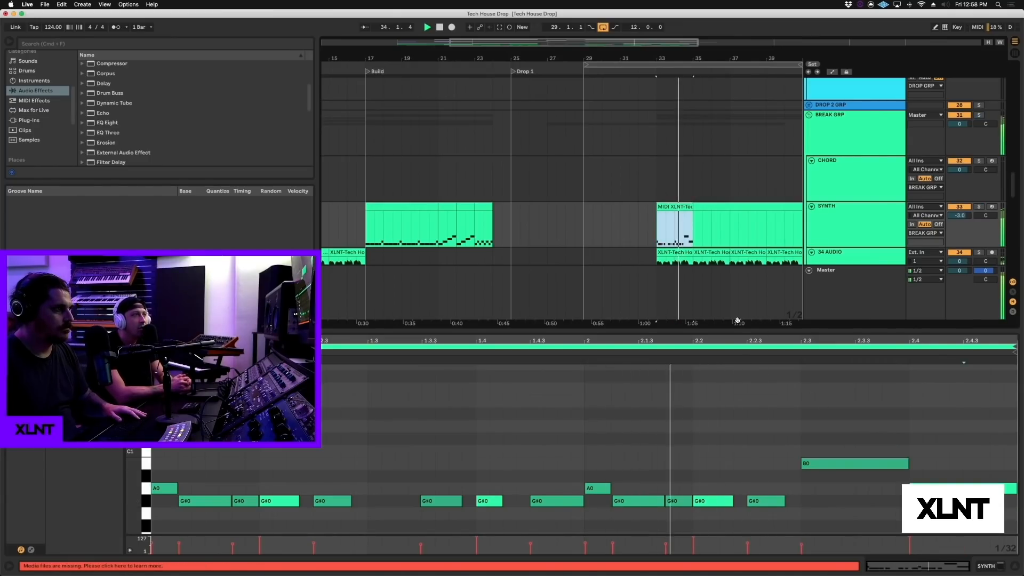
pyautogui.press('space')
pyautogui.press('super+a')
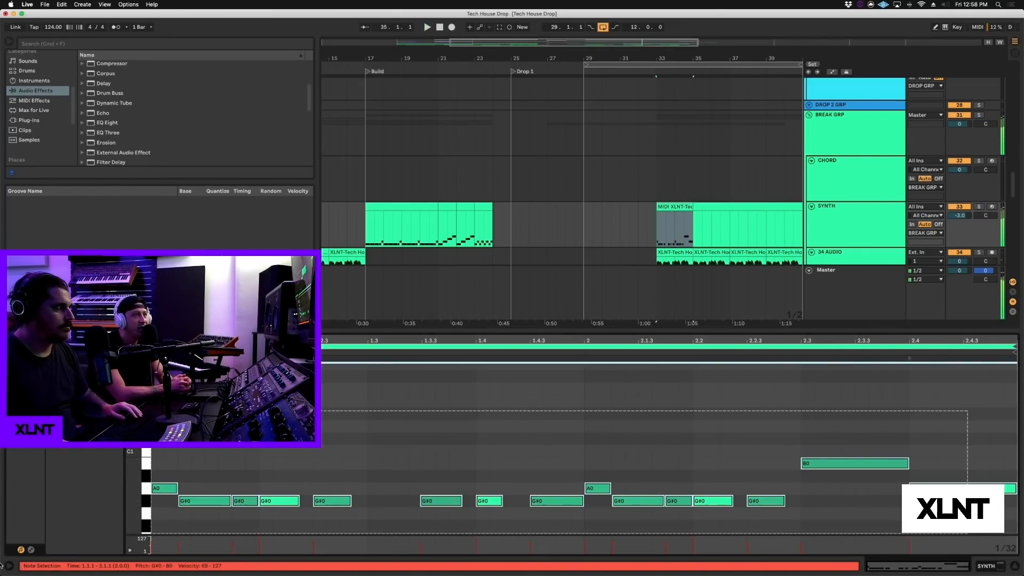
pyautogui.hotkey('shift', 'Up')
pyautogui.press('space')
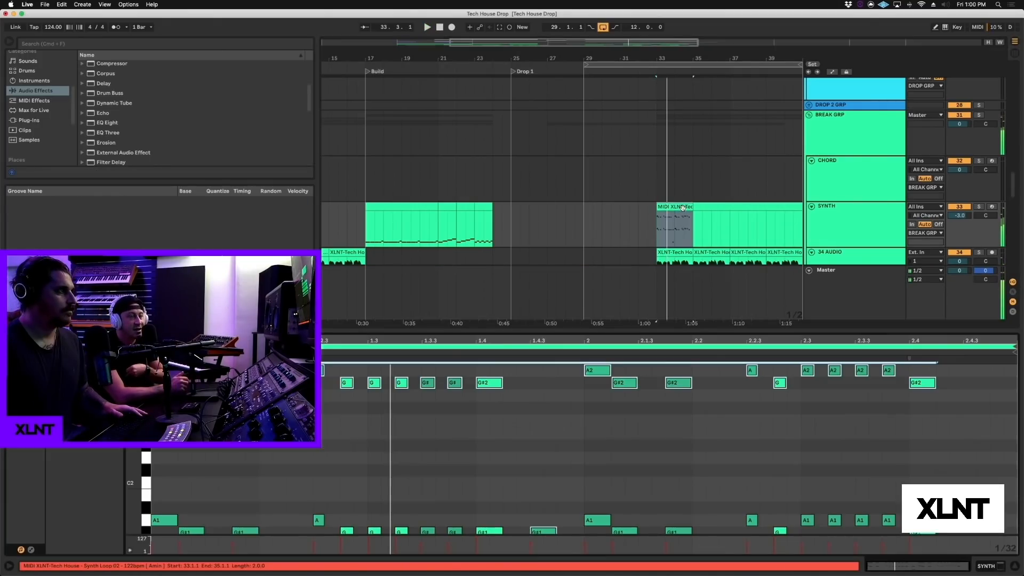
# Step: Play back the SYNTH clip's notes around 1.3 to 1.4, and duplicate the two-bar clip from bar 33 to bar 35
pyautogui.scroll(2, 374, 463)
pyautogui.scroll(-2, 374, 463)
pyautogui.scroll(2, 374, 463)
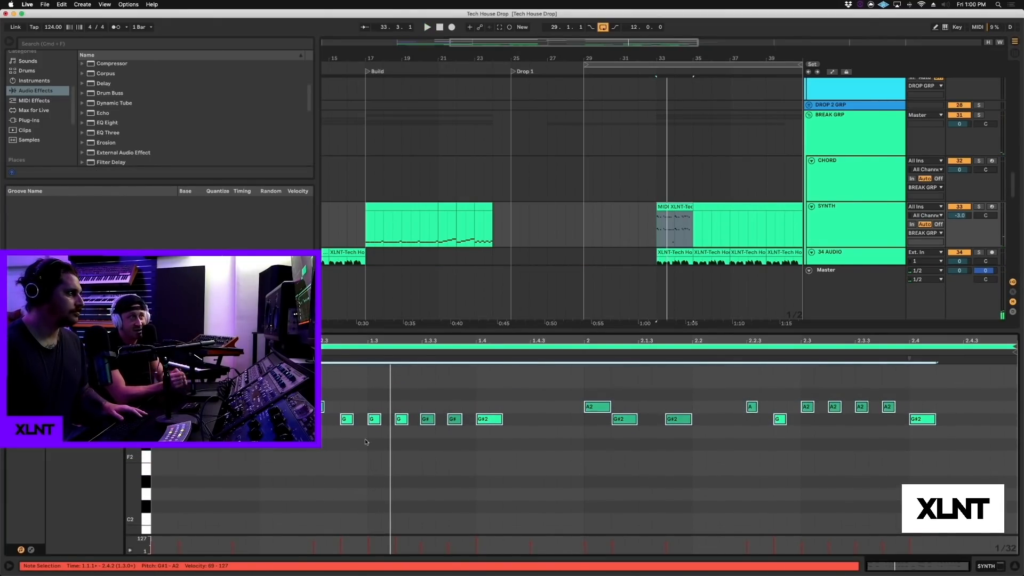
pyautogui.moveTo(345, 401); pyautogui.dragTo(505, 574)
pyautogui.press('space')
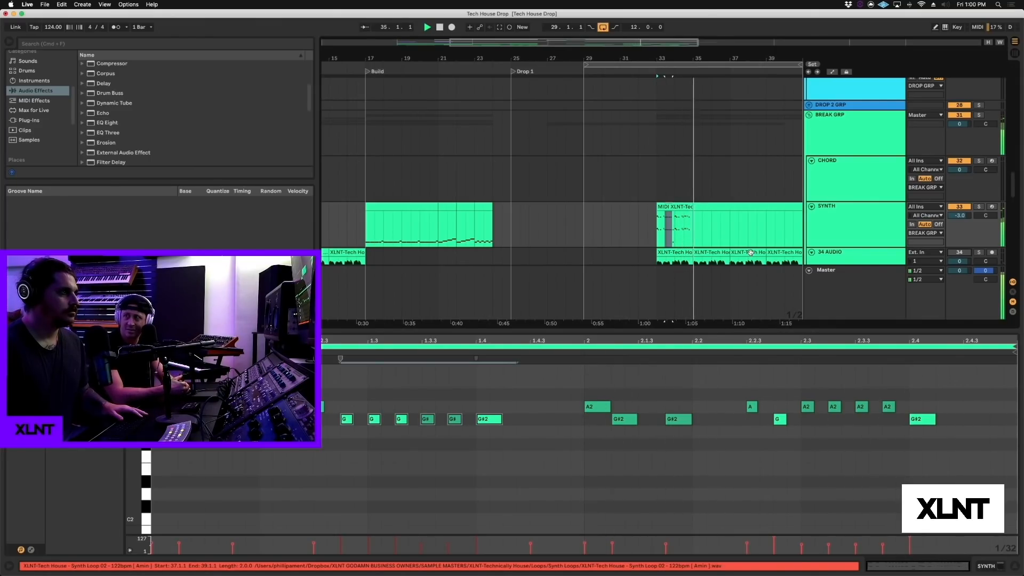
pyautogui.click(671, 205)
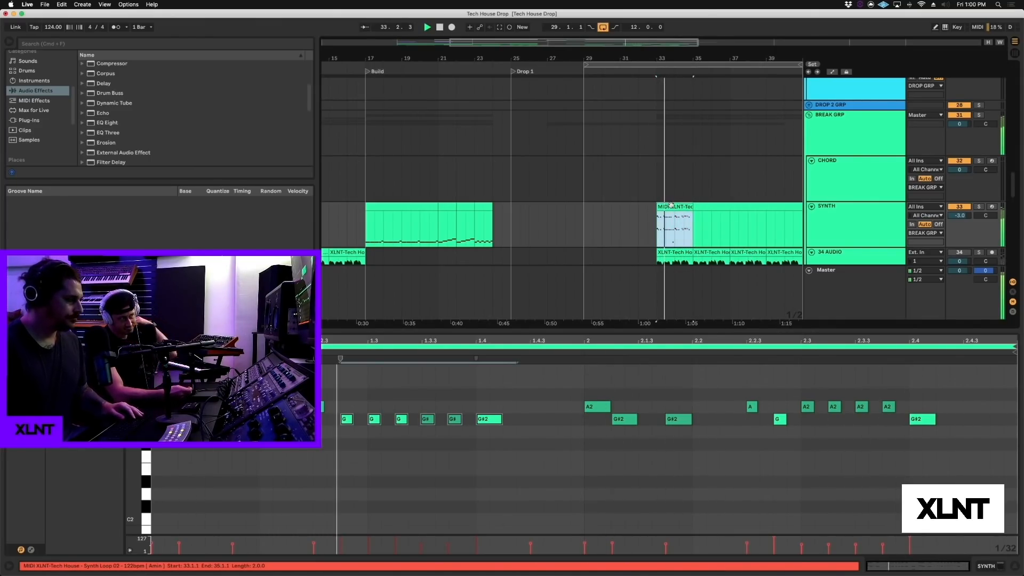
pyautogui.press('super+d')
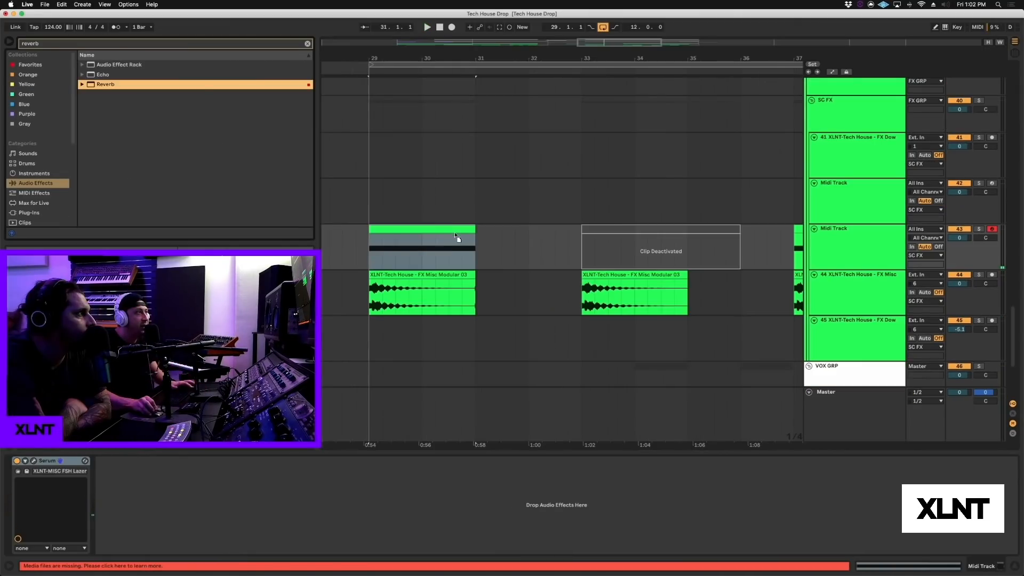
# Step: Add Reverb to track 43 in the SC FX group, show its Dry/Wet automation, and audition the clip at bar 29
pyautogui.moveTo(442, 251); pyautogui.dragTo(441, 250)
pyautogui.press('space')
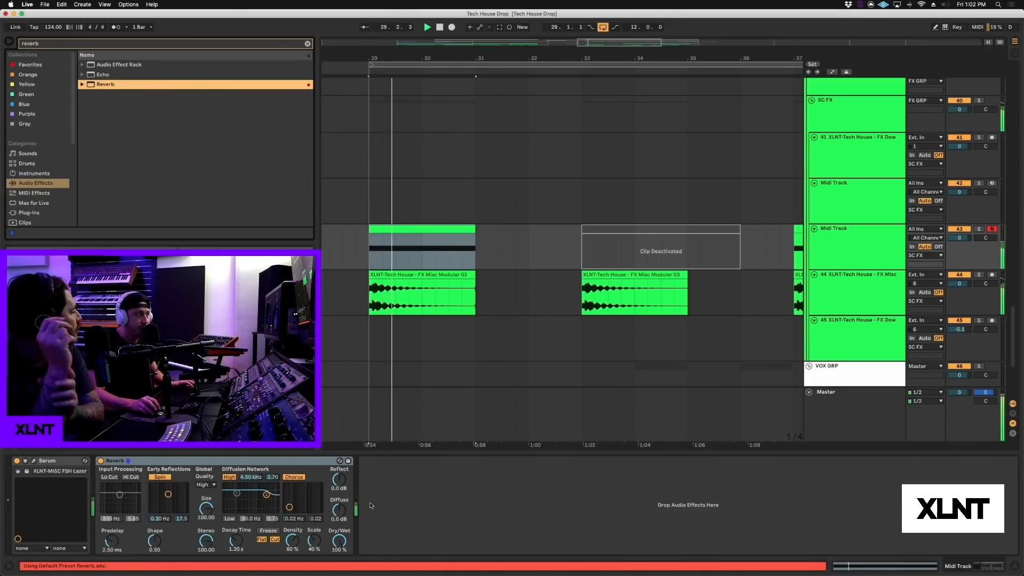
pyautogui.press('a')
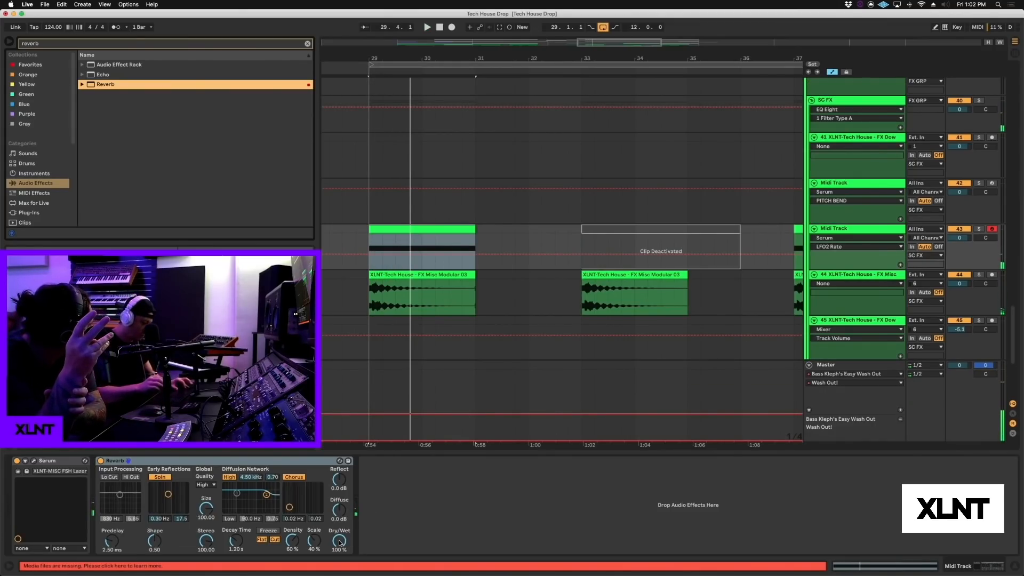
pyautogui.click(343, 543)
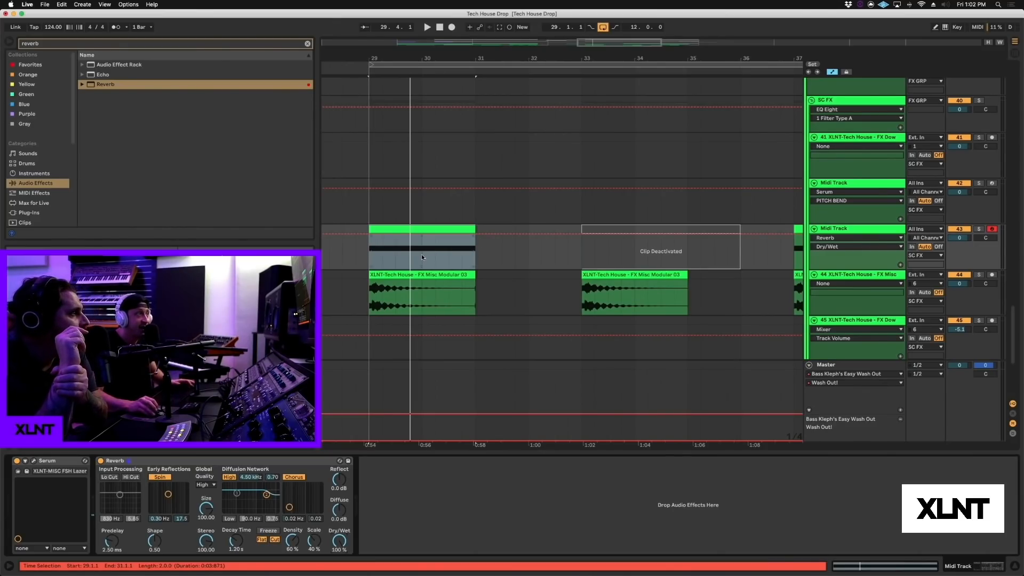
pyautogui.press('space')
pyautogui.click(458, 258)
pyautogui.press('space')
pyautogui.press('space')
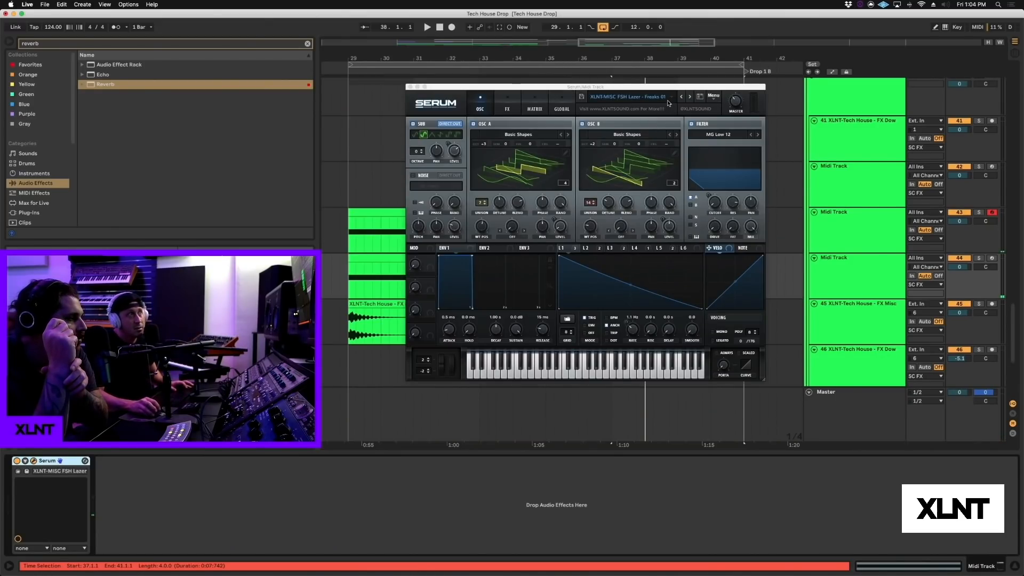
# Step: Load the XLNT-LD Mushroom Cap 01 preset from XLNT-Technically House Serum Presets into Serum
pyautogui.click(668, 100)
pyautogui.scroll(-5, 673, 288)
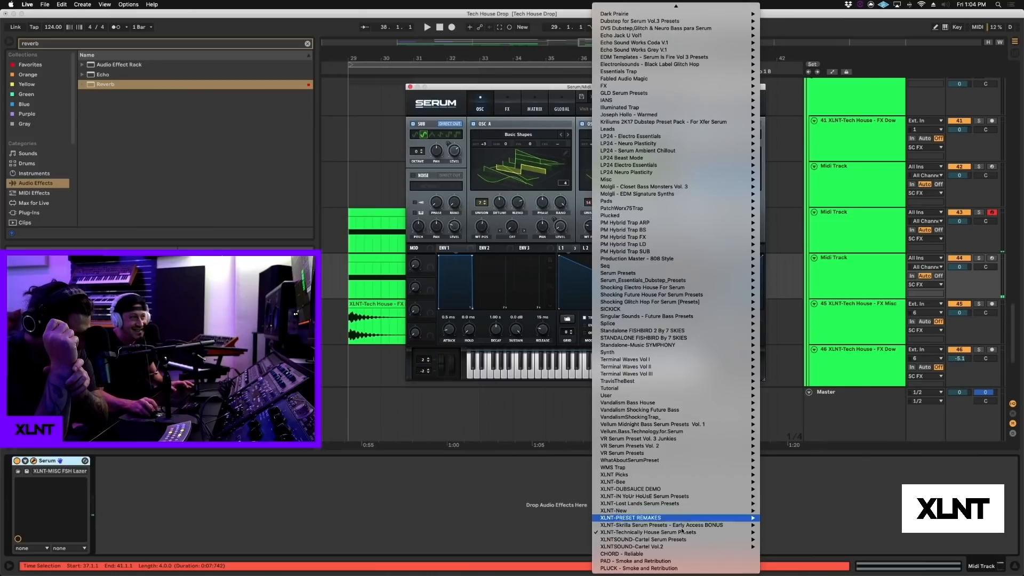
pyautogui.moveTo(680, 534)
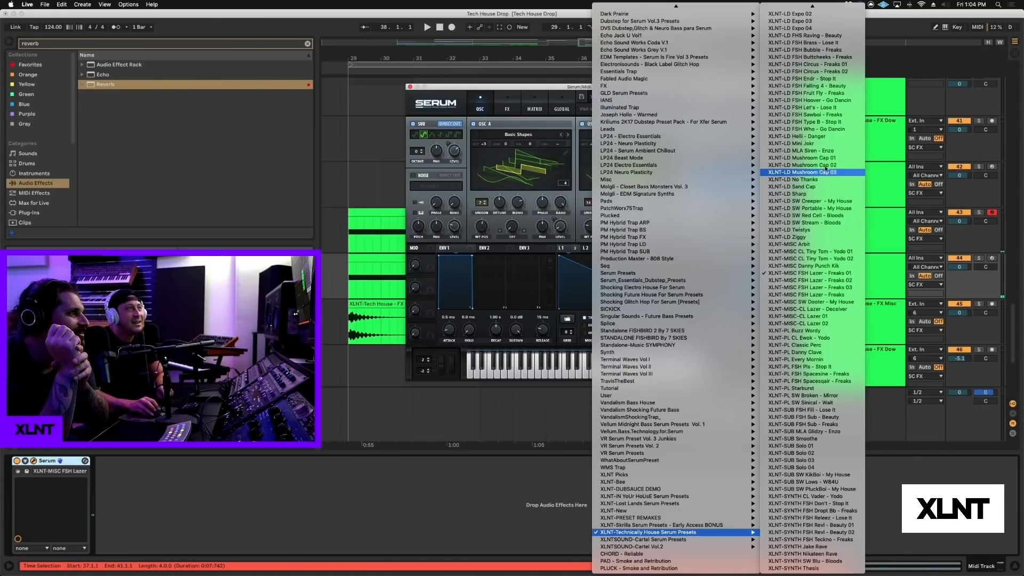
pyautogui.click(825, 157)
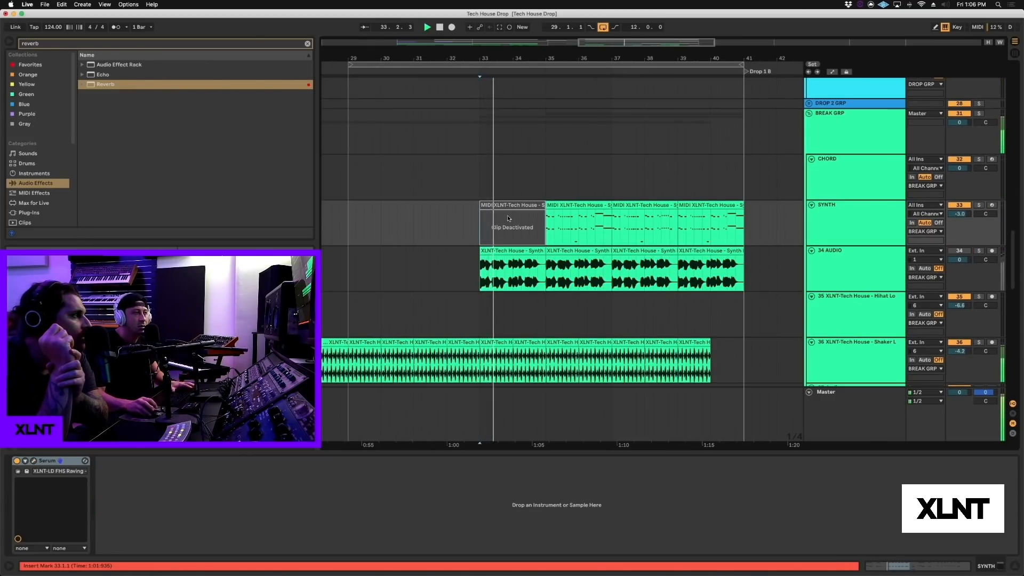
# Step: Play the drop from bar 29 and review its synth, FX, vocal and drum tracks
pyautogui.scroll(-2, 508, 216)
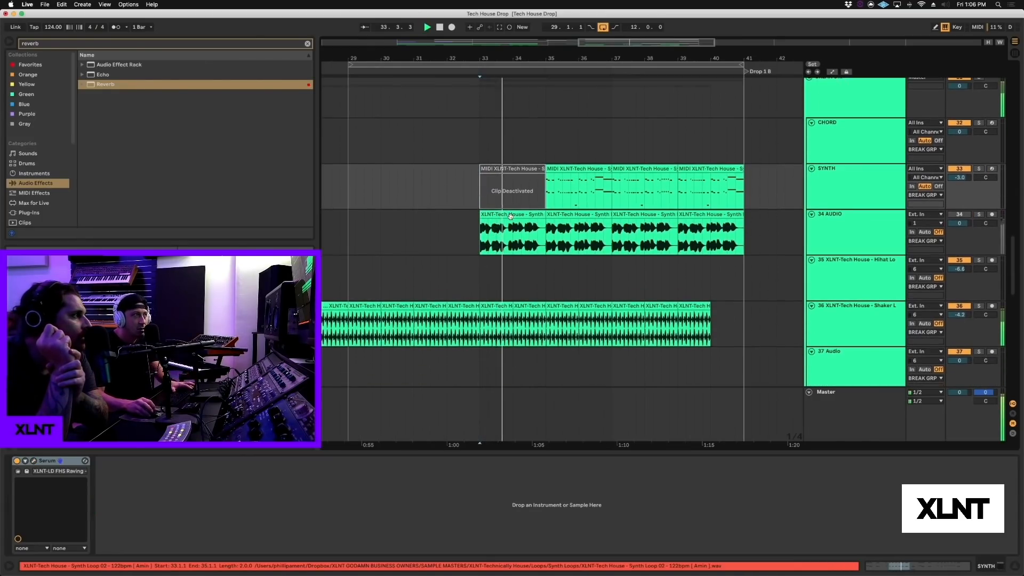
pyautogui.scroll(-2, 545, 183)
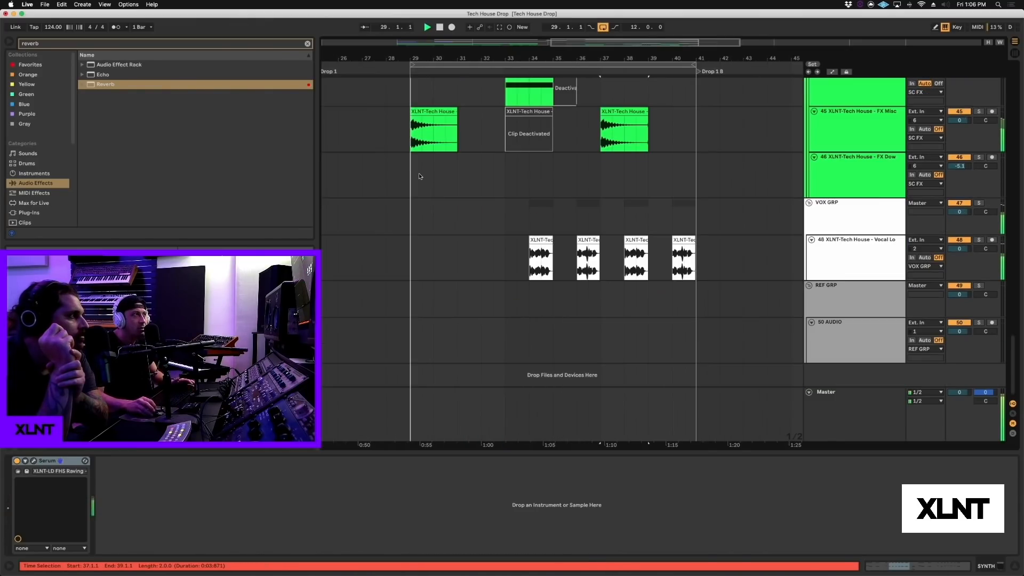
pyautogui.click(443, 184)
pyautogui.scroll(10, 491, 193)
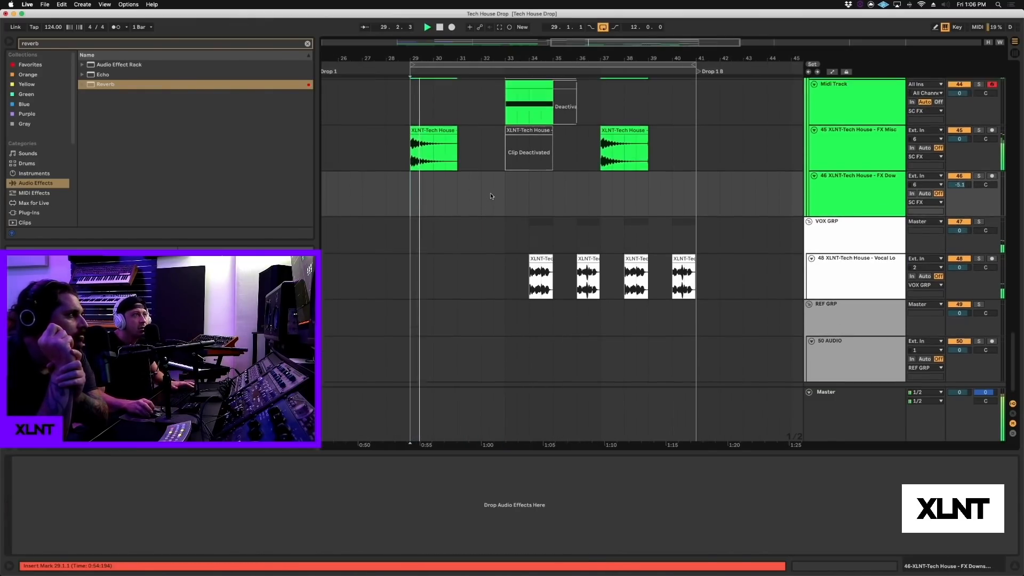
pyautogui.scroll(8, 491, 193)
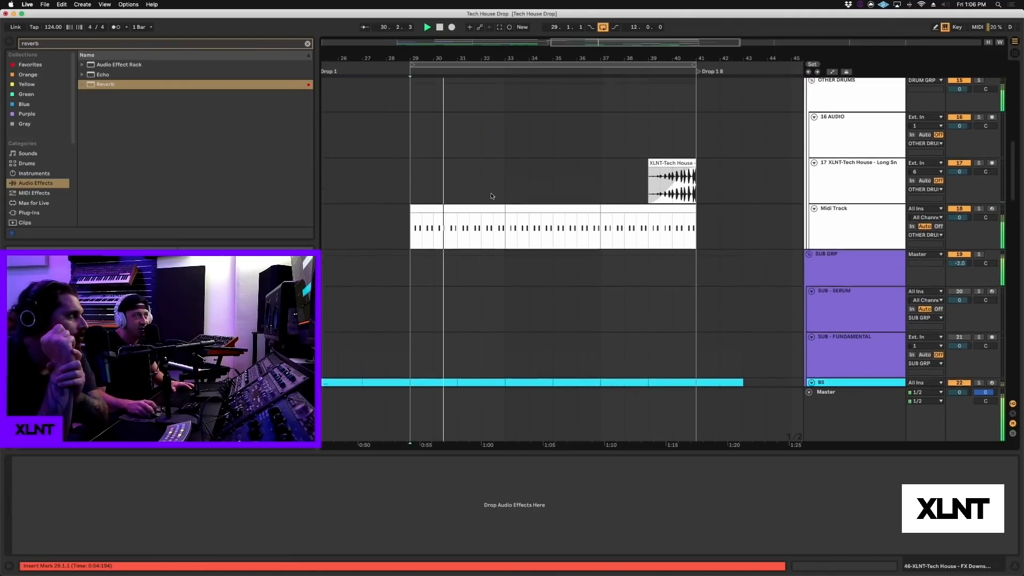
# Step: Copy the last half bar of the long snare clip, from 40.3 to 41.1, to bar 36 on track 17
pyautogui.click(692, 277)
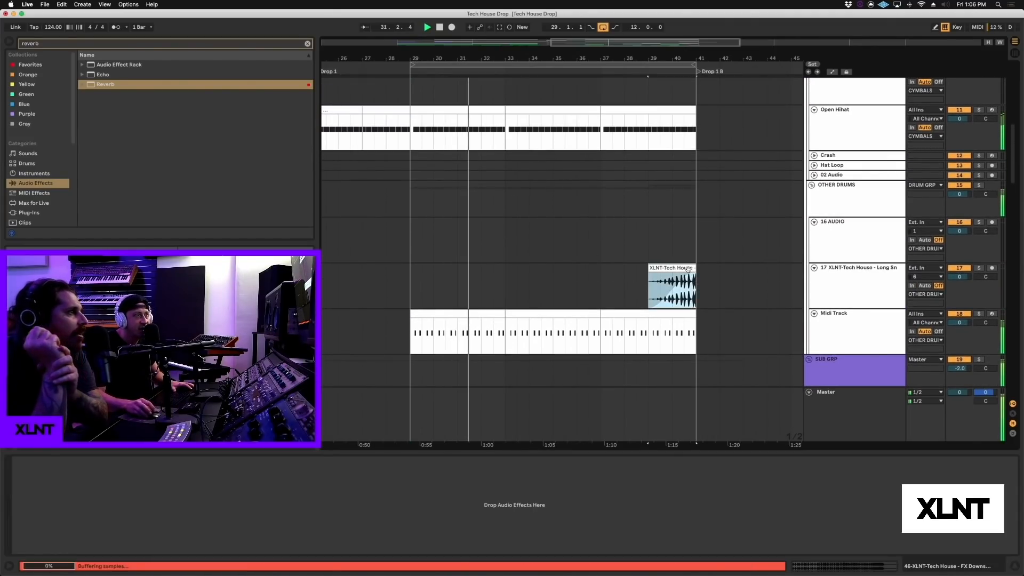
pyautogui.scroll(8, 612, 264)
pyautogui.scroll(-8, 613, 266)
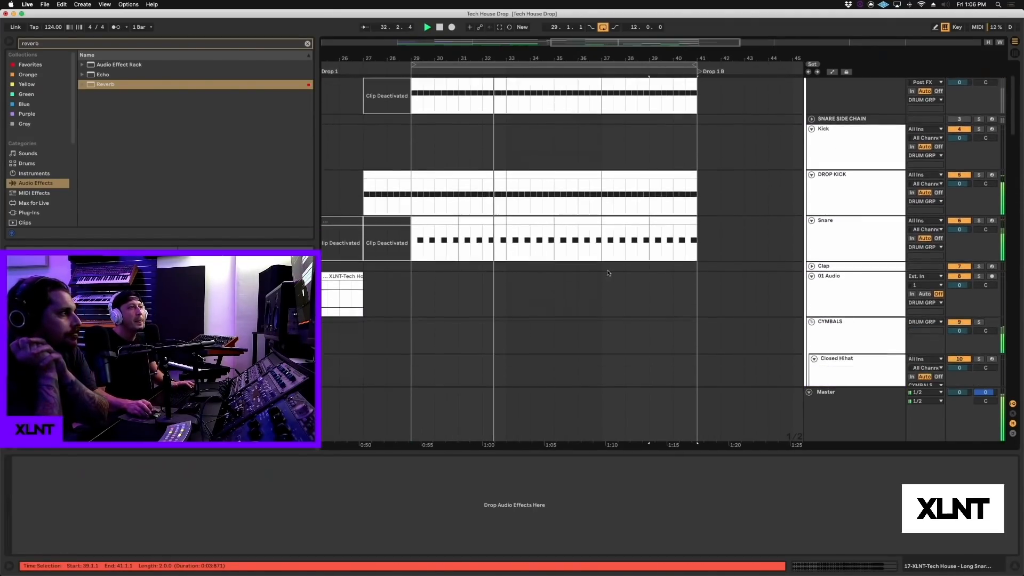
pyautogui.scroll(-2, 669, 315)
pyautogui.moveTo(685, 267); pyautogui.dragTo(696, 267)
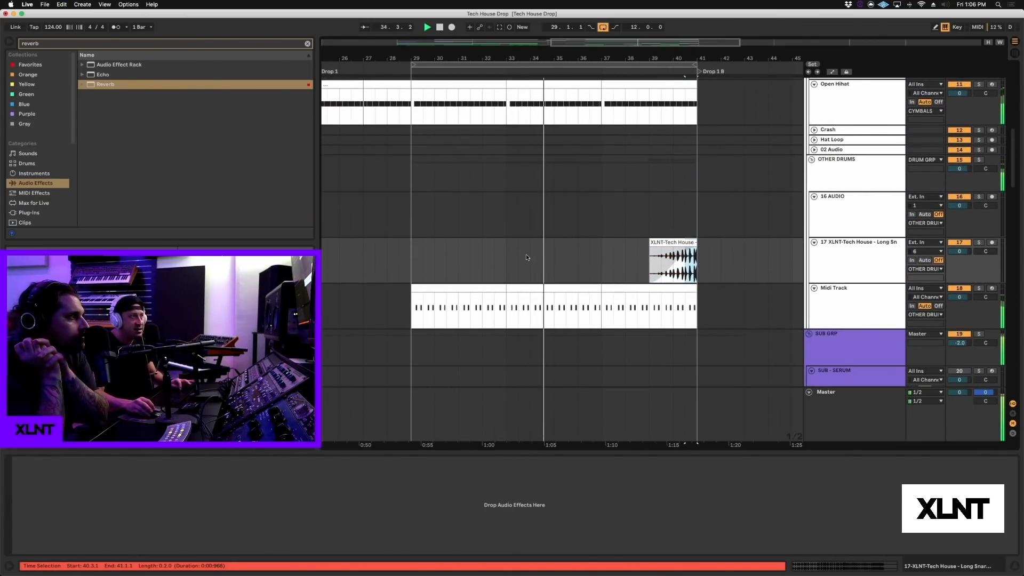
pyautogui.click(587, 257)
pyautogui.press('super+v')
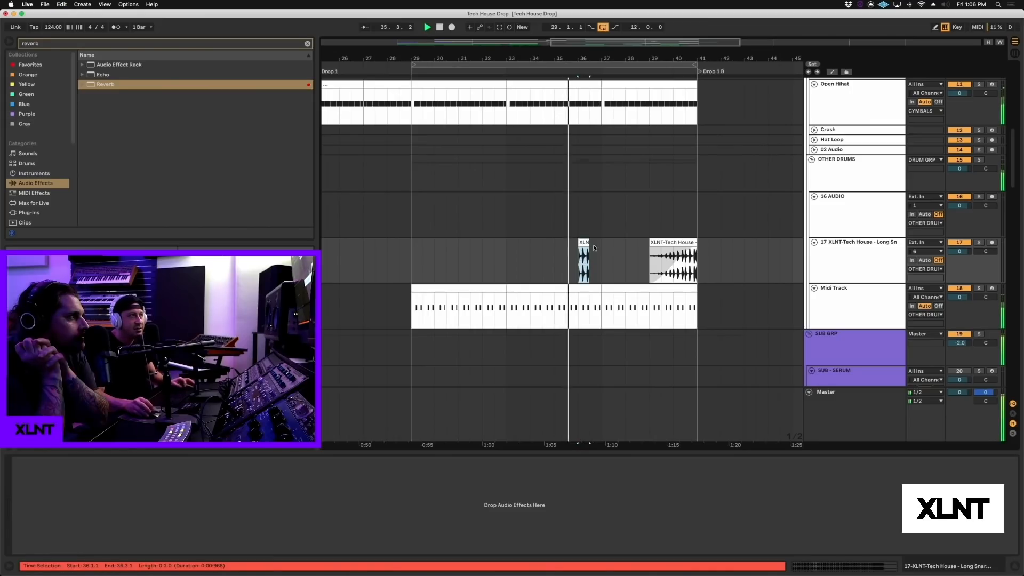
pyautogui.moveTo(584, 242)
pyautogui.mouseDown()
pyautogui.moveTo(595, 241)
pyautogui.moveTo(584, 242)
pyautogui.mouseUp()
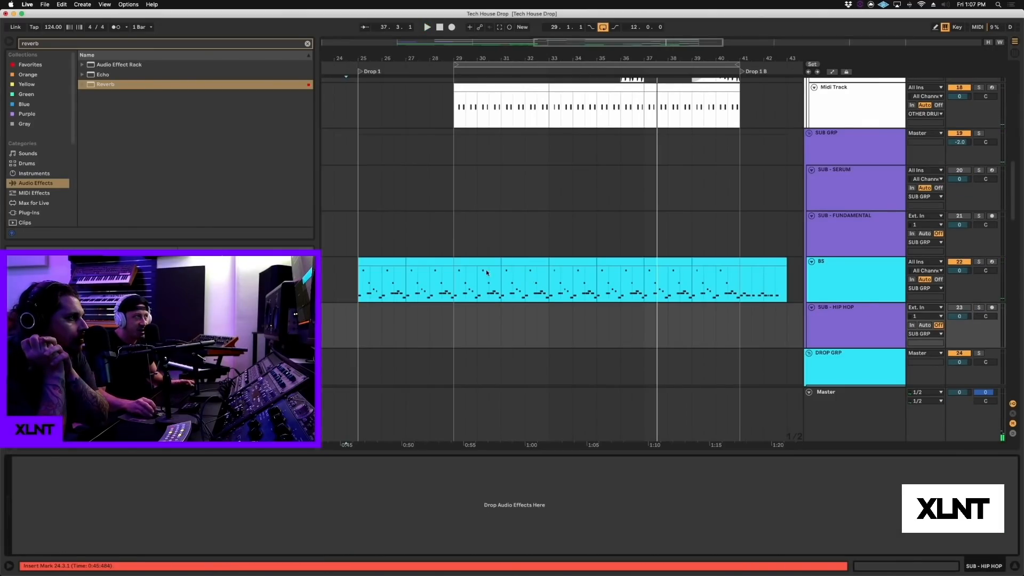
# Step: Solo the BS track and load Hip-Hop Sub Bass.adg onto a new MIDI track directly below it
pyautogui.moveTo(487, 273); pyautogui.dragTo(482, 265)
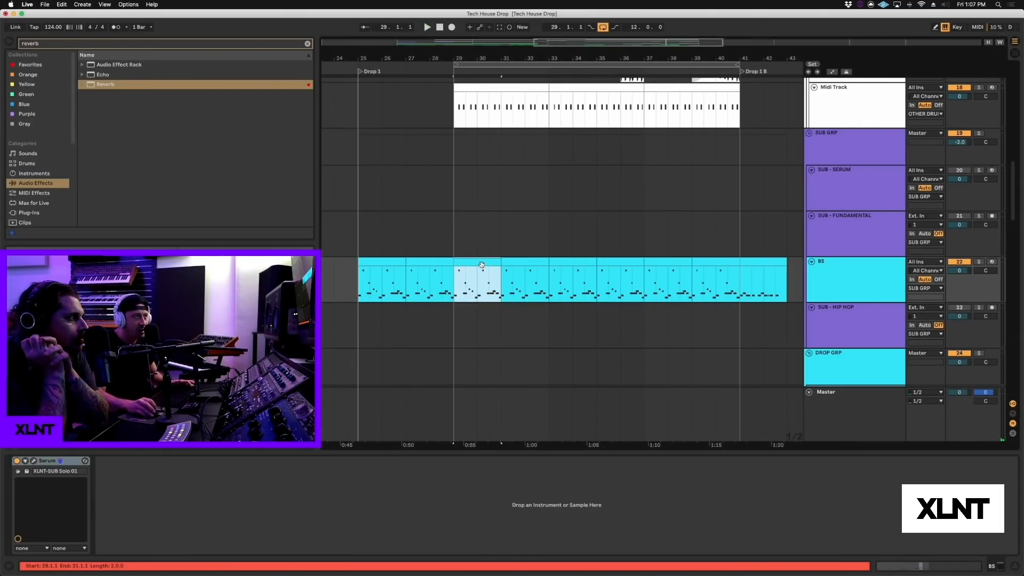
pyautogui.click(979, 262)
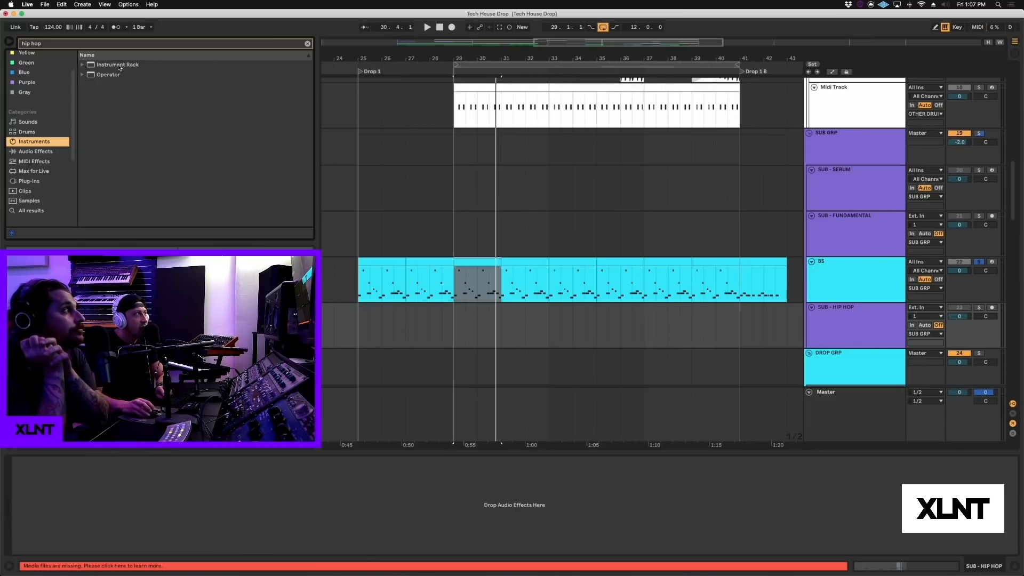
pyautogui.click(118, 65)
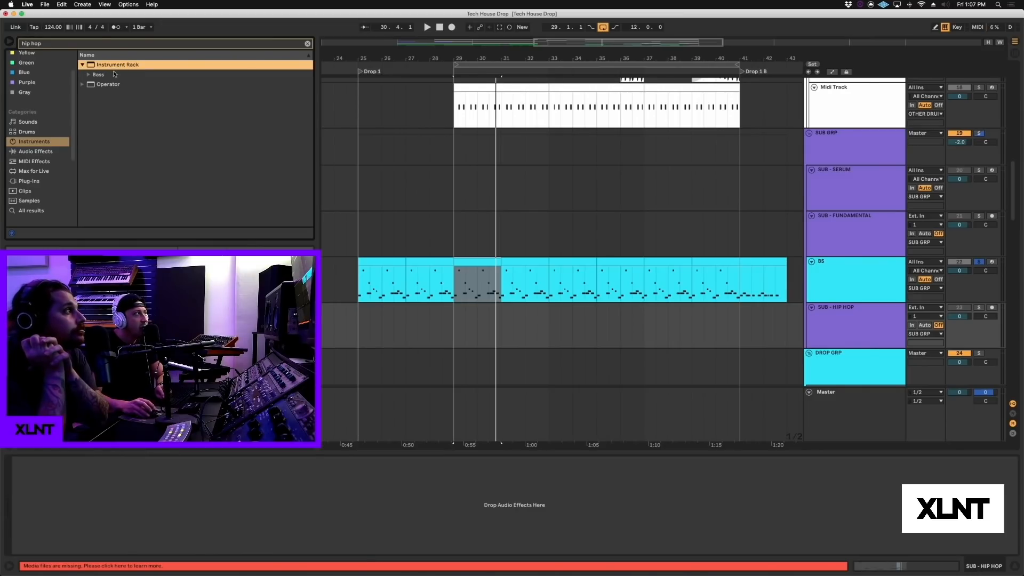
pyautogui.click(101, 75)
pyautogui.moveTo(113, 87); pyautogui.dragTo(532, 260)
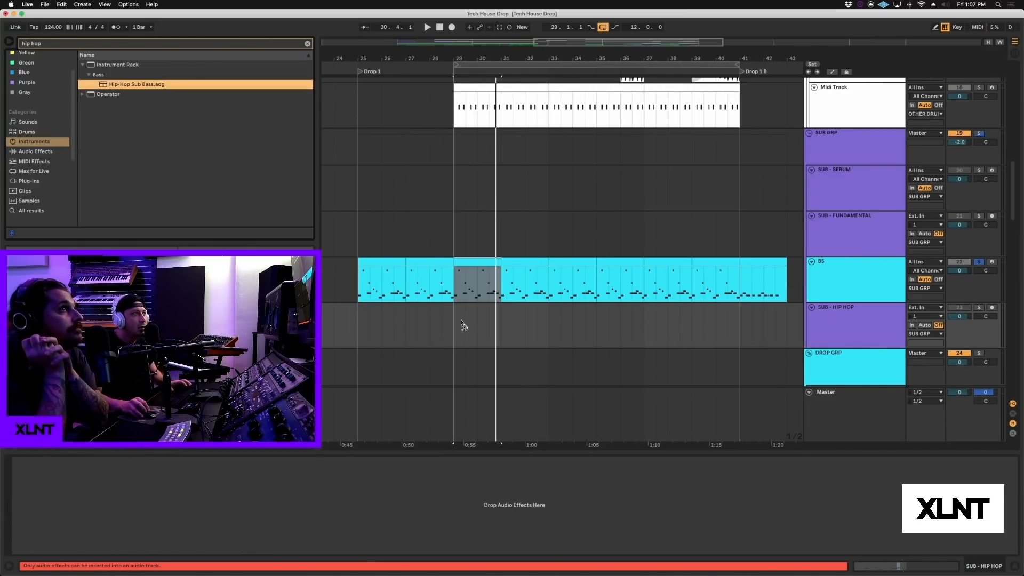
pyautogui.moveTo(843, 300); pyautogui.dragTo(842, 302)
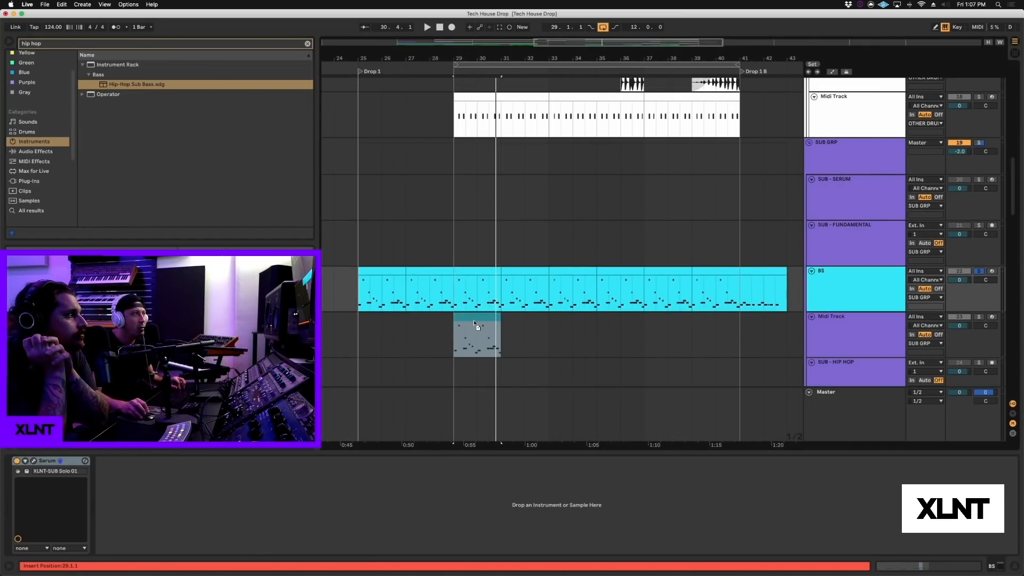
# Step: Solo the Hip-Hop Sub Bass track and select its clip spanning bars 29 to 31
pyautogui.click(979, 317)
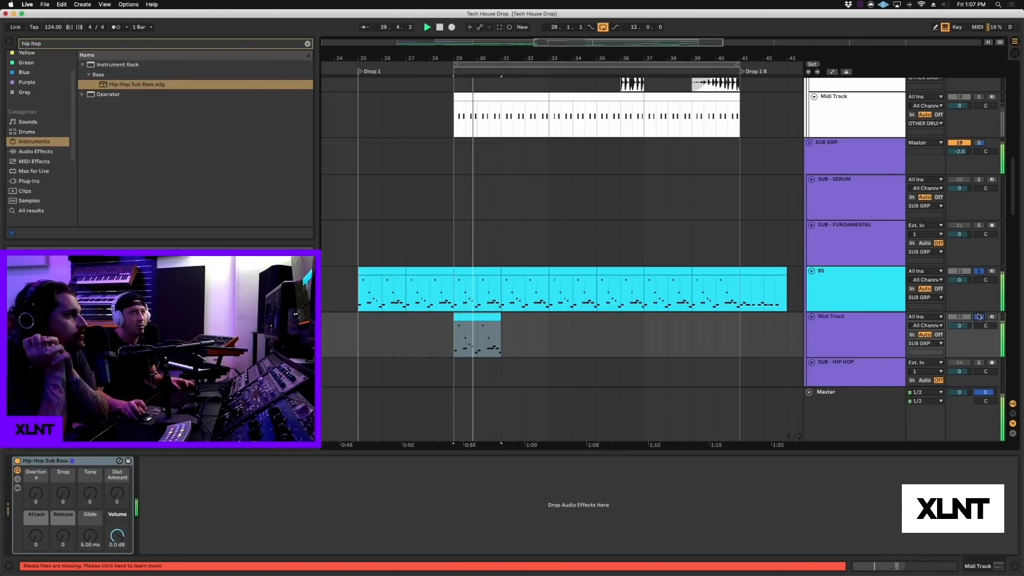
pyautogui.click(489, 319)
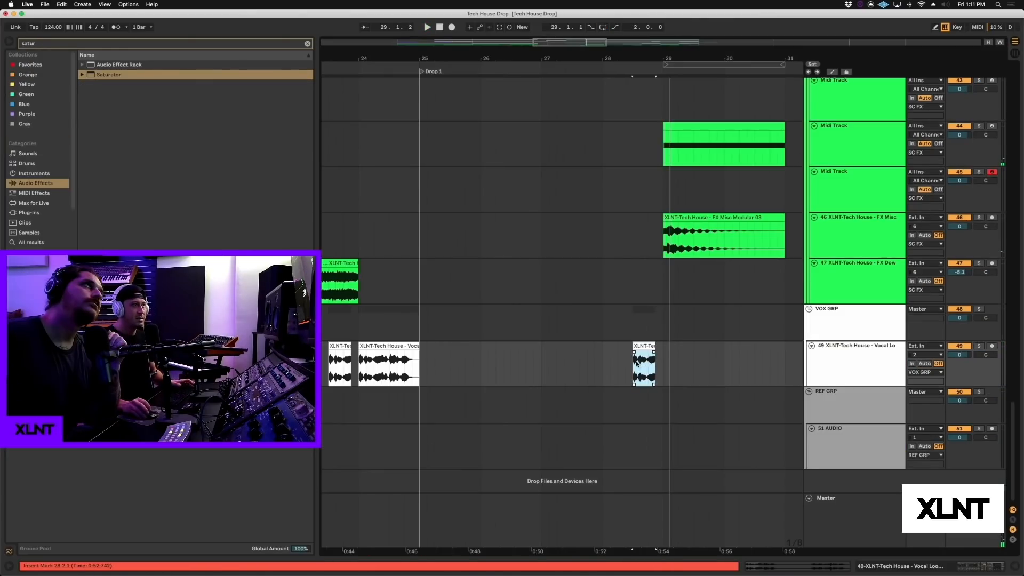
# Step: Extend the end of the vocal clip at 28.3 to bar 29 on track 49 and play it from 28.2.3
pyautogui.click(634, 364)
pyautogui.press('space')
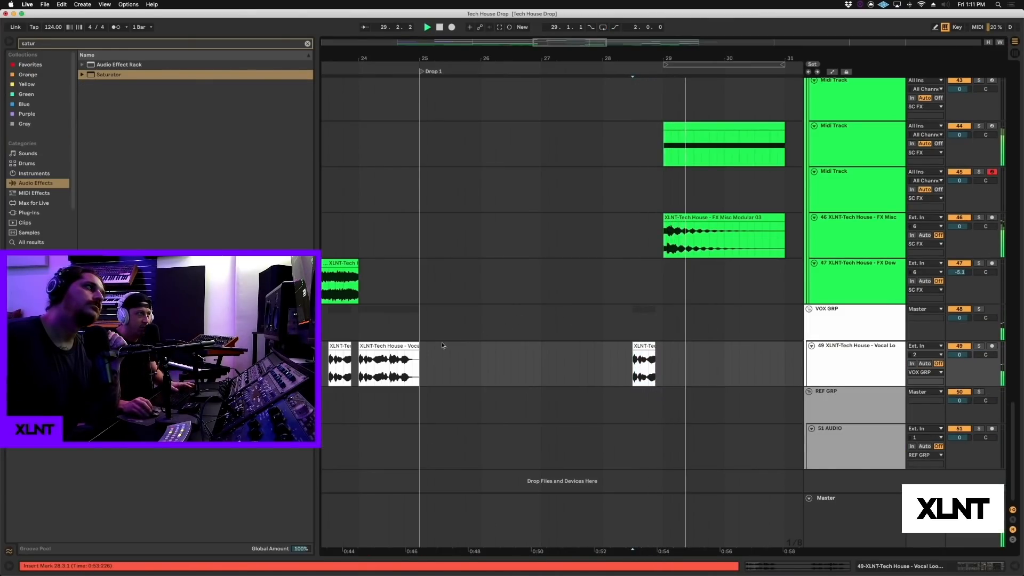
pyautogui.click(652, 344)
pyautogui.moveTo(655, 344); pyautogui.dragTo(663, 344)
pyautogui.click(626, 358)
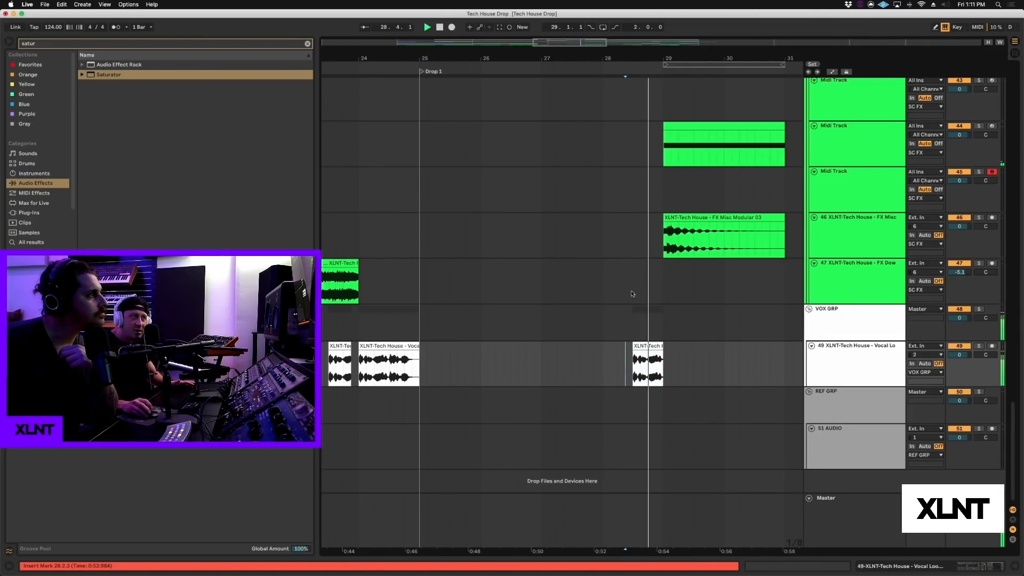
pyautogui.scroll(-4, 661, 135)
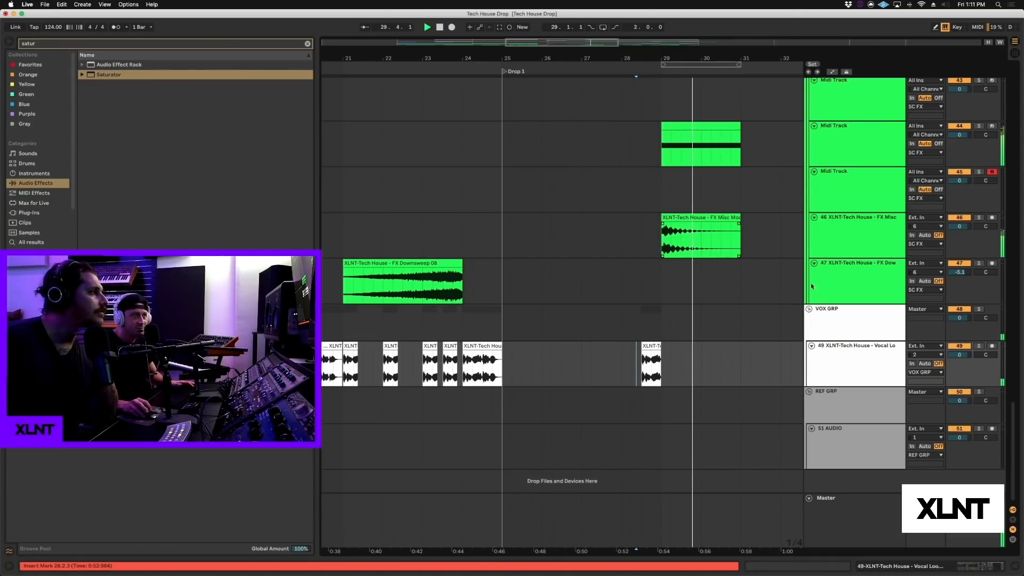
pyautogui.press('space')
# Step: Automate the vocal track's Reverb Dry/Wet to 0% from bar 25 to 31 and play from 28.1.1
pyautogui.doubleClick(853, 360)
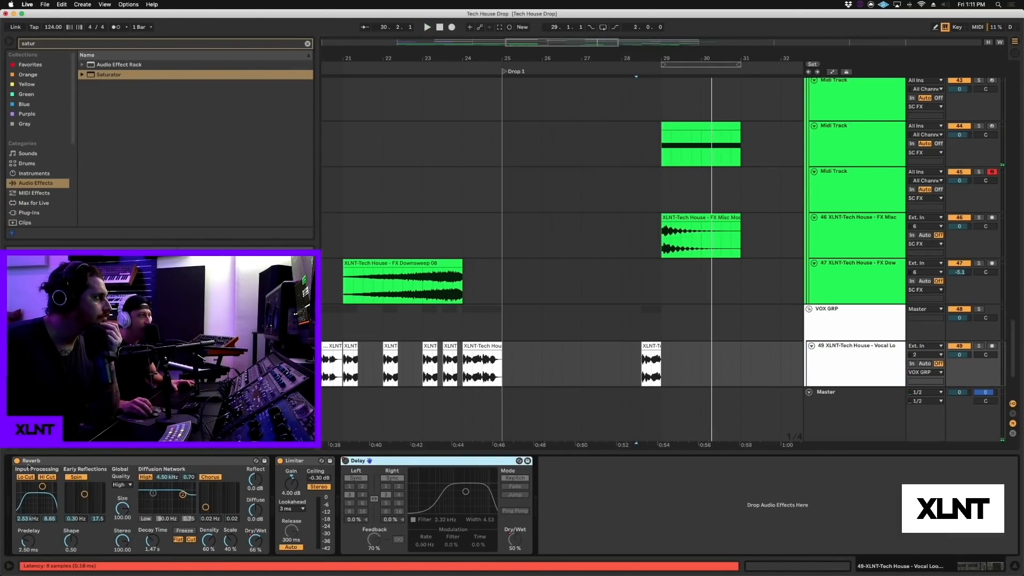
pyautogui.rightClick(262, 542)
pyautogui.click(283, 484)
pyautogui.moveTo(703, 341); pyautogui.dragTo(464, 351)
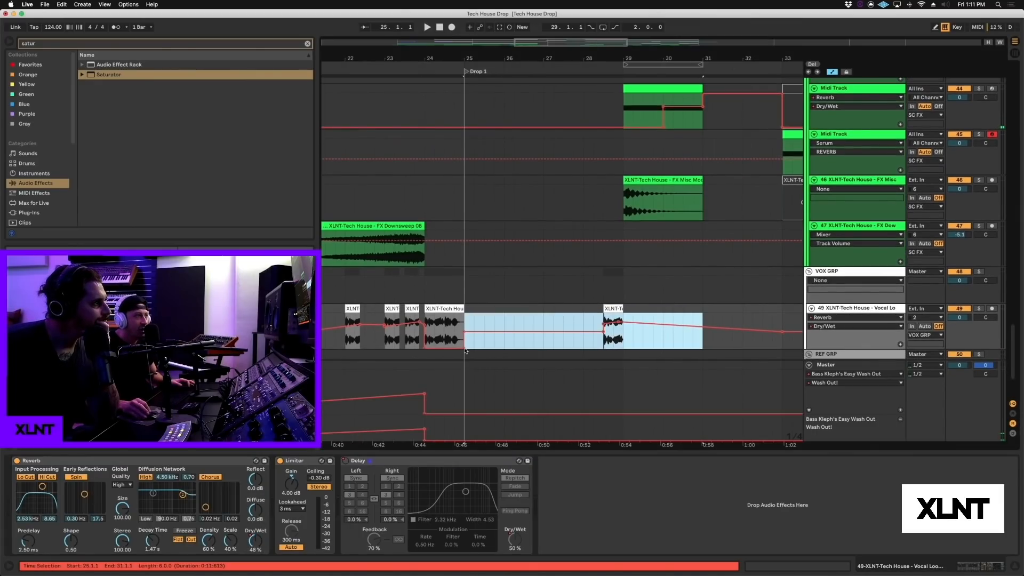
pyautogui.moveTo(602, 330); pyautogui.dragTo(602, 348)
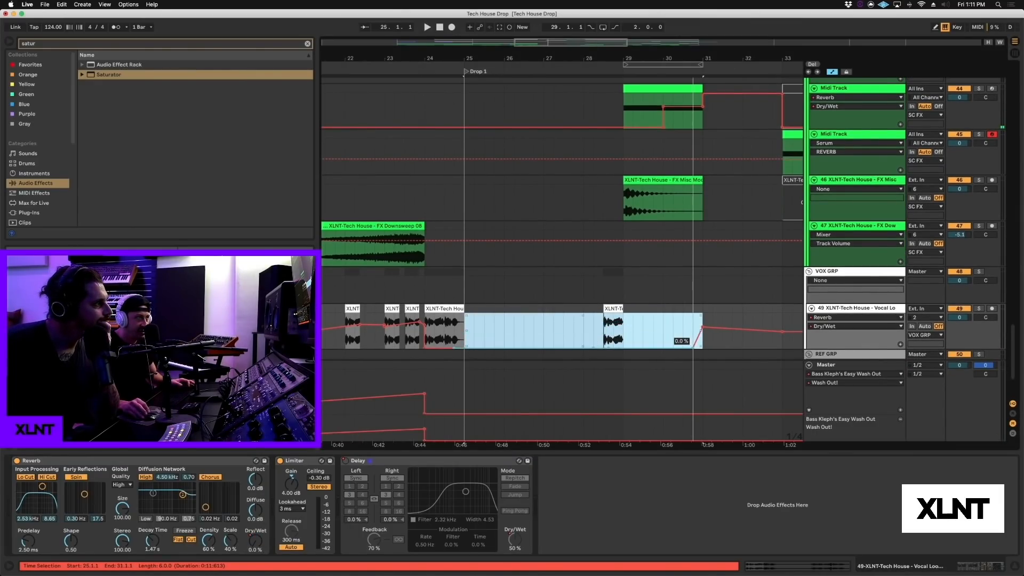
pyautogui.click(581, 330)
pyautogui.press('space')
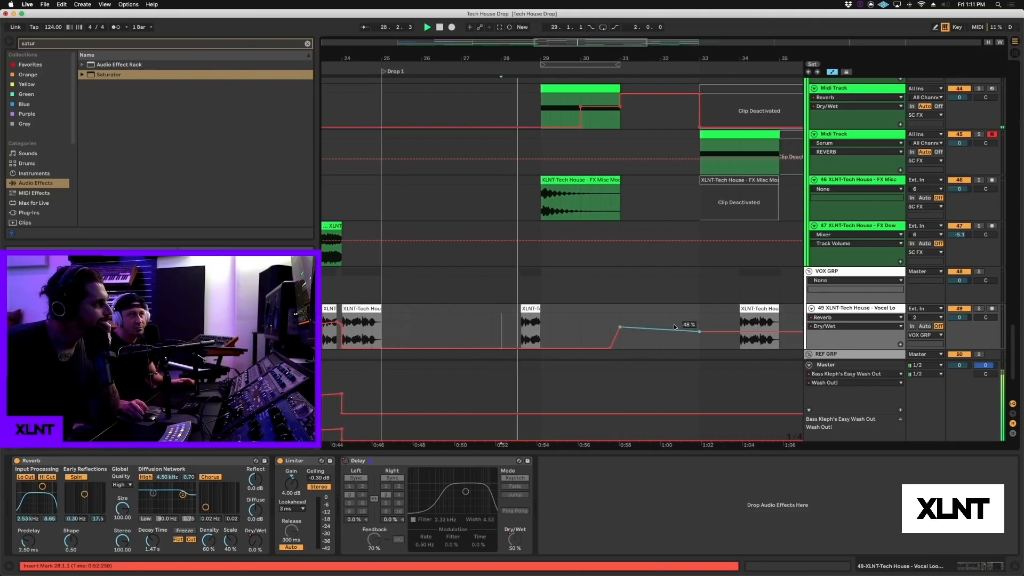
pyautogui.click(580, 328)
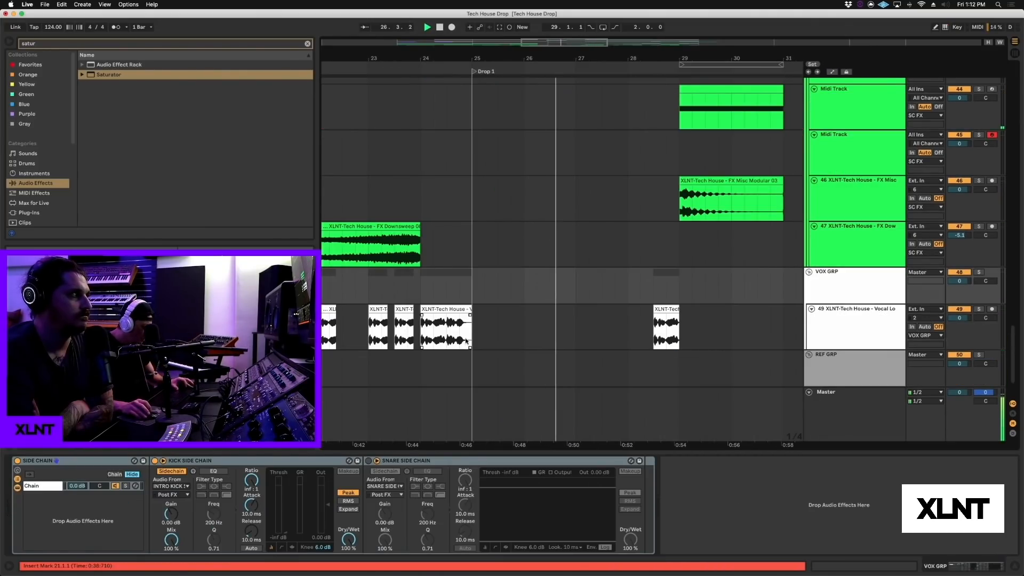
# Step: Automate the vocal track's Delay to be on from 24.3.4 to 28.3.1 and listen to the transition into Drop 1
pyautogui.press('a')
pyautogui.moveTo(463, 332); pyautogui.dragTo(523, 330)
pyautogui.moveTo(468, 59); pyautogui.dragTo(468, 102)
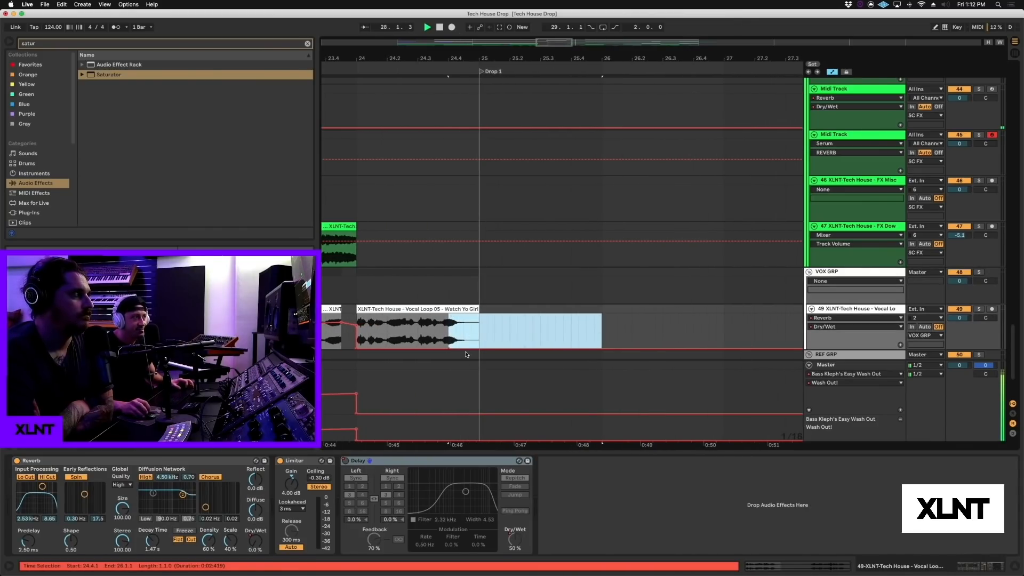
pyautogui.click(441, 333)
pyautogui.moveTo(450, 332); pyautogui.dragTo(703, 338)
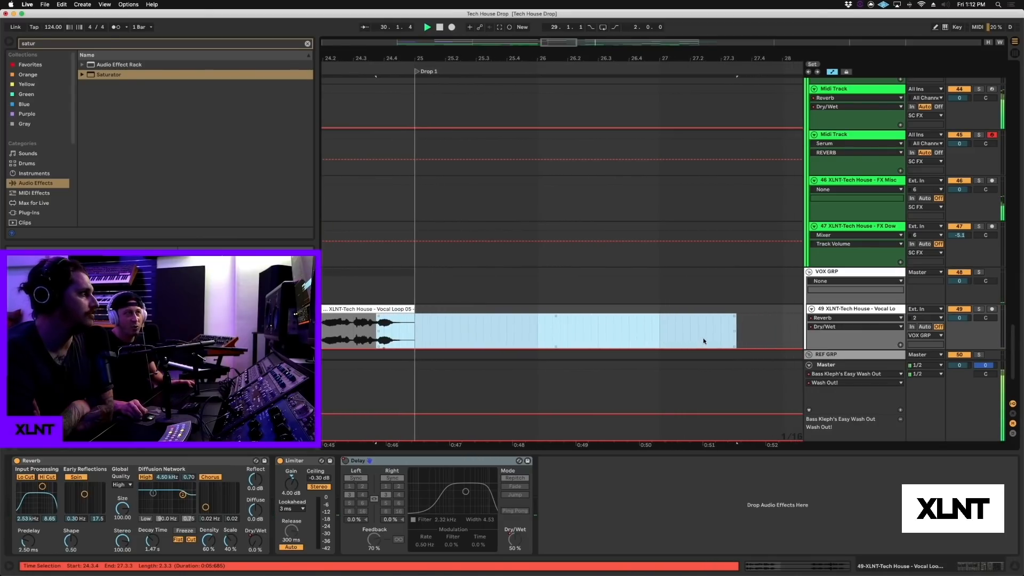
pyautogui.hscroll(2, 703, 338)
pyautogui.hscroll(2, 732, 330)
pyautogui.keyDown('shift'); pyautogui.click(760, 327); pyautogui.keyUp('shift')
pyautogui.press('space')
pyautogui.press('space')
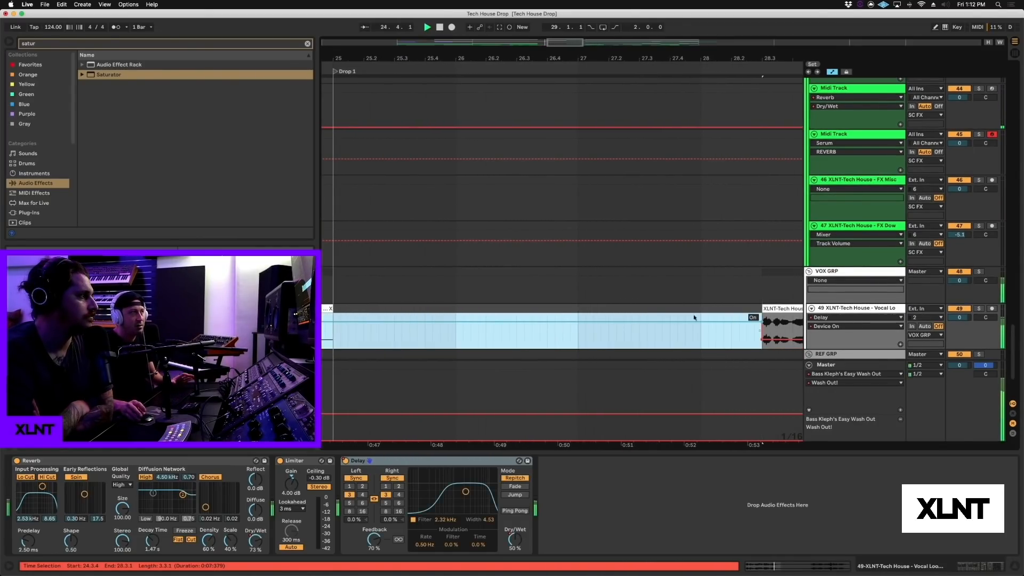
pyautogui.hscroll(-2, 542, 315)
pyautogui.moveTo(436, 56); pyautogui.dragTo(435, 22)
pyautogui.click(507, 333)
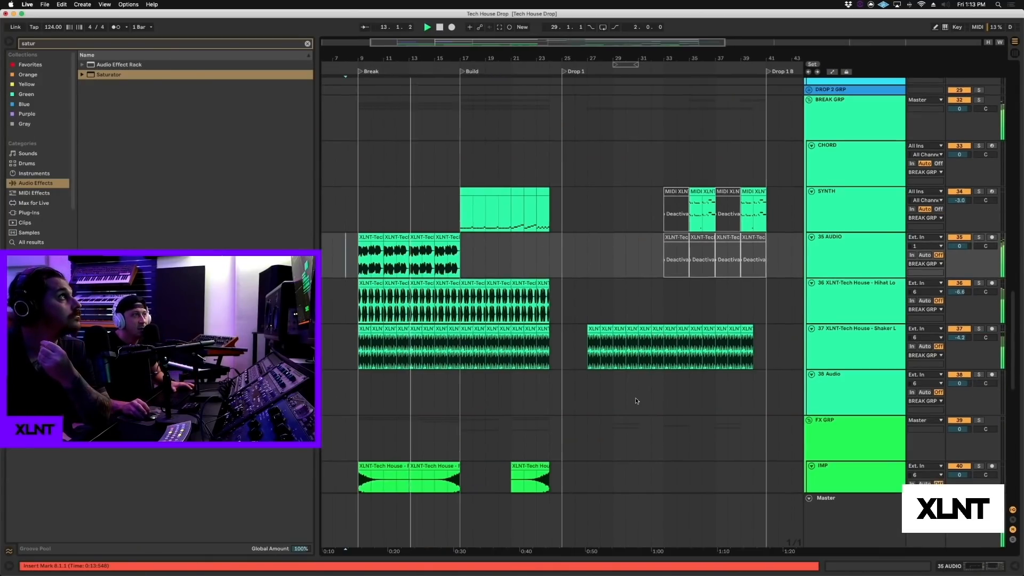
# Step: Play the BS track's sub bass part in the build from 20.4.3 to check its gaps
pyautogui.scroll(-3, 635, 398)
pyautogui.scroll(-10, 634, 398)
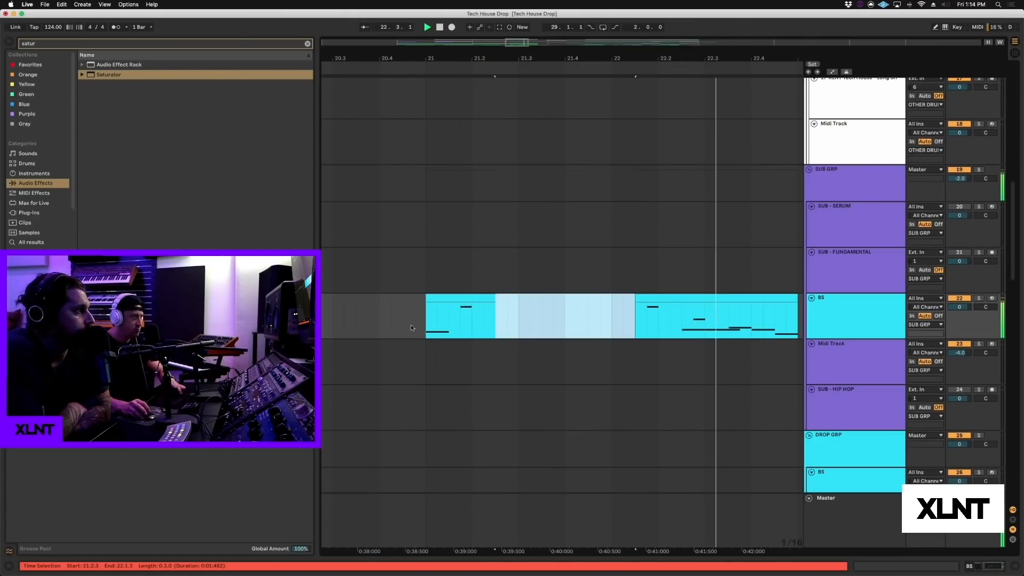
pyautogui.click(402, 318)
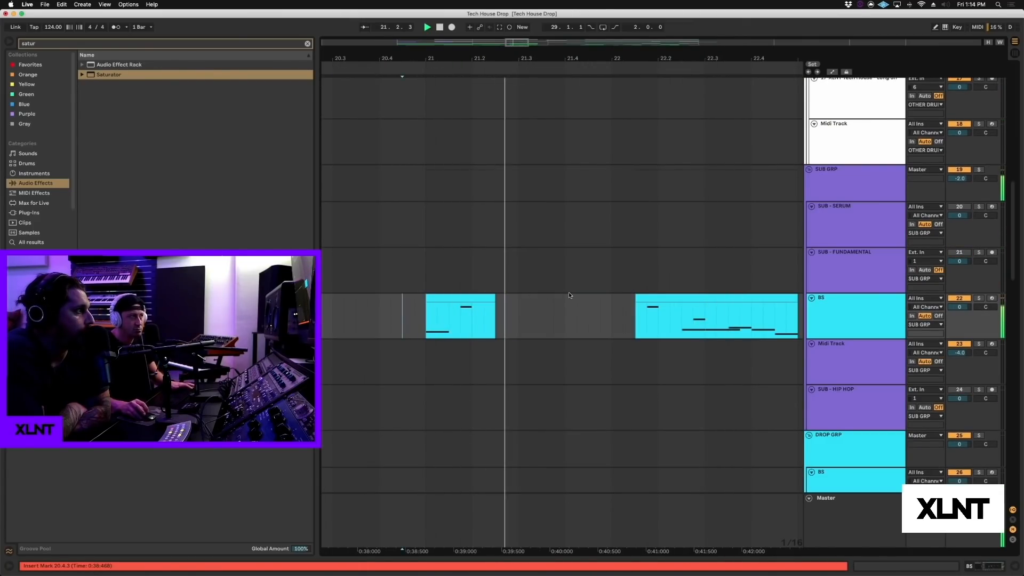
pyautogui.hscroll(2, 512, 310)
pyautogui.moveTo(512, 57); pyautogui.dragTo(512, 49)
pyautogui.moveTo(512, 49); pyautogui.dragTo(512, 39)
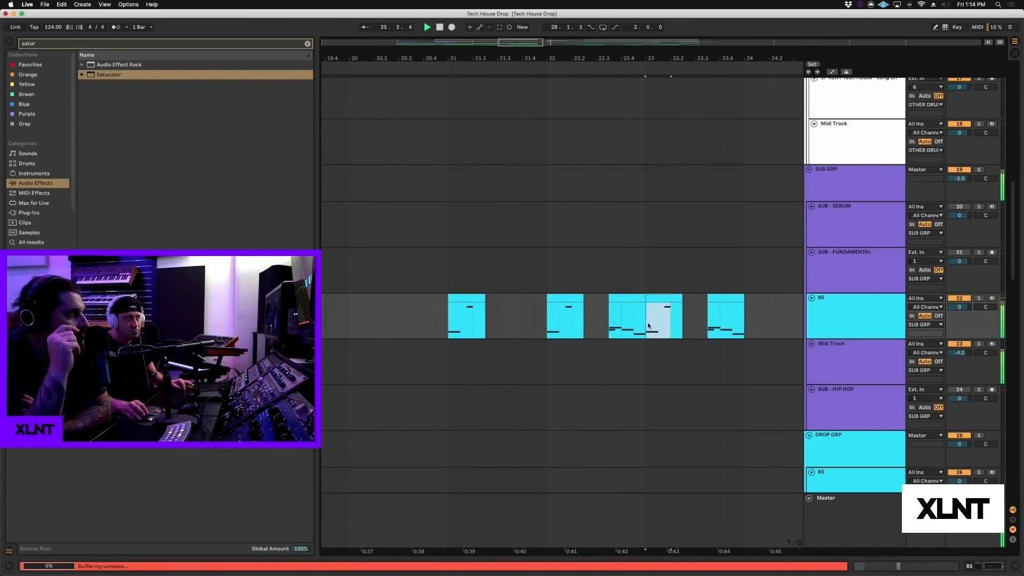
# Step: Duplicate the first beat of bar 23 three times on the BS track and play from 22.4.3
pyautogui.press('super+d')
pyautogui.press('super+d')
pyautogui.press('super+d')
pyautogui.click(632, 316)
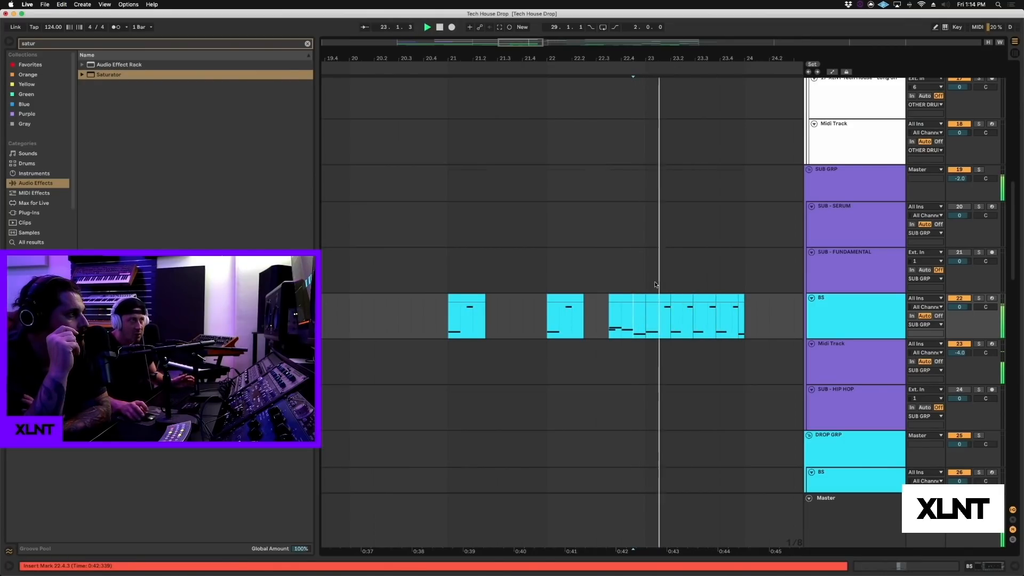
pyautogui.scroll(-1, 668, 297)
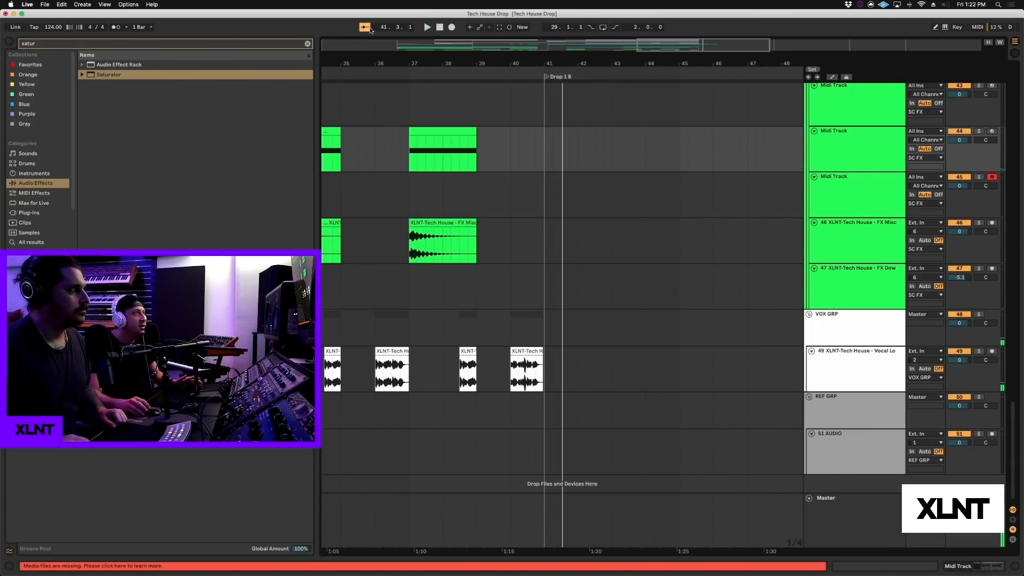
# Step: Examine how the FX and vocal clips are arranged from the Break through Drop 1 B
pyautogui.moveTo(372, 63); pyautogui.dragTo(384, 28)
pyautogui.hscroll(-10, 487, 159)
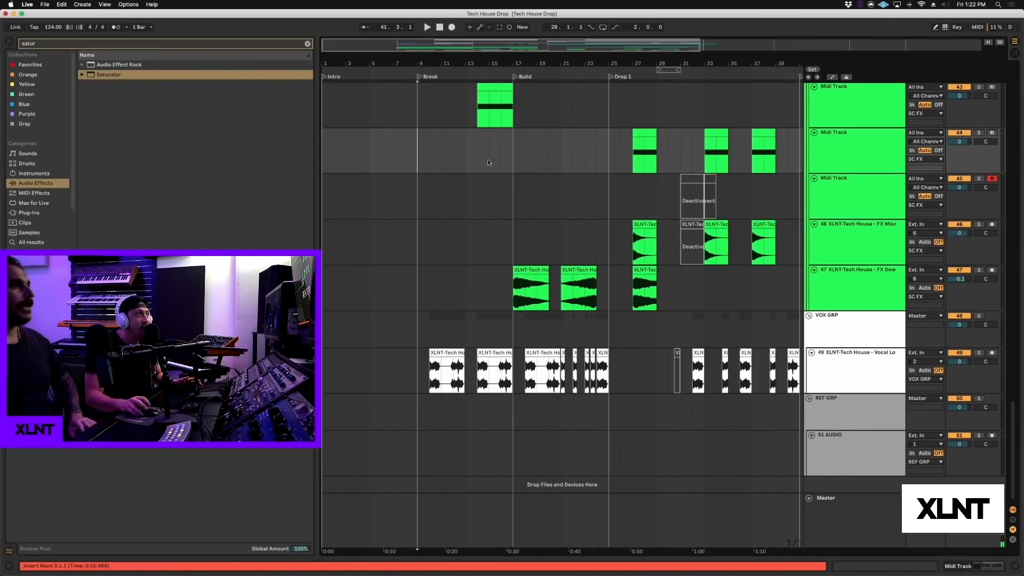
pyautogui.scroll(5, 488, 150)
pyautogui.moveTo(504, 63); pyautogui.dragTo(504, 43)
pyautogui.moveTo(424, 64); pyautogui.dragTo(424, 60)
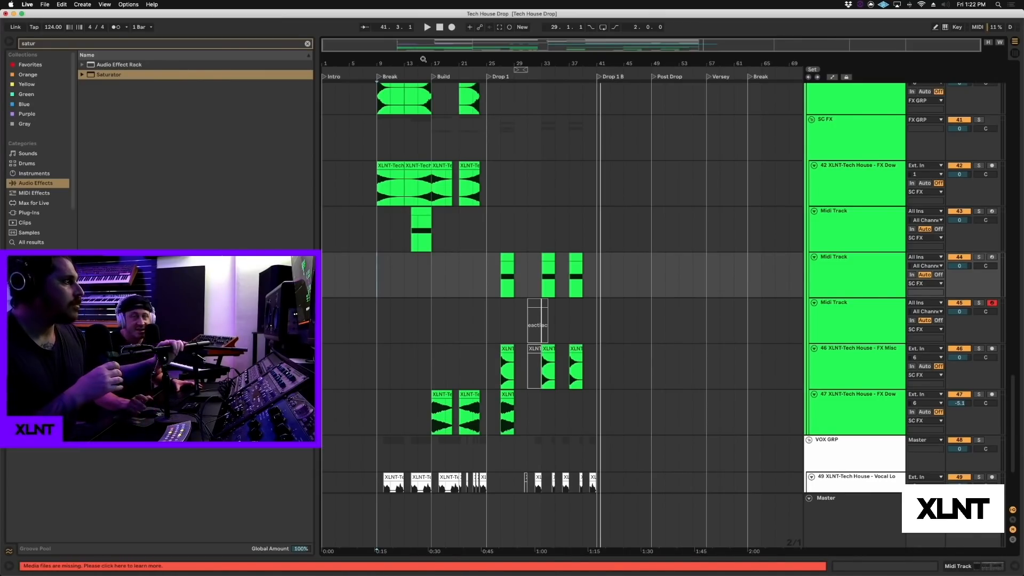
pyautogui.moveTo(421, 59); pyautogui.dragTo(432, 116)
pyautogui.hscroll(5, 444, 241)
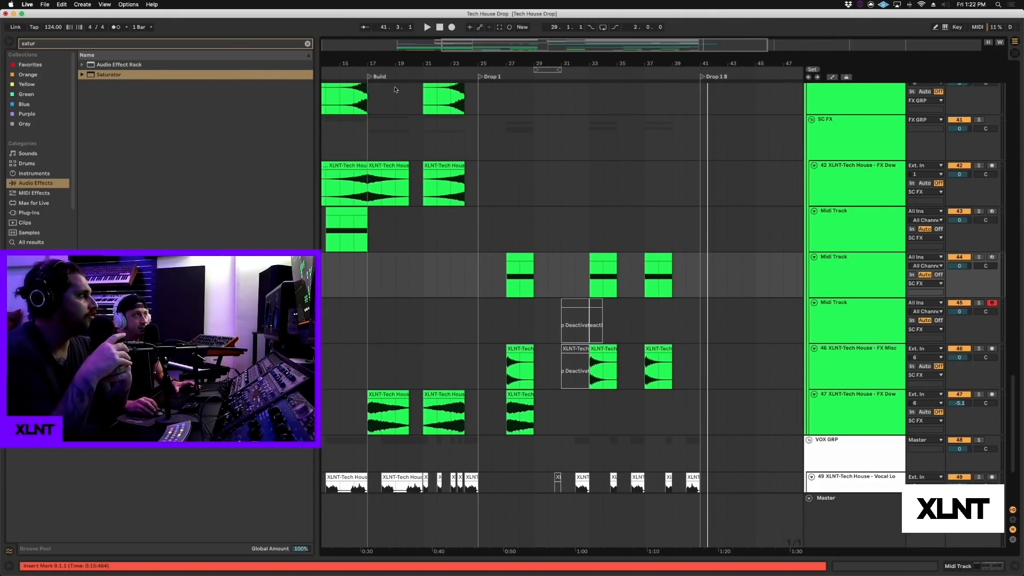
pyautogui.moveTo(405, 65); pyautogui.dragTo(405, 50)
pyautogui.scroll(-5, 430, 135)
pyautogui.hscroll(-3, 430, 135)
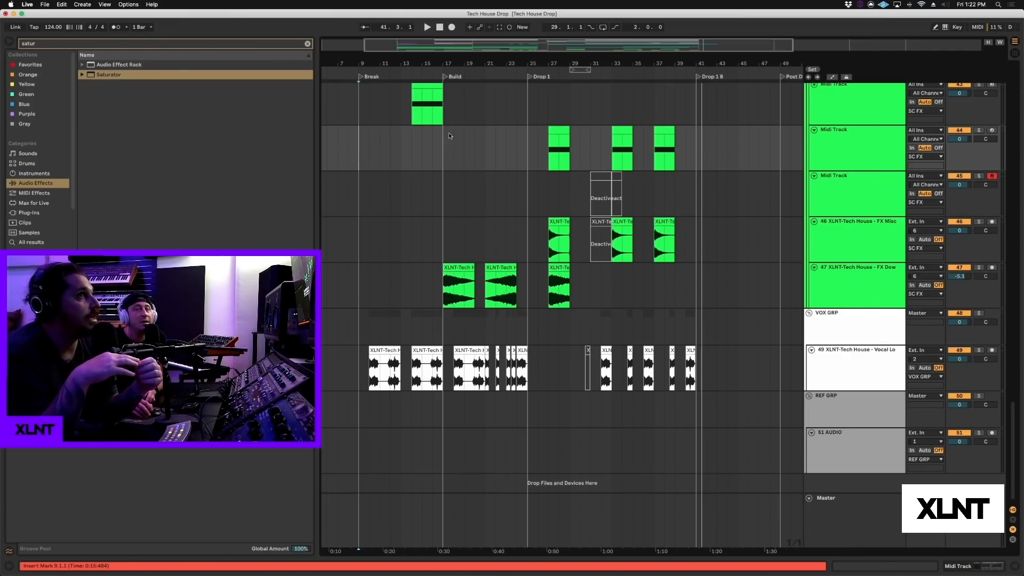
pyautogui.moveTo(477, 58); pyautogui.dragTo(477, 58)
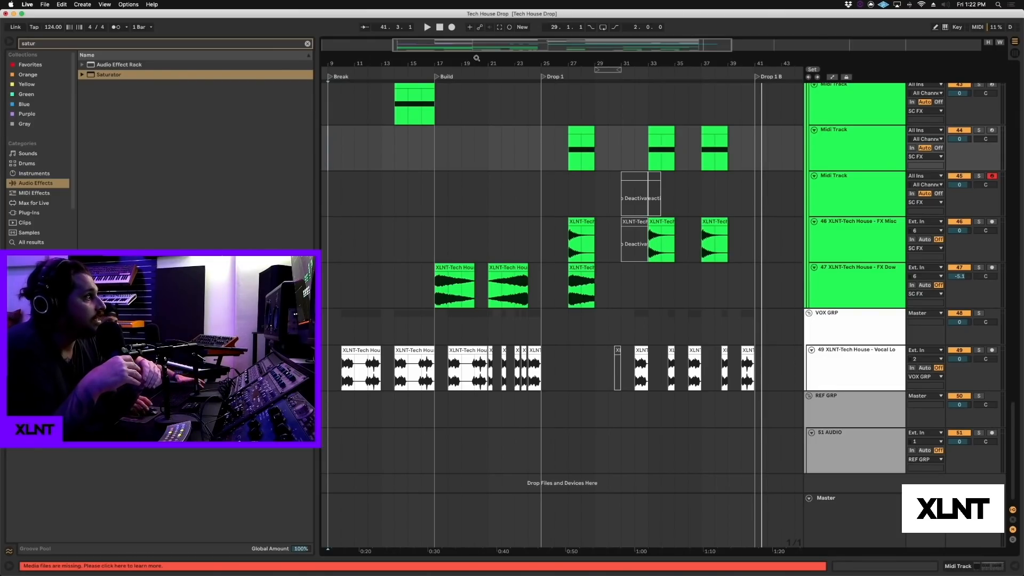
pyautogui.moveTo(483, 61); pyautogui.dragTo(481, 61)
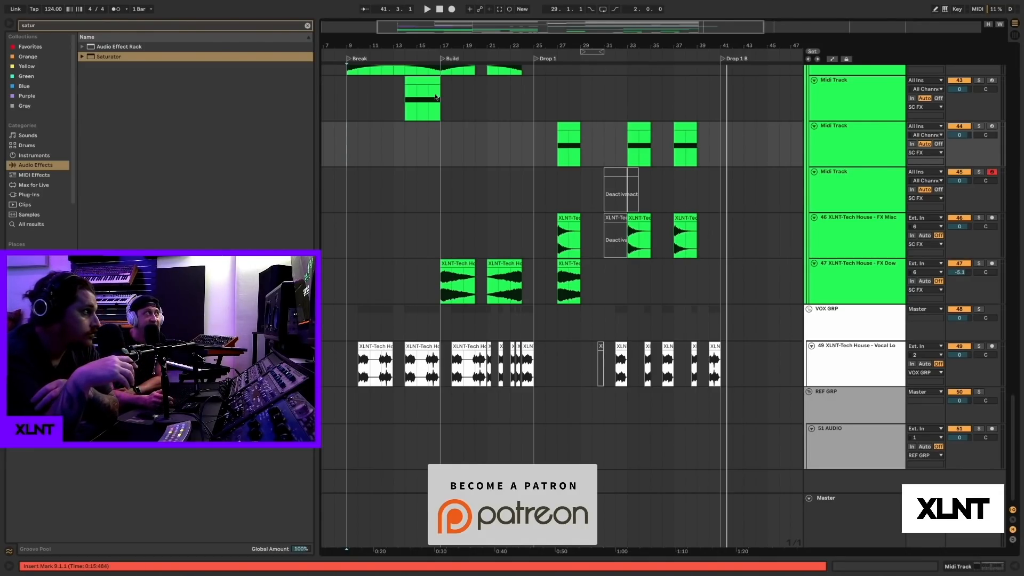
# Step: Look through the sample and reference folders among the library's places
pyautogui.scroll(-3, 46, 209)
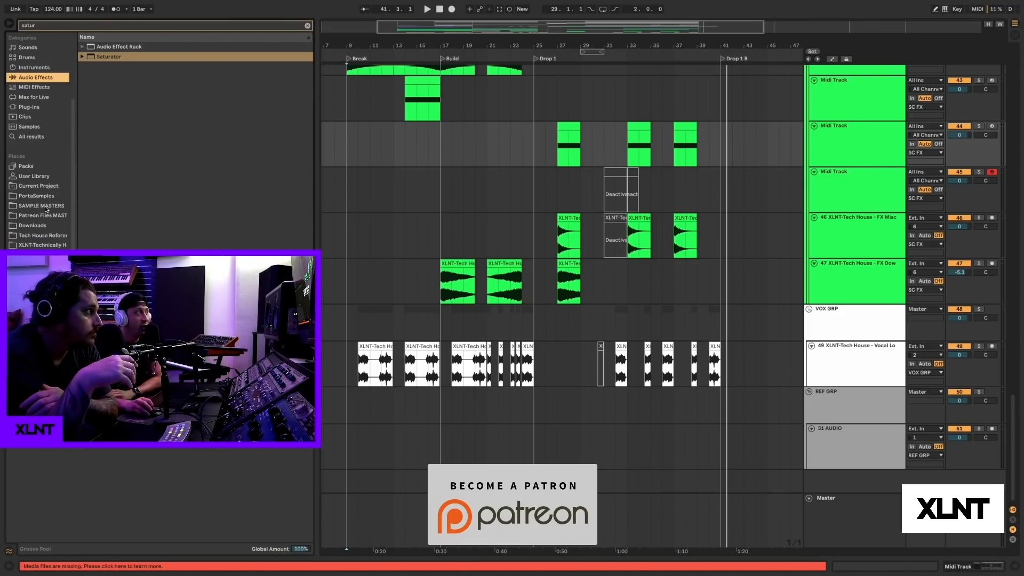